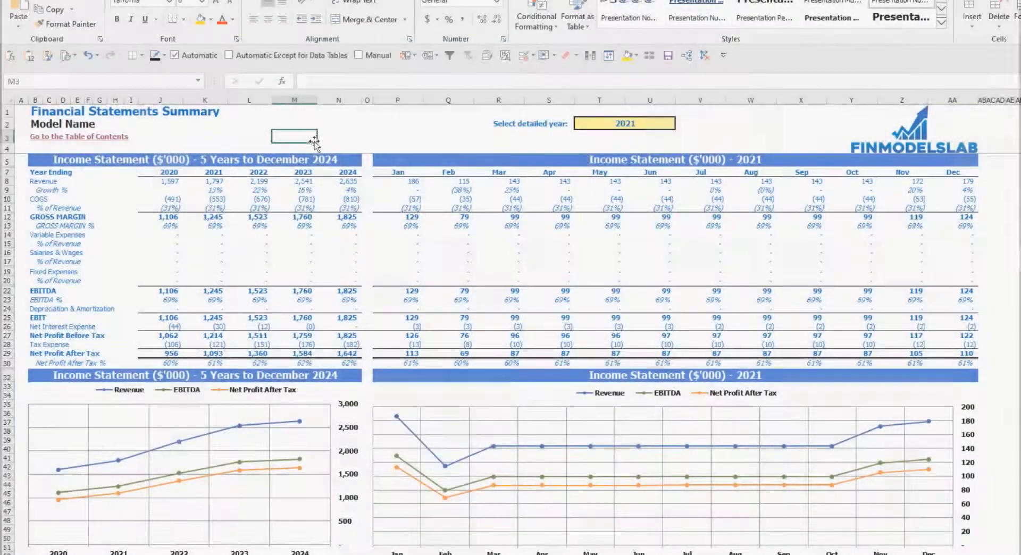
Set the detailed year on the Financial Statements Summary sheet to 2022.
{"action": "scroll", "coordinate": [175, 335], "scroll_direction": "down", "scroll_amount": 20}
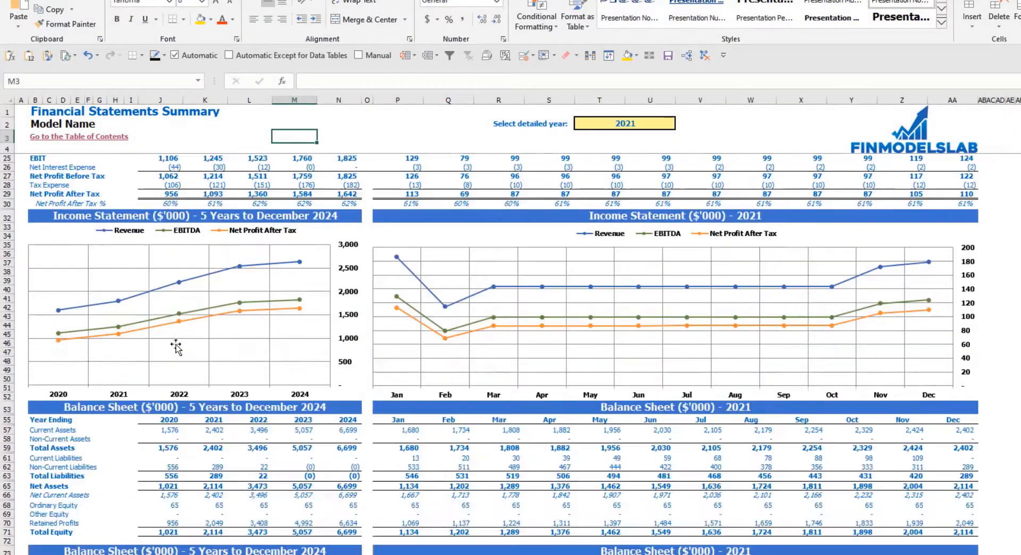
{"action": "scroll", "coordinate": [231, 305], "scroll_direction": "up", "scroll_amount": 20}
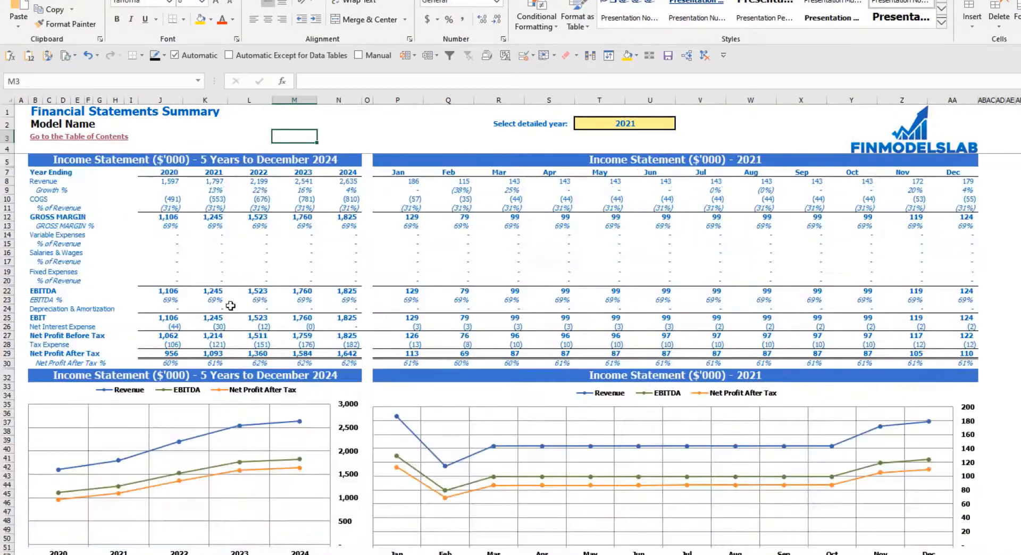
{"action": "left_click", "coordinate": [82, 390]}
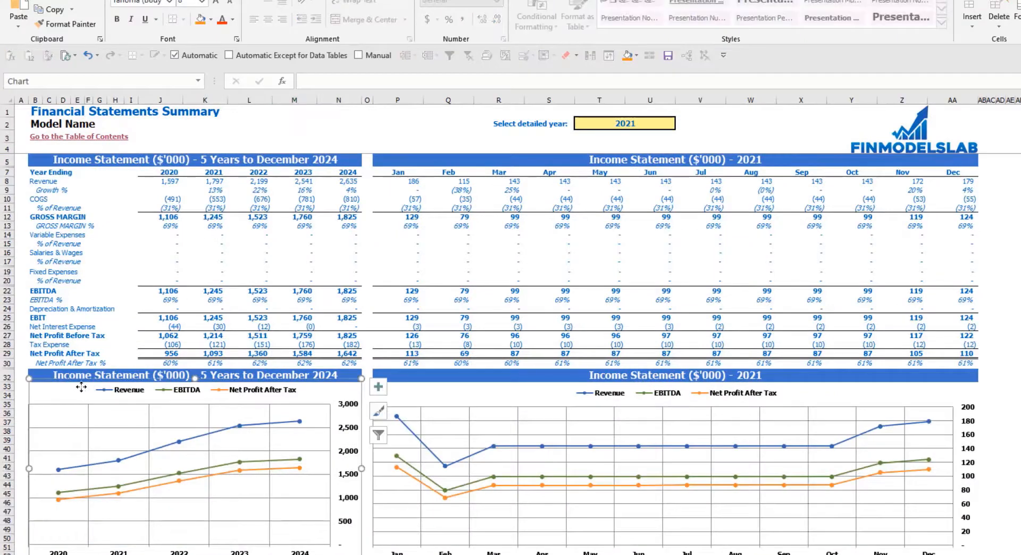
{"action": "left_click", "coordinate": [386, 128]}
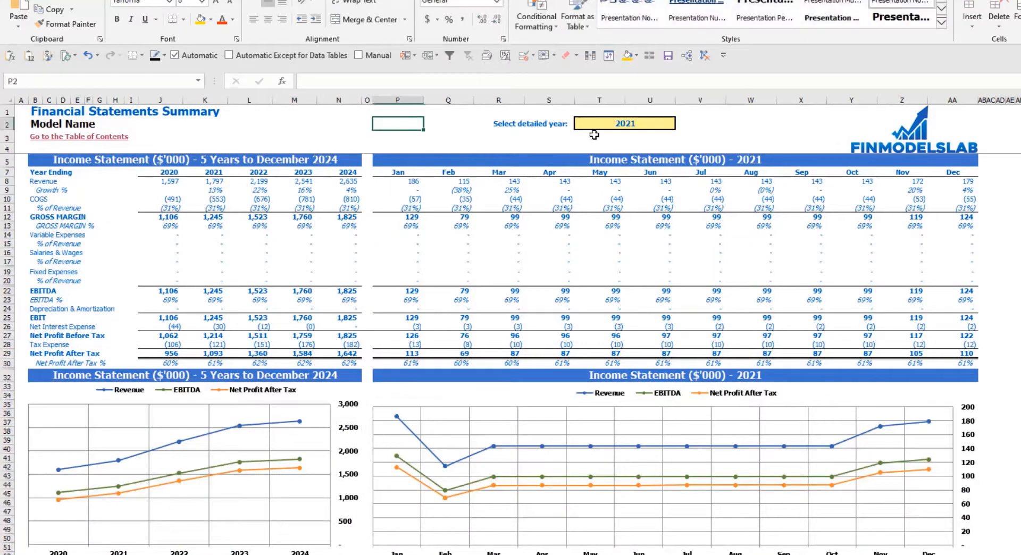
{"action": "left_click", "coordinate": [637, 123]}
{"action": "left_click", "coordinate": [682, 126]}
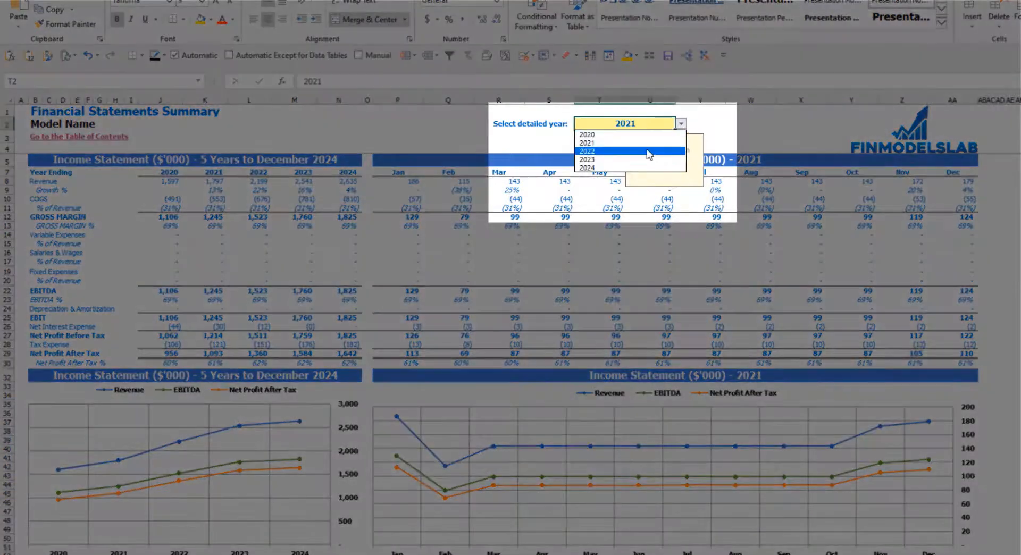
{"action": "left_click", "coordinate": [654, 153]}
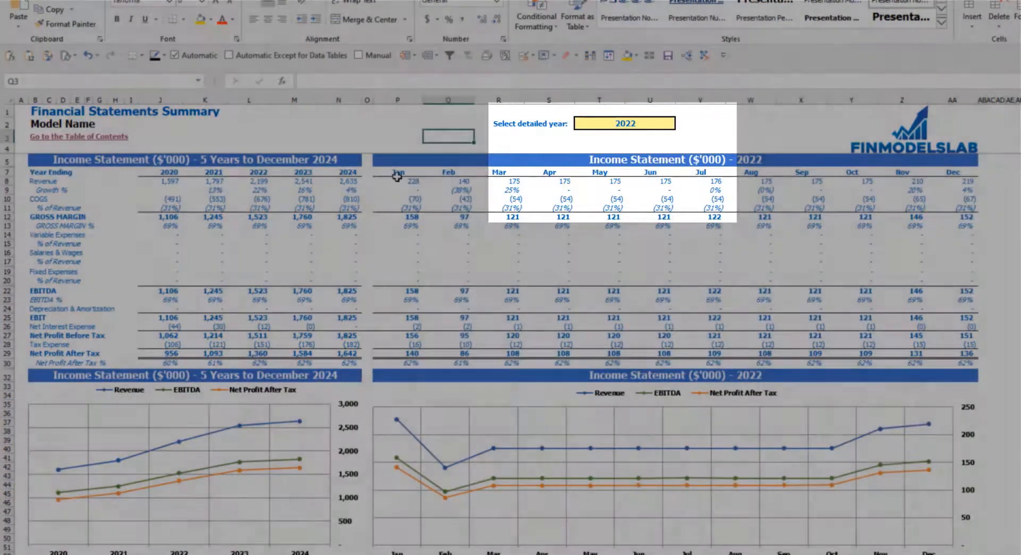
Highlight the summary's monthly income statement figures, and on the Top Revenue sheet the five-year revenue amounts and percentage shares.
{"action": "left_click_drag", "start_coordinate": [404, 181], "coordinate": [959, 361]}
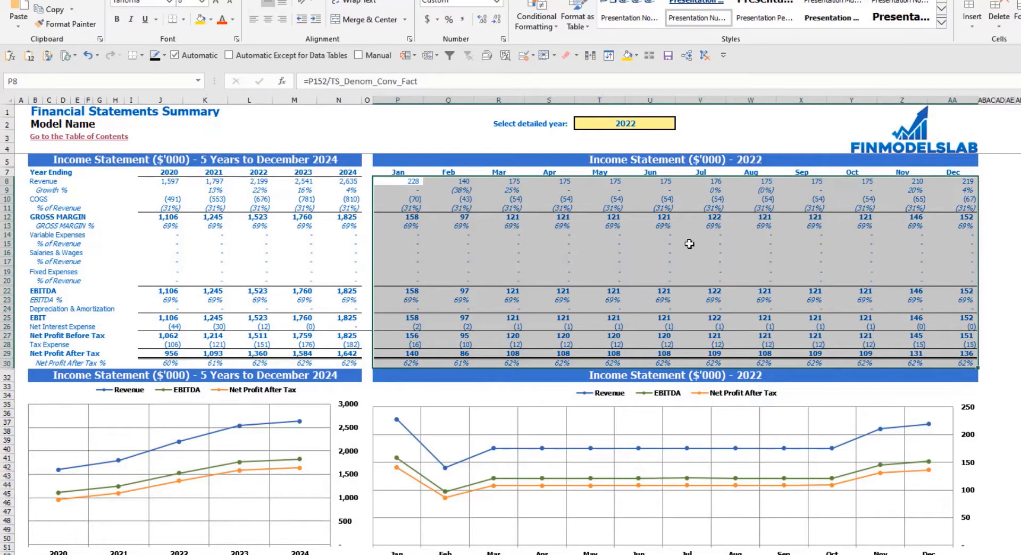
{"action": "left_click", "coordinate": [1015, 326]}
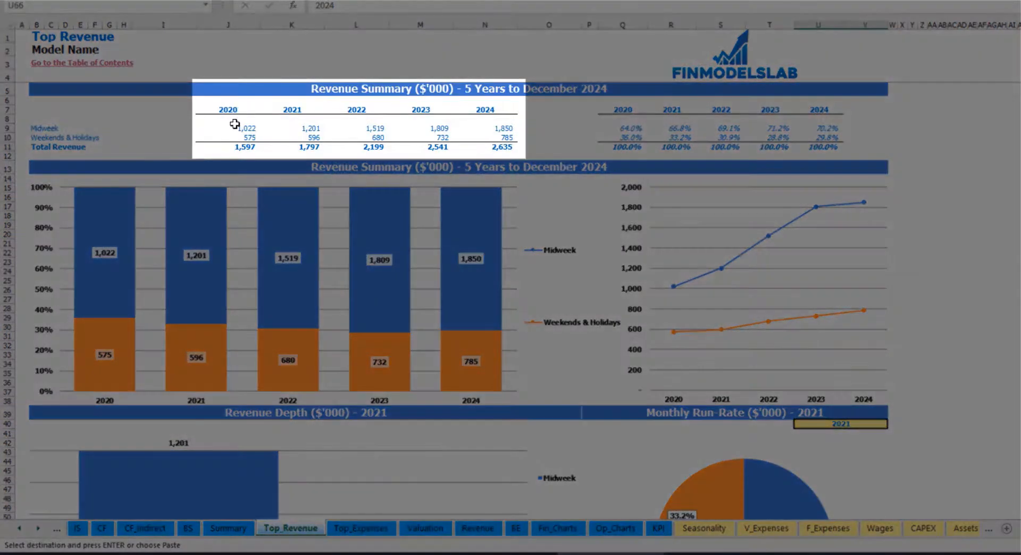
{"action": "left_click_drag", "start_coordinate": [236, 126], "coordinate": [508, 148]}
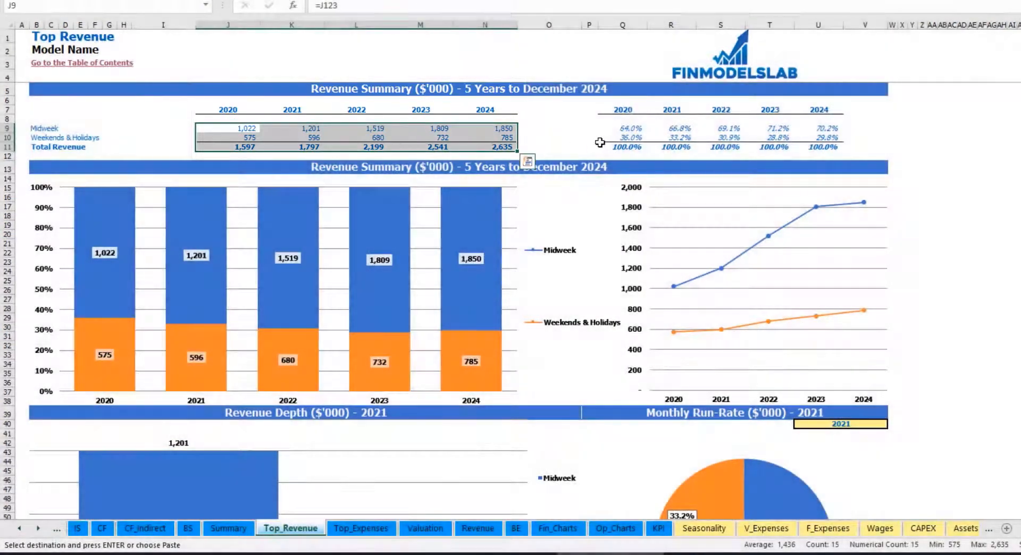
{"action": "left_click_drag", "start_coordinate": [627, 130], "coordinate": [840, 149]}
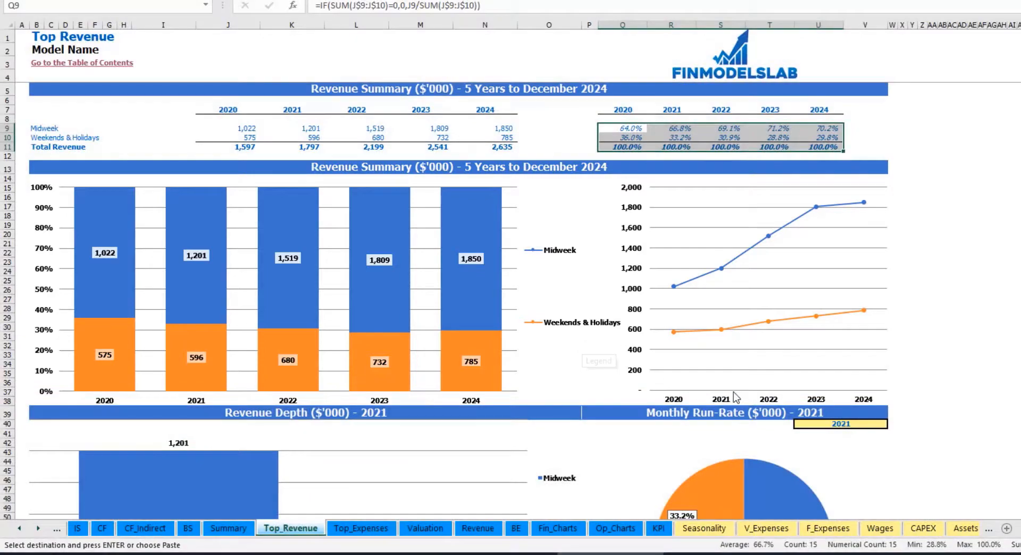
Set the year for the Revenue Depth and Monthly Run-Rate charts on the Top Revenue sheet to 2022.
{"action": "scroll", "coordinate": [819, 302], "scroll_direction": "down", "scroll_amount": 7}
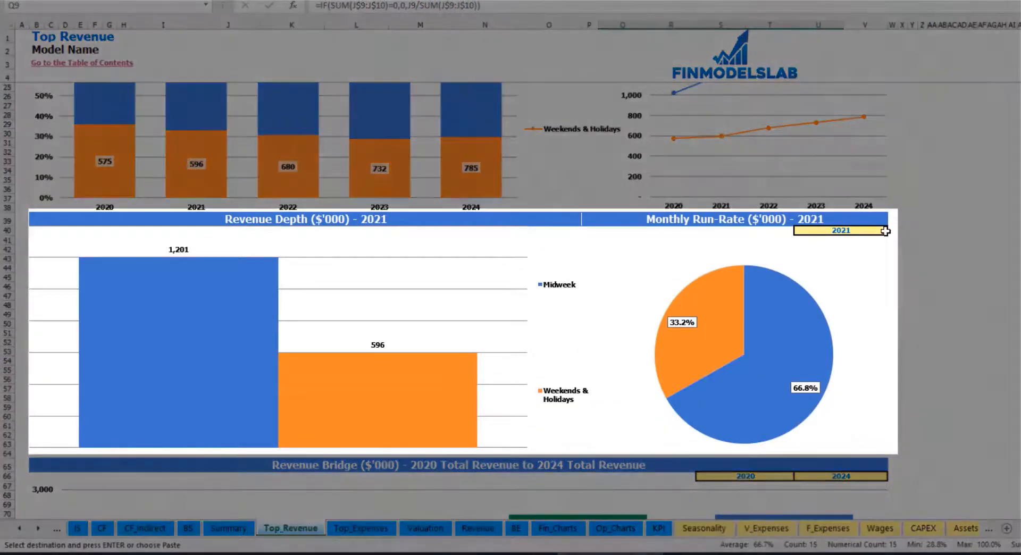
{"action": "left_click", "coordinate": [883, 231]}
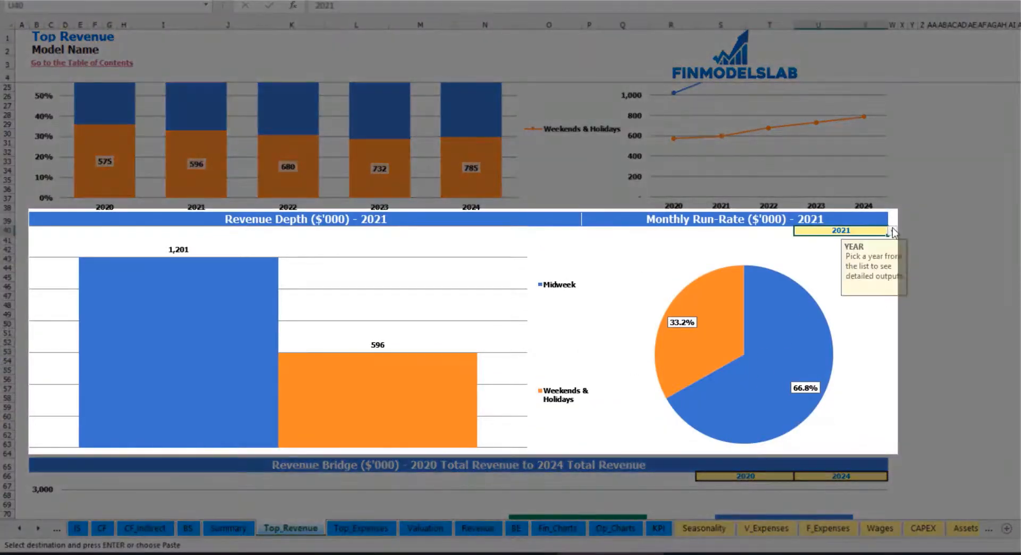
{"action": "left_click", "coordinate": [891, 231]}
{"action": "left_click", "coordinate": [803, 258]}
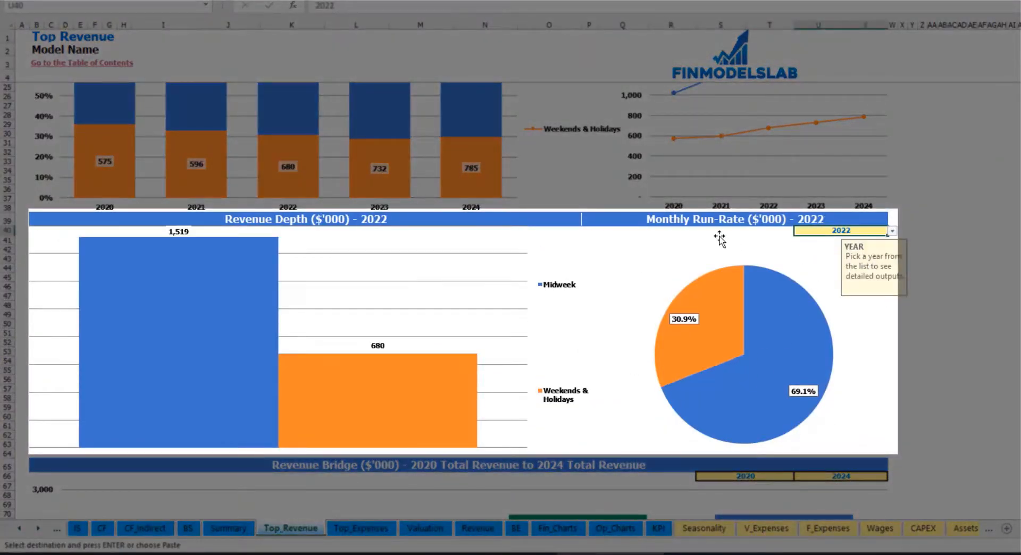
{"action": "left_click", "coordinate": [669, 220]}
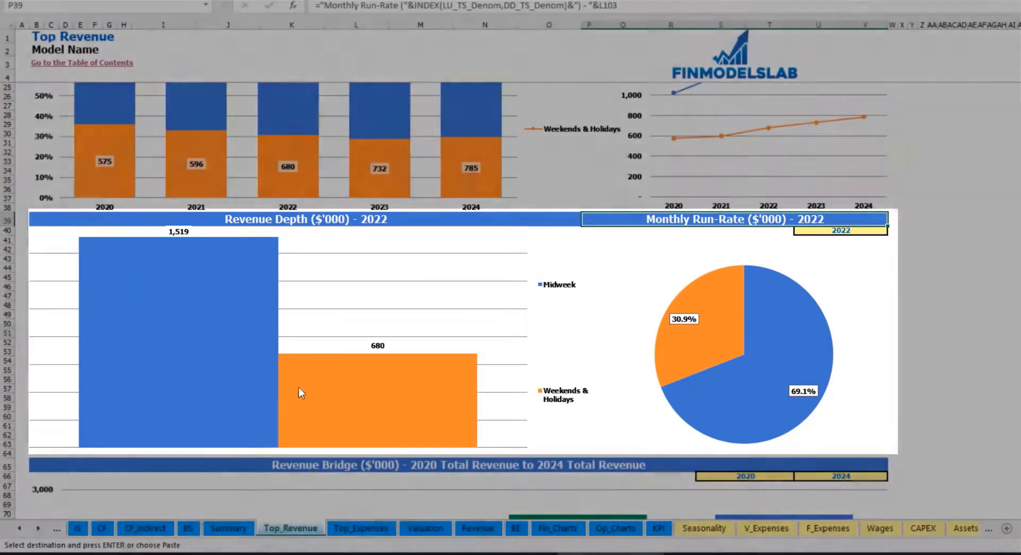
{"action": "mouse_move", "coordinate": [306, 379]}
Set the first year of the Revenue Bridge chart to 2021 and pick a different last year for it.
{"action": "scroll", "coordinate": [306, 378], "scroll_direction": "down", "scroll_amount": 10}
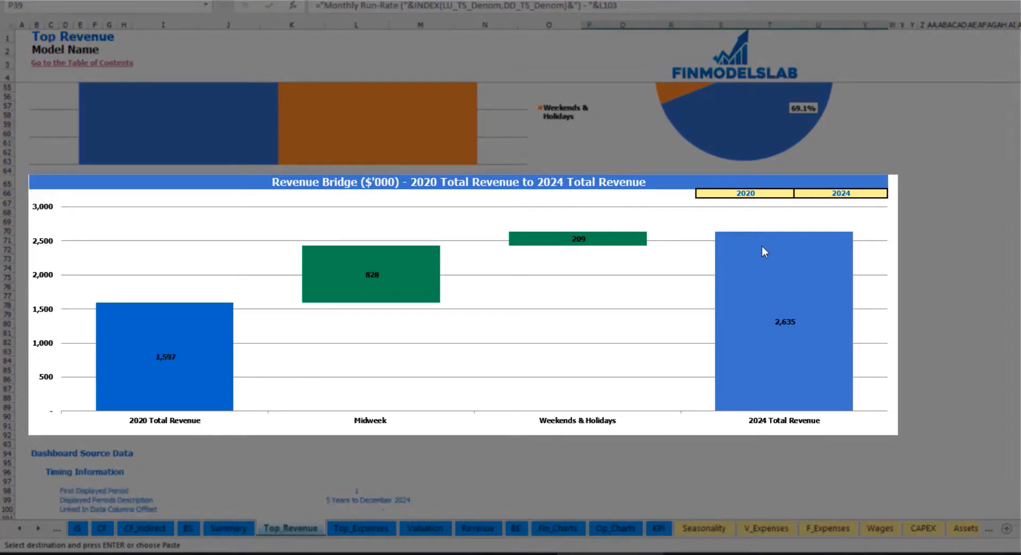
{"action": "left_click", "coordinate": [789, 193]}
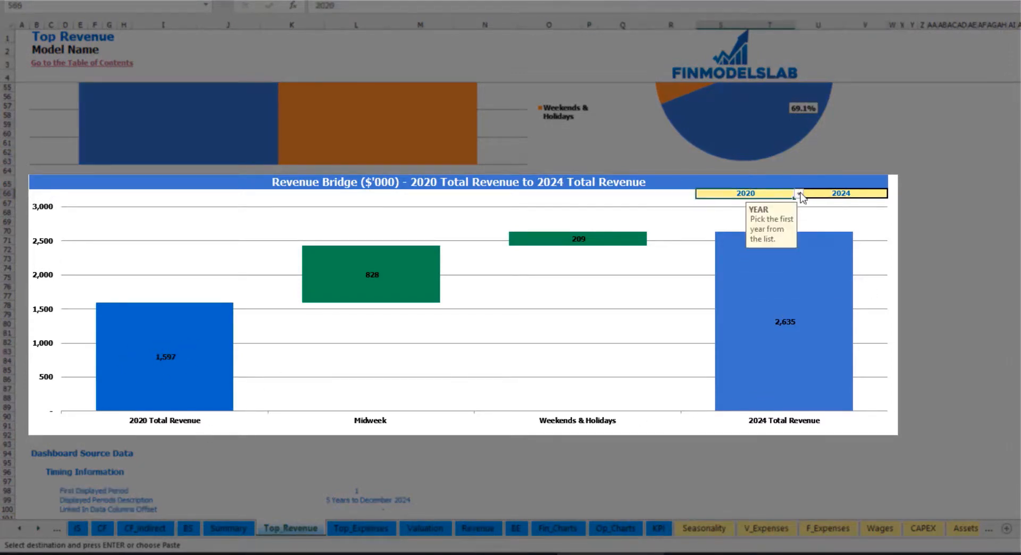
{"action": "left_click", "coordinate": [798, 194]}
{"action": "left_click", "coordinate": [778, 212]}
{"action": "left_click", "coordinate": [891, 193]}
{"action": "left_click", "coordinate": [881, 193]}
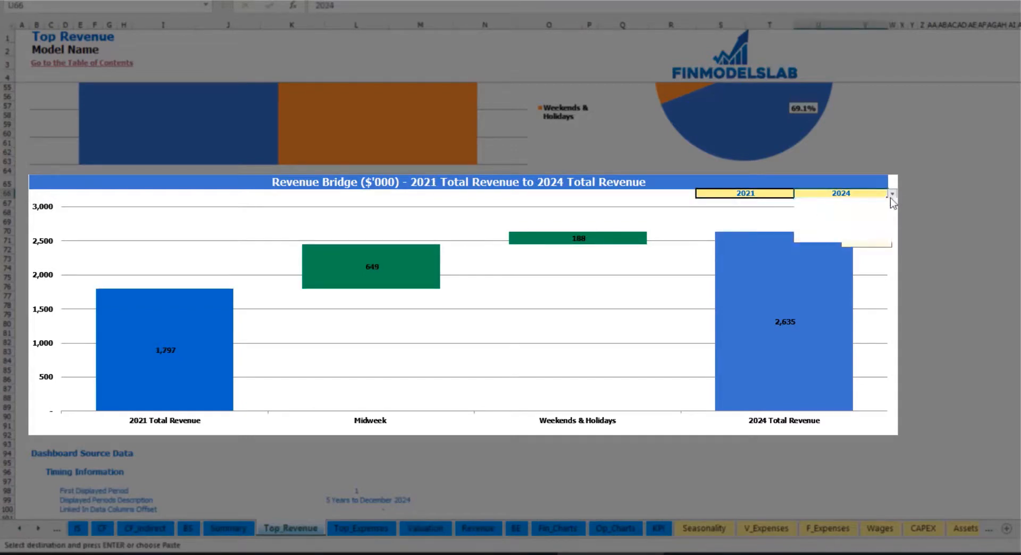
{"action": "left_click", "coordinate": [892, 194]}
{"action": "left_click", "coordinate": [862, 229]}
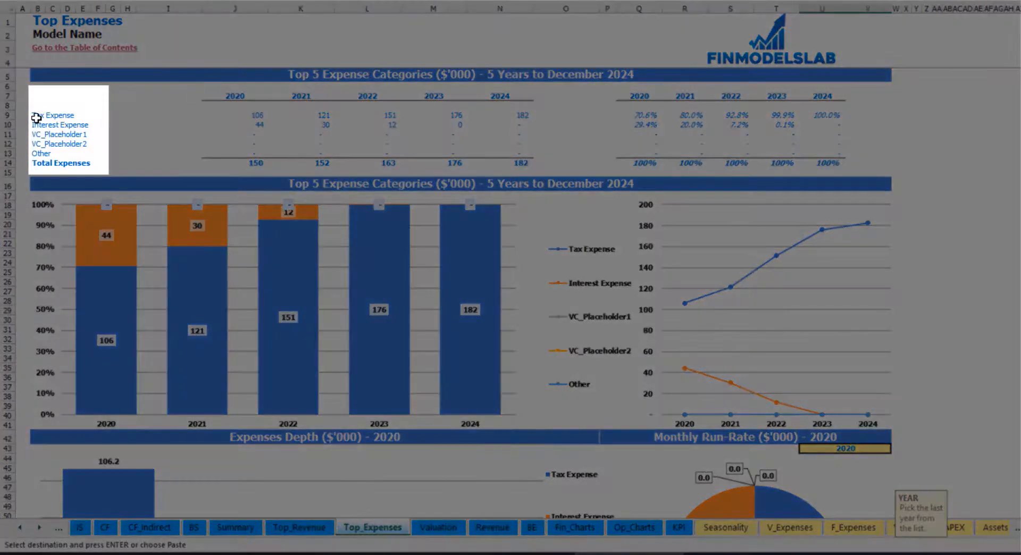
Highlight the expense category names on the Top Expenses sheet and review the five-year expense charts.
{"action": "left_click_drag", "start_coordinate": [36, 117], "coordinate": [43, 144]}
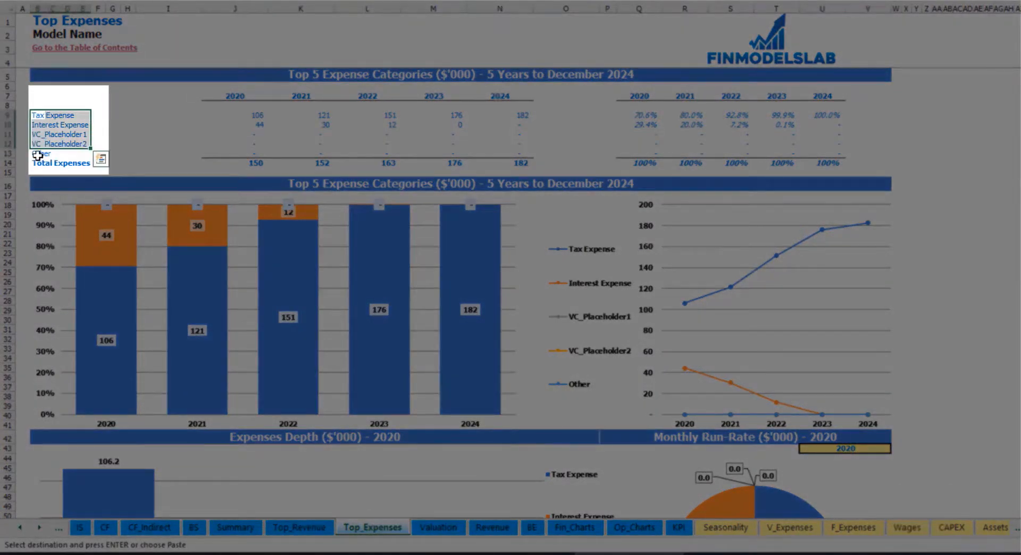
{"action": "left_click", "coordinate": [35, 154]}
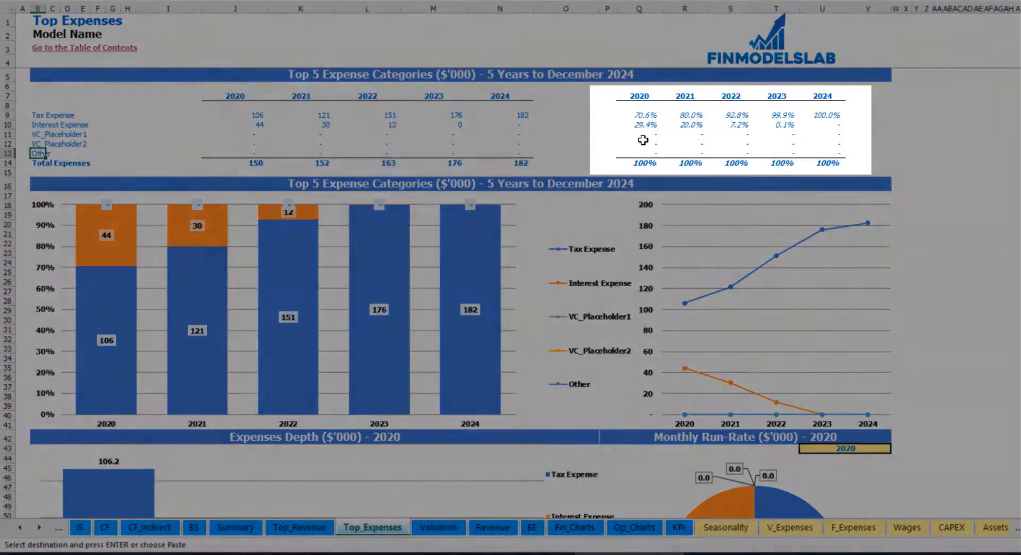
{"action": "scroll", "coordinate": [380, 189], "scroll_direction": "down", "scroll_amount": 3}
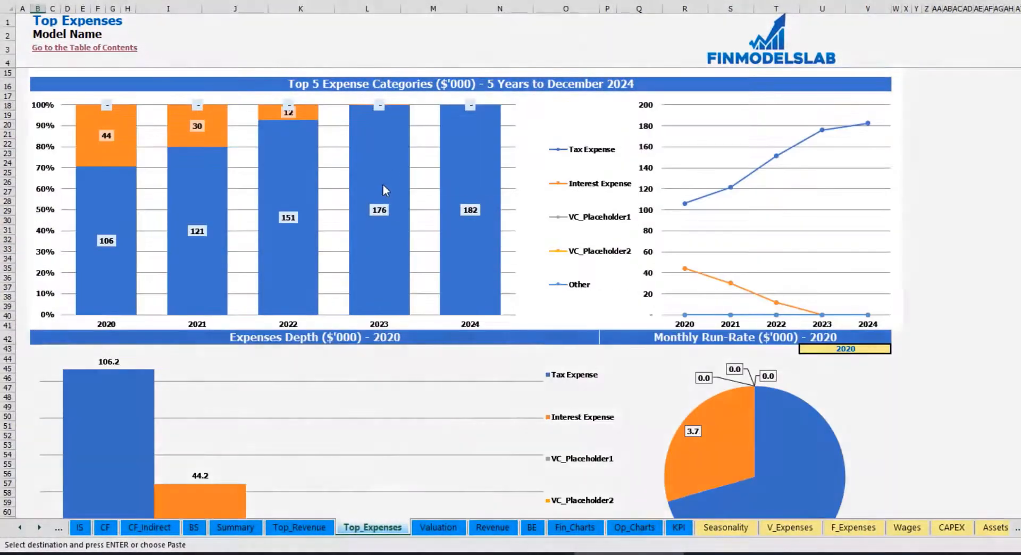
{"action": "scroll", "coordinate": [337, 225], "scroll_direction": "down", "scroll_amount": 3}
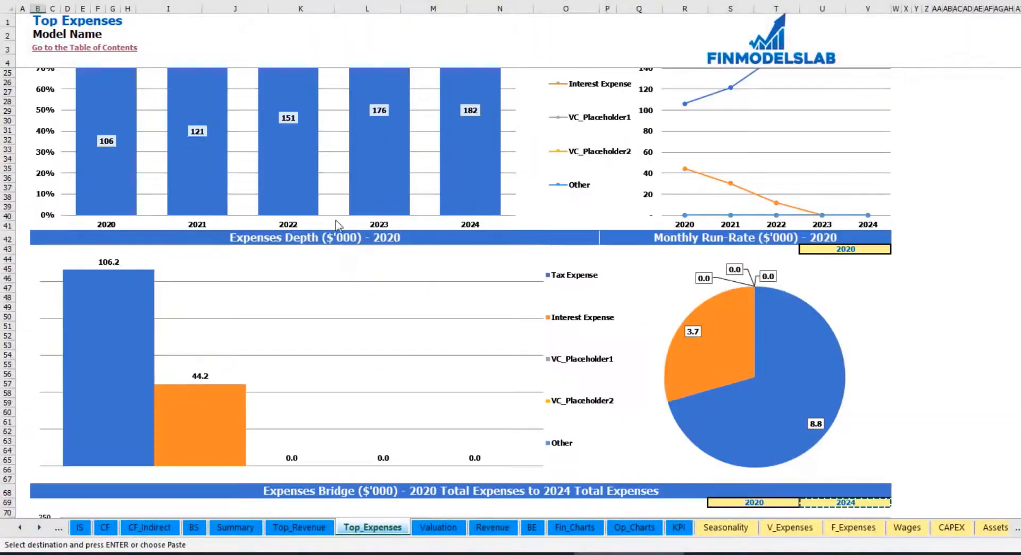
{"action": "scroll", "coordinate": [362, 268], "scroll_direction": "down", "scroll_amount": 3}
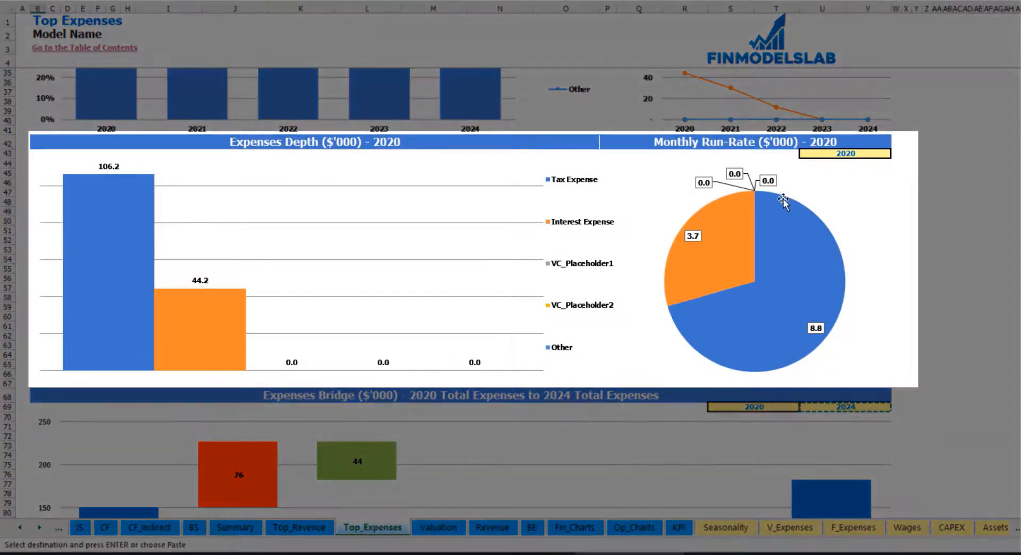
Set the year for the Expenses Depth and Monthly Run-Rate charts to 2022 and look over the Expenses Bridge chart.
{"action": "left_click", "coordinate": [874, 153]}
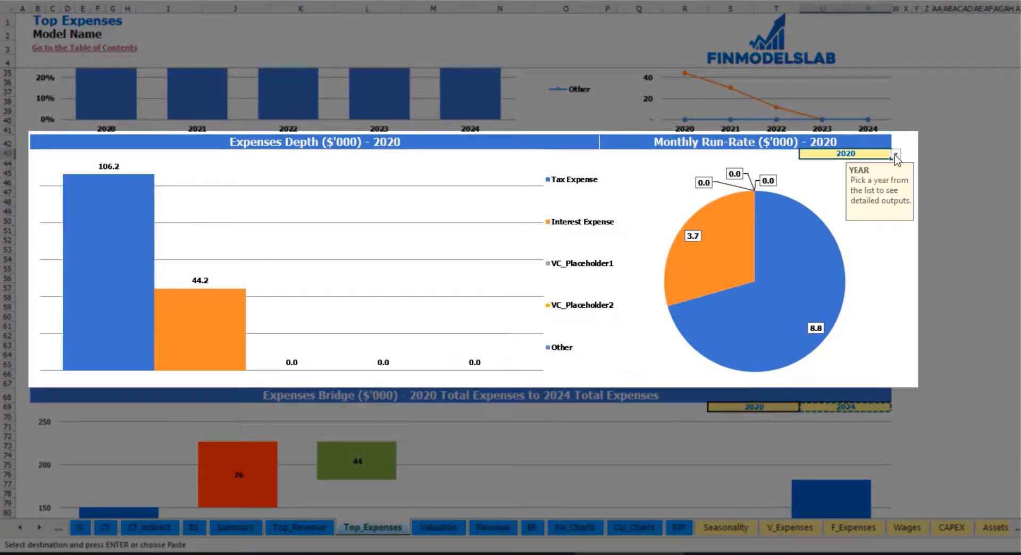
{"action": "left_click", "coordinate": [897, 155]}
{"action": "left_click", "coordinate": [846, 179]}
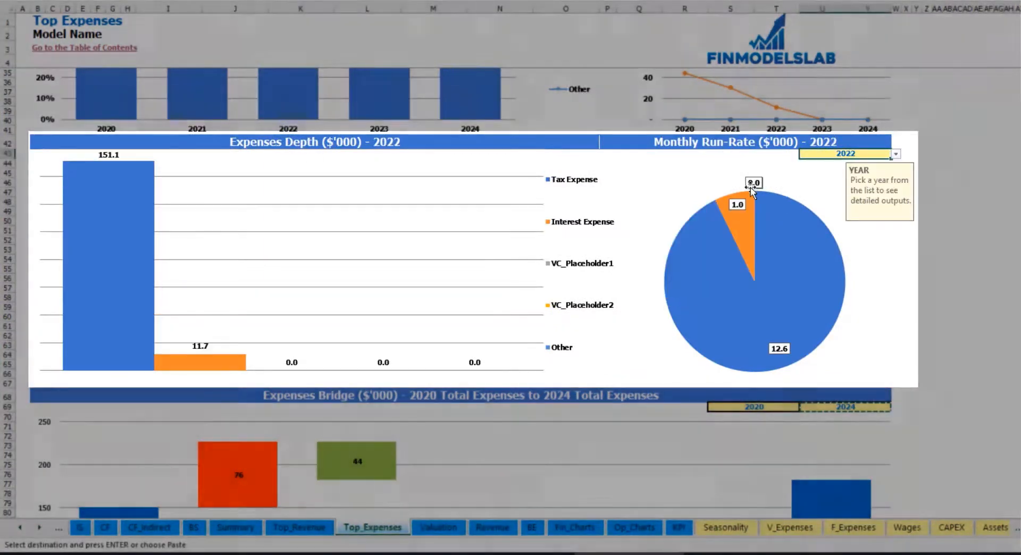
{"action": "scroll", "coordinate": [456, 315], "scroll_direction": "down", "scroll_amount": 7}
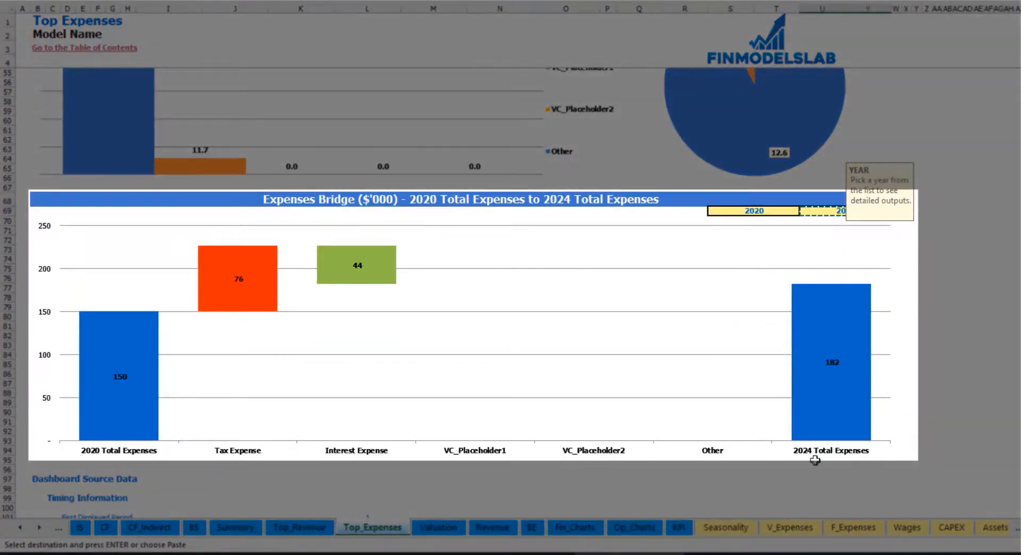
{"action": "left_click", "coordinate": [946, 268]}
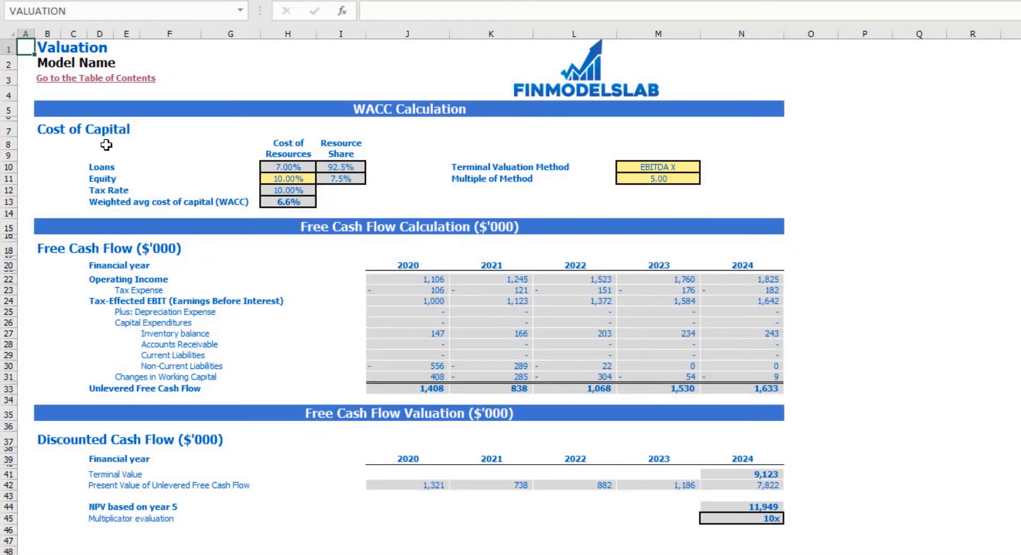
On the Valuation sheet, highlight the Unlevered Free Cash Flow row and set the Terminal Valuation Method to Revenue X.
{"action": "left_click", "coordinate": [271, 181]}
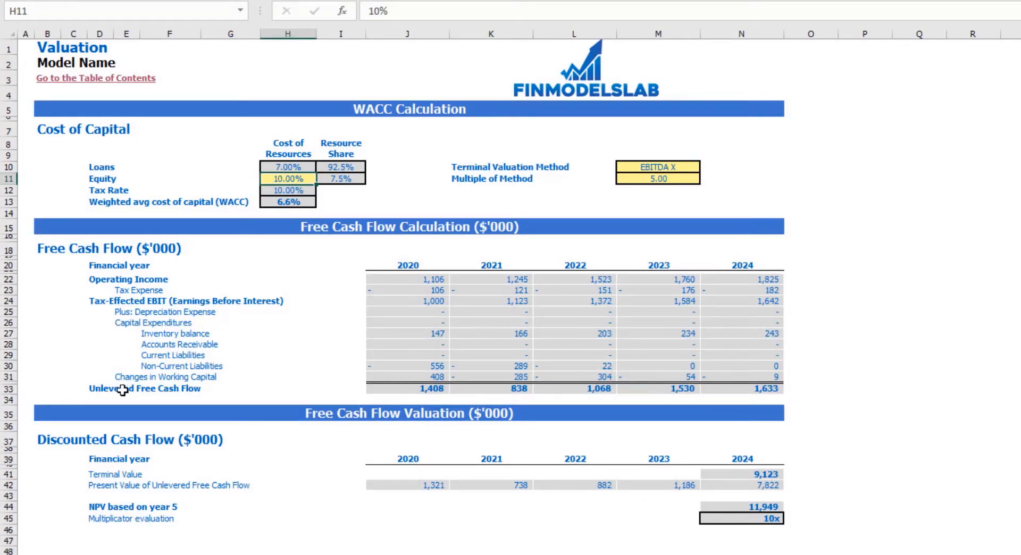
{"action": "left_click_drag", "start_coordinate": [101, 391], "coordinate": [725, 388]}
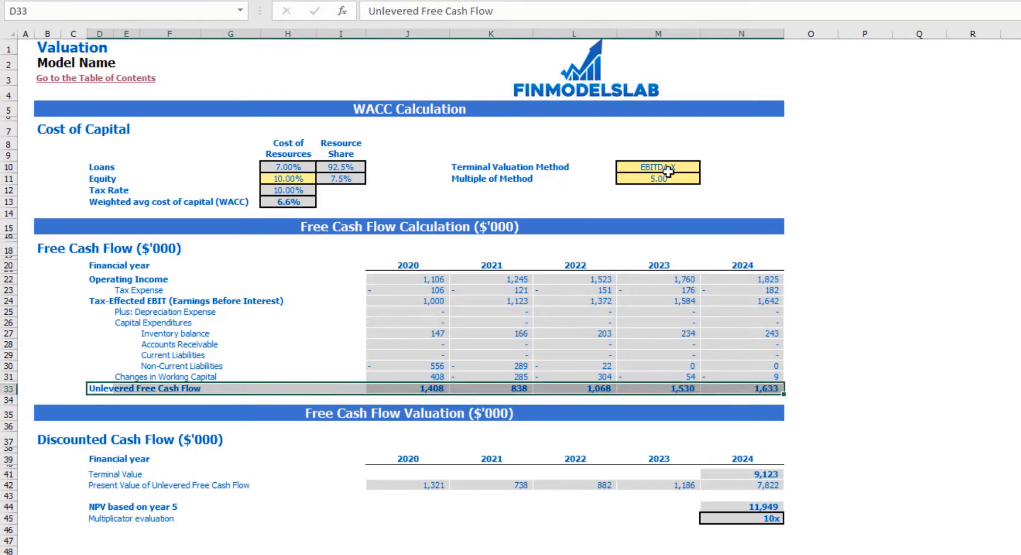
{"action": "left_click", "coordinate": [687, 166]}
{"action": "left_click", "coordinate": [706, 168]}
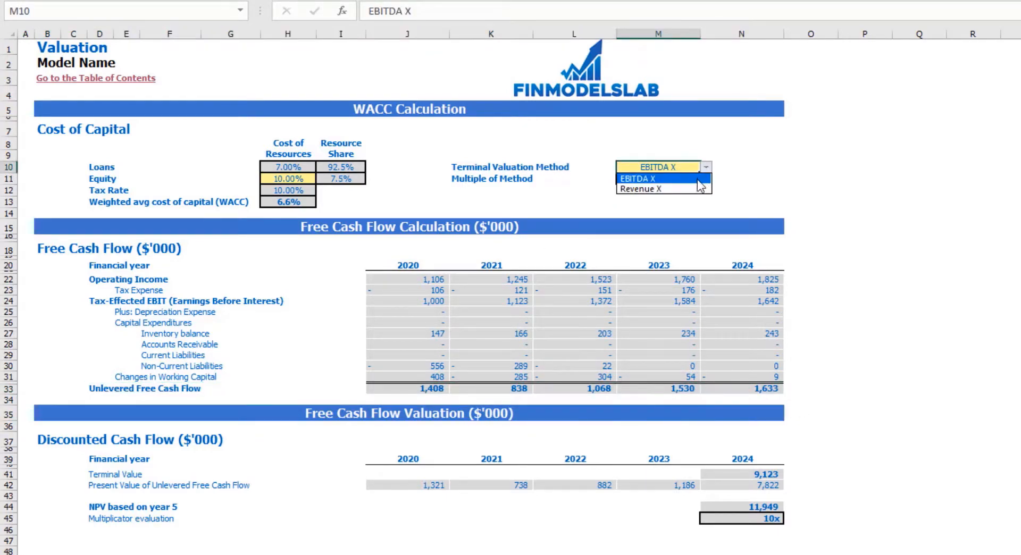
{"action": "left_click", "coordinate": [640, 189]}
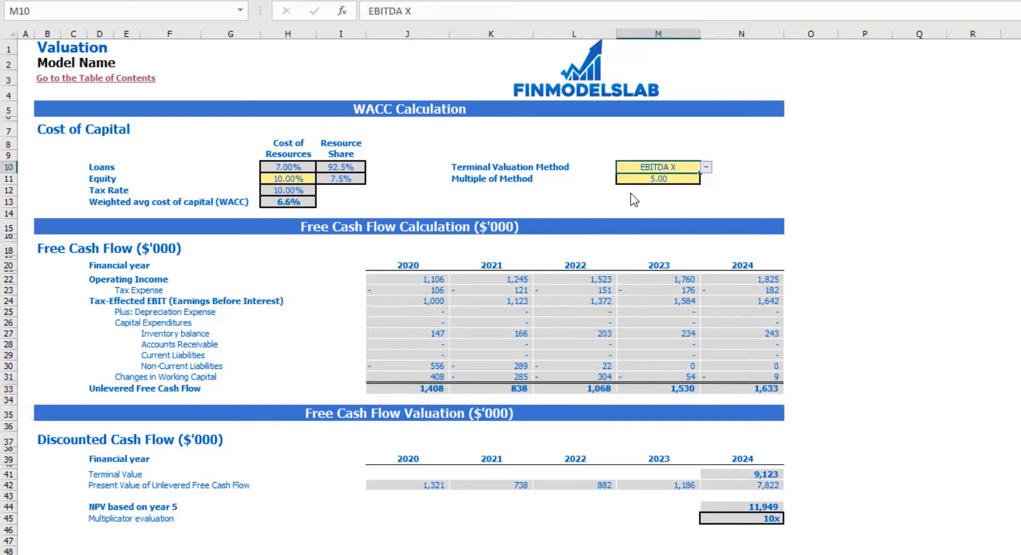
Set the Multiple of Method to 50 and highlight the NPV and multiplicator evaluation rows.
{"action": "left_click", "coordinate": [665, 181]}
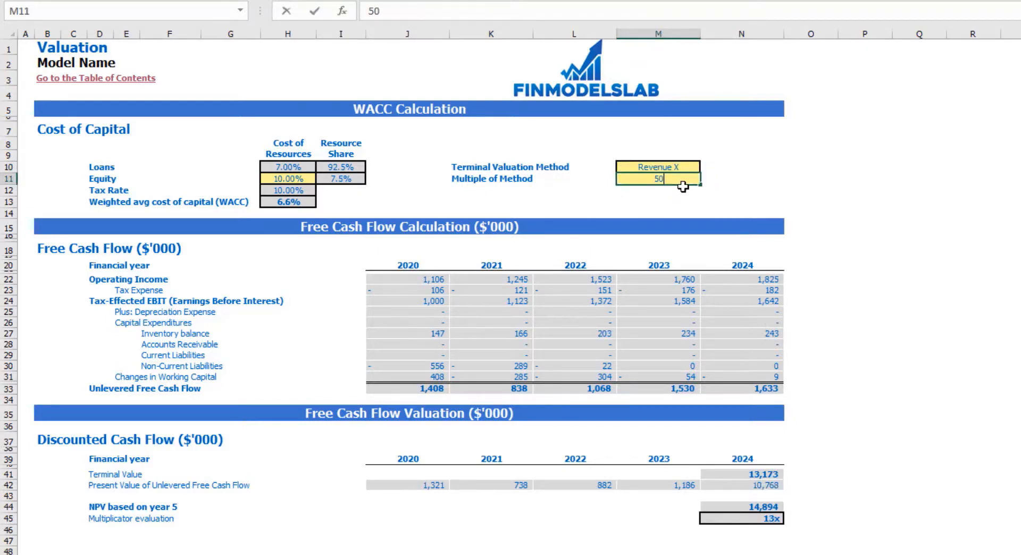
{"action": "key", "text": "Return"}
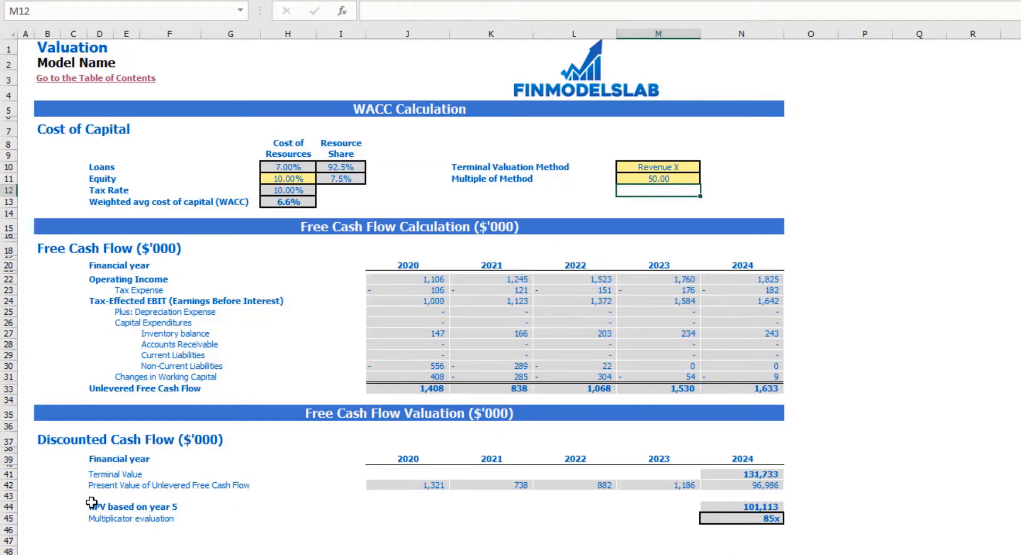
{"action": "left_click_drag", "start_coordinate": [92, 502], "coordinate": [763, 511]}
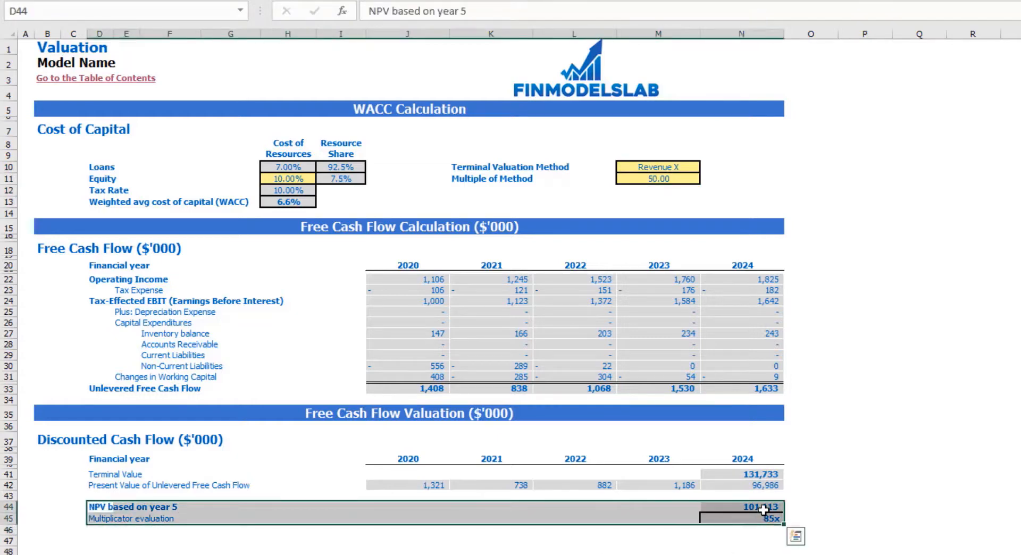
{"action": "left_click", "coordinate": [98, 515]}
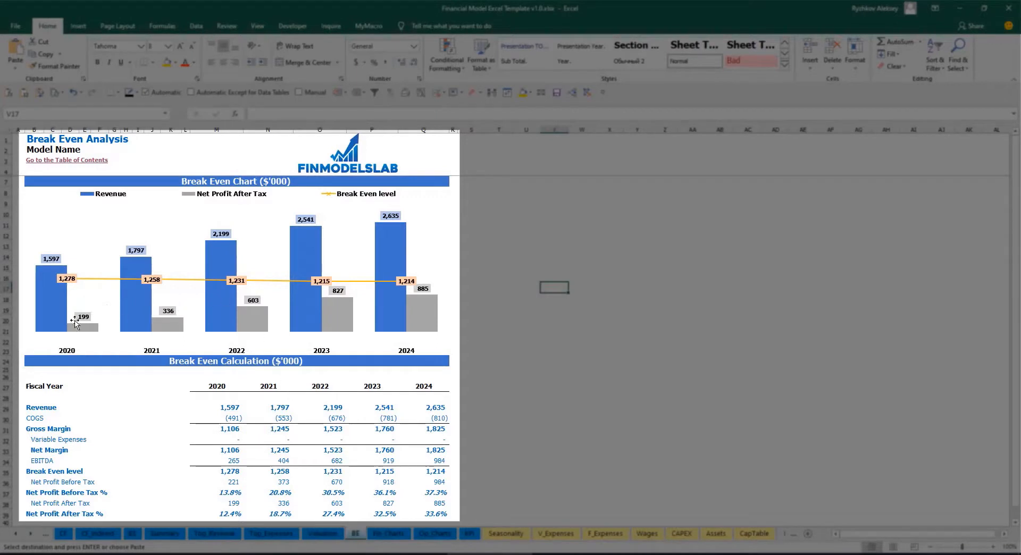
Examine the Break Even chart, and review the 24-month and 5-year revenue, cash flow, cash balance, EBITDA and EBIT charts on the Fin_Charts sheet.
{"action": "mouse_move", "coordinate": [46, 290]}
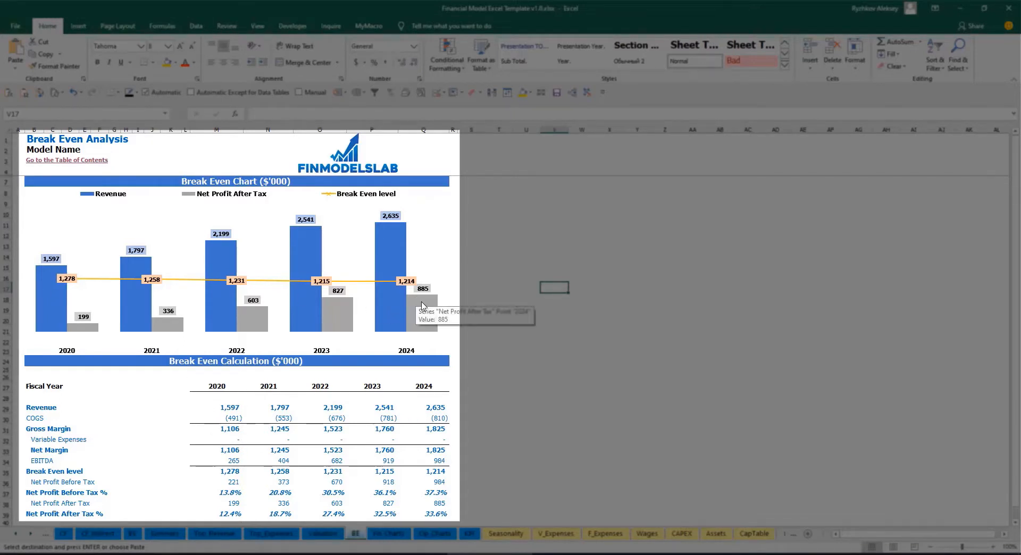
{"action": "mouse_move", "coordinate": [47, 271]}
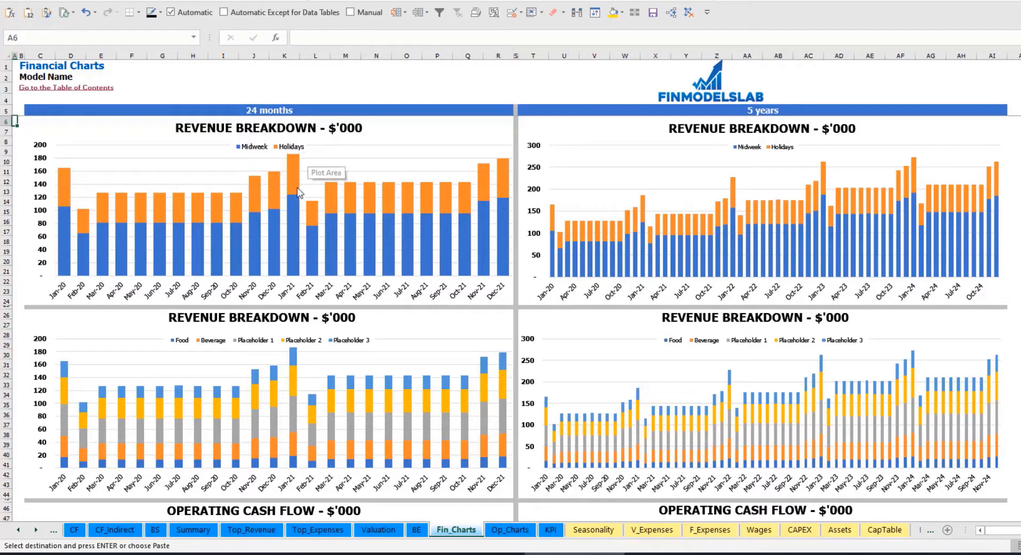
{"action": "scroll", "coordinate": [300, 204], "scroll_direction": "down", "scroll_amount": 3}
{"action": "scroll", "coordinate": [302, 207], "scroll_direction": "down", "scroll_amount": 3}
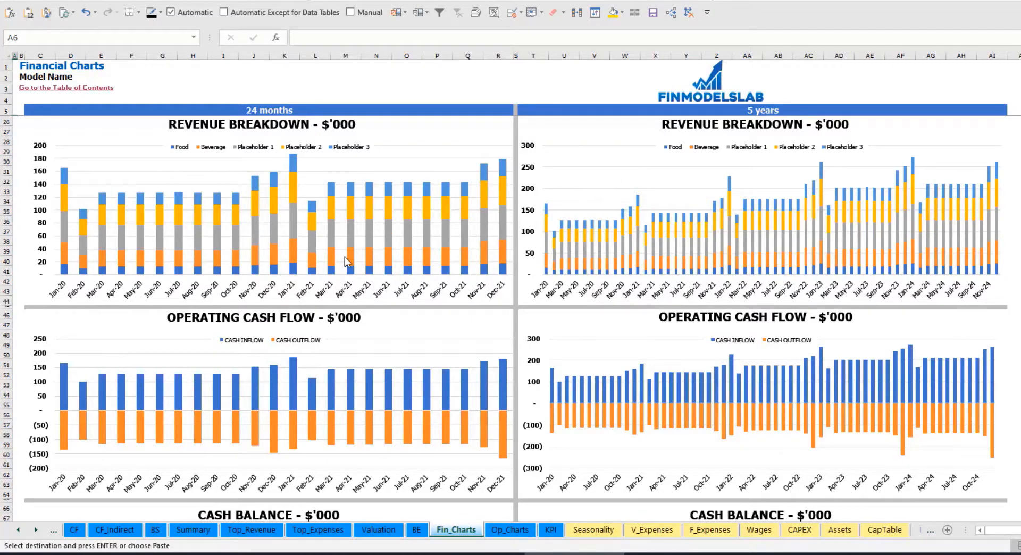
{"action": "scroll", "coordinate": [340, 263], "scroll_direction": "down", "scroll_amount": 7}
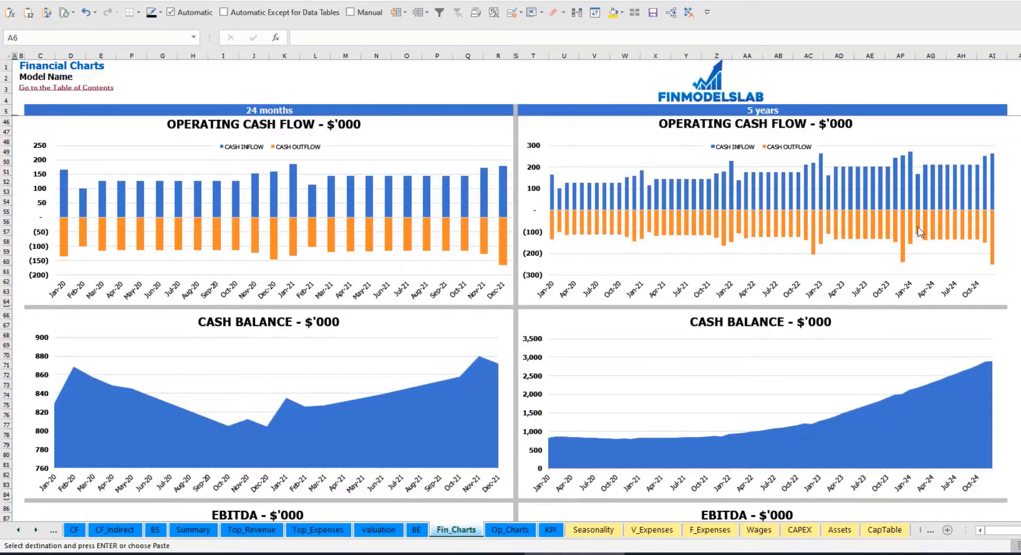
{"action": "scroll", "coordinate": [300, 276], "scroll_direction": "down", "scroll_amount": 6}
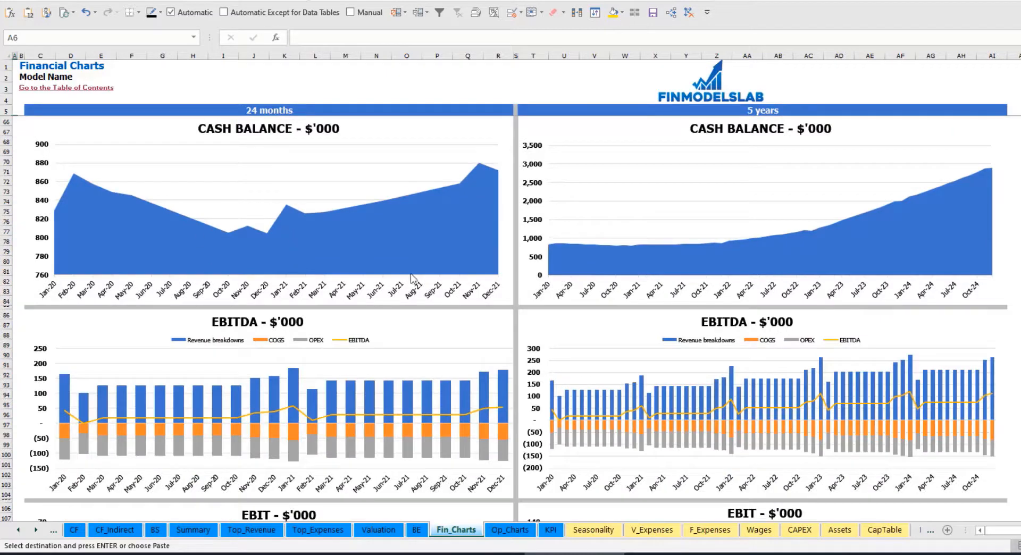
{"action": "scroll", "coordinate": [295, 327], "scroll_direction": "down", "scroll_amount": 6}
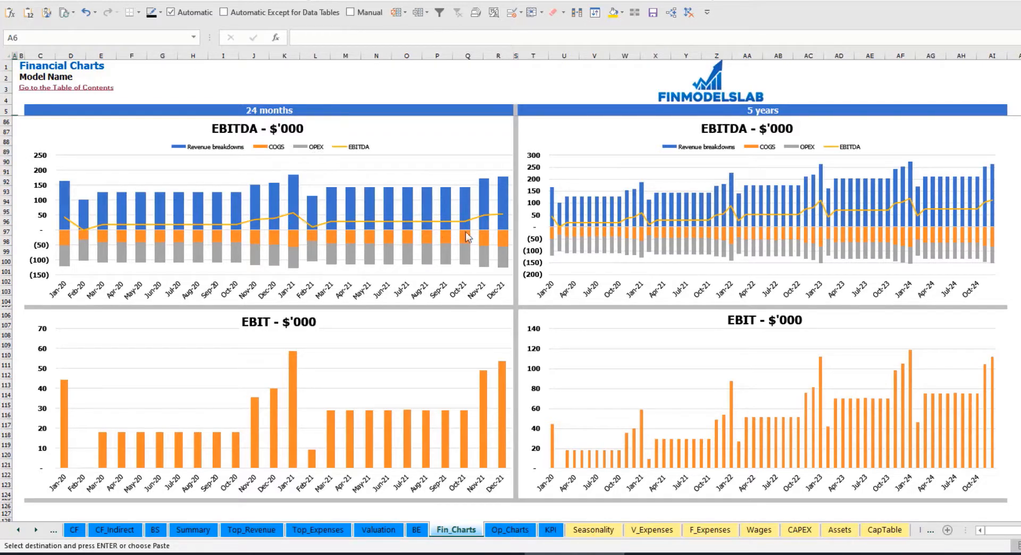
{"action": "scroll", "coordinate": [423, 301], "scroll_direction": "down", "scroll_amount": 7}
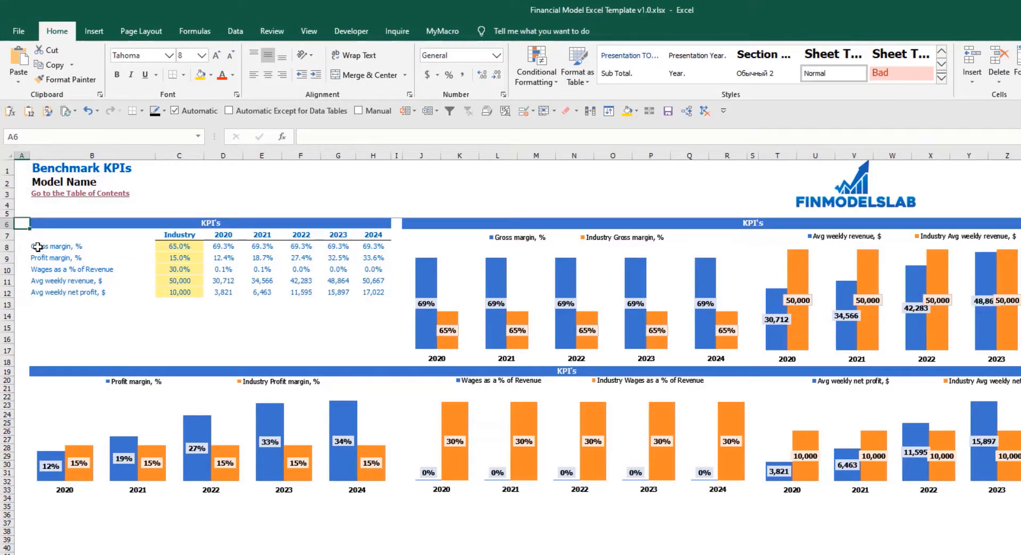
On the Benchmark KPIs sheet, highlight each KPI name from Gross margin to Avg weekly net profit, and the Industry benchmark column.
{"action": "left_click_drag", "start_coordinate": [38, 247], "coordinate": [45, 258]}
{"action": "left_click", "coordinate": [57, 259]}
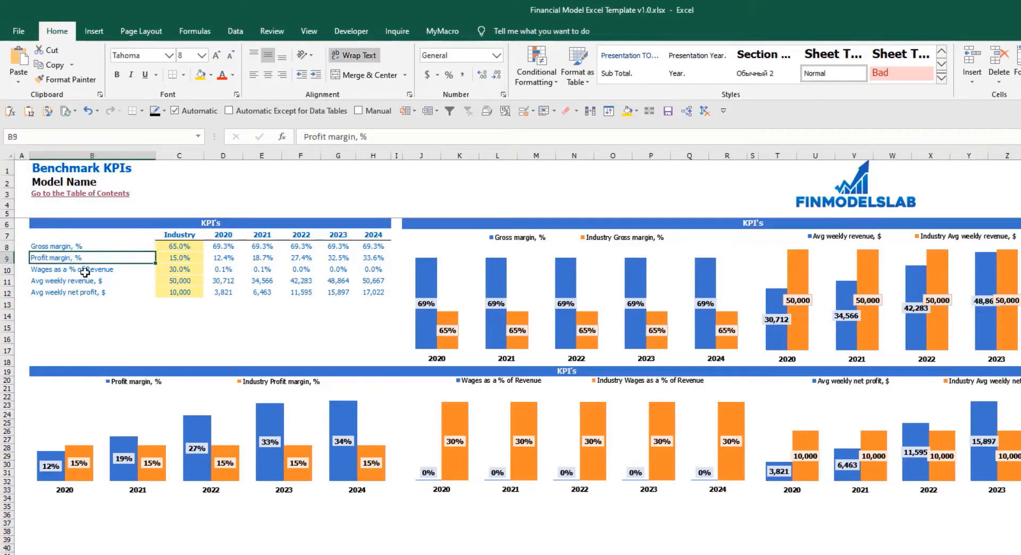
{"action": "left_click", "coordinate": [85, 271]}
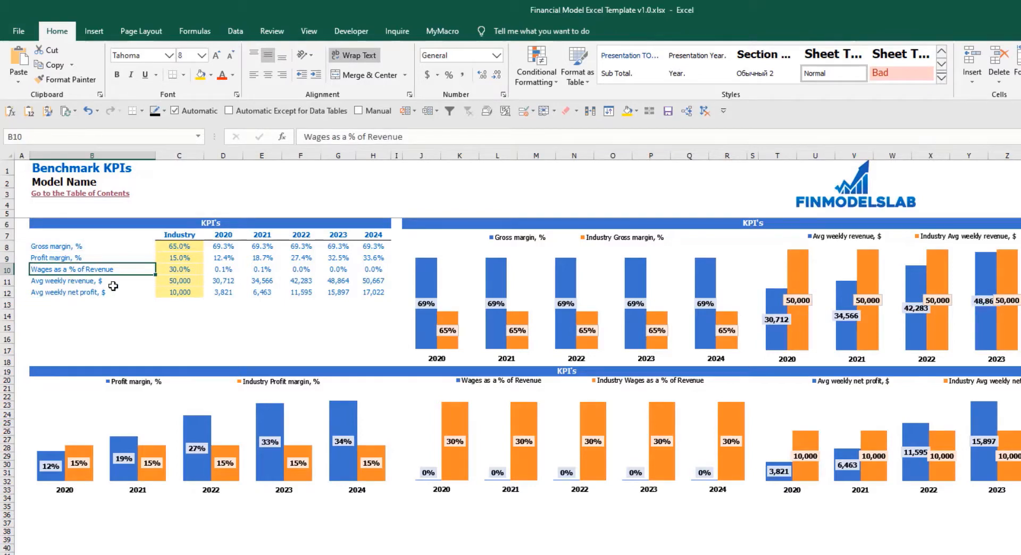
{"action": "left_click", "coordinate": [109, 282]}
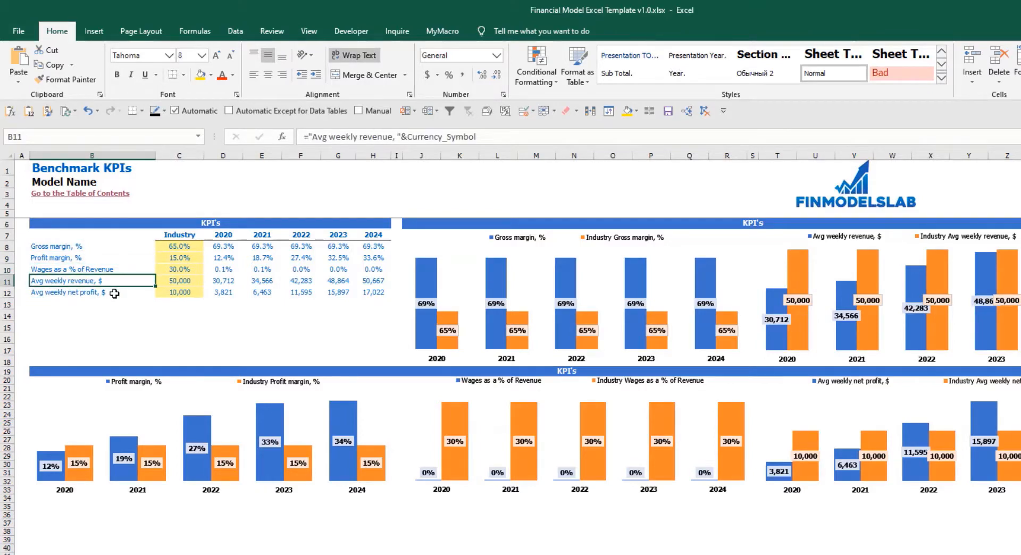
{"action": "left_click", "coordinate": [112, 293]}
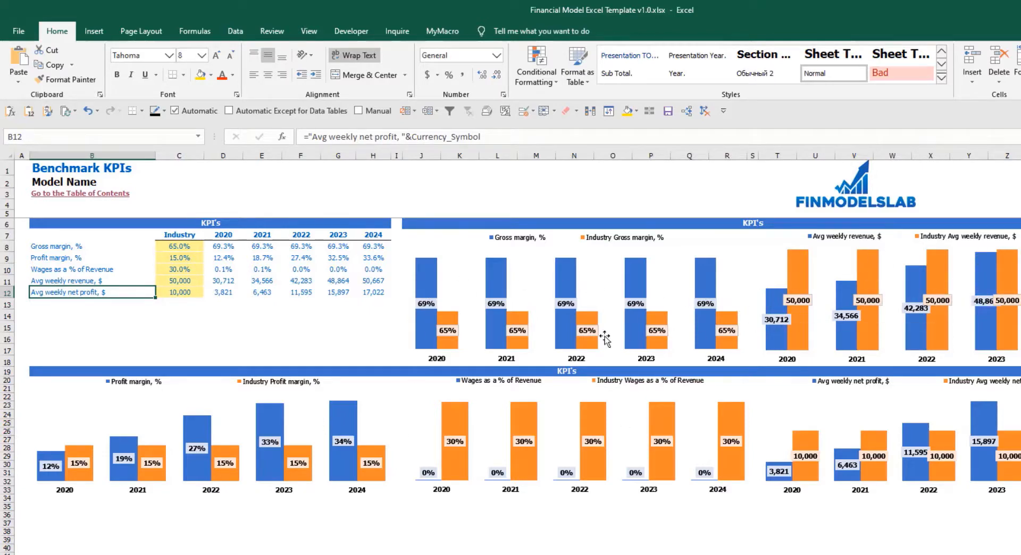
{"action": "left_click_drag", "start_coordinate": [184, 246], "coordinate": [181, 292]}
{"action": "left_click", "coordinate": [168, 315]}
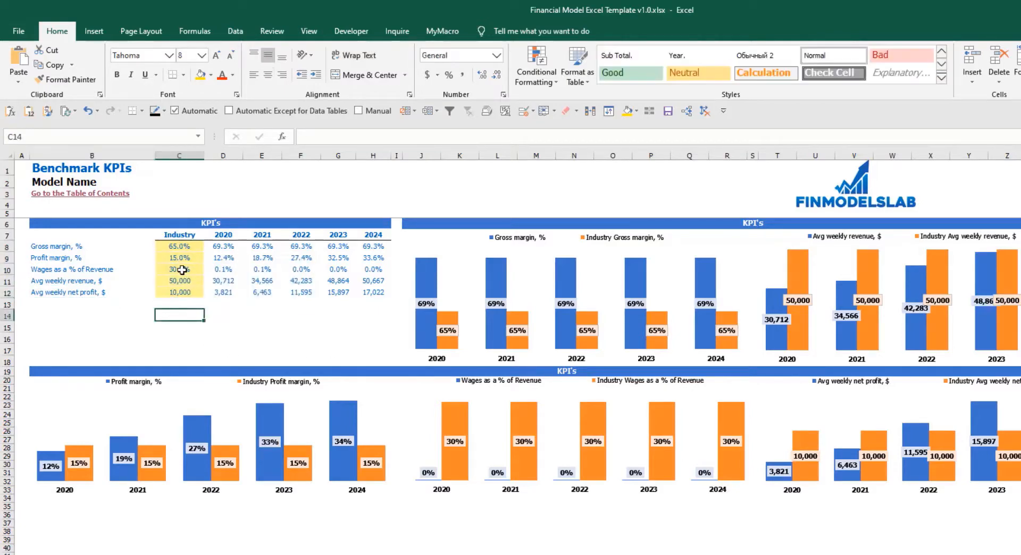
Set the Industry benchmark for Gross margin to 50% and examine the gross margin comparison chart.
{"action": "left_click", "coordinate": [183, 246]}
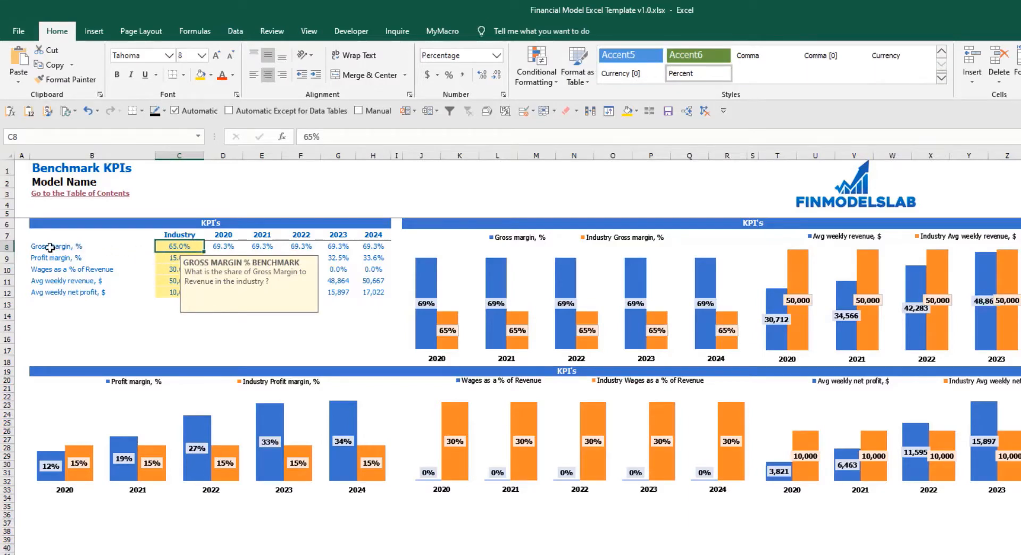
{"action": "left_click", "coordinate": [34, 245]}
{"action": "left_click", "coordinate": [162, 246]}
{"action": "type", "text": "50"}
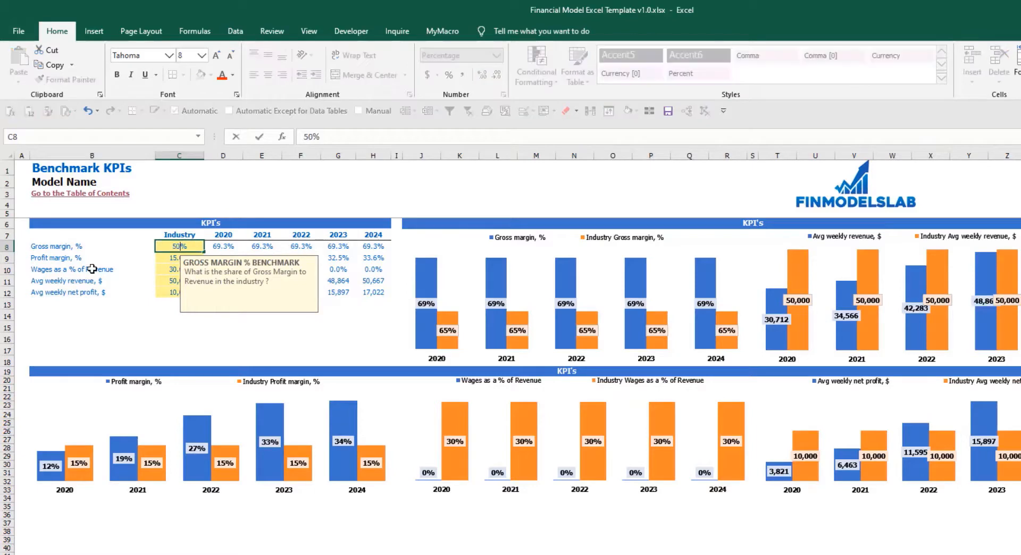
{"action": "key", "text": "Return"}
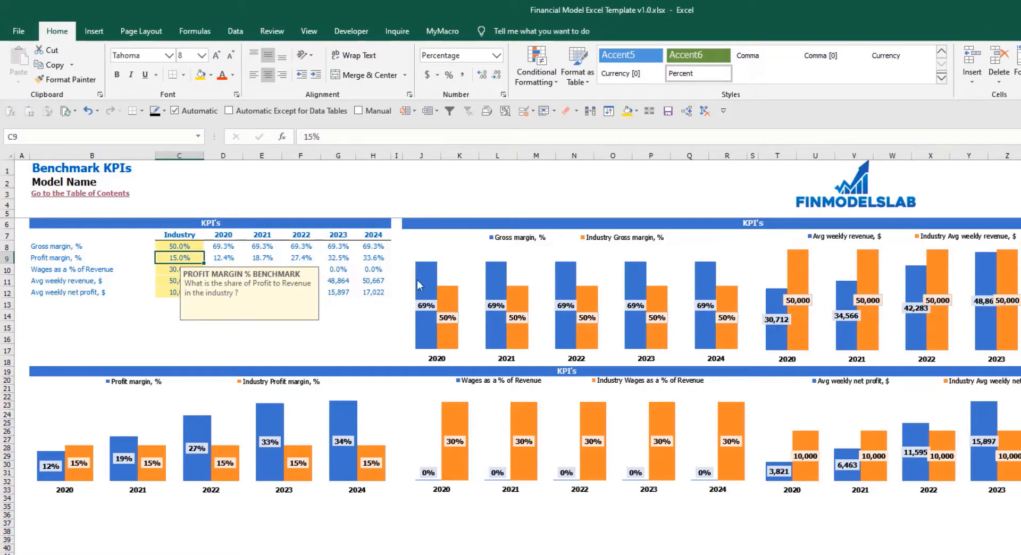
{"action": "mouse_move", "coordinate": [431, 294]}
{"action": "mouse_move", "coordinate": [447, 330]}
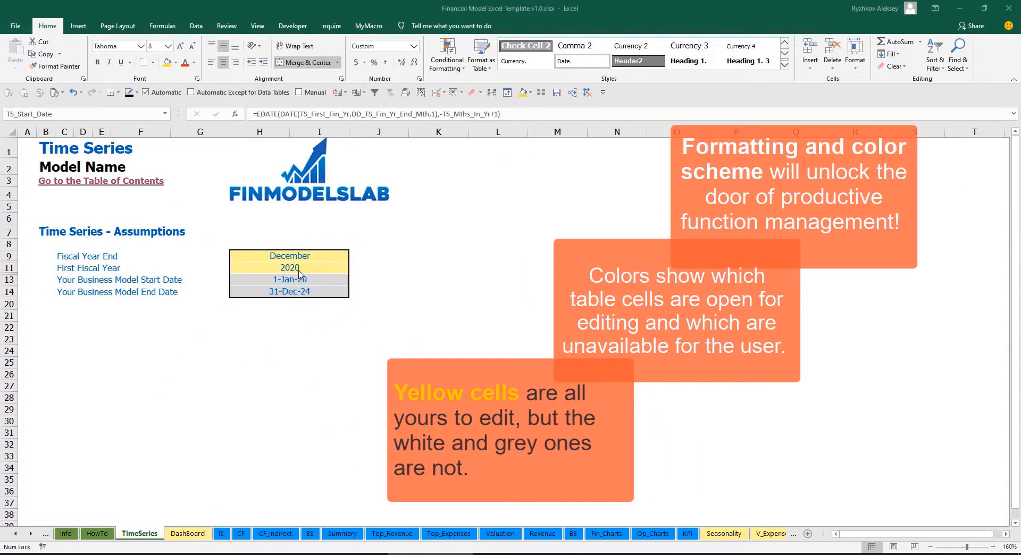
From the Time Series sheet, browse the workbook's sheet names through to Capital to compare their colour groups.
{"action": "left_click", "coordinate": [30, 534]}
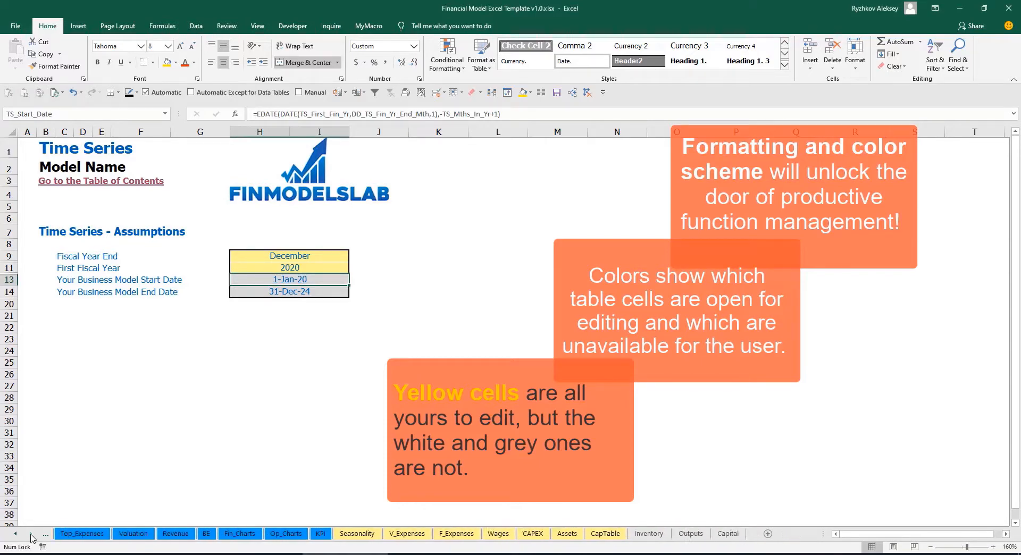
{"action": "left_click", "coordinate": [15, 534]}
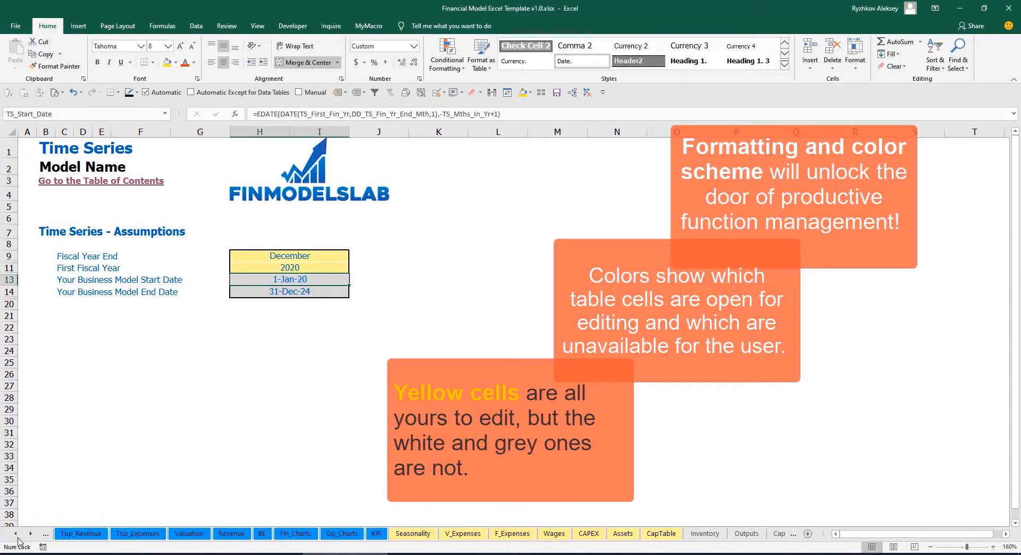
{"action": "left_click", "coordinate": [17, 535]}
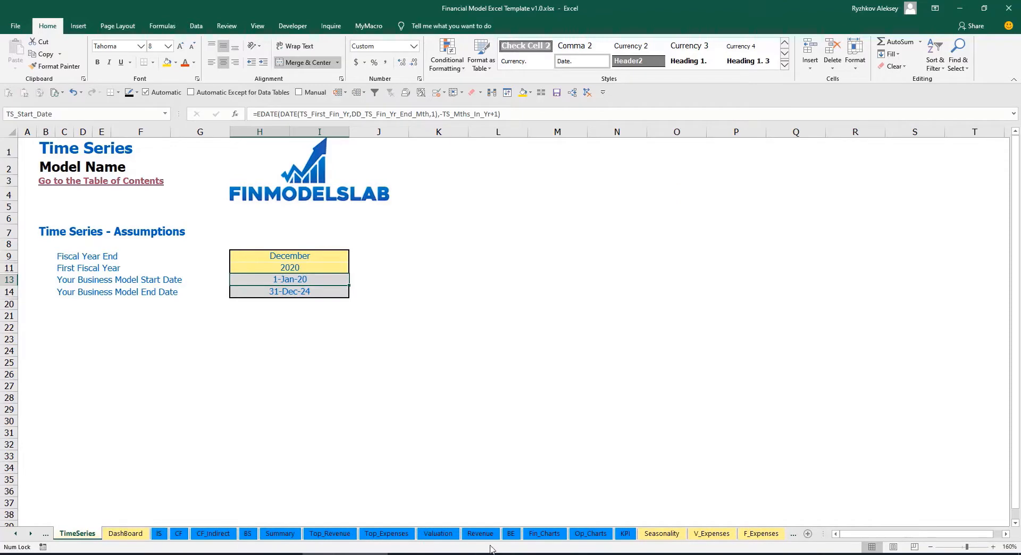
{"action": "left_click", "coordinate": [31, 536]}
{"action": "left_click", "coordinate": [31, 536]}
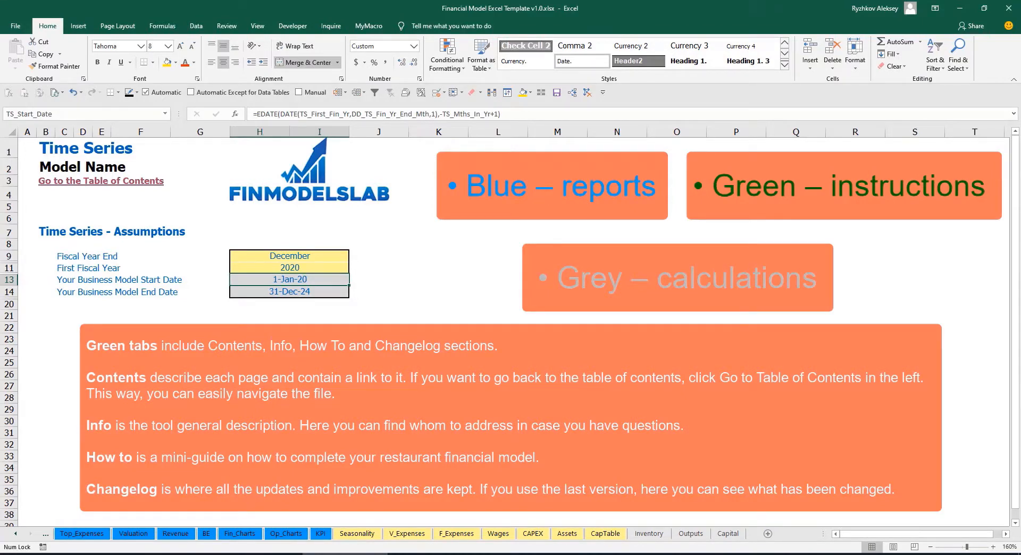
Open the Contents sheet and follow its Financial Statements Summary link to that sheet and back.
{"action": "left_click", "coordinate": [16, 537]}
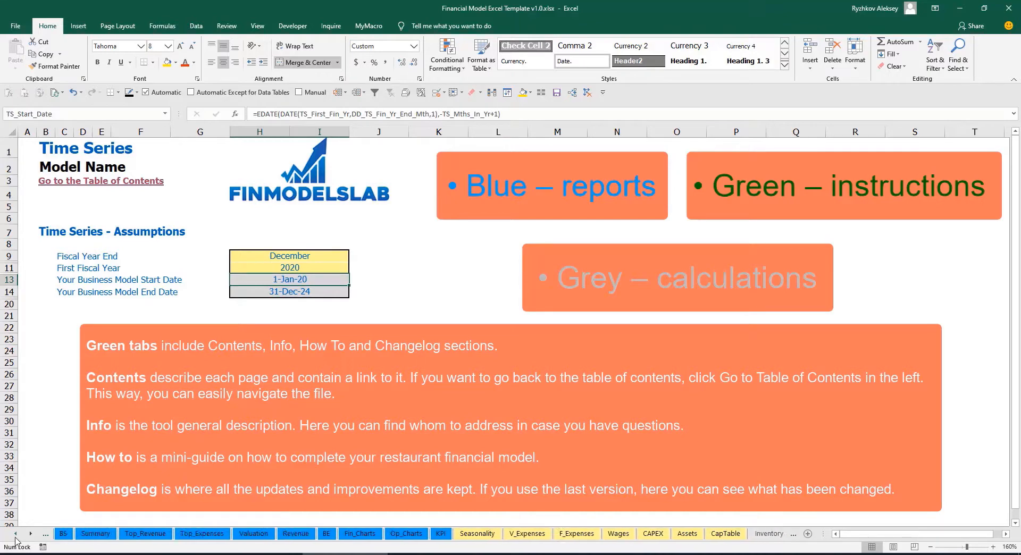
{"action": "left_click", "coordinate": [16, 537]}
{"action": "left_click", "coordinate": [17, 537]}
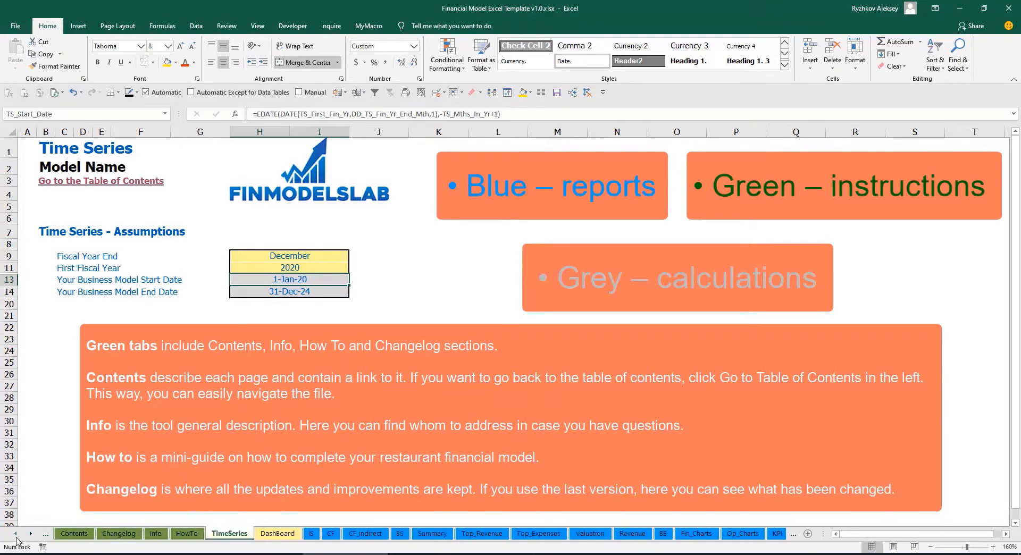
{"action": "left_click", "coordinate": [16, 536]}
{"action": "left_click", "coordinate": [16, 537]}
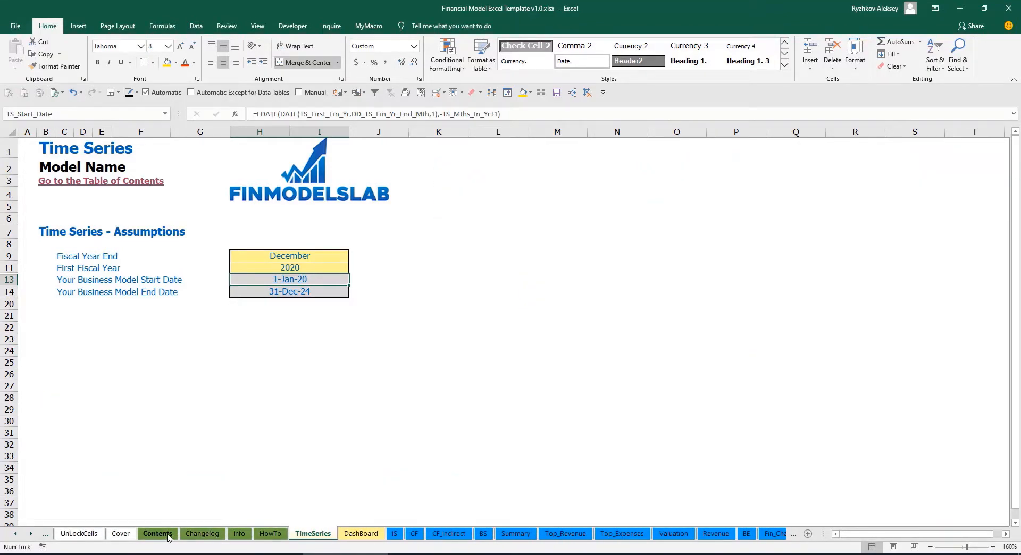
{"action": "left_click", "coordinate": [158, 534]}
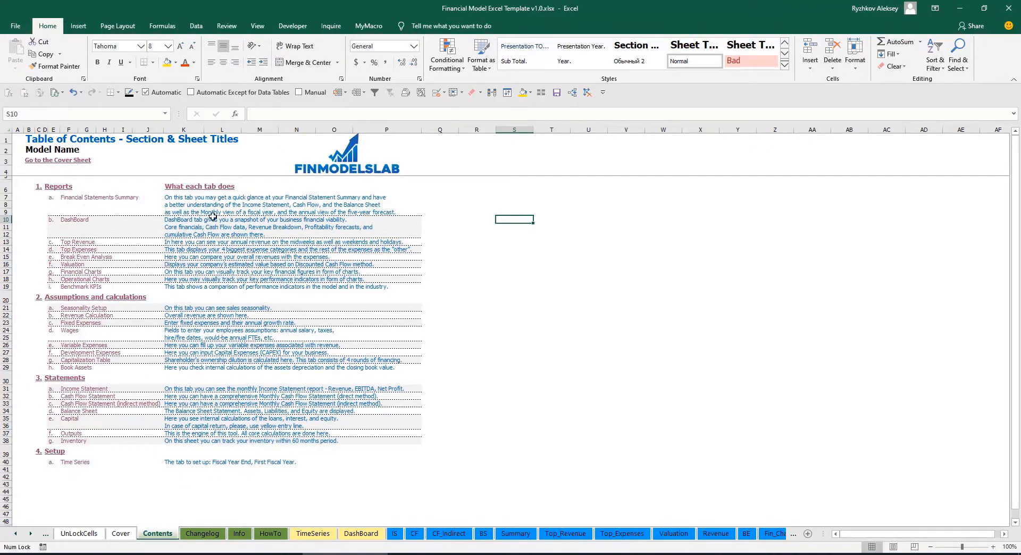
{"action": "left_click", "coordinate": [93, 202]}
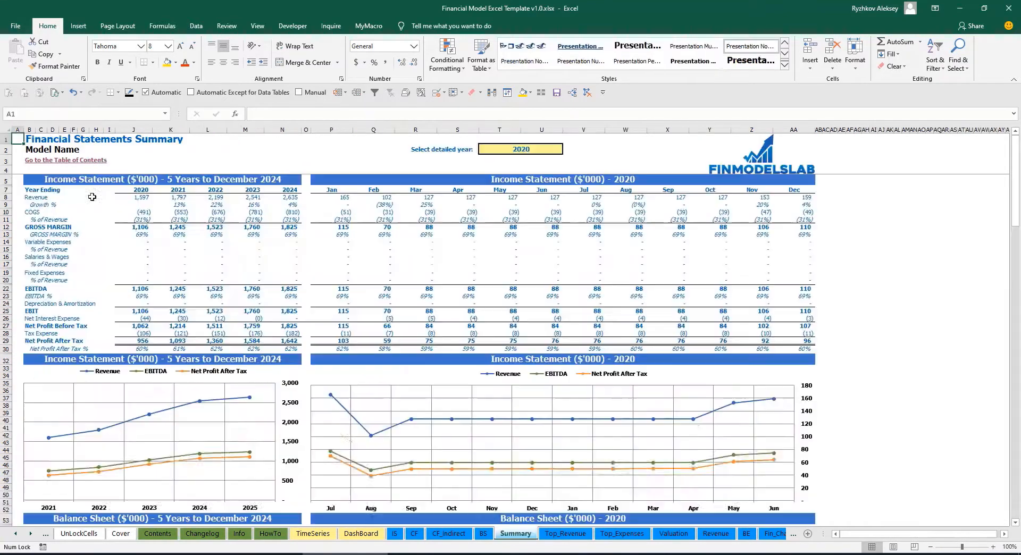
{"action": "left_click", "coordinate": [33, 165]}
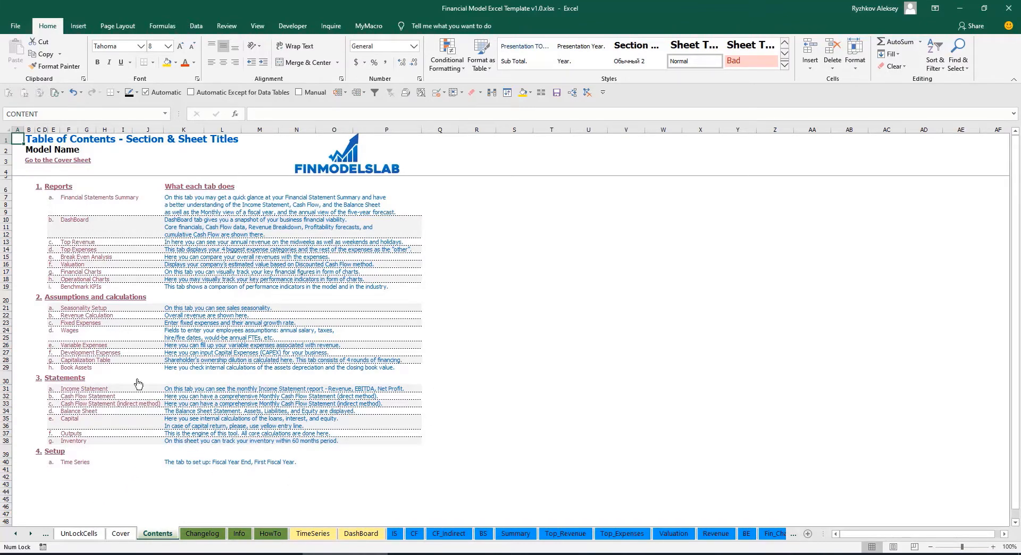
Open the HowTo sheet and read through its guide from the Overall Business Model Principles to the Book Assets and Top Revenue sections.
{"action": "left_click", "coordinate": [270, 535]}
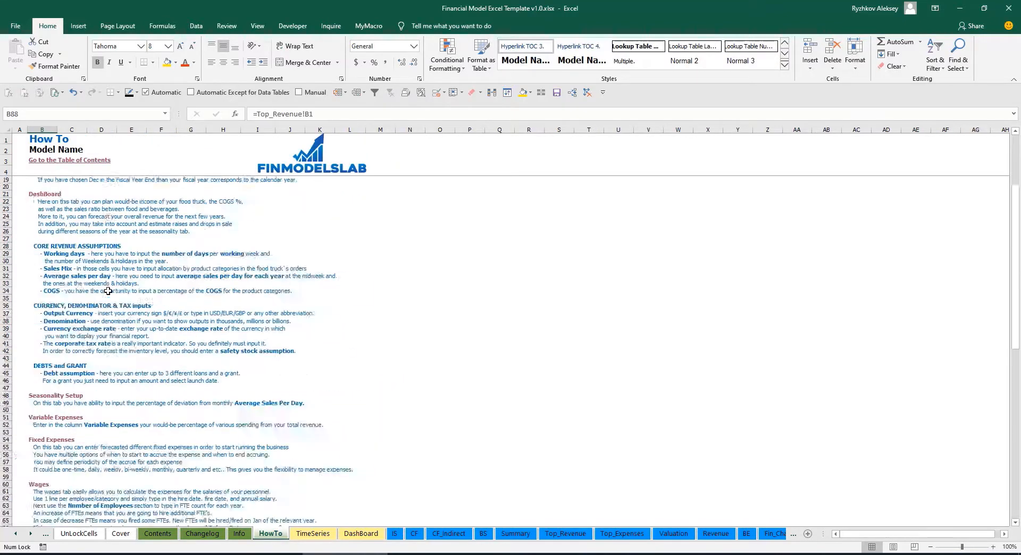
{"action": "scroll", "coordinate": [80, 260], "scroll_direction": "up", "scroll_amount": 5}
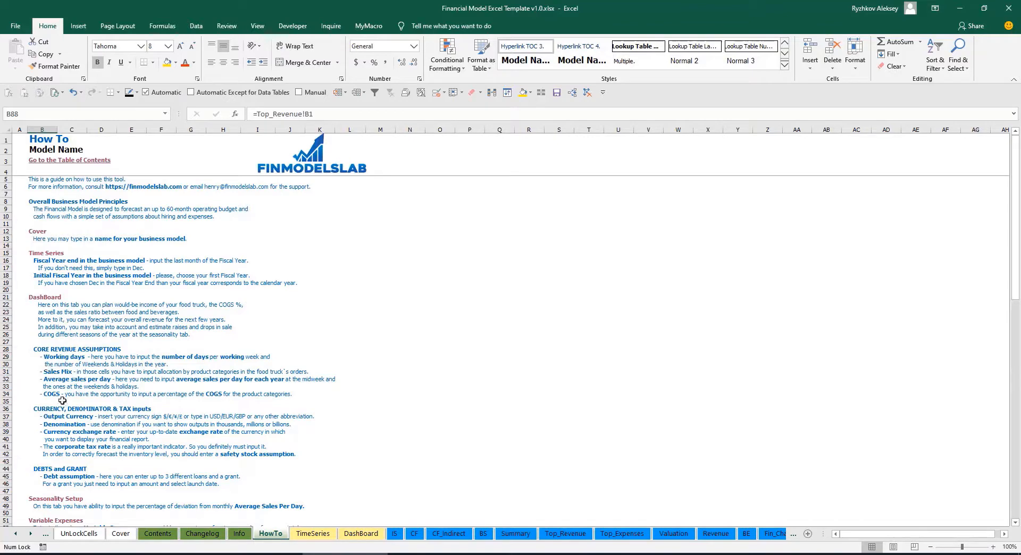
{"action": "scroll", "coordinate": [50, 357], "scroll_direction": "down", "scroll_amount": 3}
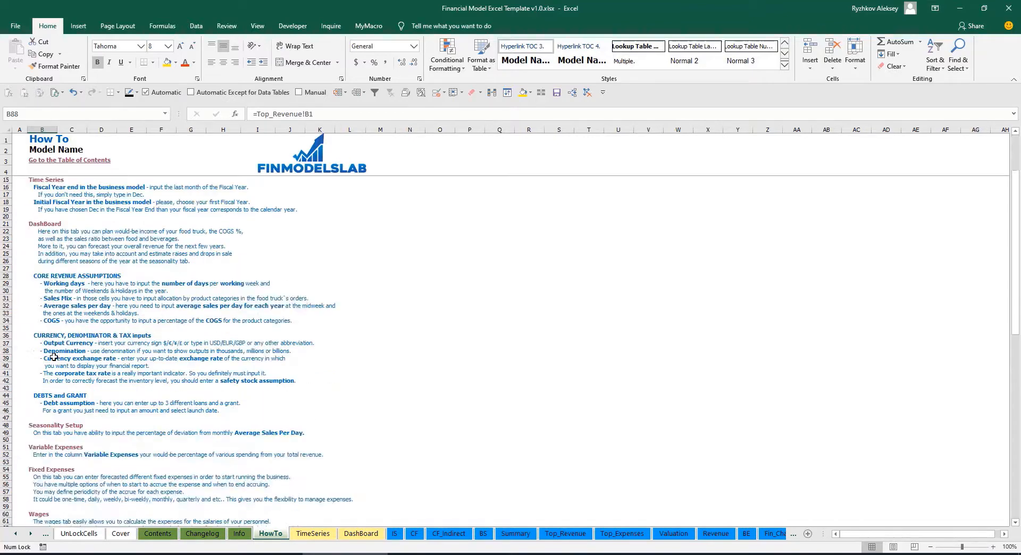
{"action": "scroll", "coordinate": [60, 396], "scroll_direction": "down", "scroll_amount": 7}
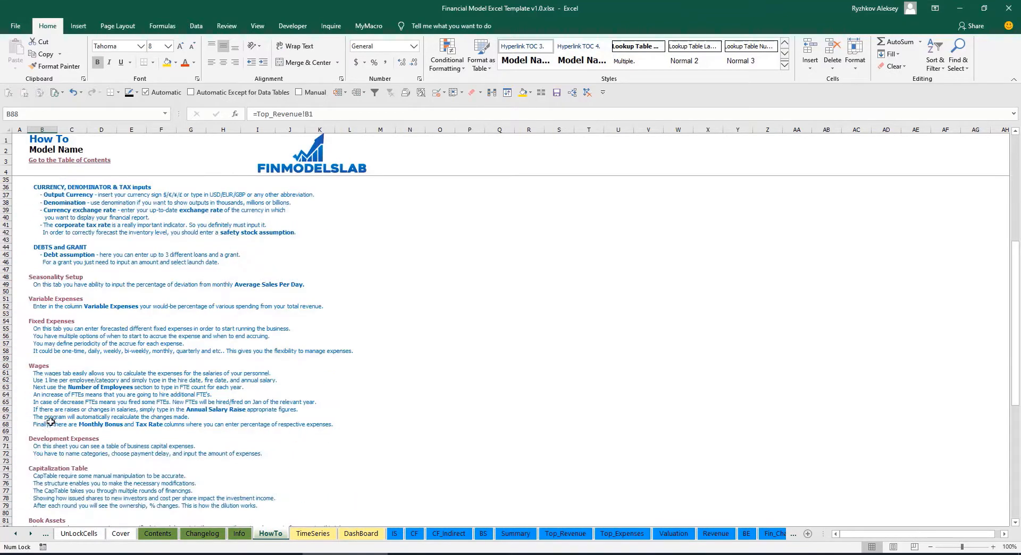
{"action": "scroll", "coordinate": [48, 422], "scroll_direction": "down", "scroll_amount": 3}
{"action": "scroll", "coordinate": [54, 357], "scroll_direction": "up", "scroll_amount": 13}
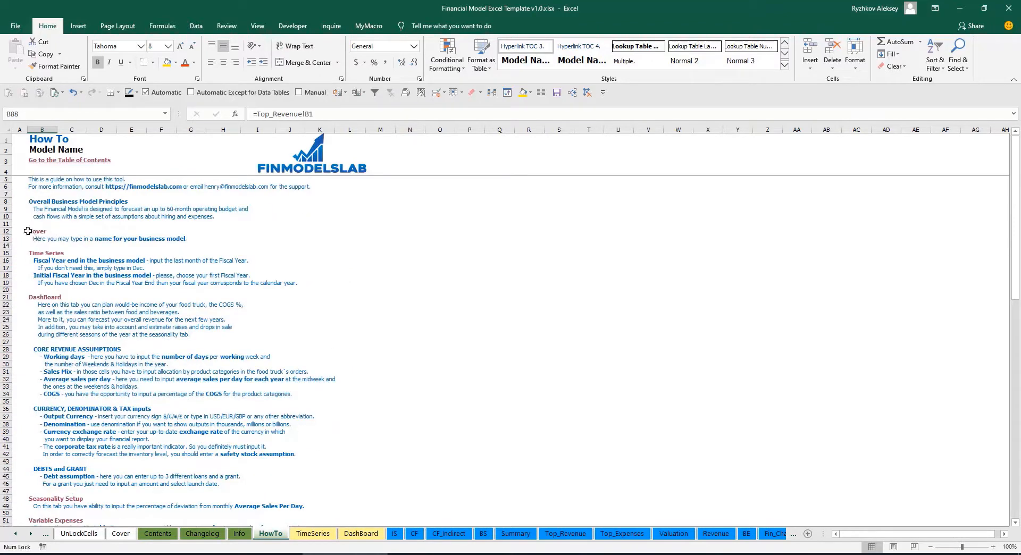
{"action": "scroll", "coordinate": [40, 311], "scroll_direction": "down", "scroll_amount": 10}
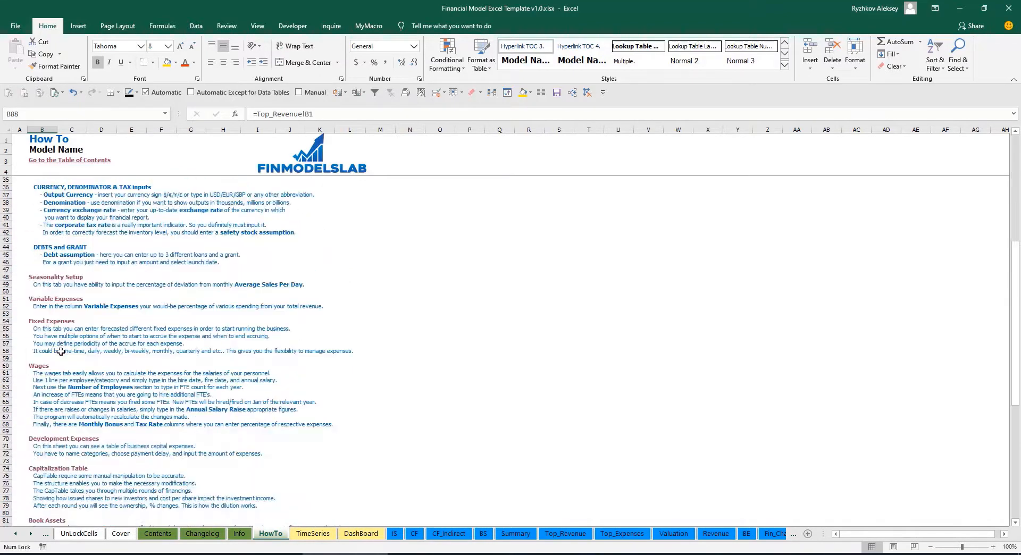
{"action": "scroll", "coordinate": [48, 304], "scroll_direction": "down", "scroll_amount": 3}
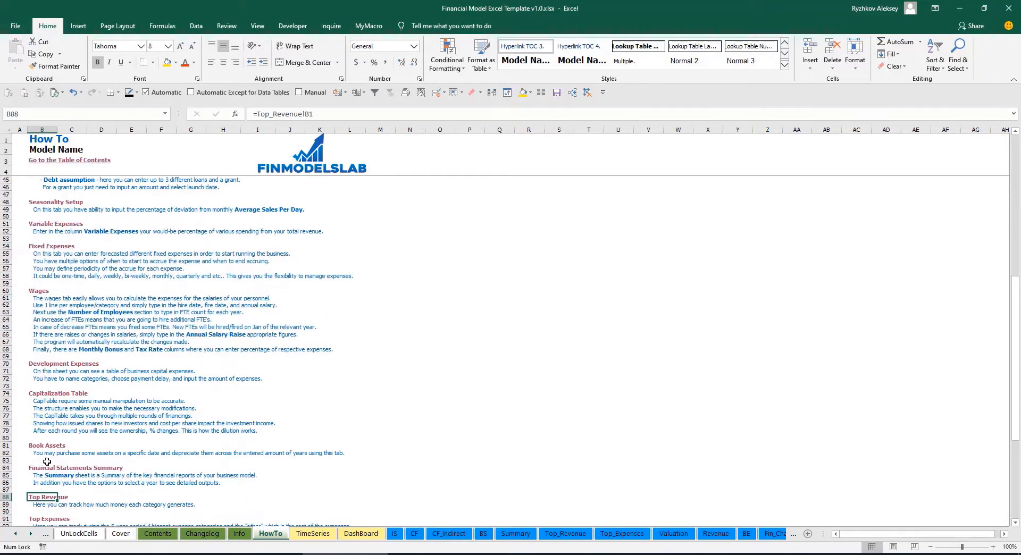
{"action": "left_click", "coordinate": [35, 447]}
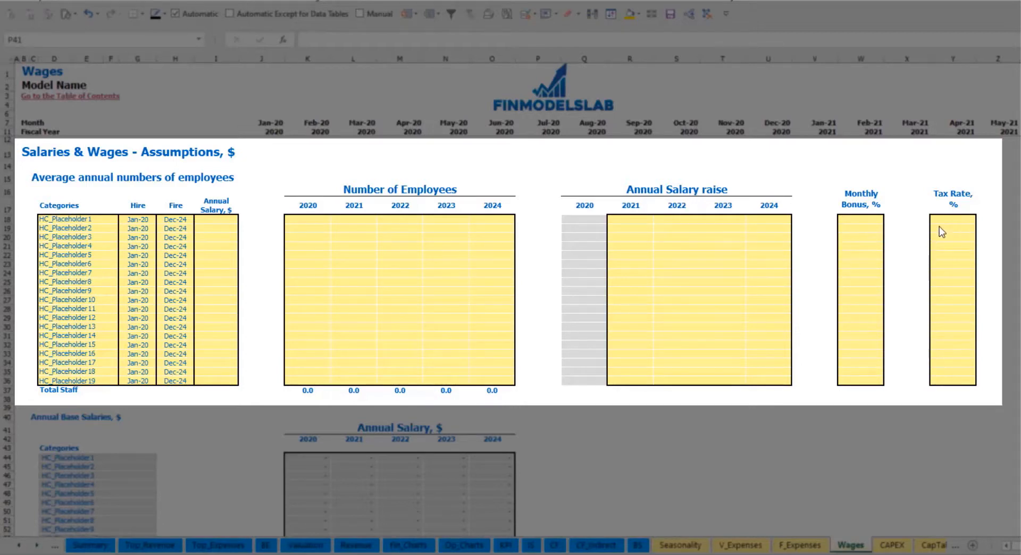
Name the first staff category CFO and set its hire date to Mar-20, leaving the fire date at Dec-24.
{"action": "left_click", "coordinate": [104, 219]}
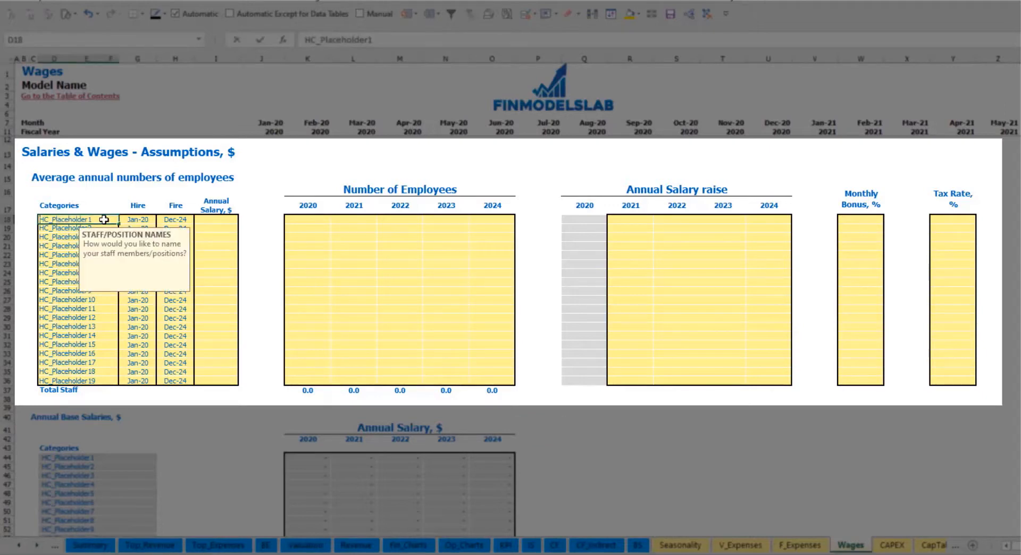
{"action": "type", "text": "CFO"}
{"action": "left_click", "coordinate": [137, 219]}
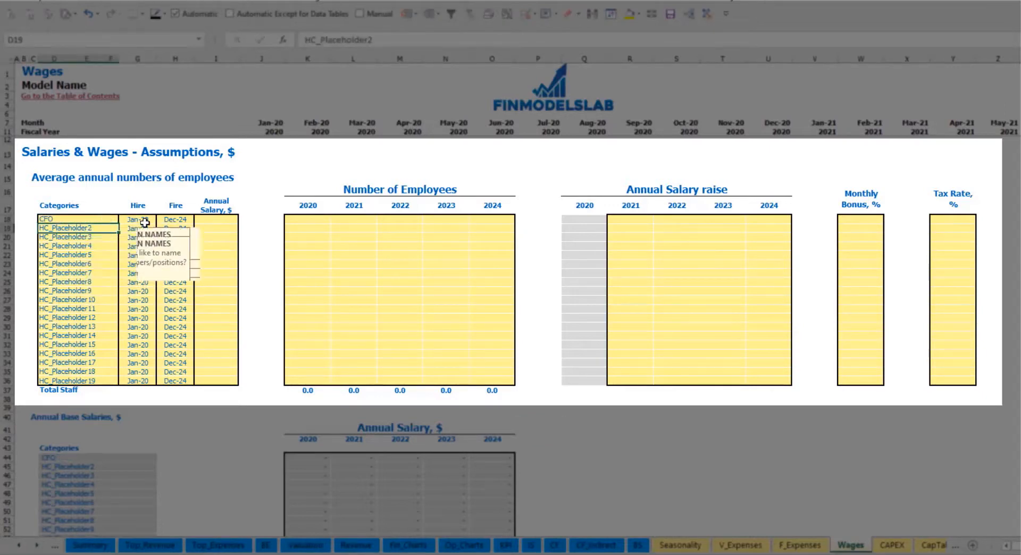
{"action": "left_click", "coordinate": [160, 219]}
{"action": "left_click", "coordinate": [138, 245]}
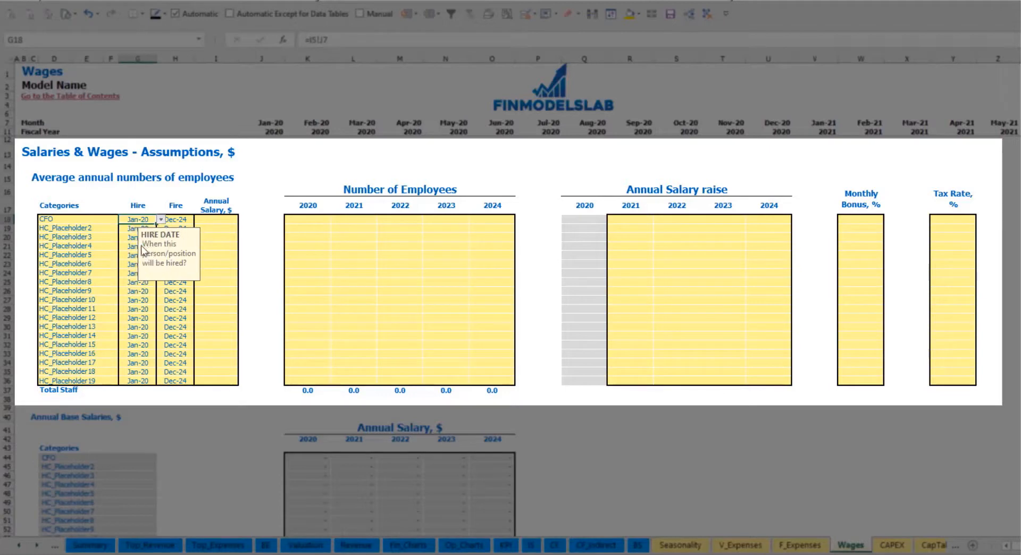
{"action": "left_click", "coordinate": [176, 219]}
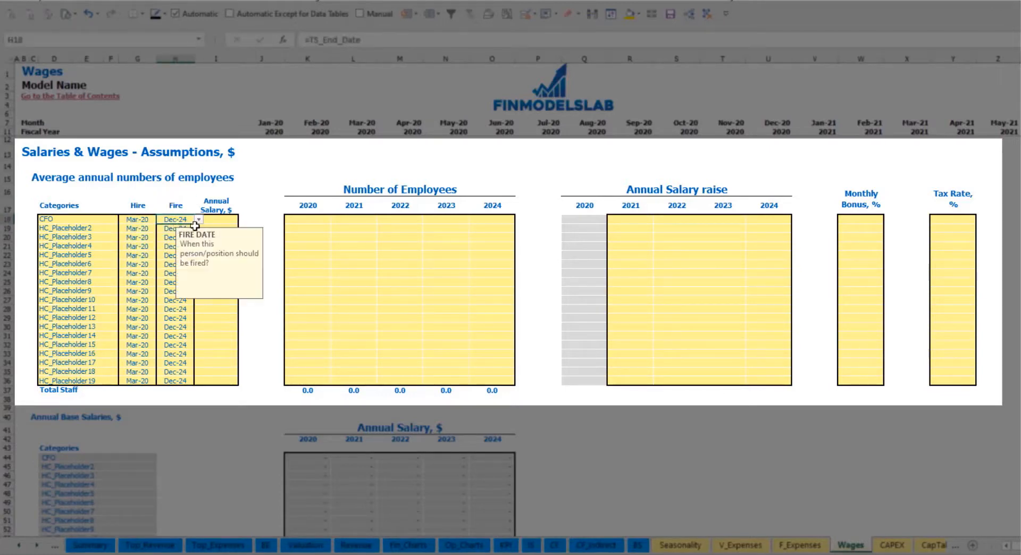
Set the CFO's annual salary to 50,000 and the number of employees to 1 for each year from 2020 to 2024.
{"action": "left_click", "coordinate": [219, 220]}
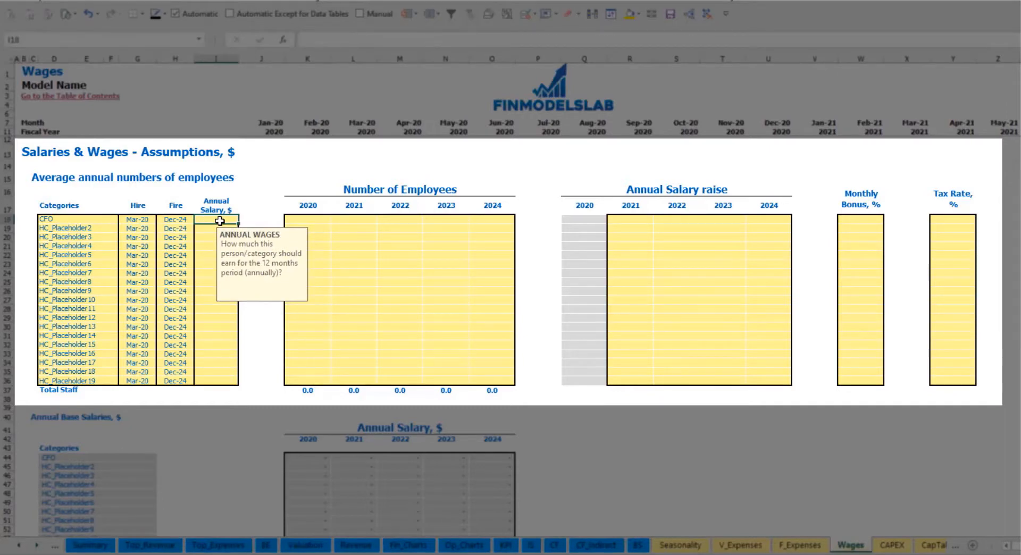
{"action": "type", "text": "500"}
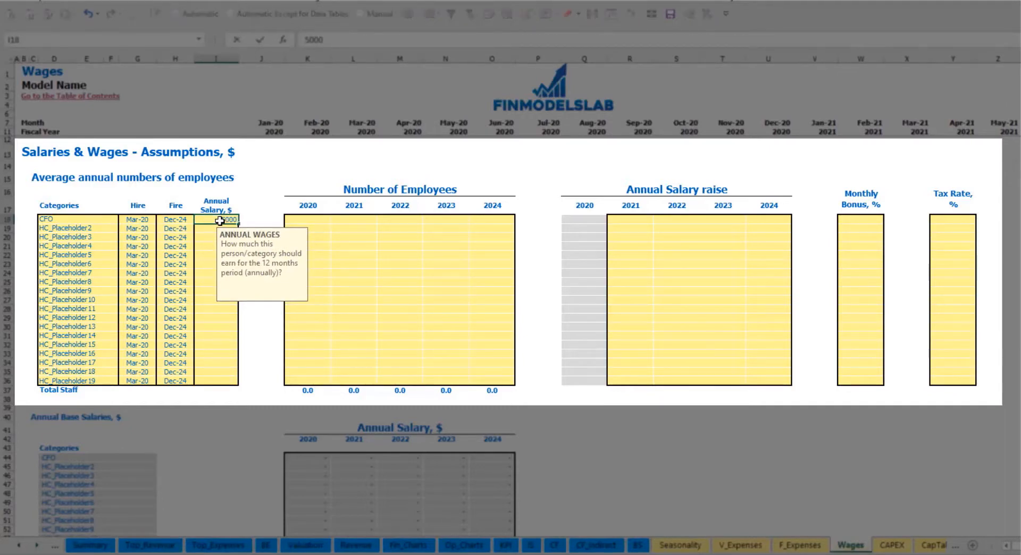
{"action": "left_click", "coordinate": [320, 222]}
{"action": "type", "text": "1\t1\t1\t1\t1"}
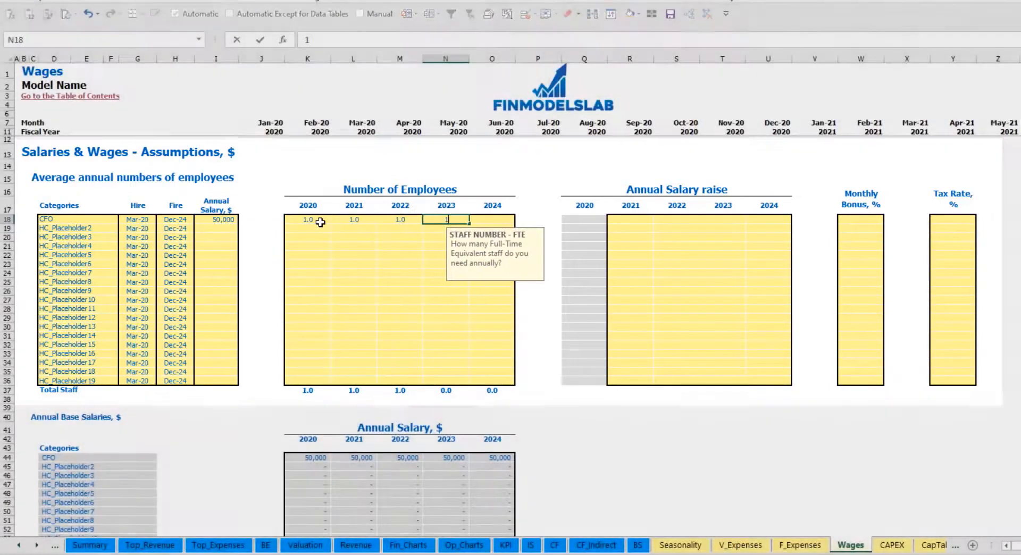
{"action": "key", "text": "Tab"}
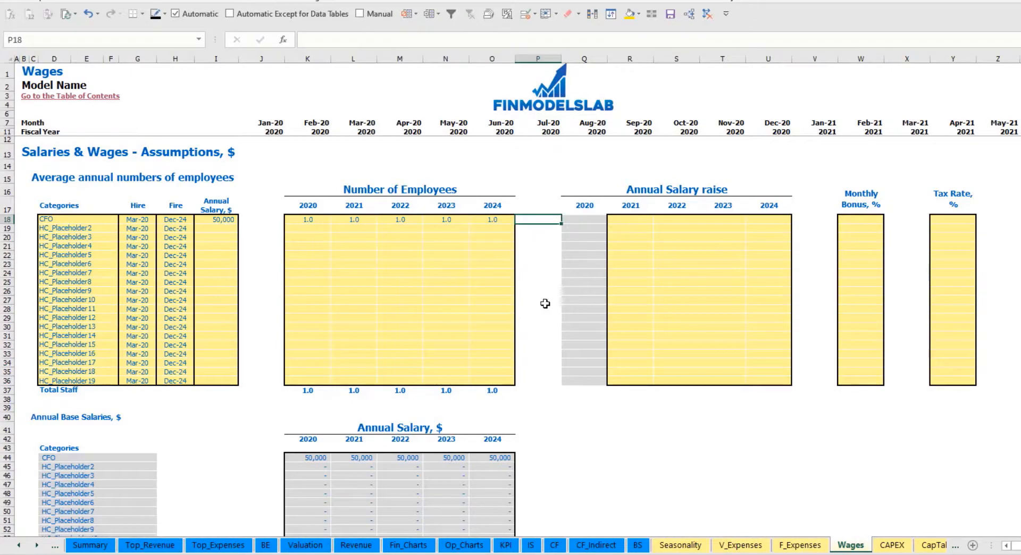
Examine the CFO row of the monthly Total Staff Numbers table and its formula from the hire month to the last month.
{"action": "scroll", "coordinate": [542, 303], "scroll_direction": "down", "scroll_amount": 4}
{"action": "scroll", "coordinate": [535, 310], "scroll_direction": "up", "scroll_amount": 4}
{"action": "scroll", "coordinate": [440, 357], "scroll_direction": "down", "scroll_amount": 13}
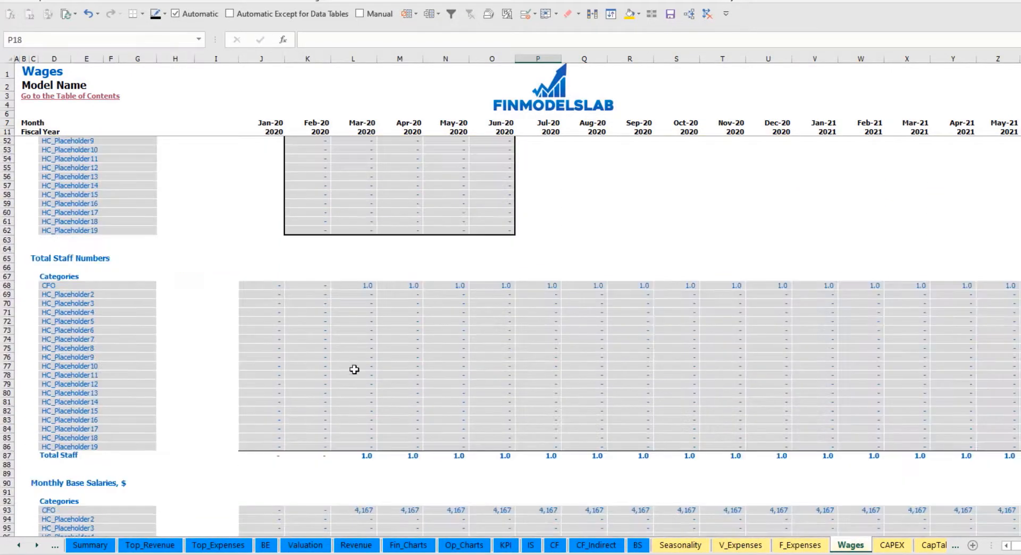
{"action": "left_click", "coordinate": [361, 286]}
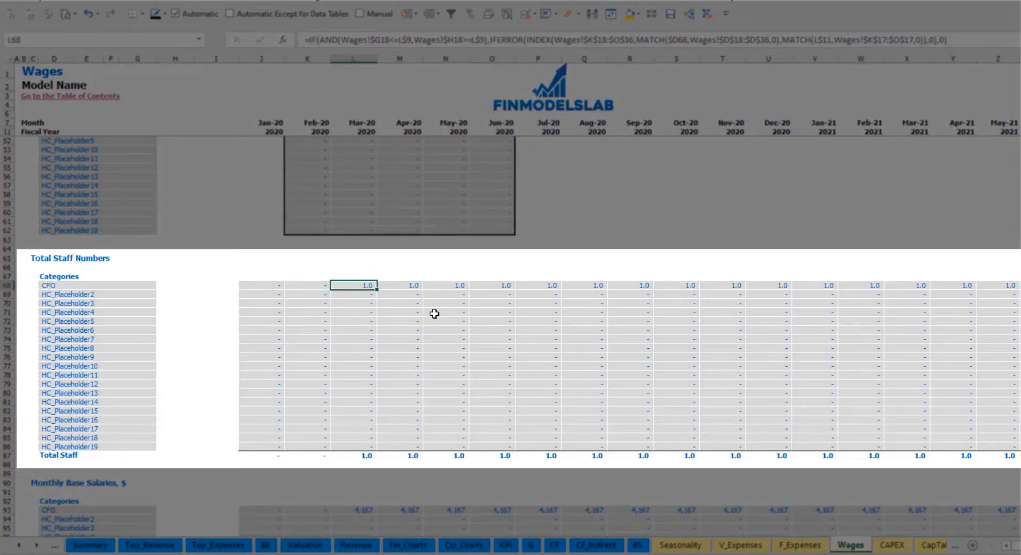
{"action": "key", "text": "ctrl+Right"}
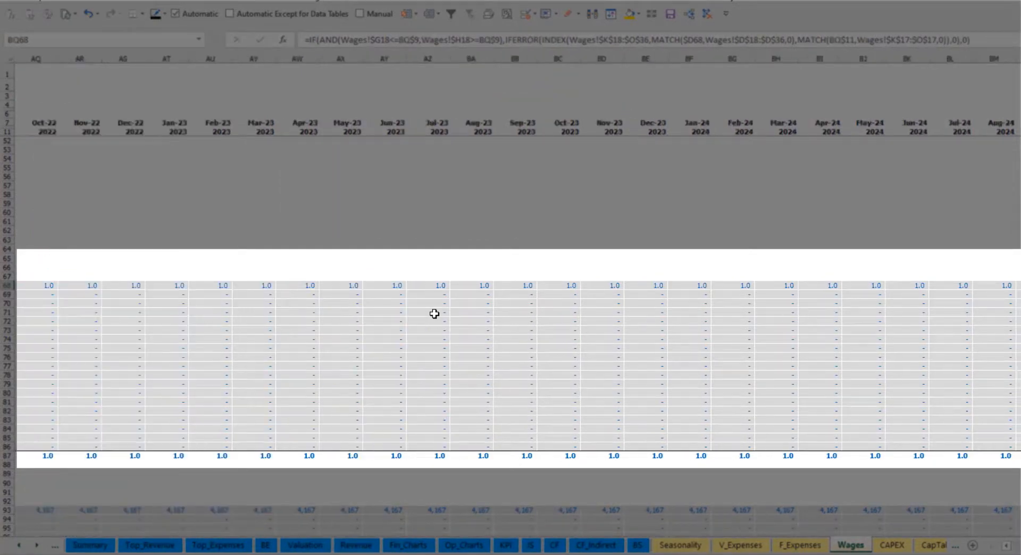
{"action": "key", "text": "Home"}
Set the CFO's annual salary raise to 5% for each year from 2021 to 2024.
{"action": "scroll", "coordinate": [390, 383], "scroll_direction": "up", "scroll_amount": 13}
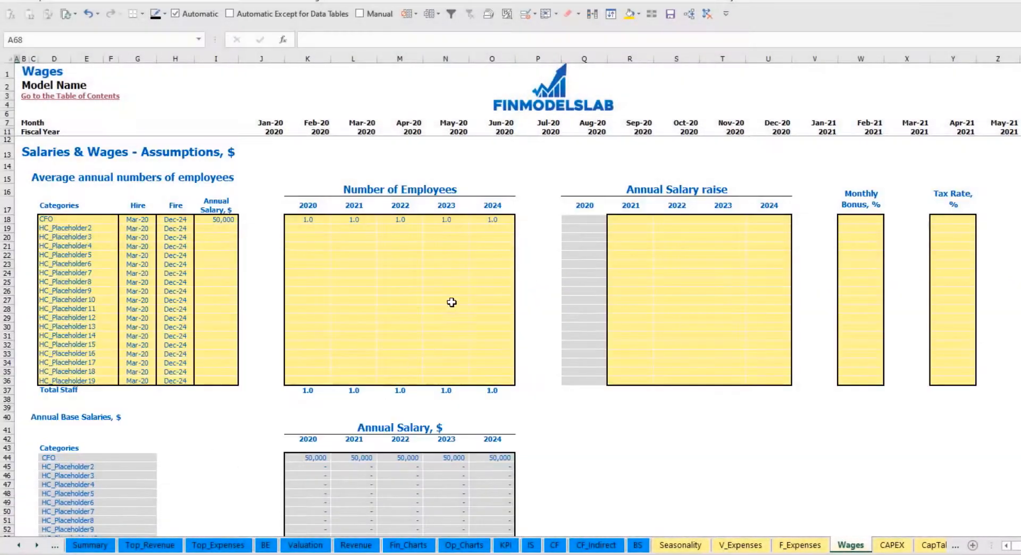
{"action": "left_click", "coordinate": [635, 220]}
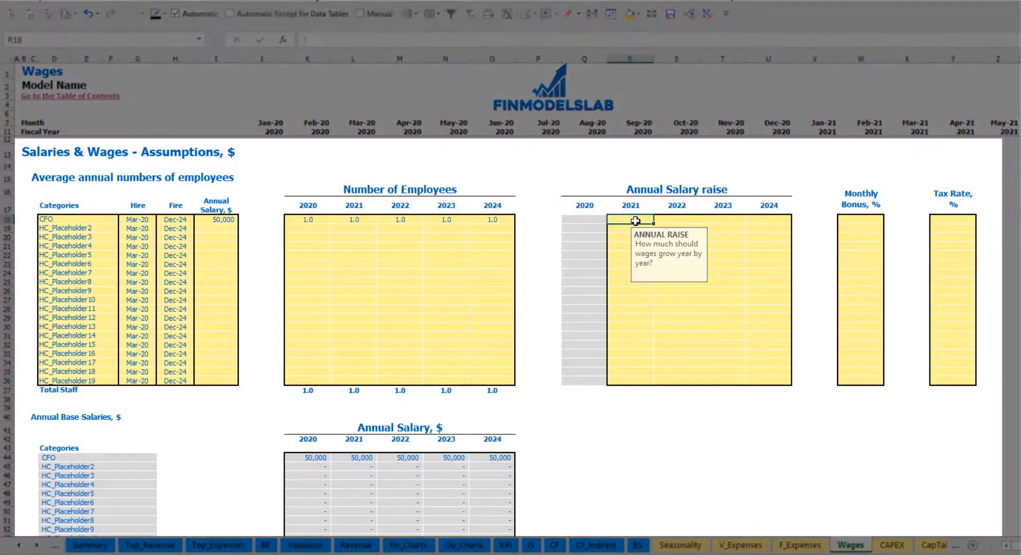
{"action": "type", "text": "5%"}
{"action": "key", "text": "ctrl+Return"}
{"action": "key", "text": "ctrl+c"}
{"action": "key", "text": "Right"}
{"action": "key", "text": "shift+Right"}
{"action": "key", "text": "shift+Right"}
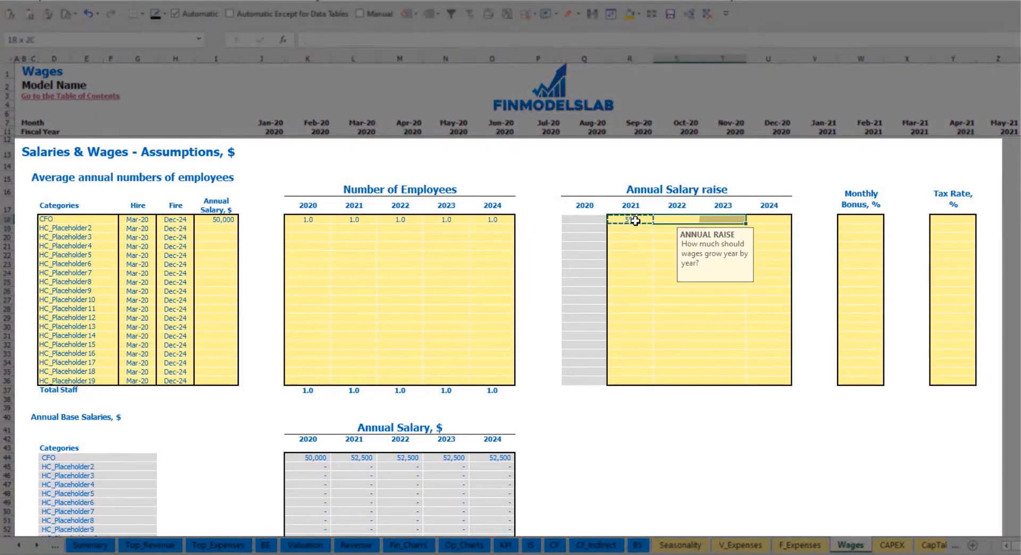
{"action": "key", "text": "ctrl+v"}
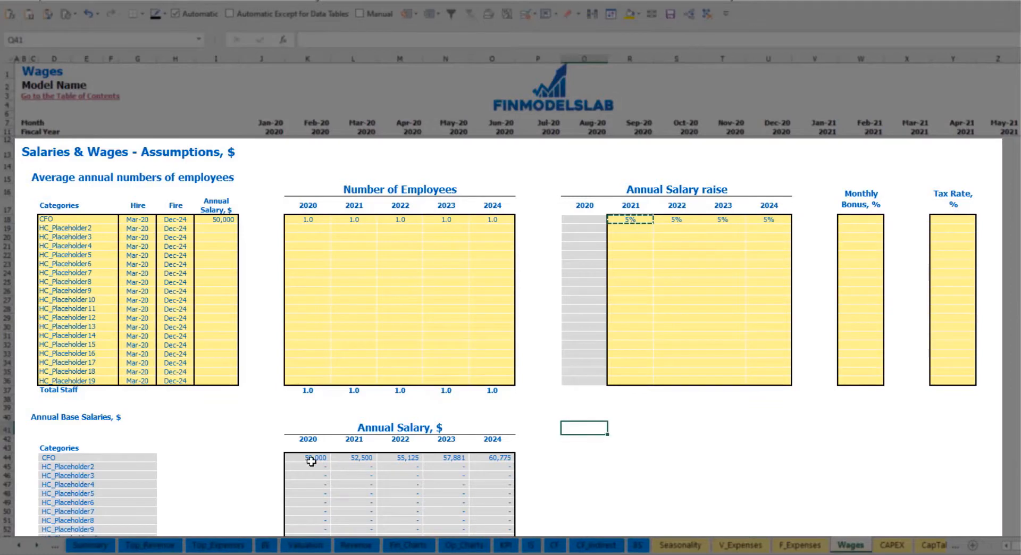
Compare the CFO's Annual Base Salaries for 2020 to 2024 with the starting salary and the yearly raise inputs.
{"action": "left_click_drag", "start_coordinate": [312, 459], "coordinate": [489, 457]}
{"action": "left_click", "coordinate": [364, 467]}
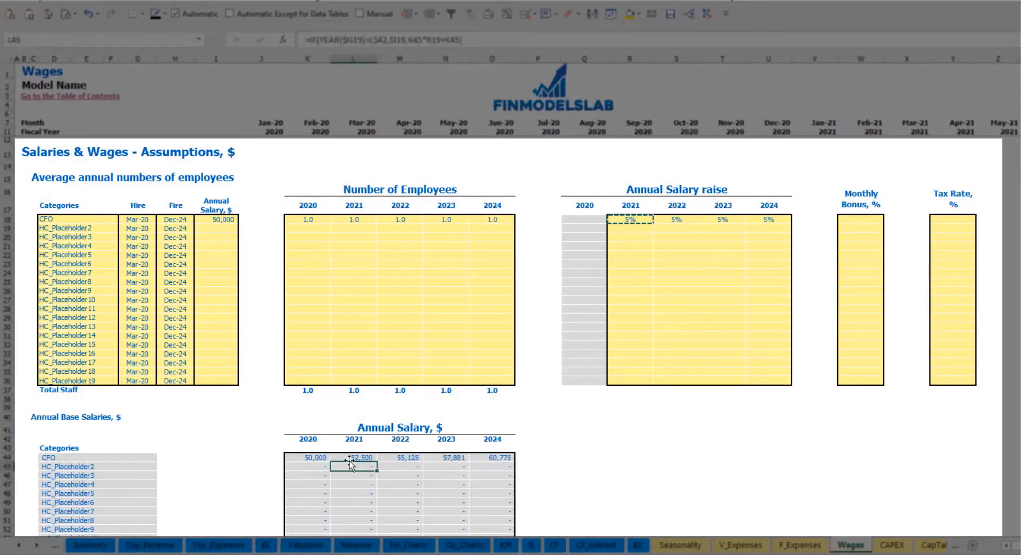
{"action": "left_click", "coordinate": [222, 220]}
{"action": "left_click_drag", "start_coordinate": [641, 220], "coordinate": [755, 220]}
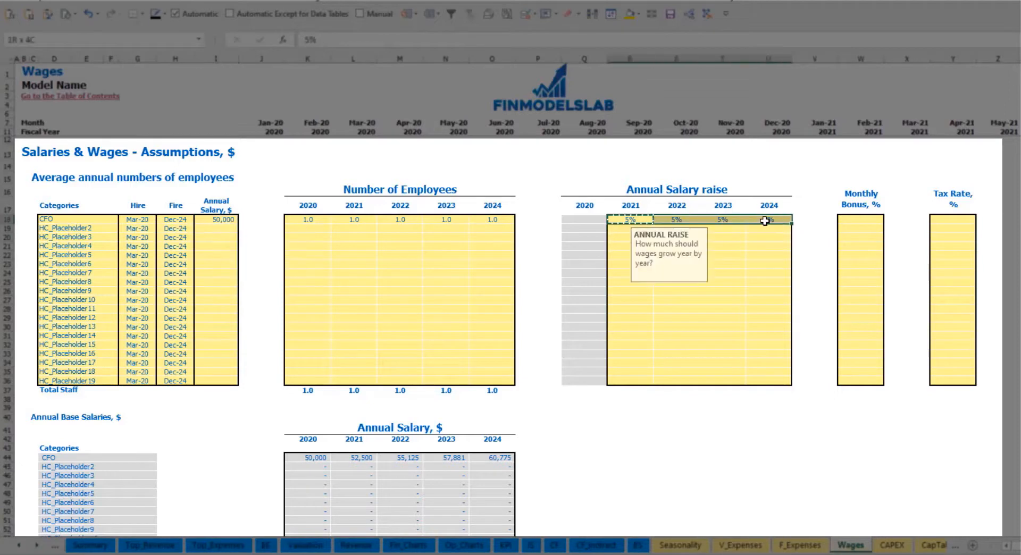
{"action": "left_click", "coordinate": [359, 452]}
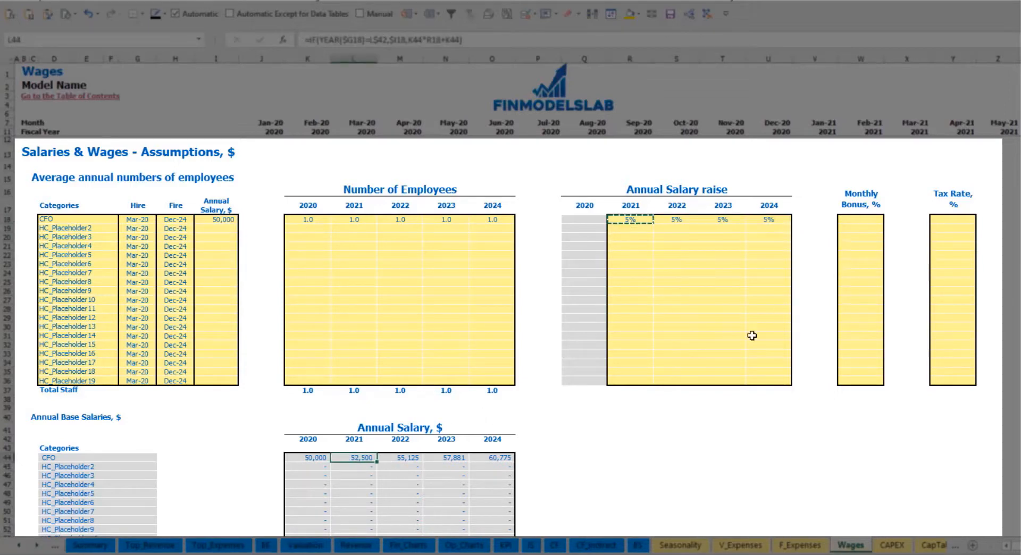
Set the CFO's monthly bonus to 10% and the tax rate to 5%.
{"action": "left_click", "coordinate": [862, 219]}
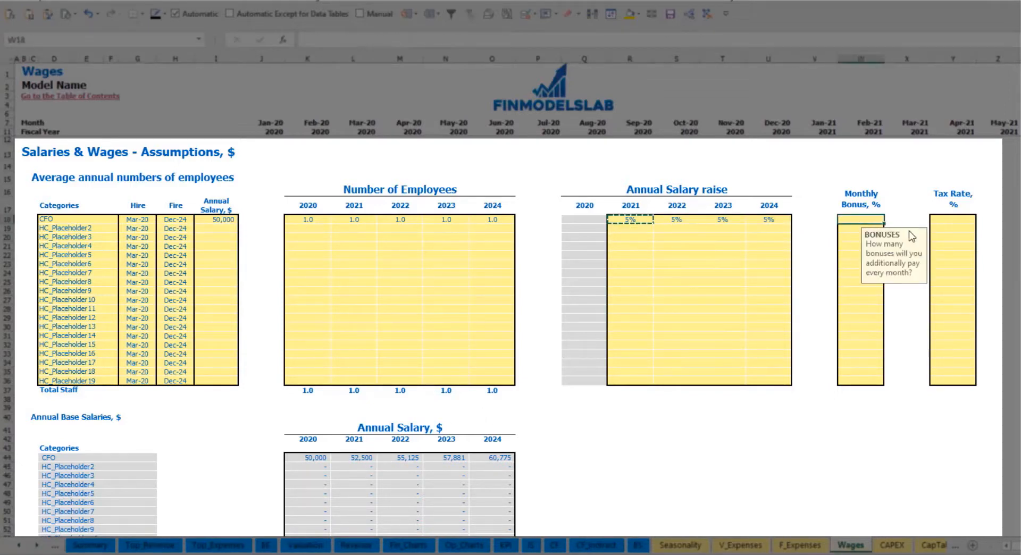
{"action": "type", "text": "10"}
{"action": "key", "text": "Return"}
{"action": "left_click", "coordinate": [963, 218]}
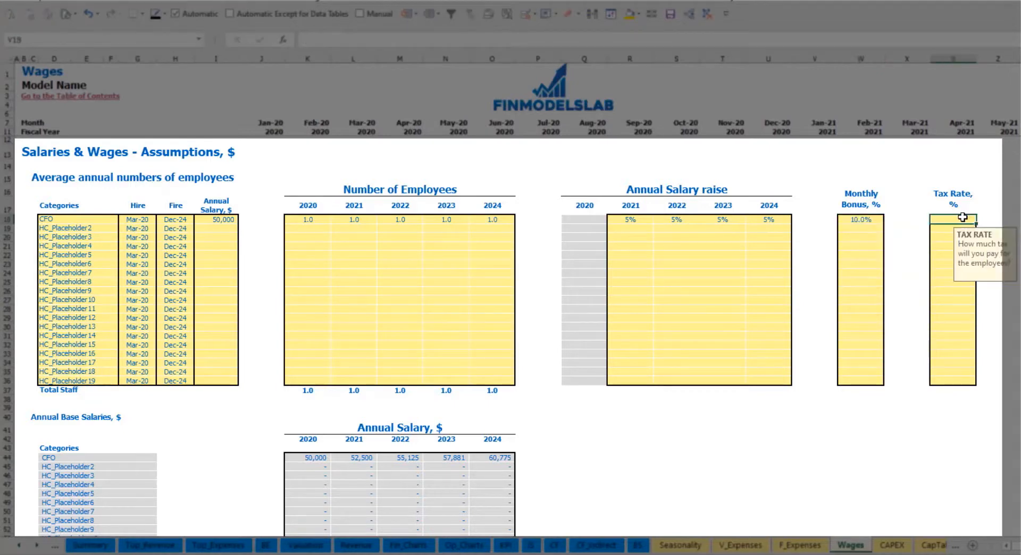
{"action": "key", "text": "Return"}
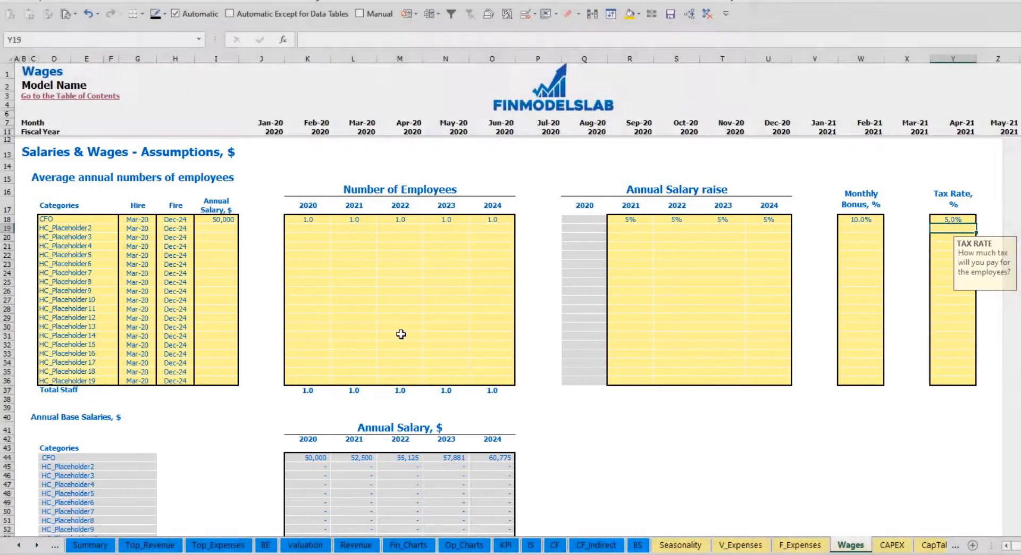
Examine the CFO rows in the Monthly Base Salaries, Monthly Bonus and Monthly Base Taxes tables, including the salary and bonus formulas.
{"action": "scroll", "coordinate": [401, 335], "scroll_direction": "down", "scroll_amount": 10}
{"action": "scroll", "coordinate": [401, 336], "scroll_direction": "down", "scroll_amount": 10}
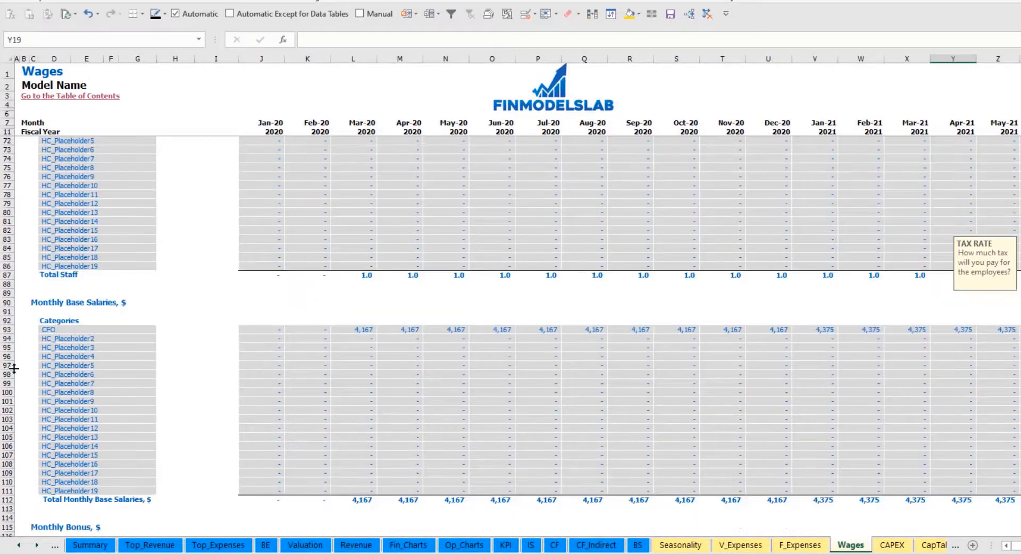
{"action": "left_click", "coordinate": [7, 330]}
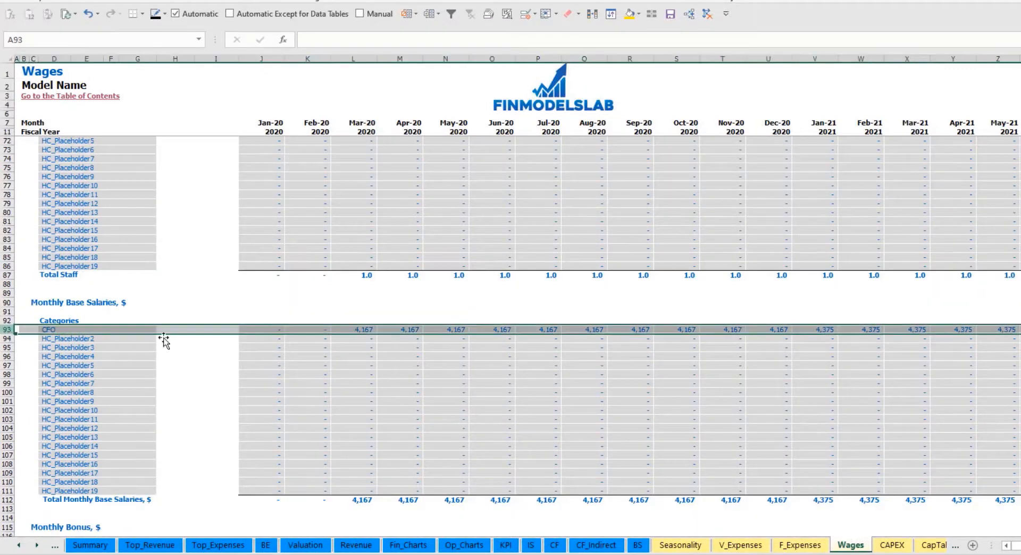
{"action": "left_click", "coordinate": [369, 333]}
{"action": "scroll", "coordinate": [583, 370], "scroll_direction": "down", "scroll_amount": 7}
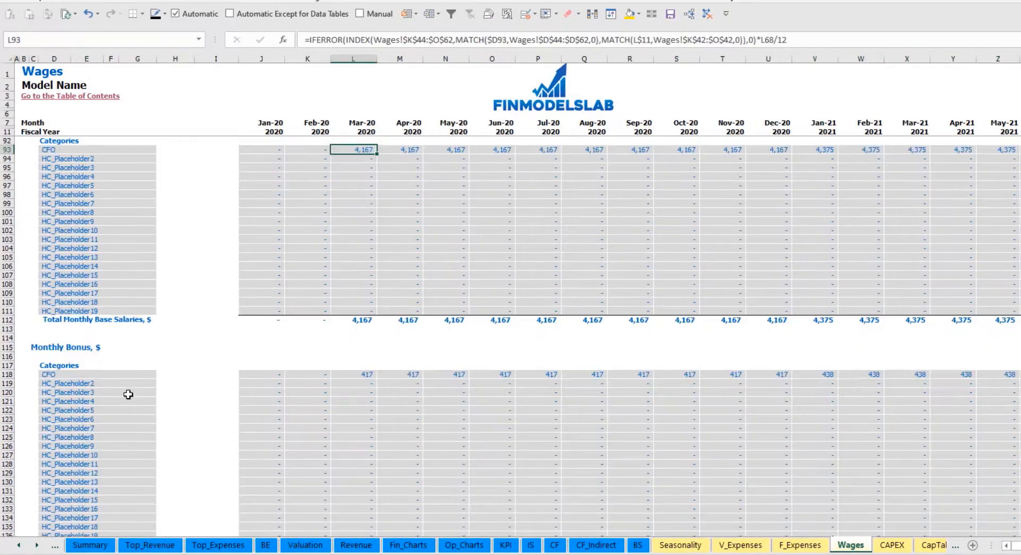
{"action": "left_click", "coordinate": [8, 375]}
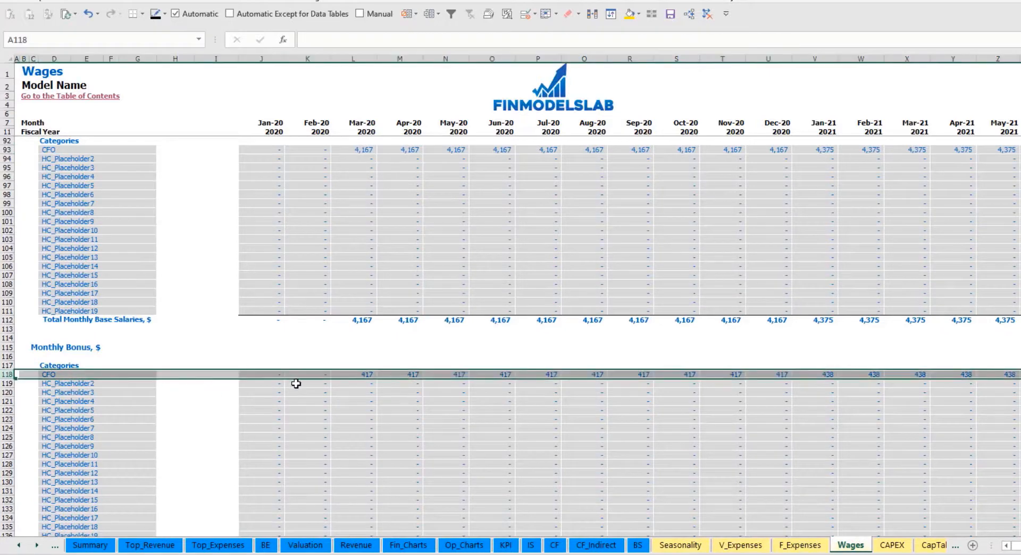
{"action": "left_click", "coordinate": [361, 374]}
{"action": "scroll", "coordinate": [74, 396], "scroll_direction": "down", "scroll_amount": 7}
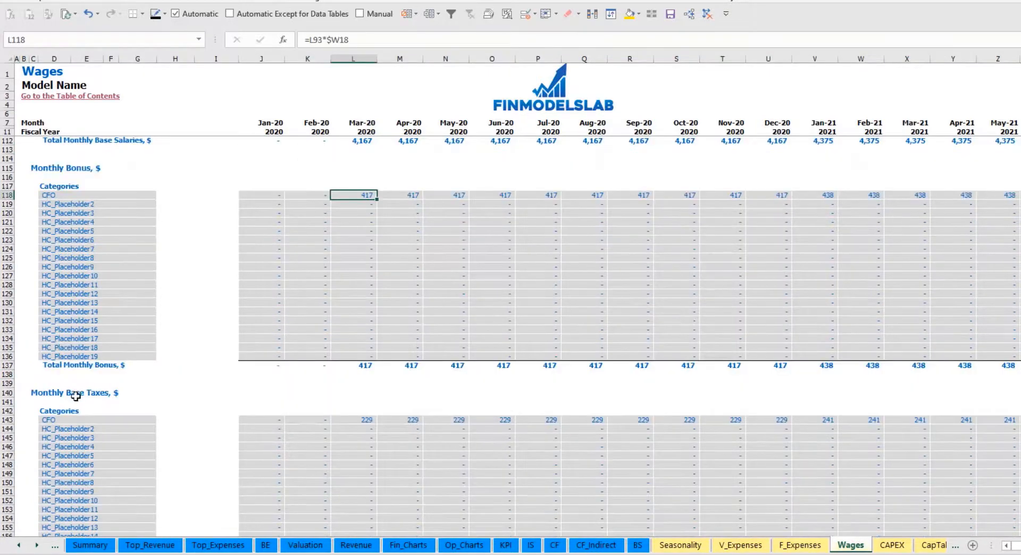
{"action": "left_click", "coordinate": [8, 419]}
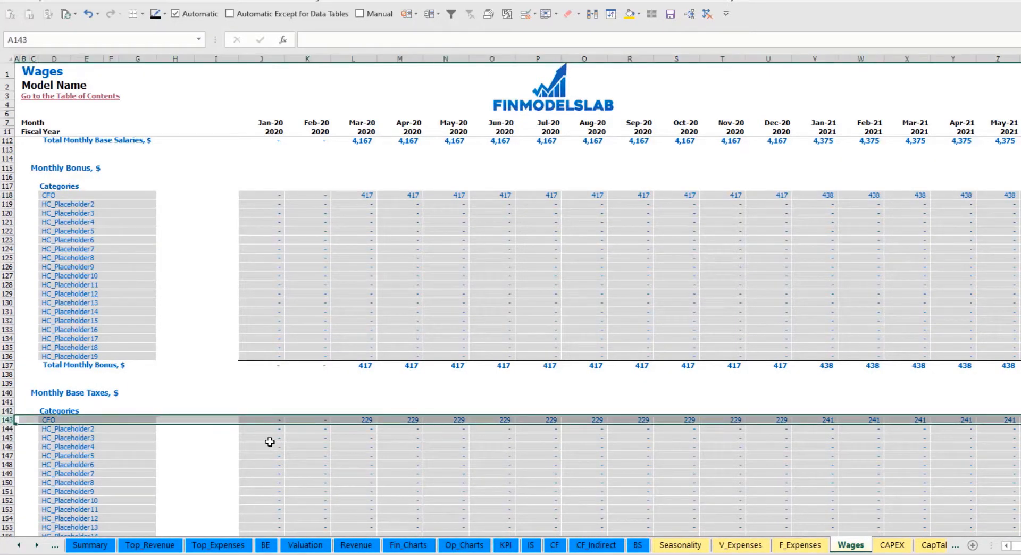
Name the second staff category Admin HC and set its hire date to Apr-20, leaving the fire date at Dec-24.
{"action": "scroll", "coordinate": [433, 402], "scroll_direction": "up", "scroll_amount": 20}
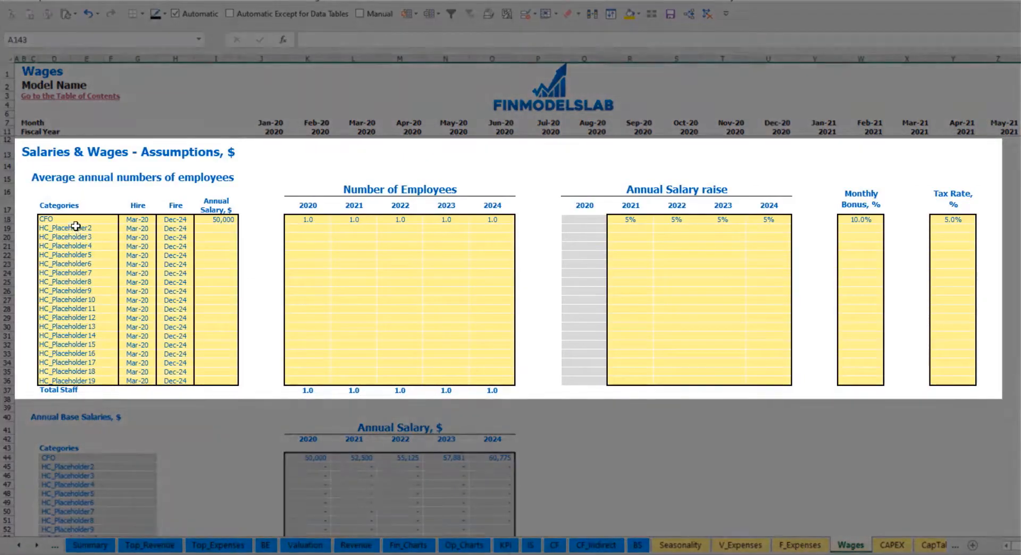
{"action": "left_click", "coordinate": [75, 227]}
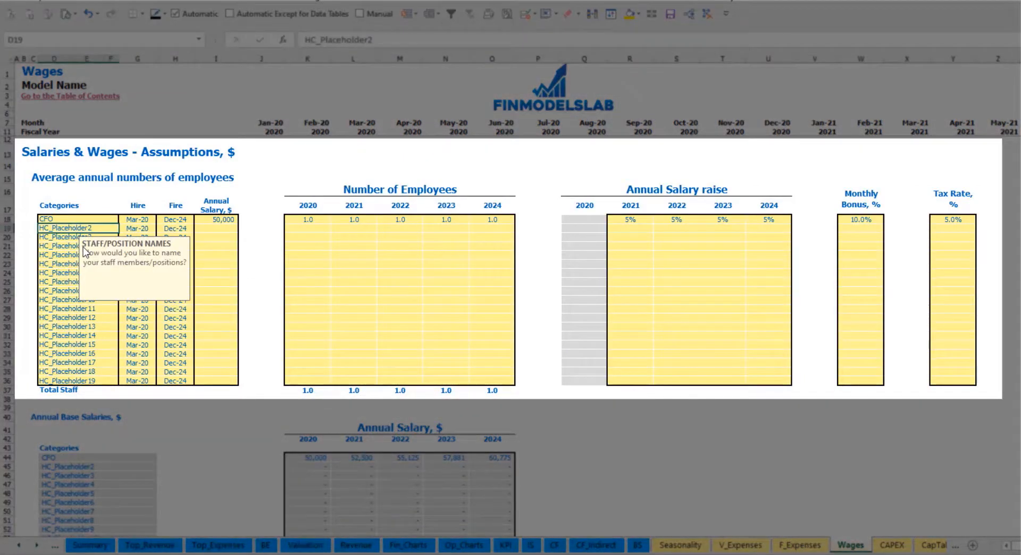
{"action": "type", "text": "Admin HC"}
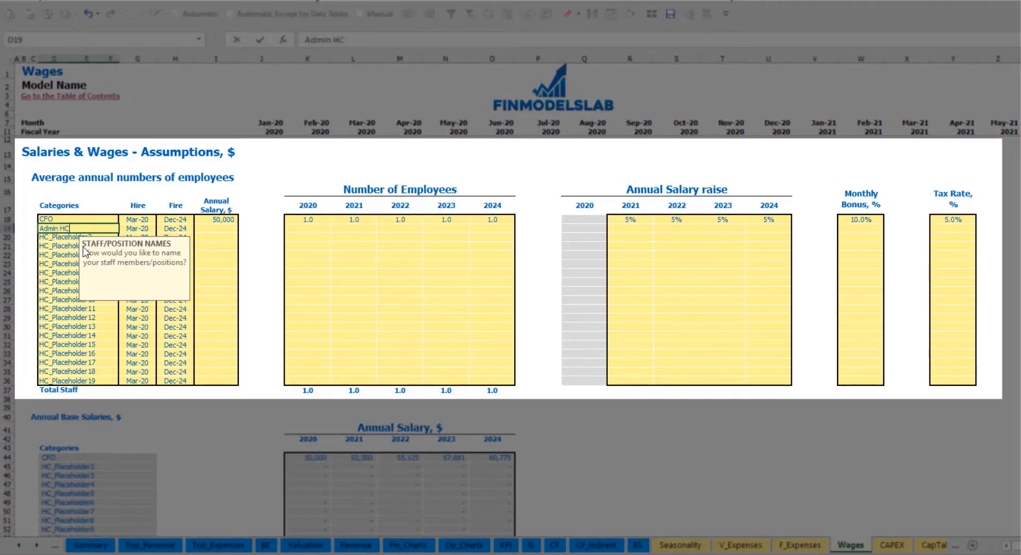
{"action": "key", "text": "Return"}
{"action": "left_click", "coordinate": [145, 228]}
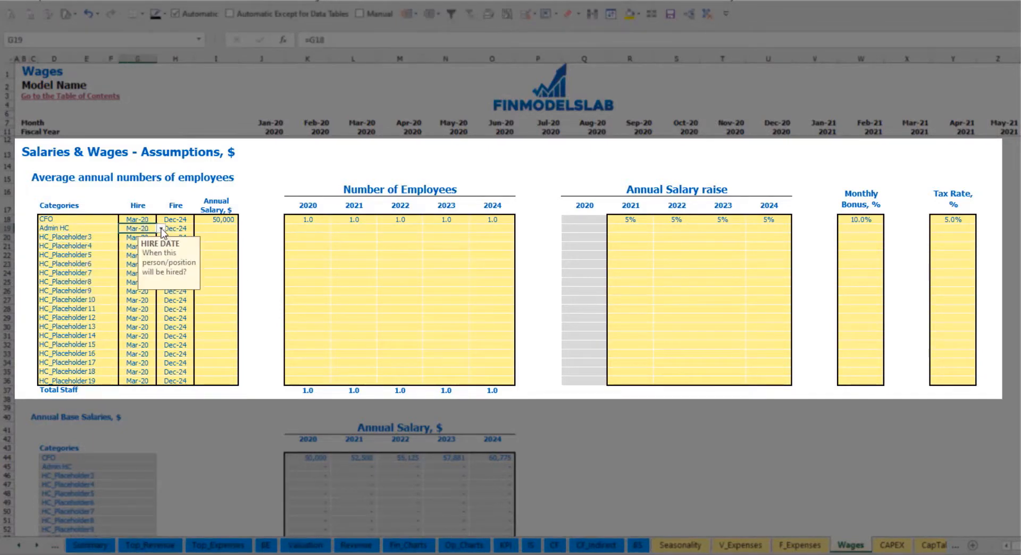
{"action": "left_click", "coordinate": [160, 228]}
{"action": "left_click", "coordinate": [151, 249]}
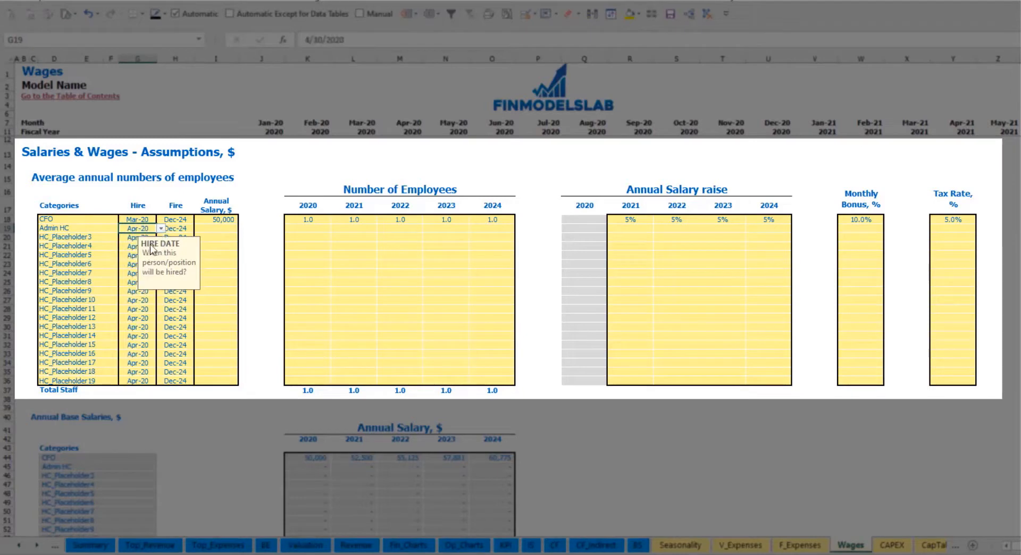
{"action": "left_click", "coordinate": [184, 230]}
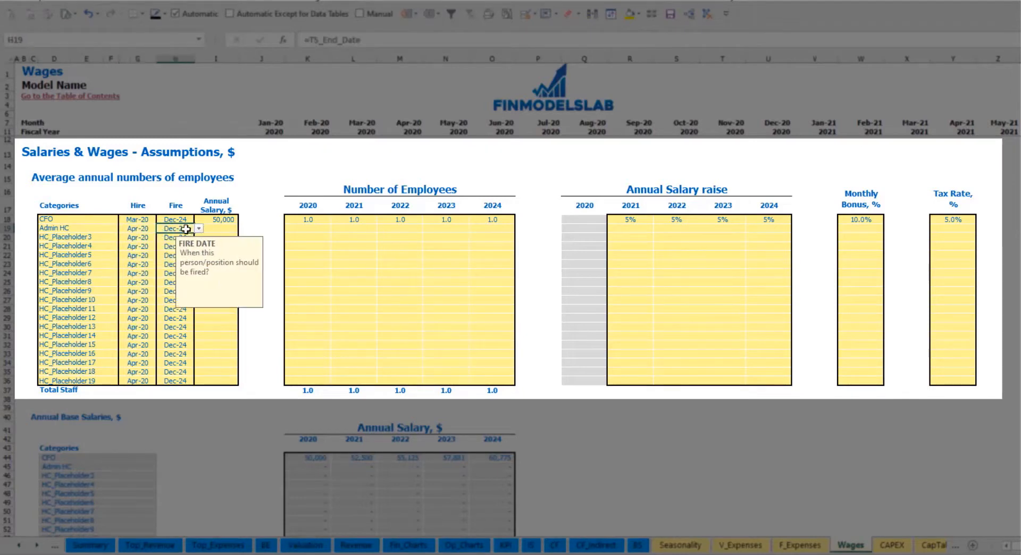
Set Admin HC's annual salary to 30,000 and its number of employees to 2, 4, 6, 8 and 10 for 2020 to 2024.
{"action": "left_click", "coordinate": [213, 228]}
{"action": "type", "text": "3000"}
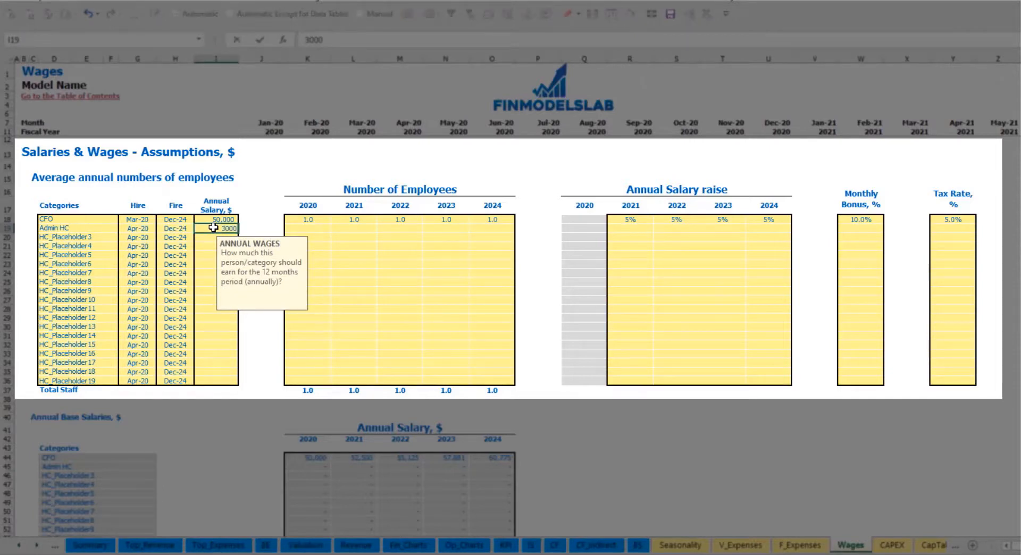
{"action": "left_click", "coordinate": [316, 228]}
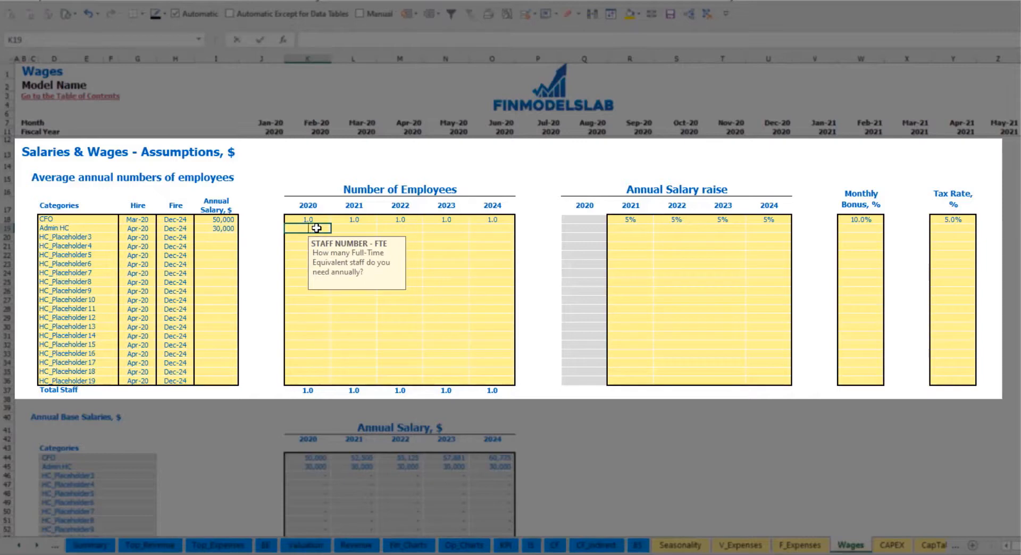
{"action": "type", "text": "2"}
{"action": "key", "text": "Tab"}
{"action": "type", "text": "4"}
{"action": "key", "text": "Tab"}
{"action": "type", "text": "6"}
{"action": "key", "text": "Tab"}
{"action": "type", "text": "8"}
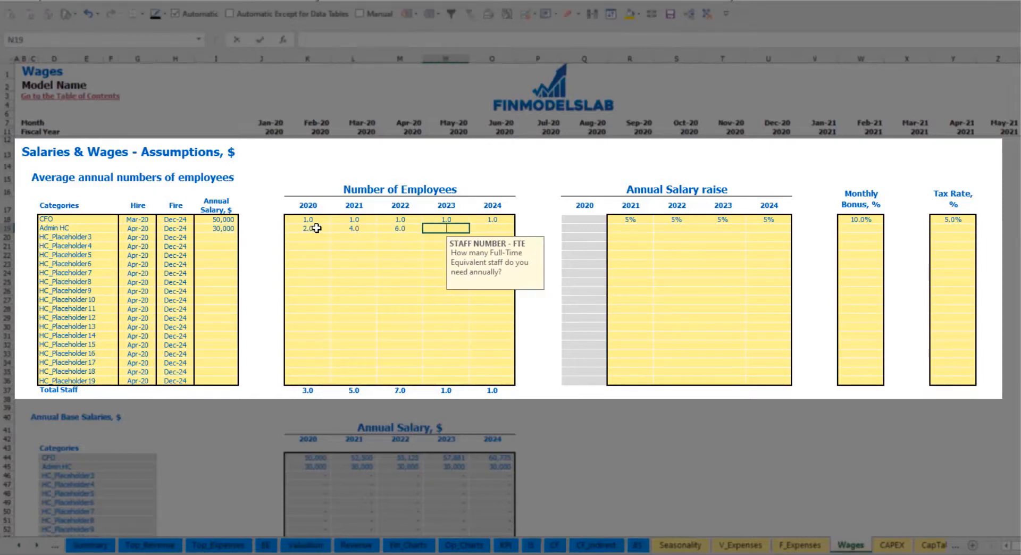
{"action": "key", "text": "Tab"}
{"action": "type", "text": "10"}
{"action": "key", "text": "Tab"}
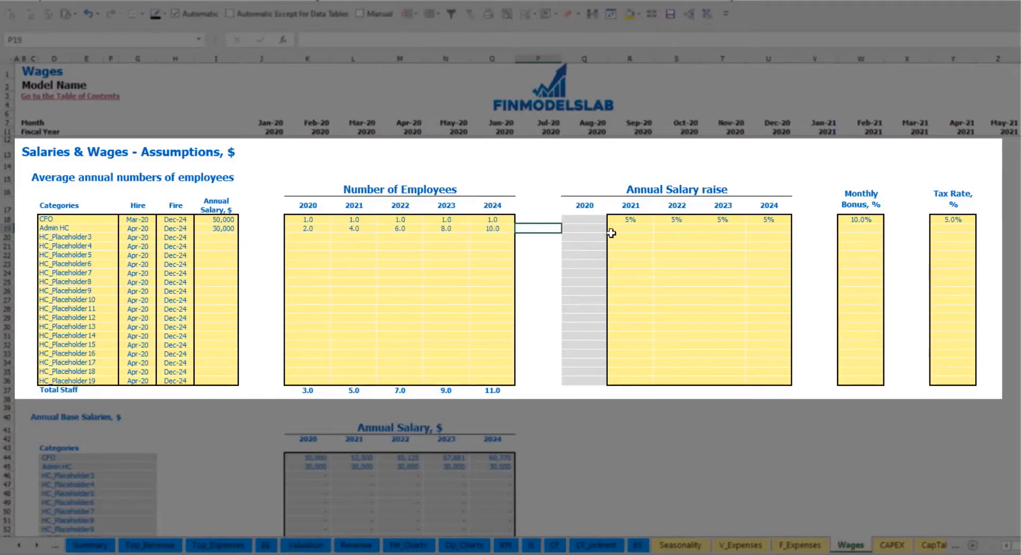
Set Admin HC's annual salary raise to 3% for 2021 and copy it across 2022 to 2024.
{"action": "left_click", "coordinate": [627, 228]}
{"action": "type", "text": "3"}
{"action": "key", "text": "ctrl+Return"}
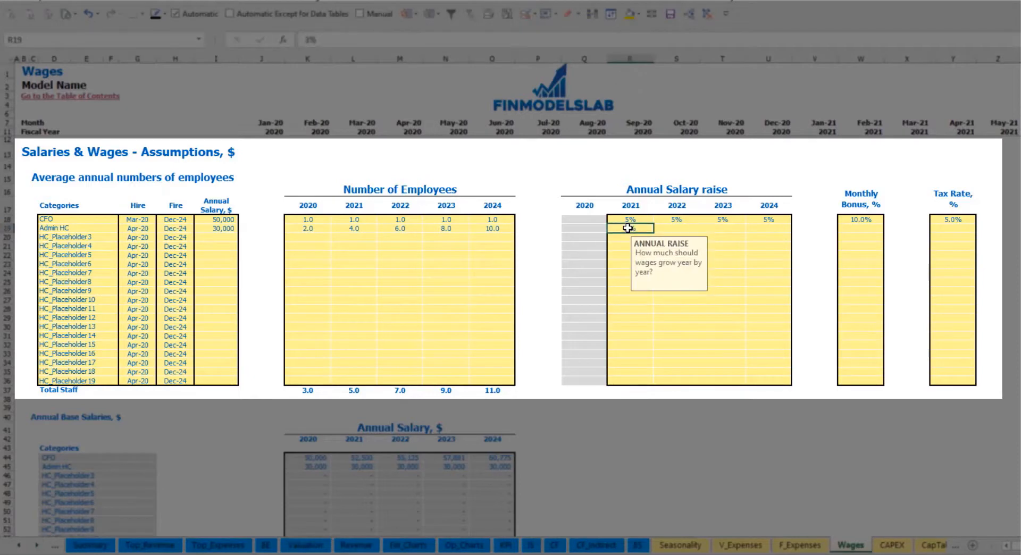
{"action": "key", "text": "ctrl+c"}
{"action": "key", "text": "Right"}
{"action": "key", "text": "shift+Right"}
{"action": "key", "text": "shift+Right"}
{"action": "key", "text": "ctrl+v"}
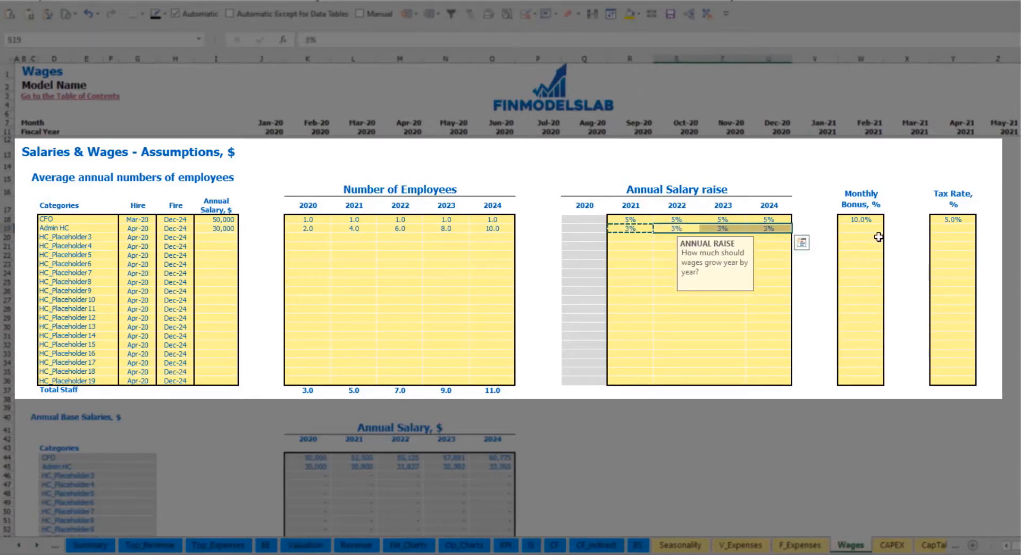
Set Admin HC's monthly bonus to 5% and its tax rate to 5%.
{"action": "left_click", "coordinate": [874, 232]}
{"action": "type", "text": "5"}
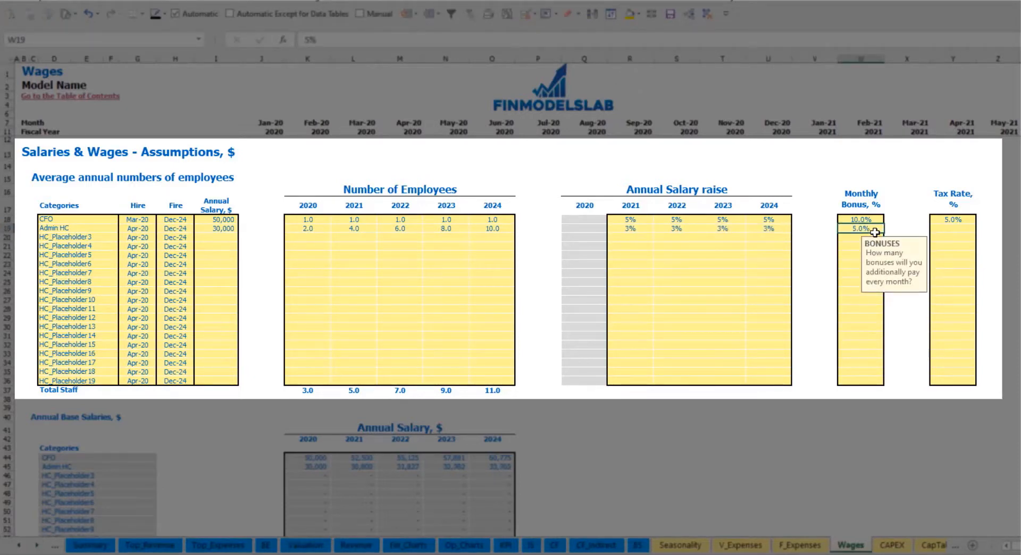
{"action": "key", "text": "Tab"}
{"action": "key", "text": "Tab"}
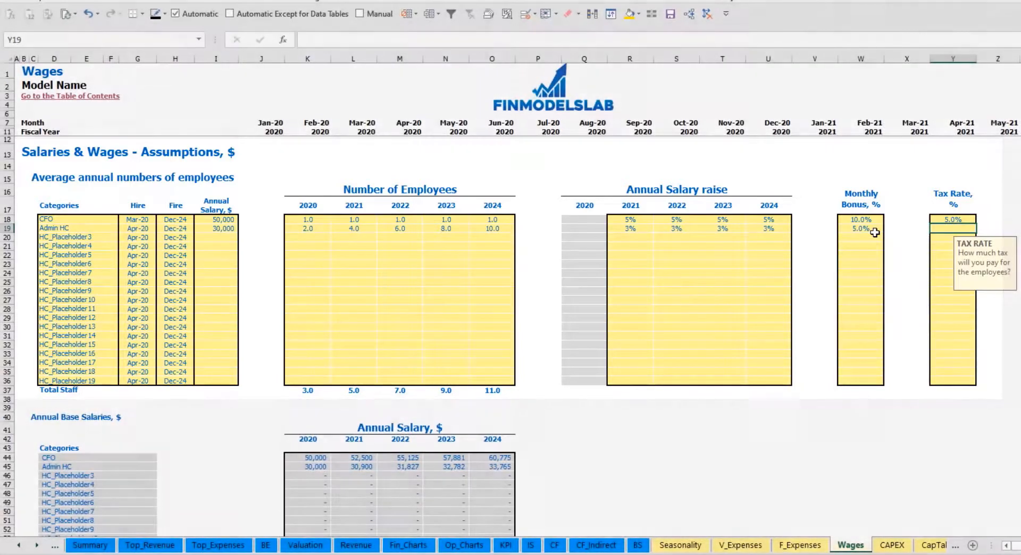
{"action": "type", "text": "5"}
{"action": "key", "text": "ctrl+Return"}
{"action": "key", "text": "Return"}
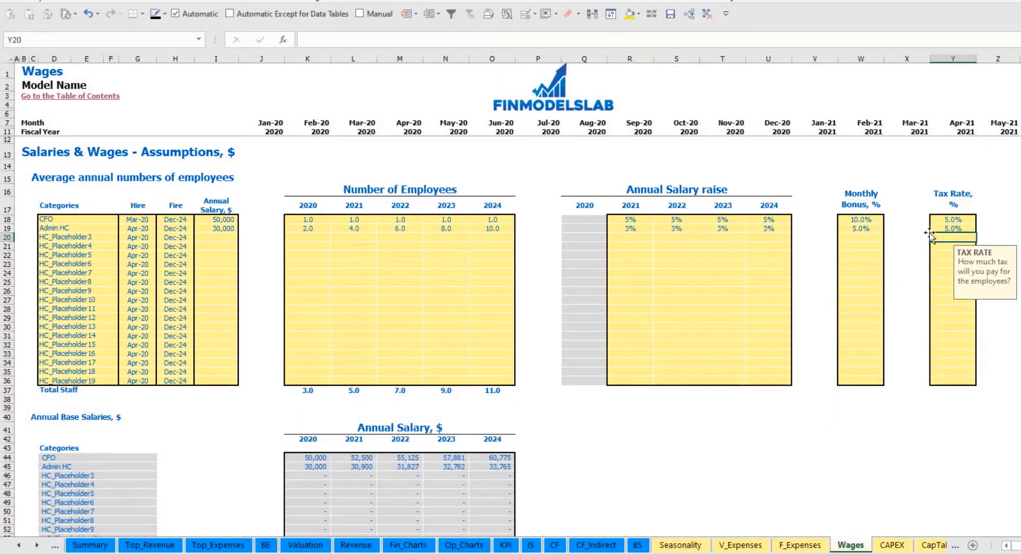
Examine the monthly Admin HC headcount in the Total Staff Numbers table from Apr-20 through 2023.
{"action": "scroll", "coordinate": [390, 332], "scroll_direction": "down", "scroll_amount": 7}
{"action": "scroll", "coordinate": [390, 335], "scroll_direction": "down", "scroll_amount": 7}
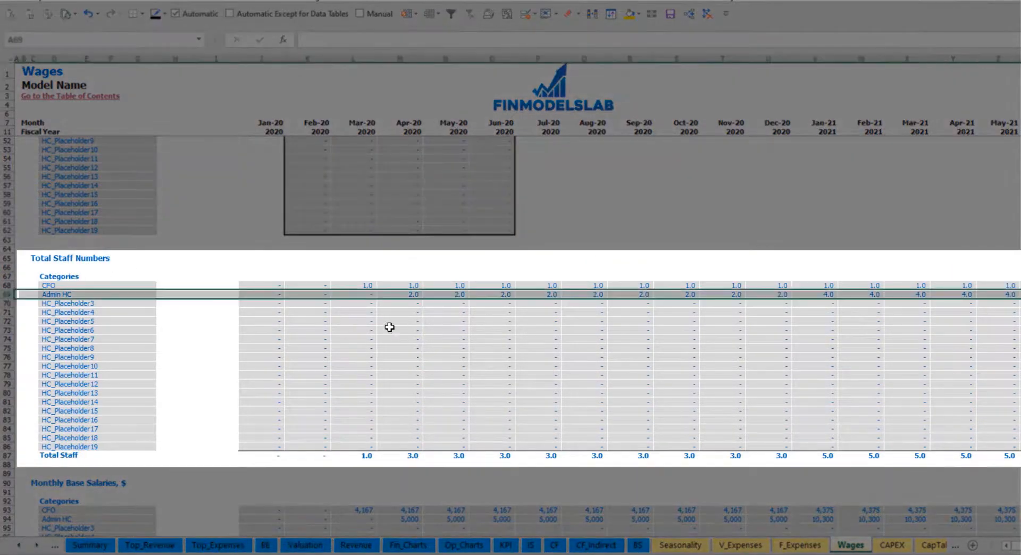
{"action": "left_click", "coordinate": [410, 293]}
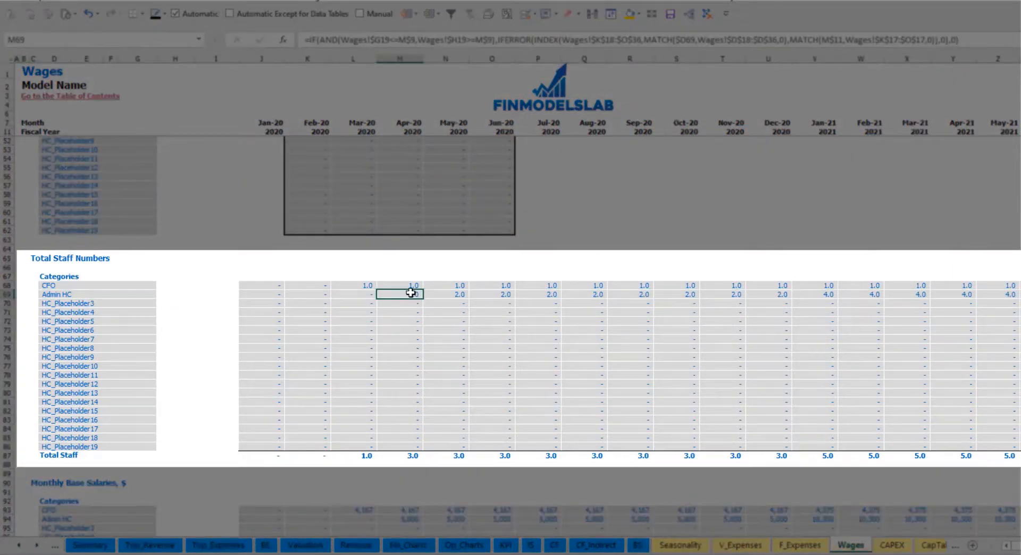
{"action": "left_click_drag", "start_coordinate": [413, 293], "coordinate": [776, 294]}
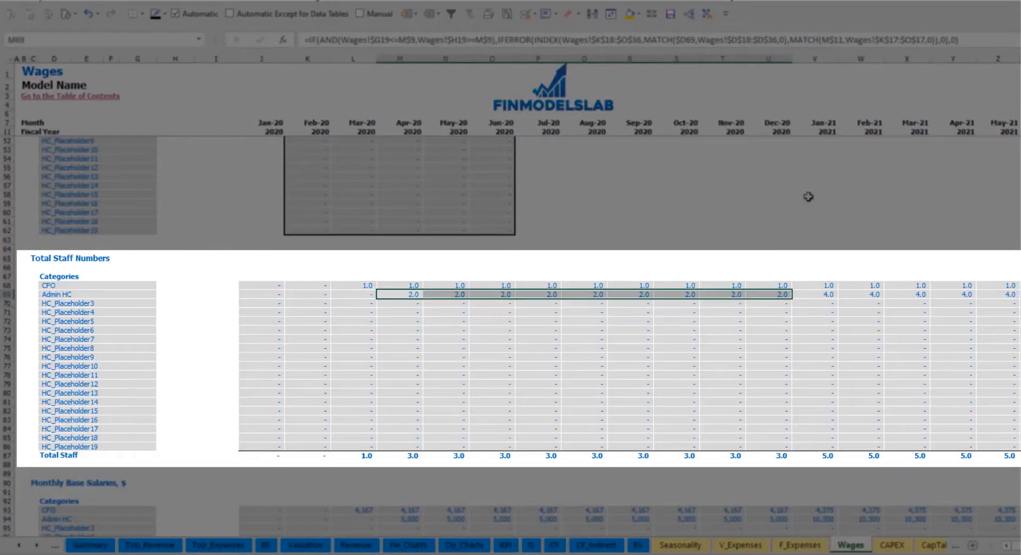
{"action": "left_click", "coordinate": [831, 294]}
{"action": "left_click_drag", "start_coordinate": [832, 294], "coordinate": [1004, 294]}
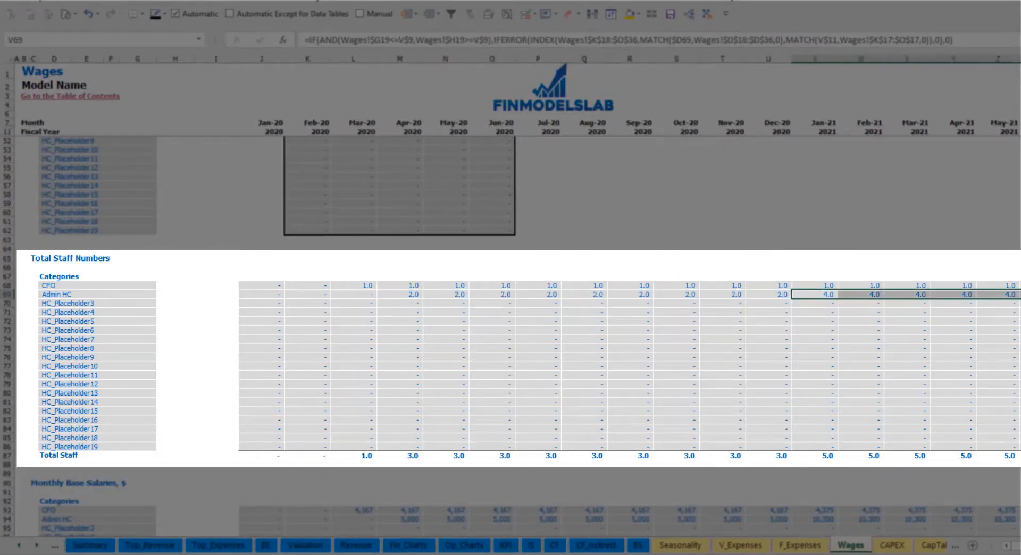
{"action": "scroll", "coordinate": [510, 298], "scroll_direction": "right", "scroll_amount": 10}
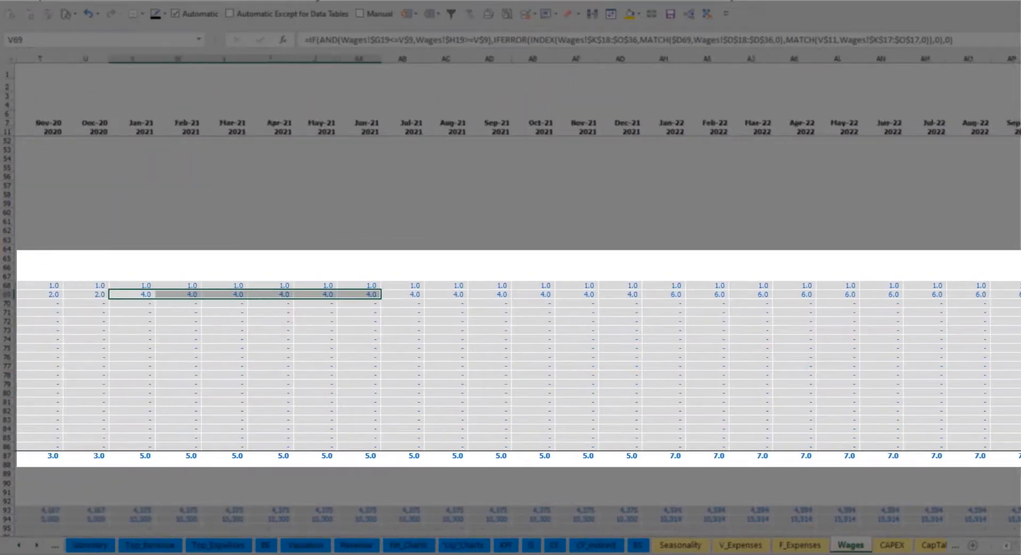
{"action": "left_click", "coordinate": [936, 294]}
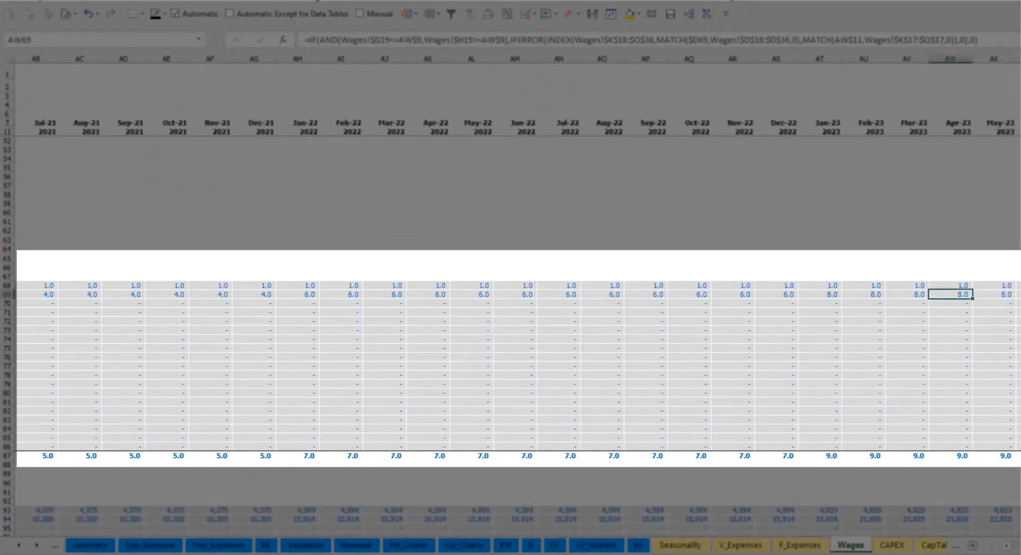
{"action": "scroll", "coordinate": [861, 294], "scroll_direction": "right", "scroll_amount": 6}
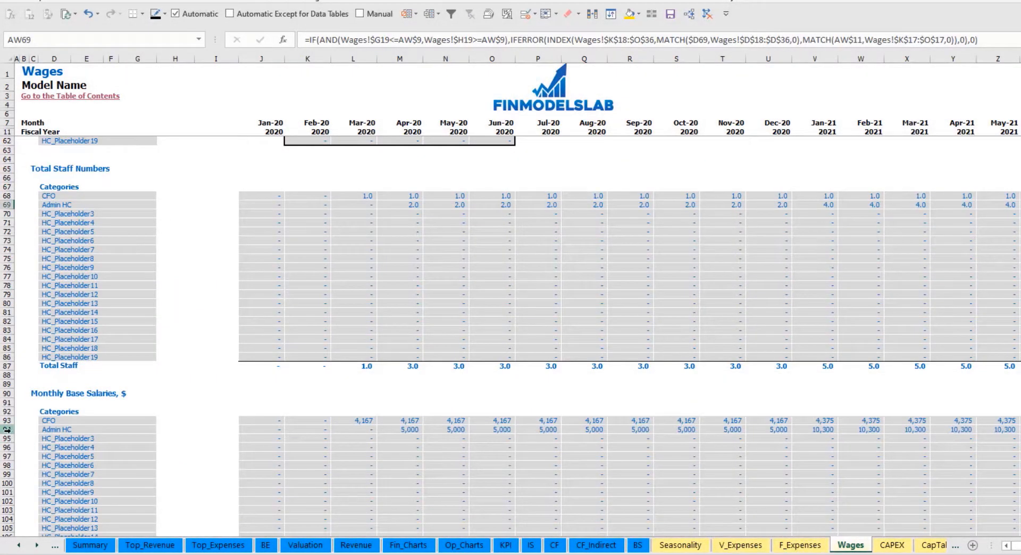
Compare Admin HC's Monthly Base Salaries with its staff numbers, and review its Monthly Bonus and Monthly Base Taxes rows.
{"action": "left_click", "coordinate": [8, 429]}
{"action": "left_click", "coordinate": [404, 432]}
{"action": "left_click", "coordinate": [408, 205]}
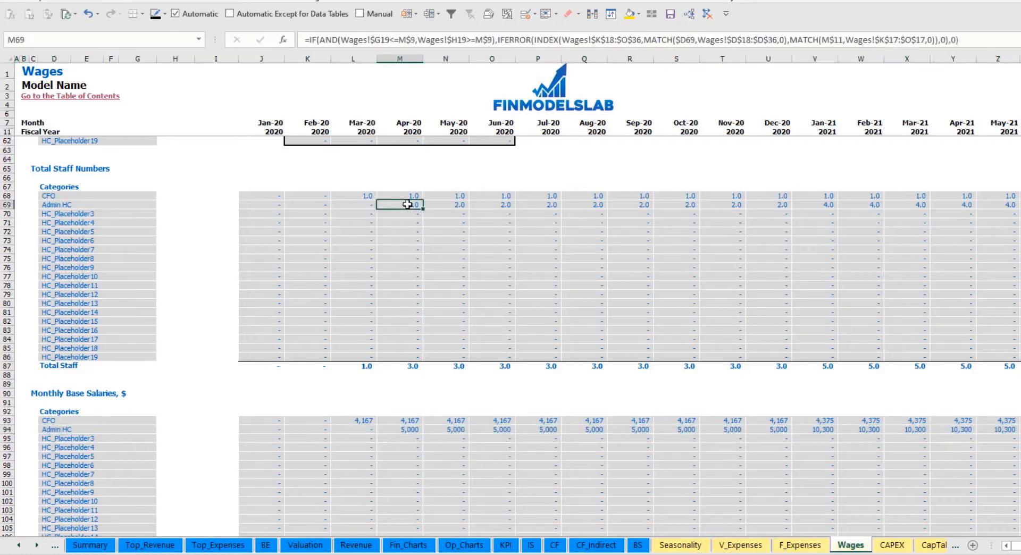
{"action": "left_click", "coordinate": [998, 205]}
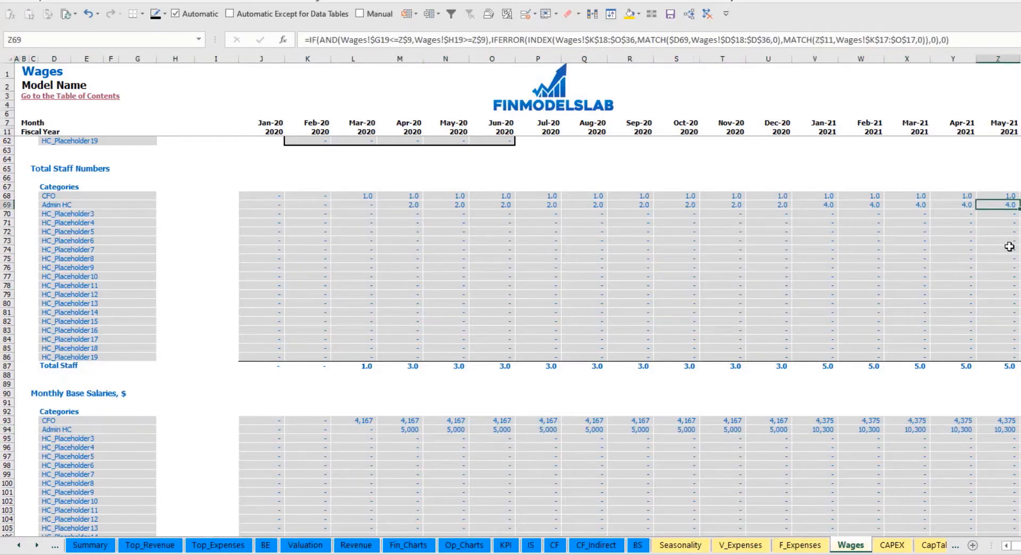
{"action": "left_click", "coordinate": [1005, 429]}
{"action": "scroll", "coordinate": [472, 446], "scroll_direction": "down", "scroll_amount": 10}
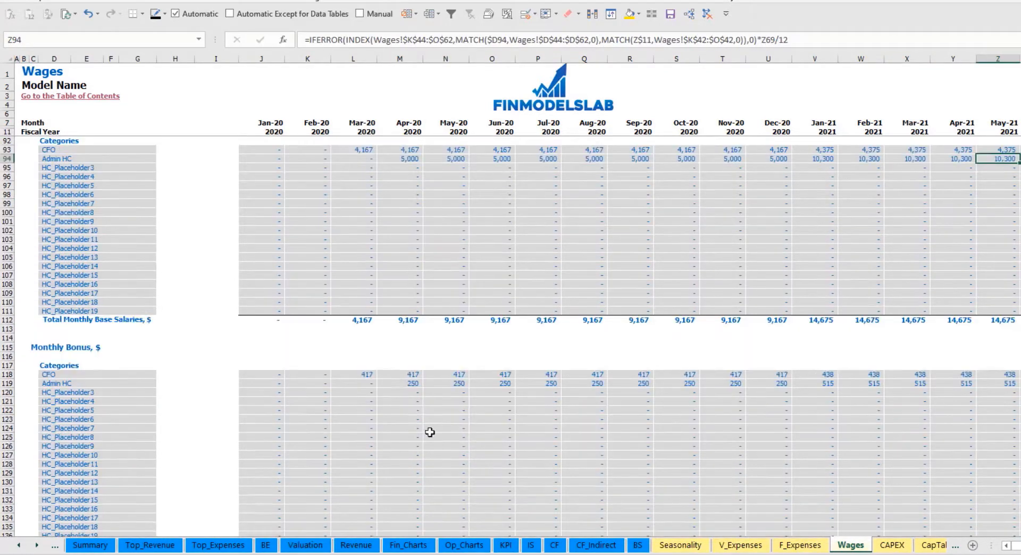
{"action": "scroll", "coordinate": [359, 392], "scroll_direction": "down", "scroll_amount": 10}
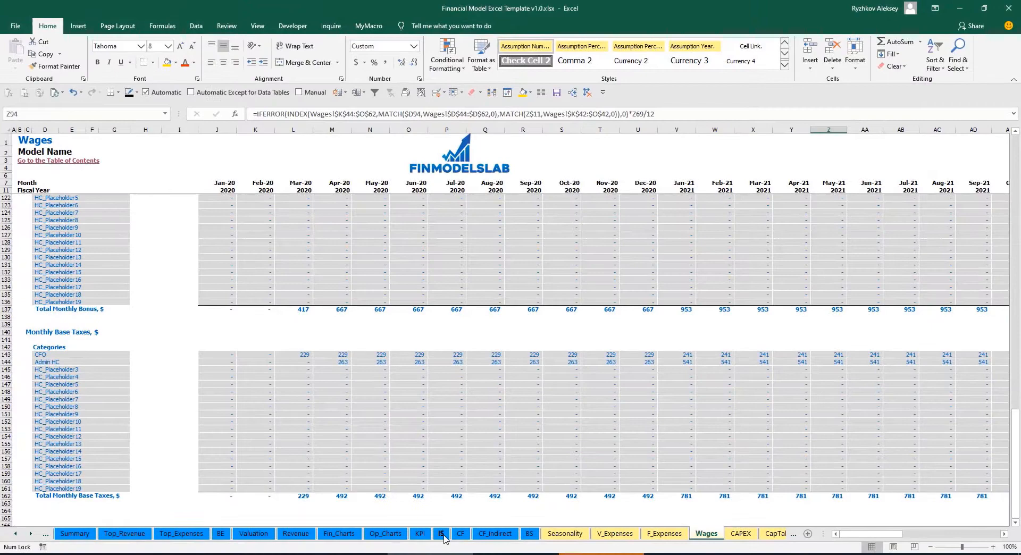
Expand Total Salary and Wages in the Income Statement and examine the CFO, Admin HC and placeholder rows.
{"action": "left_click", "coordinate": [442, 536]}
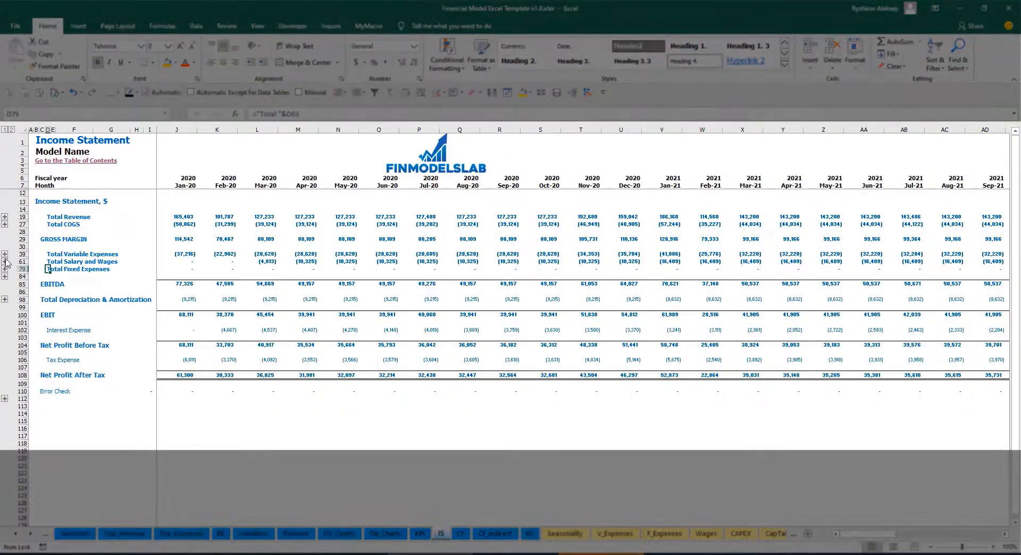
{"action": "left_click", "coordinate": [5, 261]}
{"action": "left_click", "coordinate": [170, 276]}
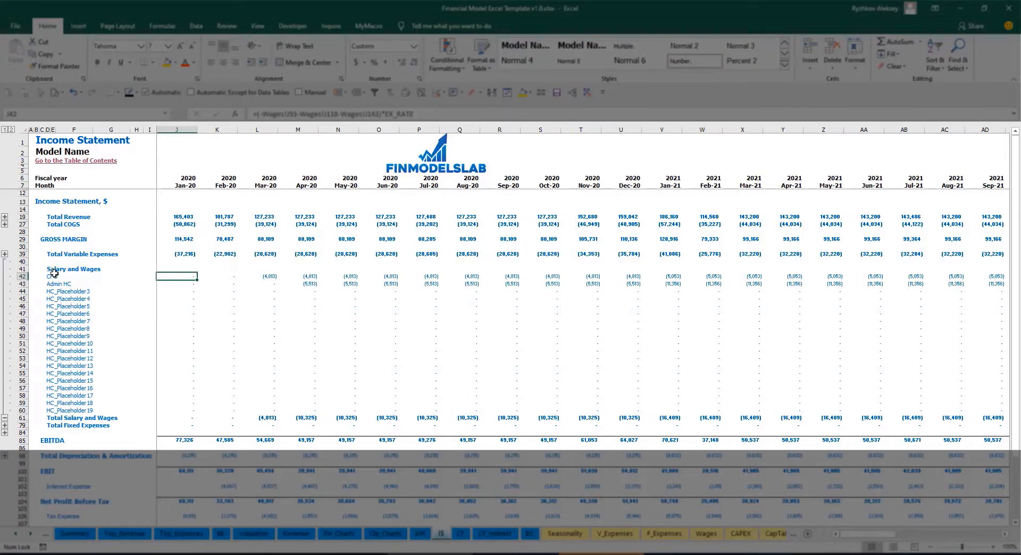
{"action": "left_click_drag", "start_coordinate": [53, 274], "coordinate": [56, 379]}
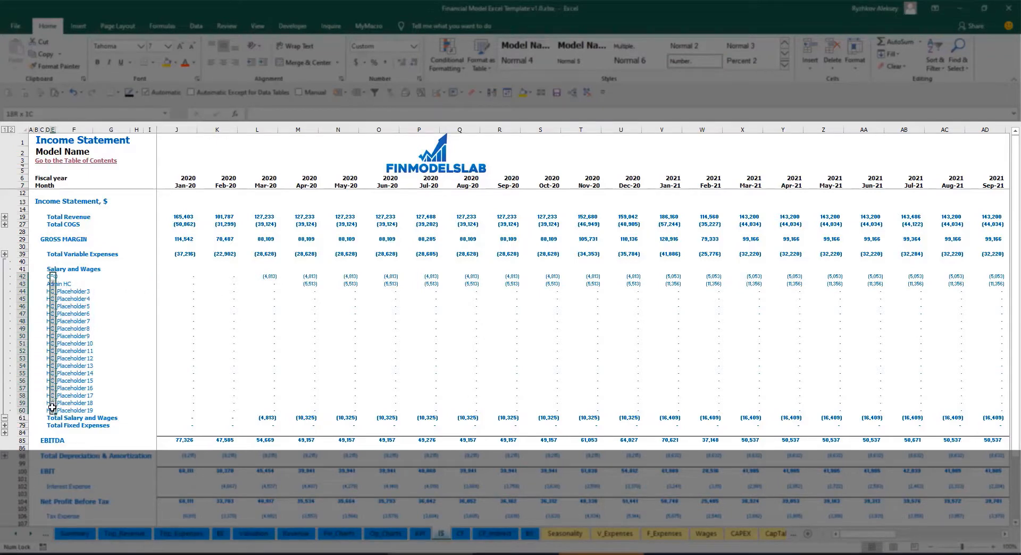
{"action": "left_click", "coordinate": [91, 283]}
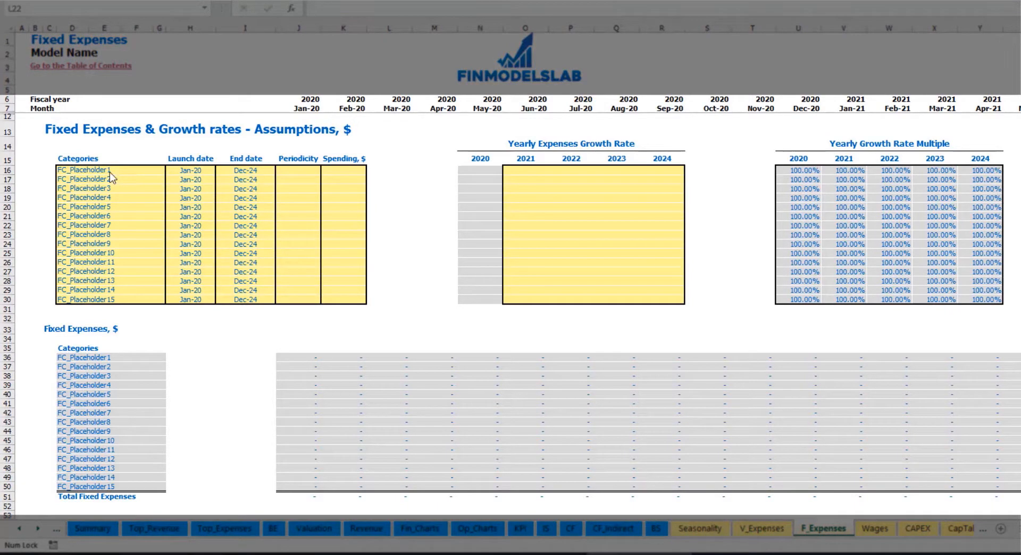
Name the first category on the Fixed Expenses sheet Utilities and set its launch date to Mar-20.
{"action": "left_click", "coordinate": [113, 170]}
{"action": "type", "text": "Ut"}
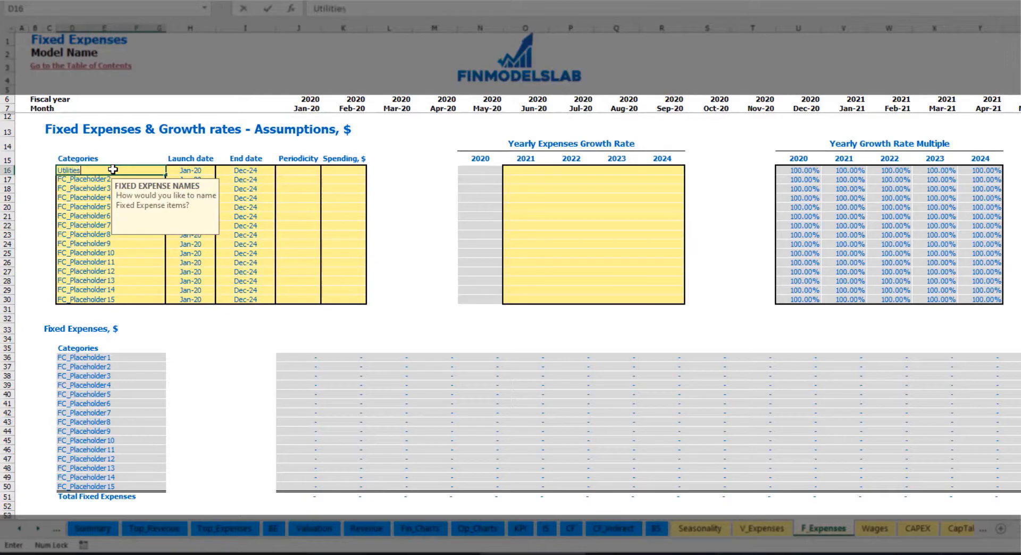
{"action": "type", "text": "ilities"}
{"action": "key", "text": "Return"}
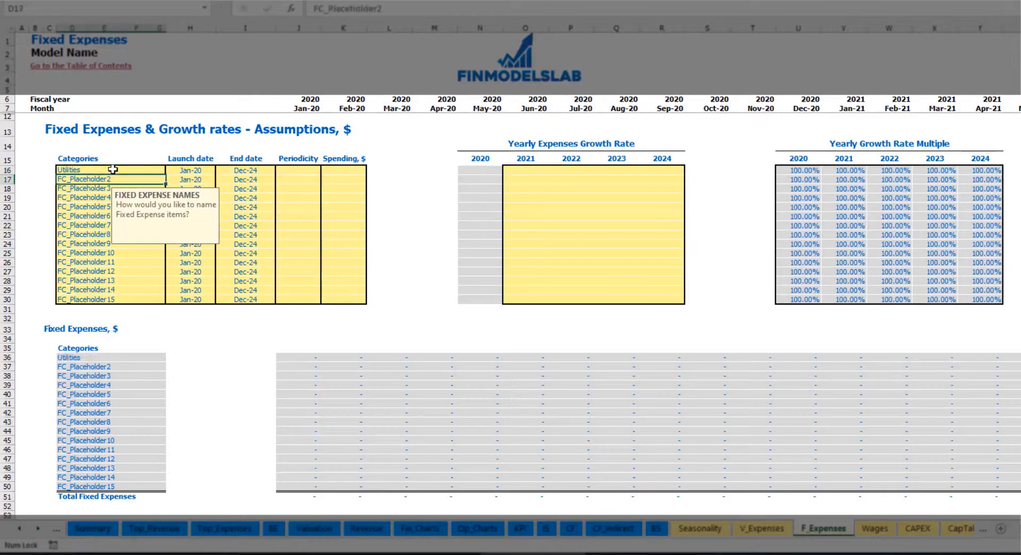
{"action": "left_click", "coordinate": [196, 170]}
{"action": "left_click", "coordinate": [220, 170]}
{"action": "left_click", "coordinate": [183, 197]}
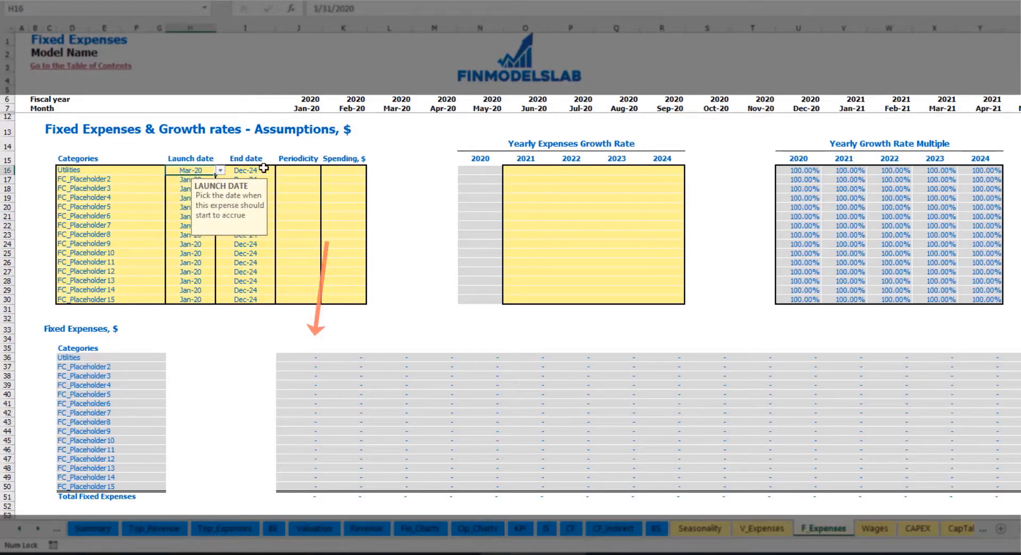
Check the Utilities end date against the last month of the Fixed Expenses timeline and return to the assumptions.
{"action": "left_click", "coordinate": [262, 170]}
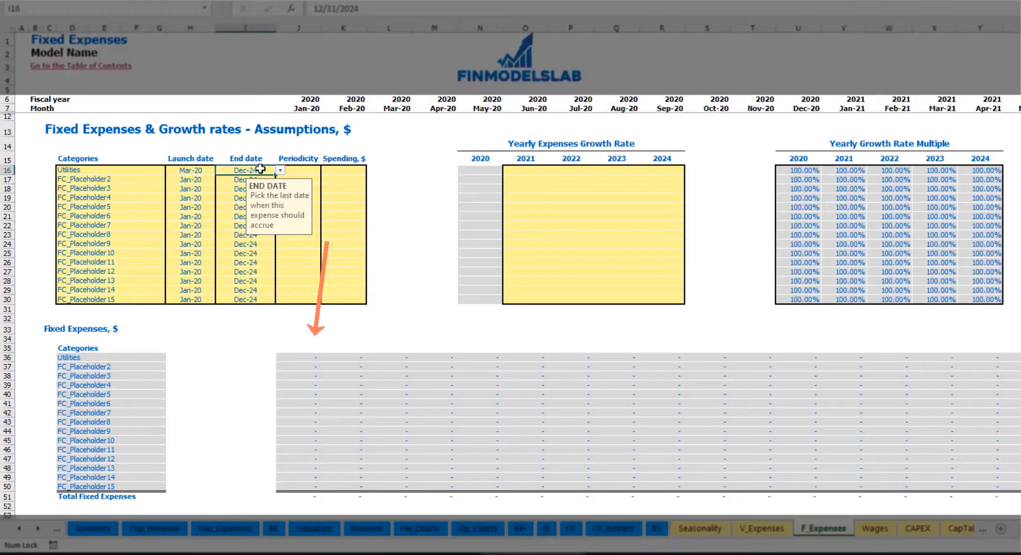
{"action": "left_click", "coordinate": [305, 110]}
{"action": "key", "text": "ctrl+Right"}
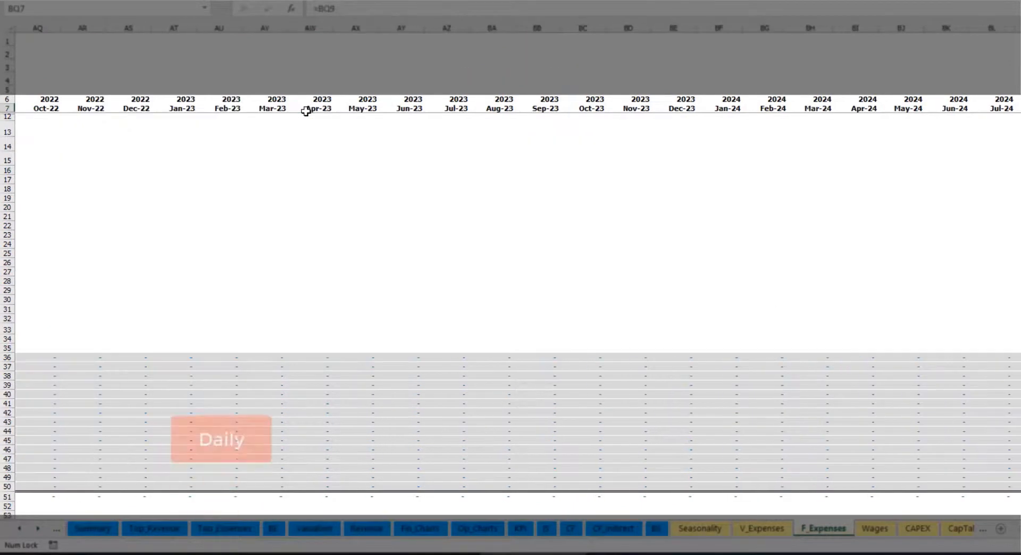
{"action": "key", "text": "ctrl+Left"}
{"action": "key", "text": "Left"}
{"action": "key", "text": "Left"}
{"action": "key", "text": "Left"}
{"action": "key", "text": "Left"}
{"action": "key", "text": "Left"}
{"action": "key", "text": "Left"}
{"action": "key", "text": "Left"}
{"action": "key", "text": "Left"}
{"action": "key", "text": "Left"}
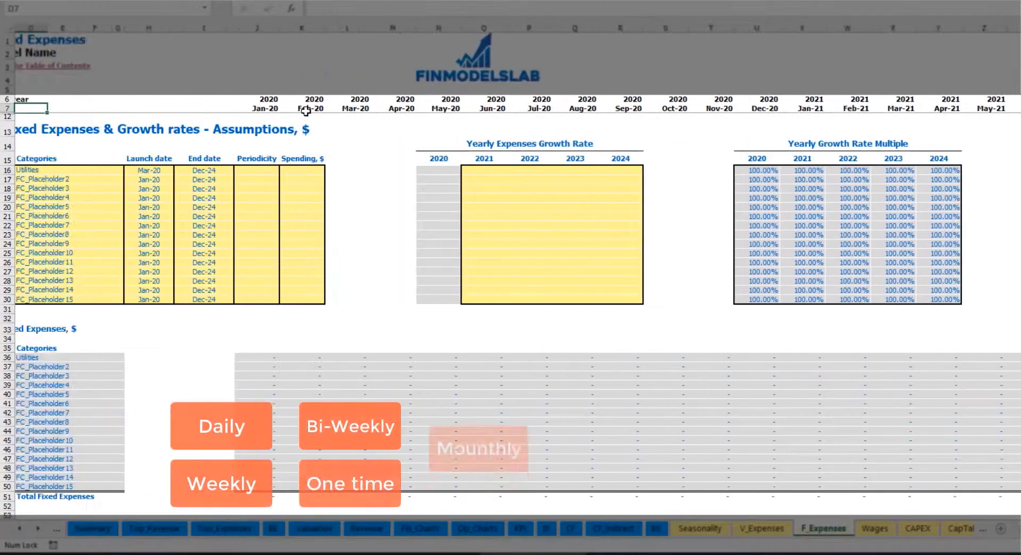
Set the Utilities periodicity to Daily with spending of 50, and check its Mar-20 amount in the Fixed Expenses table.
{"action": "left_click", "coordinate": [288, 172]}
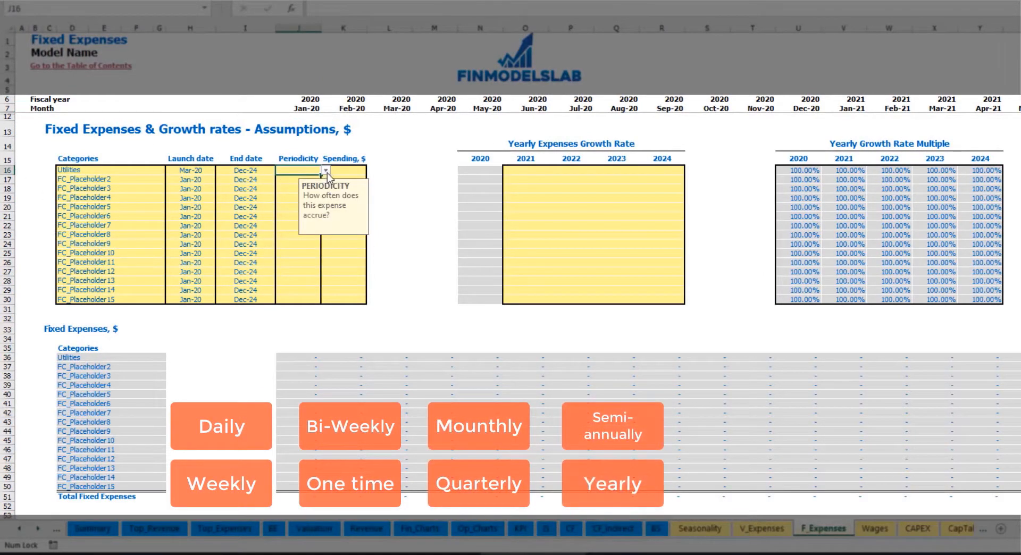
{"action": "left_click", "coordinate": [326, 170]}
{"action": "left_click", "coordinate": [295, 188]}
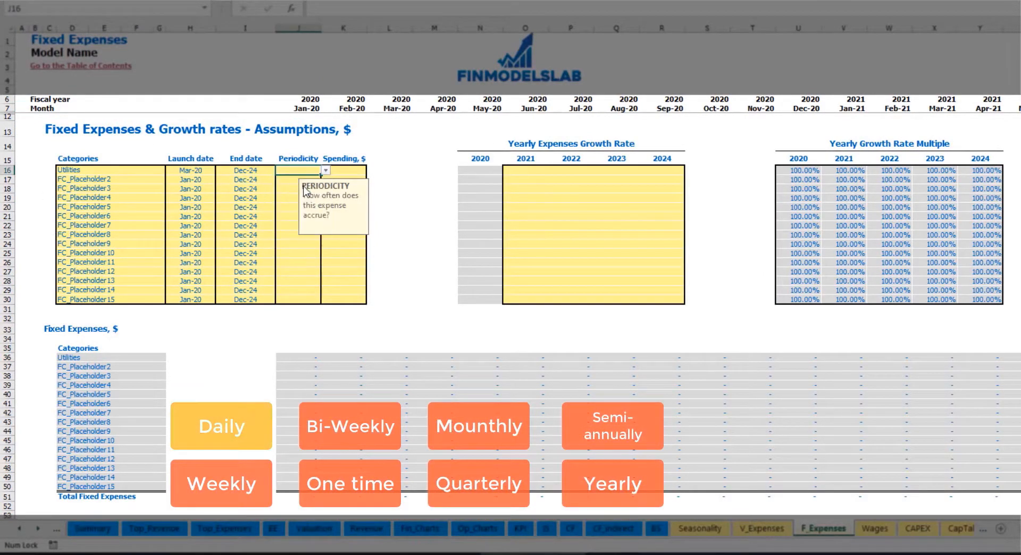
{"action": "key", "text": "Right"}
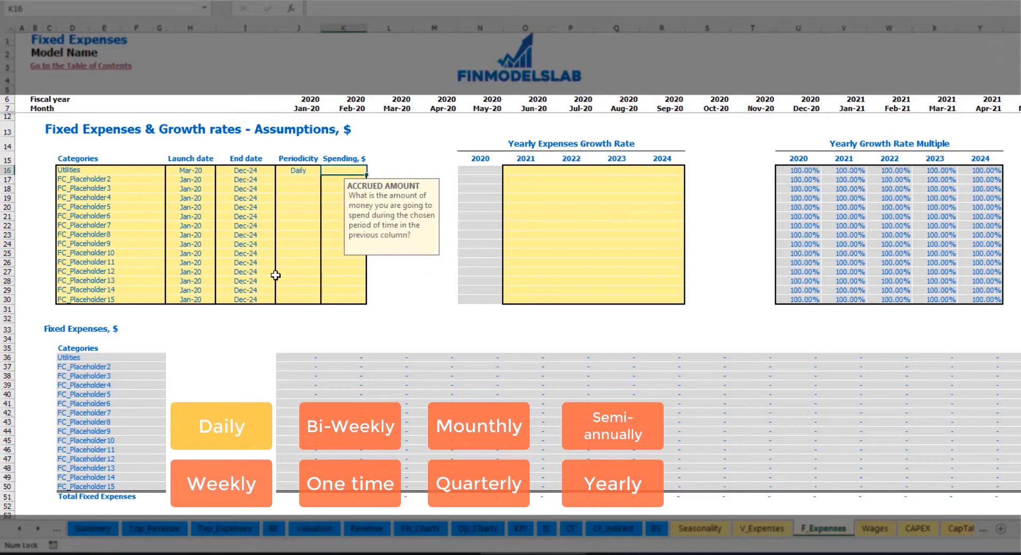
{"action": "type", "text": "50"}
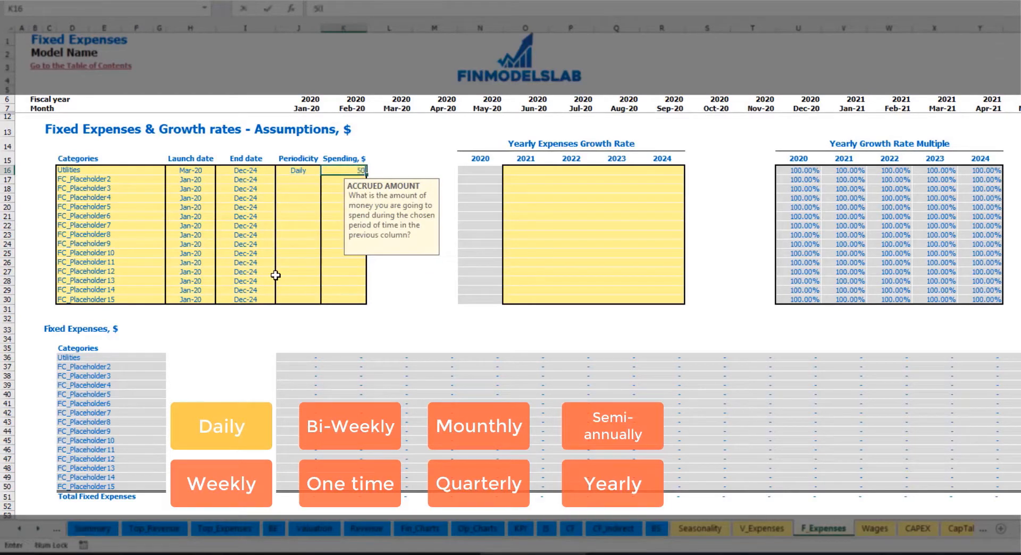
{"action": "key", "text": "Return"}
{"action": "left_click", "coordinate": [396, 361]}
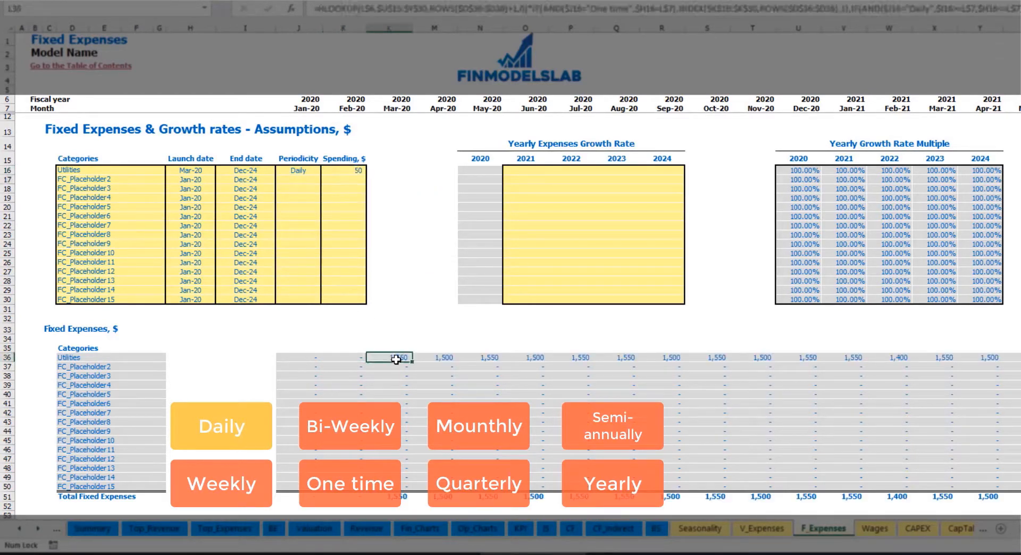
Compare the Utilities amounts for Mar-20, Apr-20 and May-20 in the Fixed Expenses table against the timeline months.
{"action": "left_click", "coordinate": [440, 357]}
{"action": "left_click", "coordinate": [496, 357]}
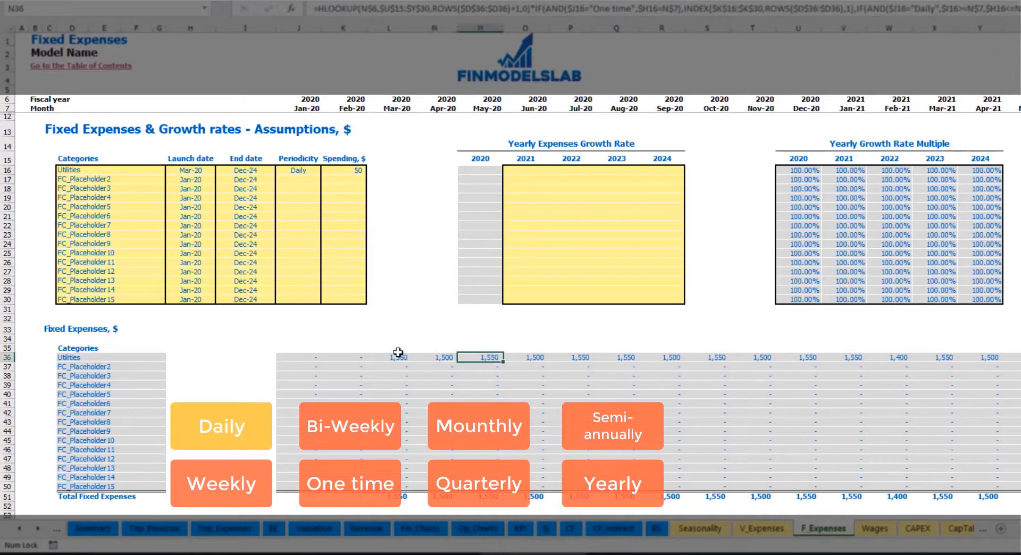
{"action": "left_click", "coordinate": [399, 357]}
{"action": "left_click", "coordinate": [427, 359]}
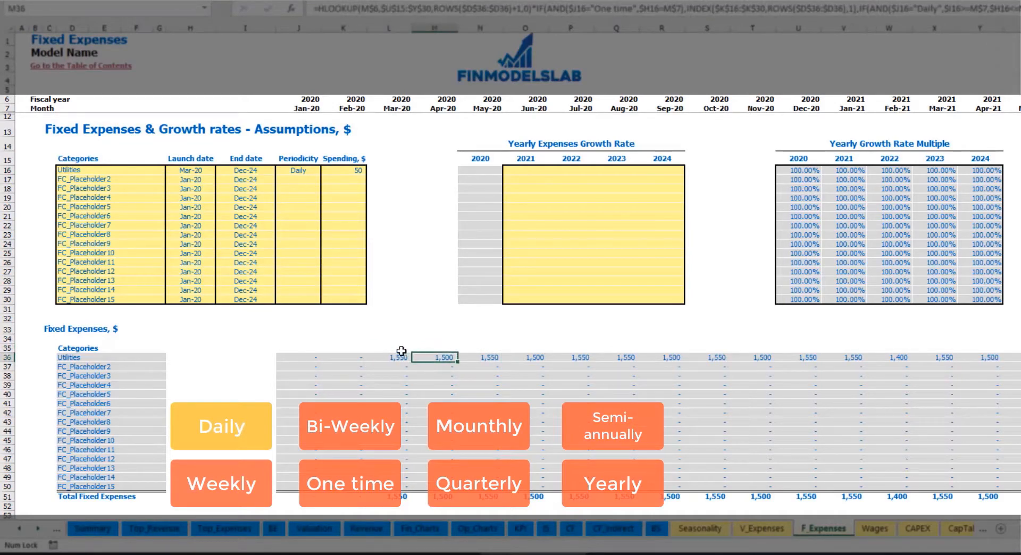
{"action": "left_click", "coordinate": [392, 106]}
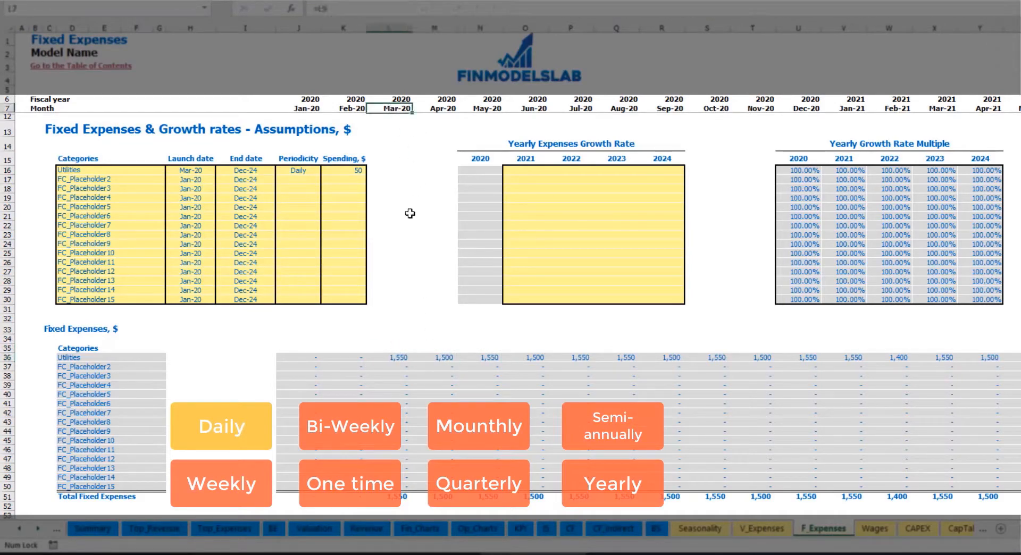
{"action": "left_click", "coordinate": [402, 359]}
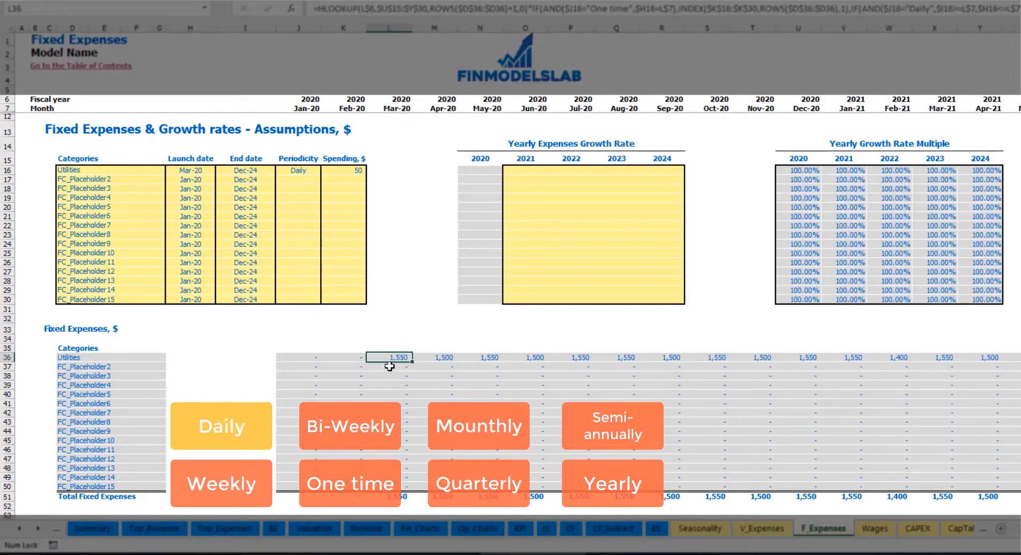
{"action": "left_click", "coordinate": [446, 357]}
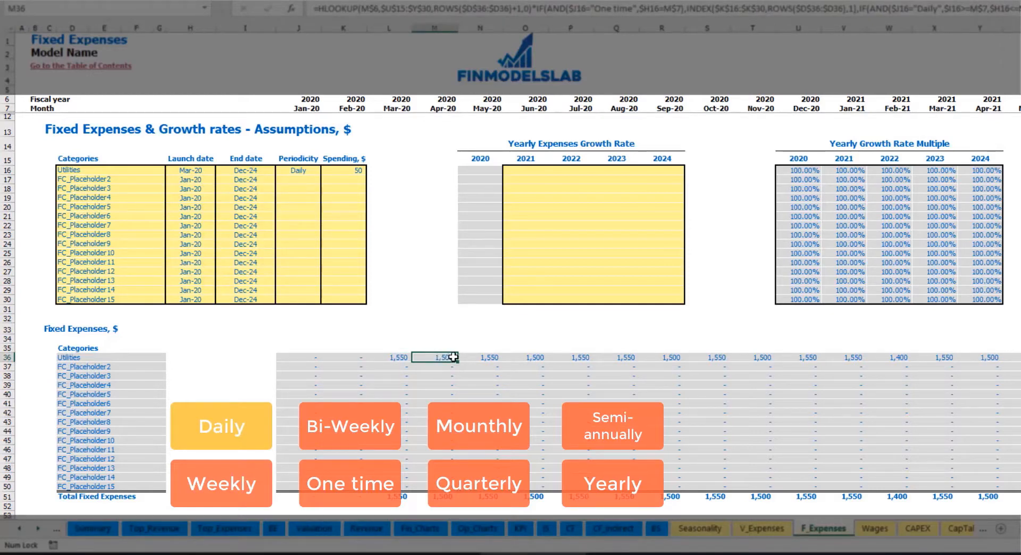
Set the Utilities yearly expenses growth rate to 5% for 2021 and copy it across 2022 to 2024.
{"action": "left_click", "coordinate": [532, 172]}
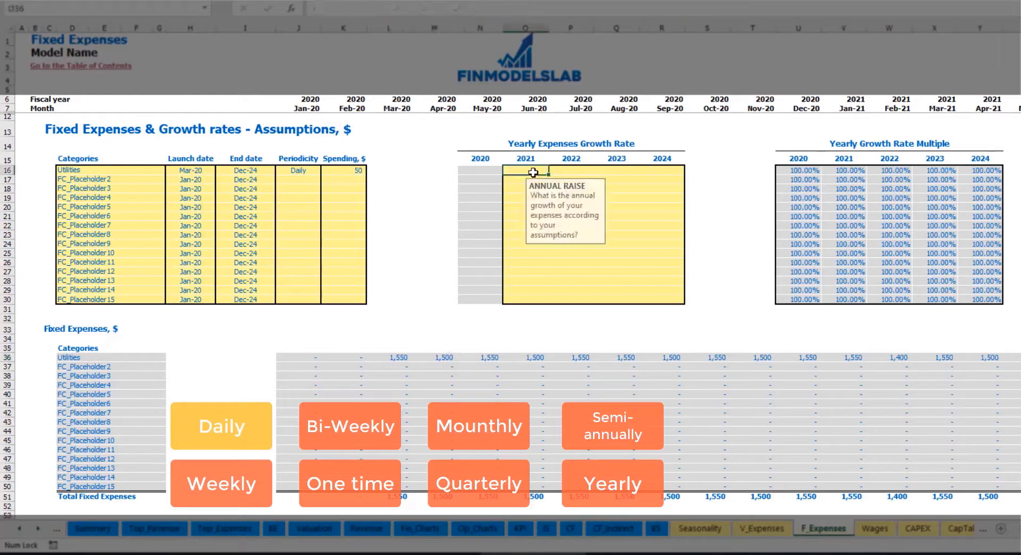
{"action": "type", "text": "5%"}
{"action": "key", "text": "Return"}
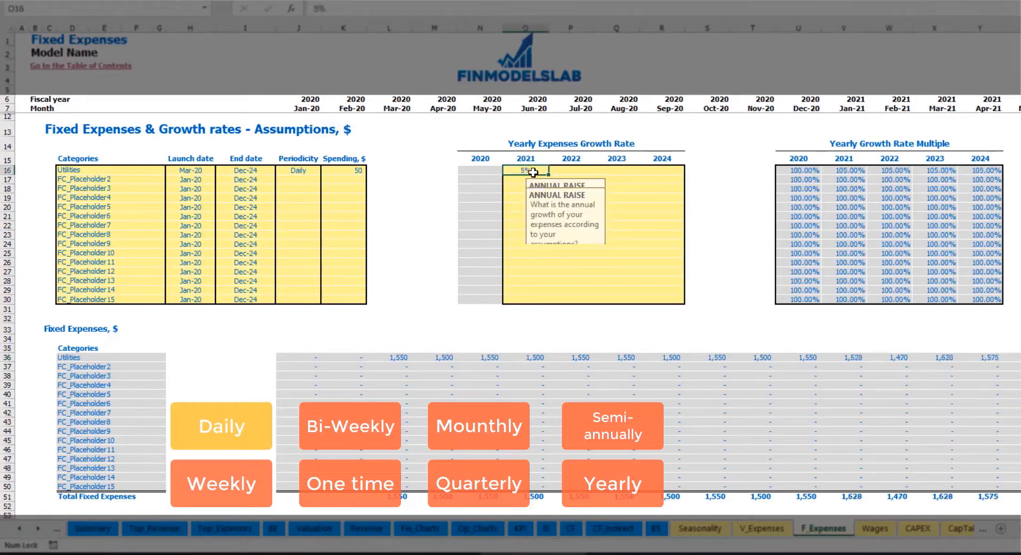
{"action": "key", "text": "Up"}
{"action": "key", "text": "ctrl+c"}
{"action": "key", "text": "Right"}
{"action": "key", "text": "shift+Right"}
{"action": "key", "text": "shift+Right"}
{"action": "key", "text": "ctrl+v"}
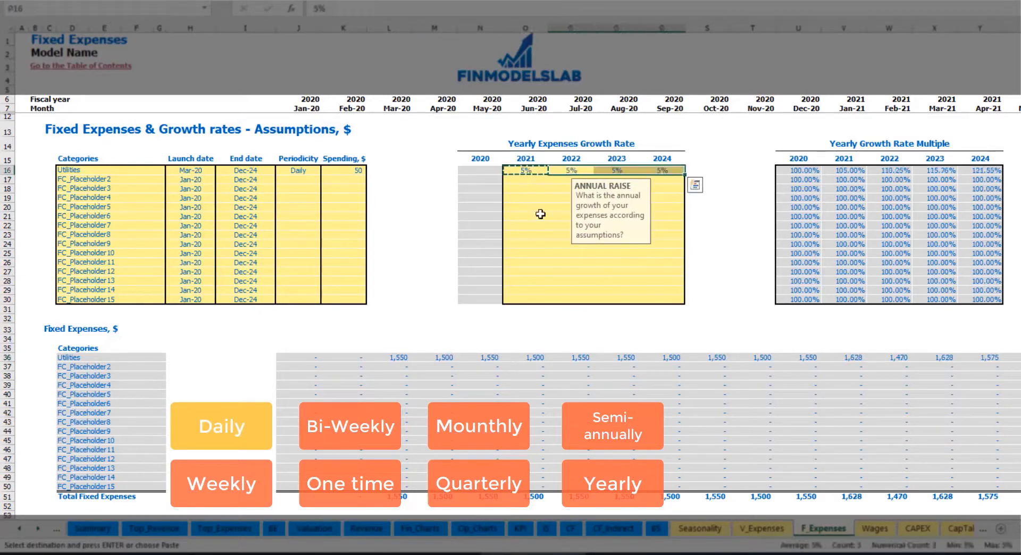
{"action": "left_click_drag", "start_coordinate": [532, 170], "coordinate": [661, 170]}
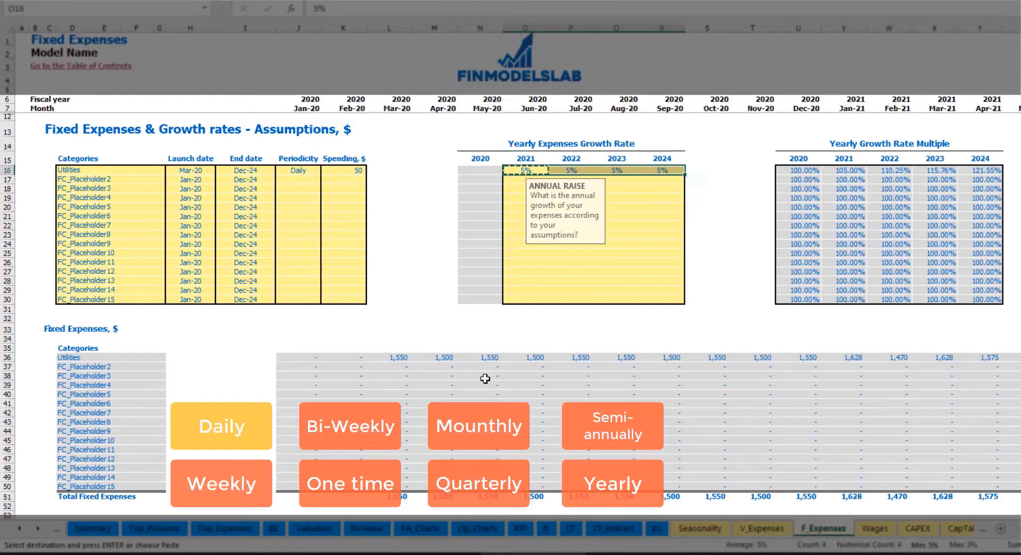
{"action": "left_click_drag", "start_coordinate": [1016, 528], "coordinate": [946, 515]}
Name the second fixed expense category Advertising, with launch date Mar-20 and end date Aug-24.
{"action": "left_click", "coordinate": [119, 179]}
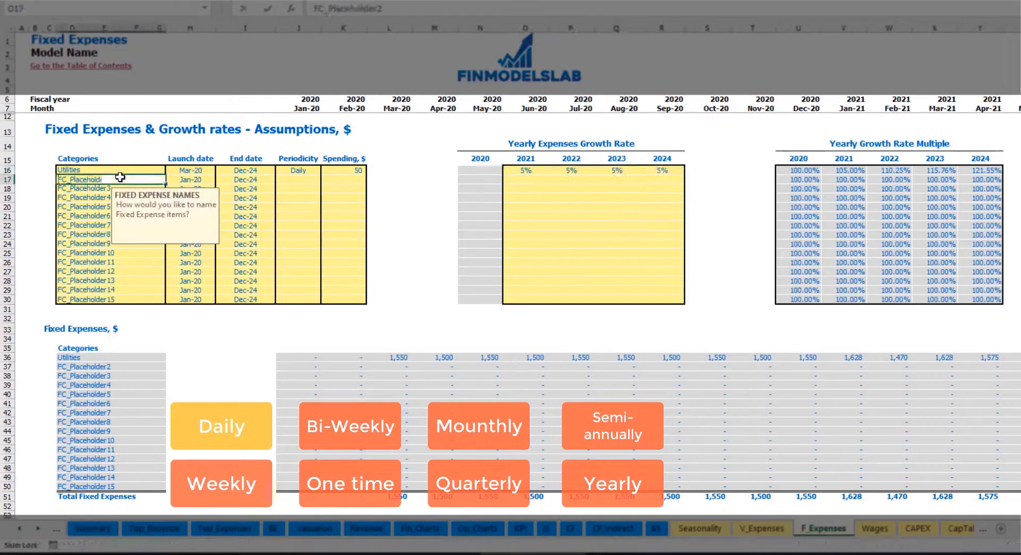
{"action": "type", "text": "Advertising"}
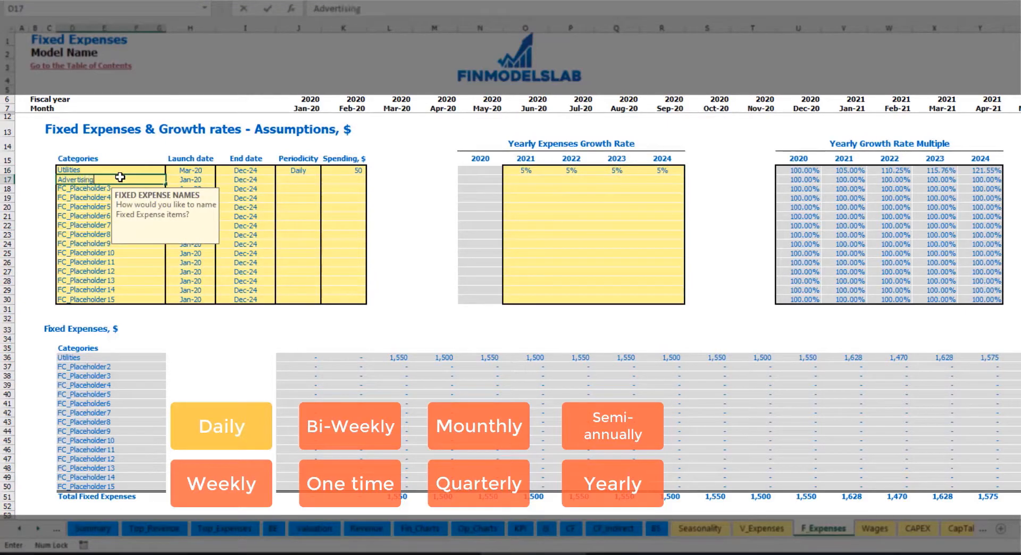
{"action": "key", "text": "Return"}
{"action": "left_click", "coordinate": [192, 179]}
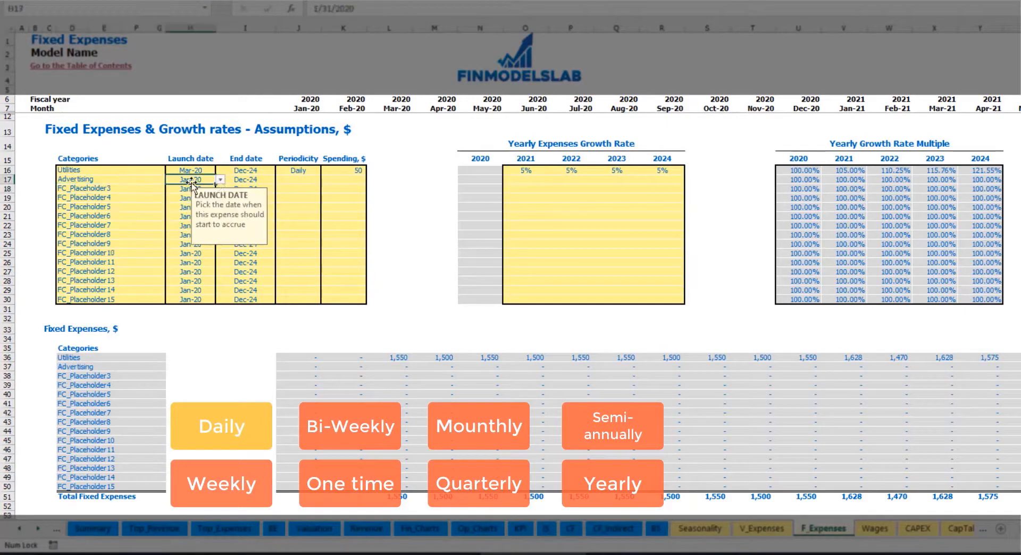
{"action": "left_click", "coordinate": [219, 180]}
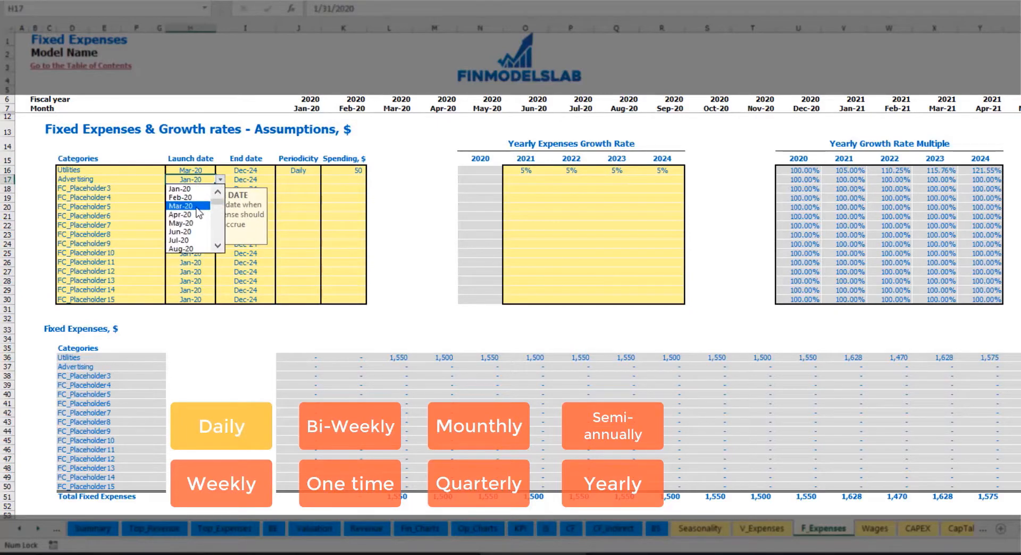
{"action": "left_click", "coordinate": [191, 207]}
{"action": "left_click", "coordinate": [258, 179]}
{"action": "left_click", "coordinate": [280, 180]}
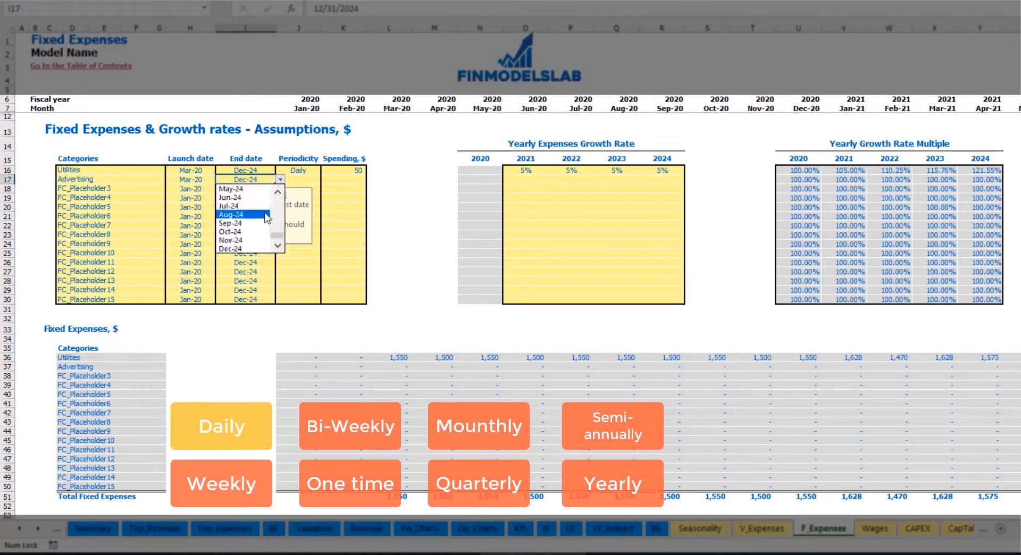
{"action": "left_click", "coordinate": [248, 215]}
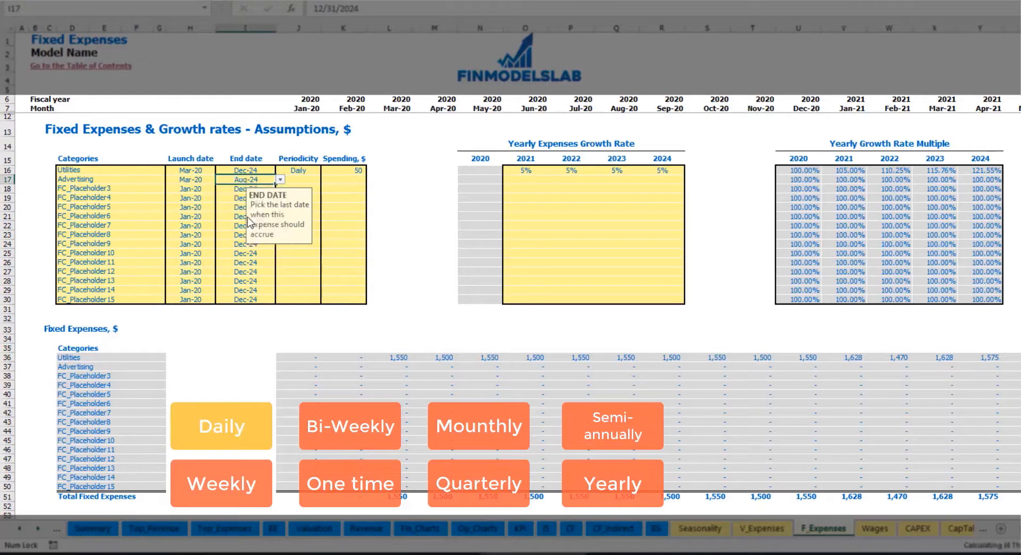
Set the Advertising periodicity to Weekly with spending of 100.
{"action": "left_click", "coordinate": [298, 179]}
{"action": "left_click", "coordinate": [324, 181]}
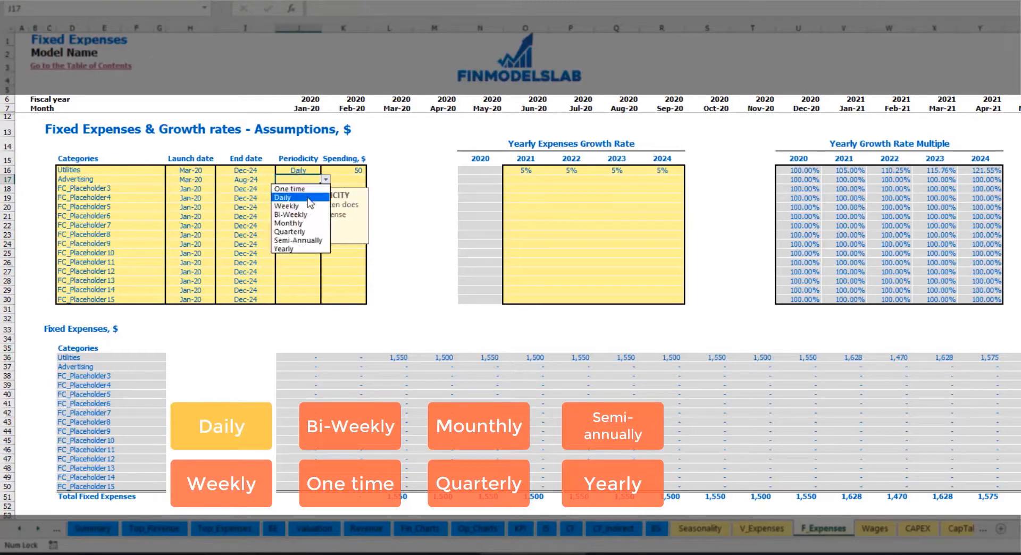
{"action": "left_click", "coordinate": [305, 198]}
{"action": "left_click", "coordinate": [341, 181]}
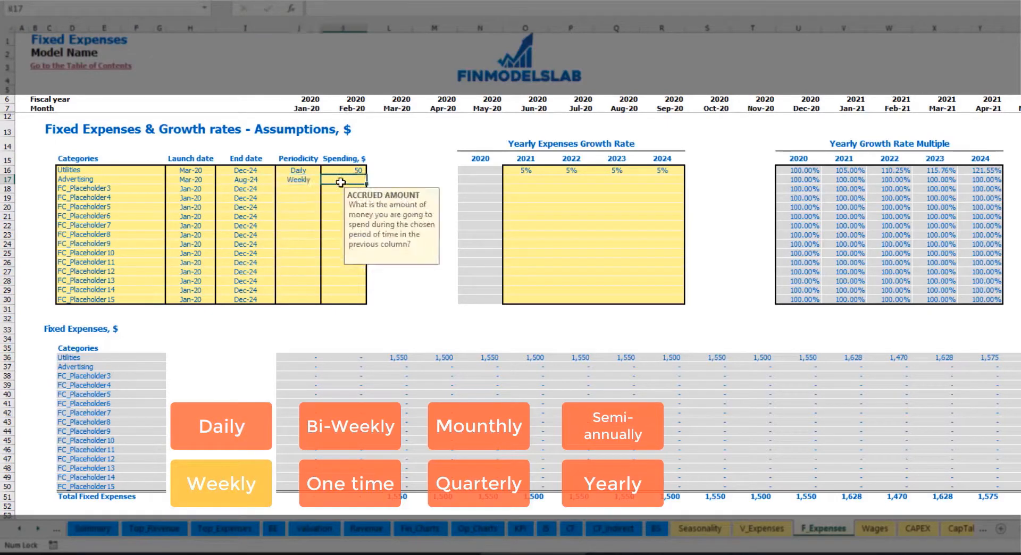
{"action": "type", "text": "100"}
{"action": "key", "text": "Return"}
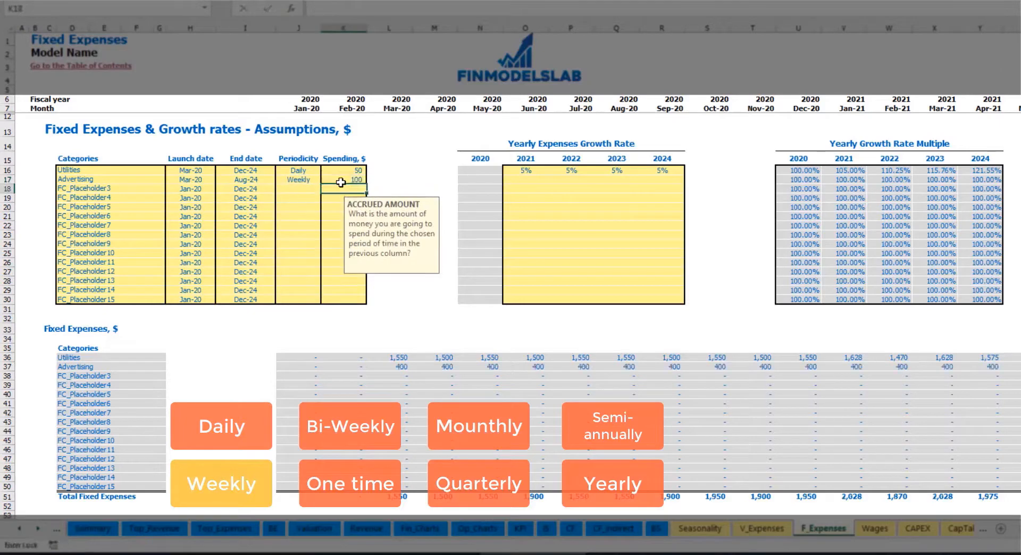
Check the Advertising amounts from Mar-20 towards the Aug-24 end date, and return to the assumptions.
{"action": "left_click", "coordinate": [402, 367]}
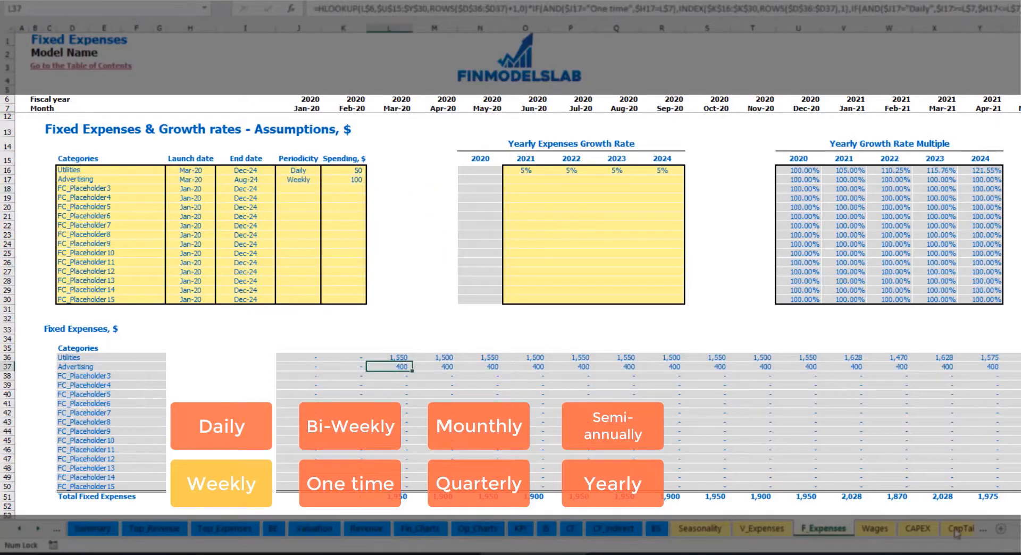
{"action": "scroll", "coordinate": [510, 266], "scroll_direction": "right", "scroll_amount": 10}
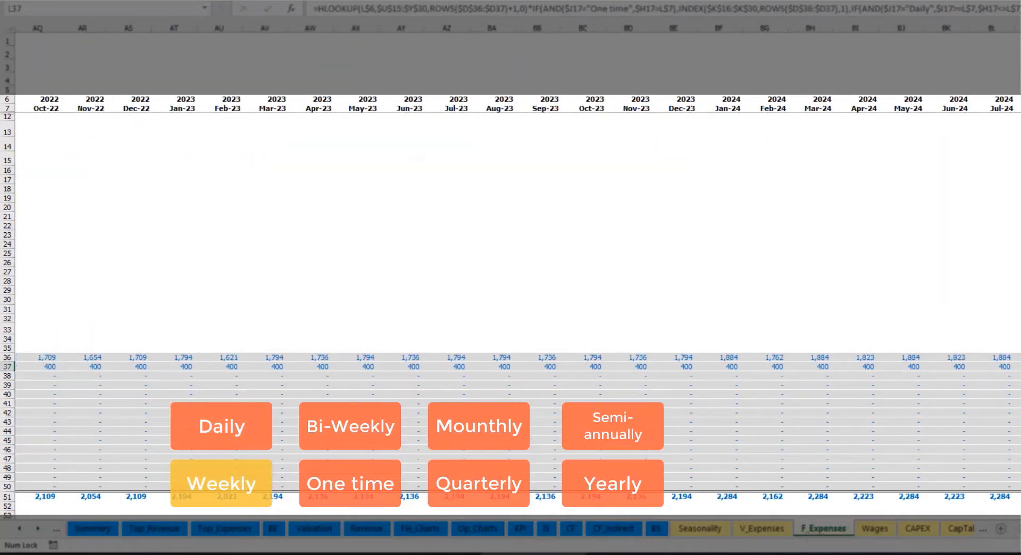
{"action": "left_click", "coordinate": [1017, 28]}
{"action": "left_click", "coordinate": [1017, 367]}
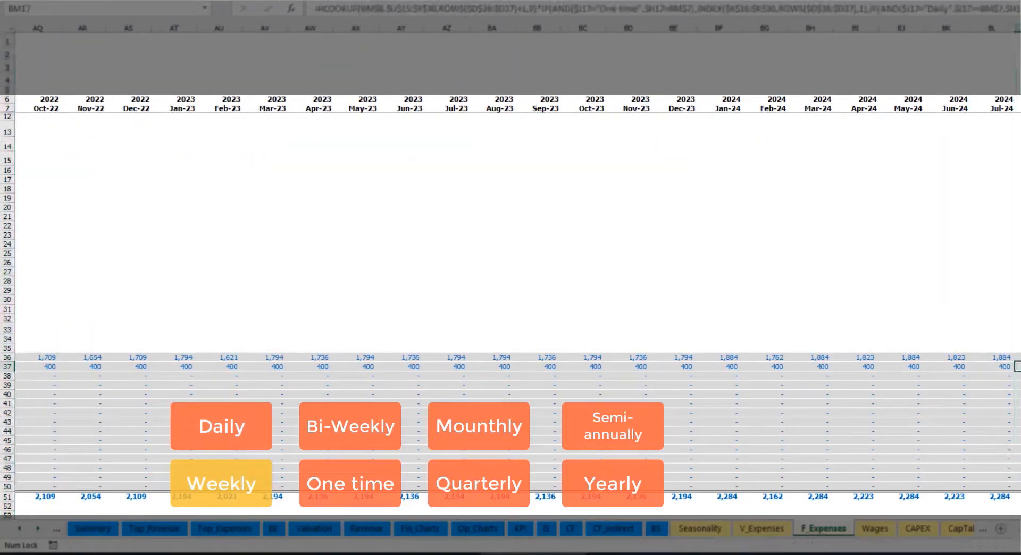
{"action": "scroll", "coordinate": [510, 266], "scroll_direction": "left", "scroll_amount": 10}
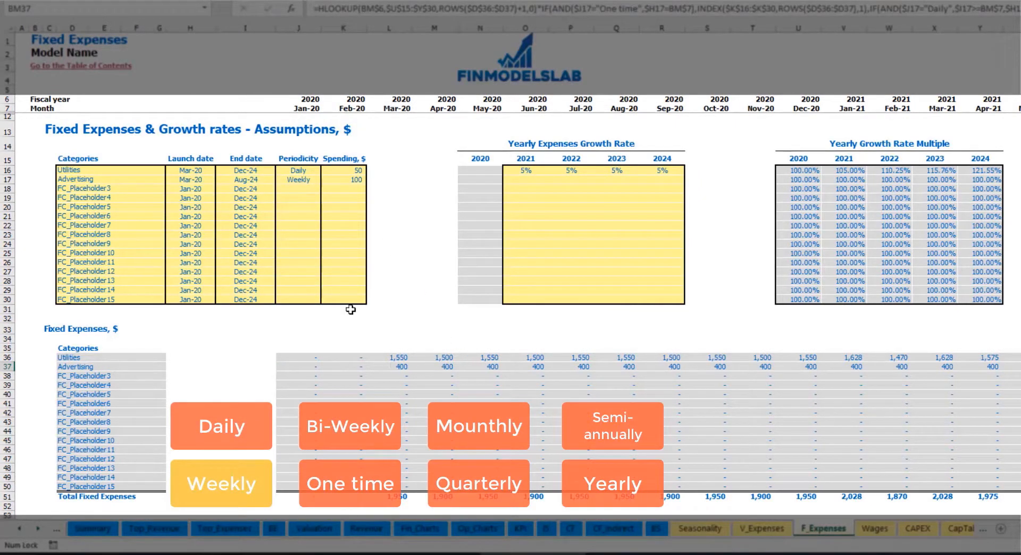
Change the Advertising periodicity to Bi-Weekly and its spending to 500.
{"action": "left_click", "coordinate": [305, 179]}
{"action": "left_click", "coordinate": [325, 179]}
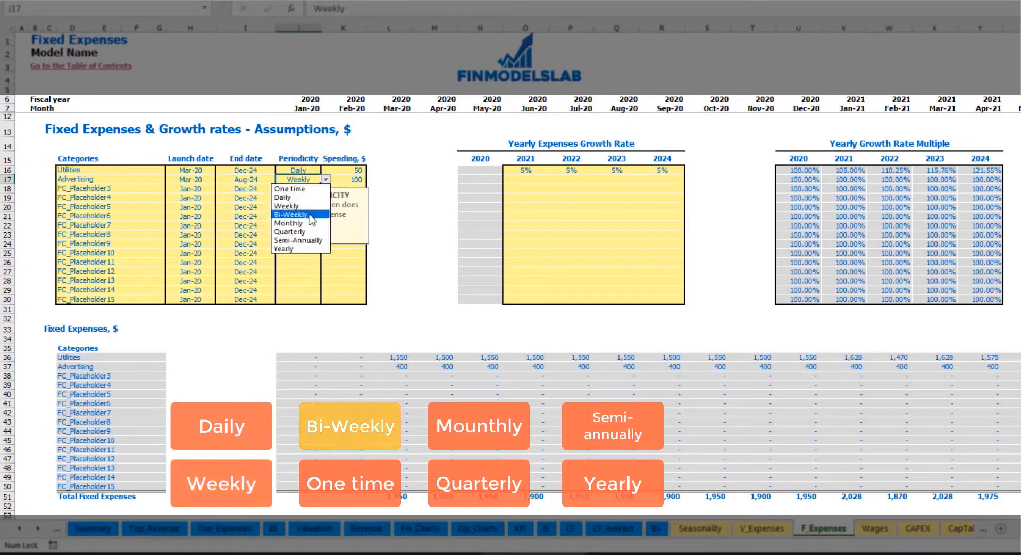
{"action": "left_click", "coordinate": [310, 216]}
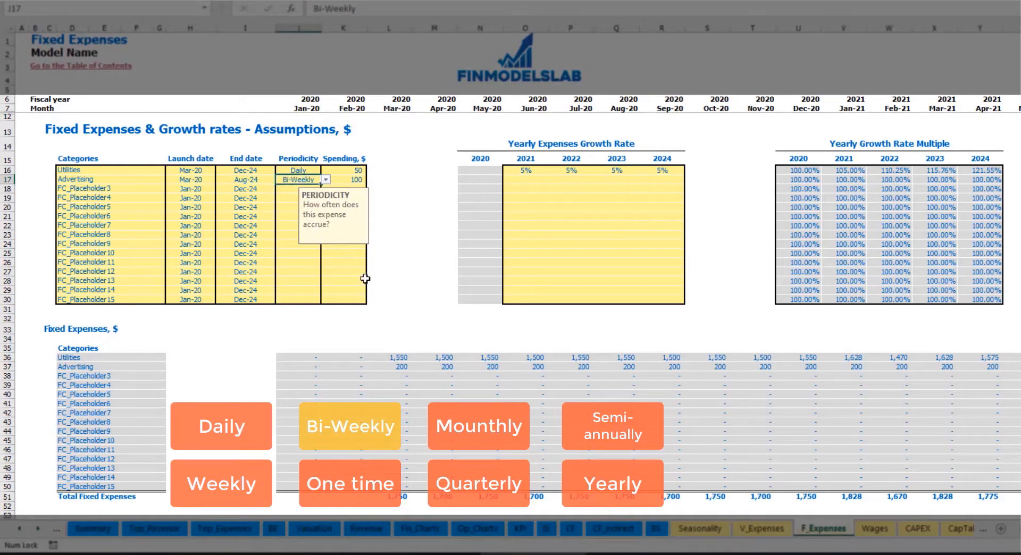
{"action": "left_click", "coordinate": [341, 179]}
{"action": "type", "text": "50"}
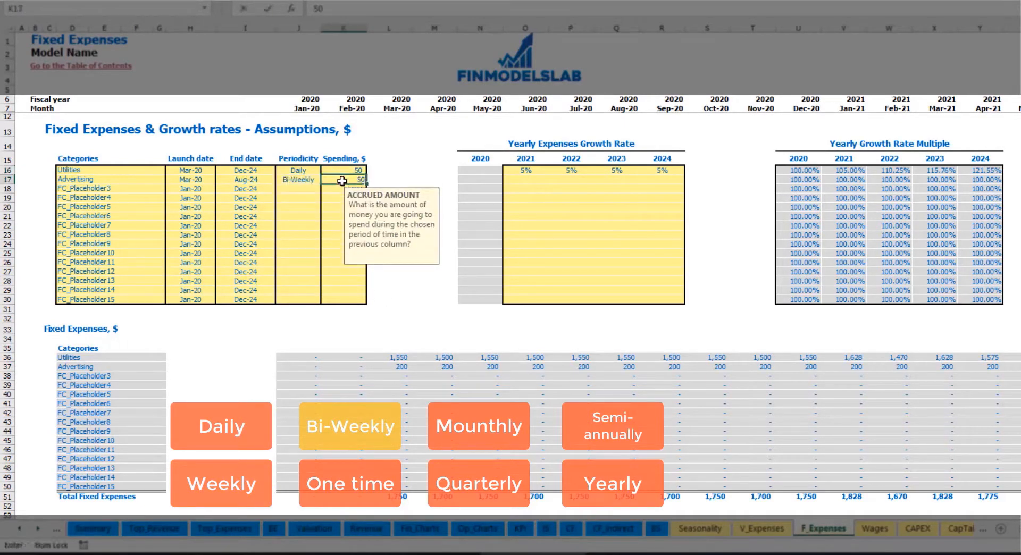
{"action": "type", "text": "0"}
{"action": "key", "text": "Return"}
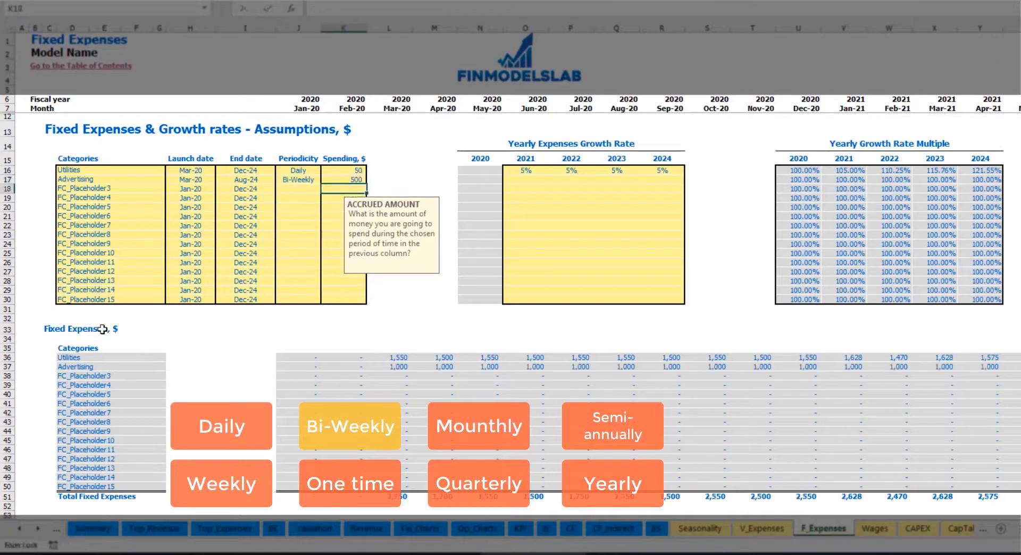
Change the Advertising launch date to Jul-20.
{"action": "left_click", "coordinate": [196, 171]}
{"action": "left_click", "coordinate": [210, 180]}
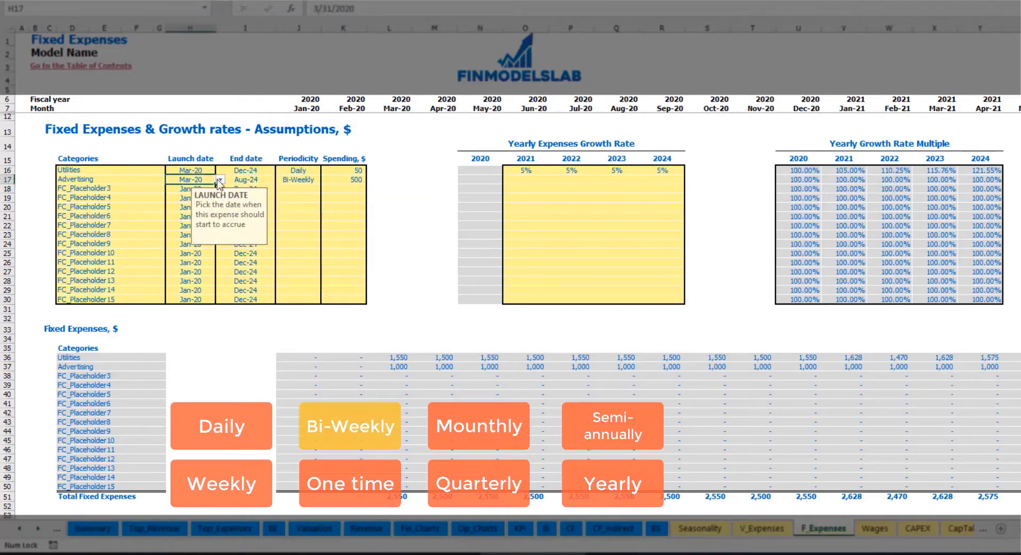
{"action": "left_click", "coordinate": [220, 180]}
{"action": "left_click", "coordinate": [207, 223]}
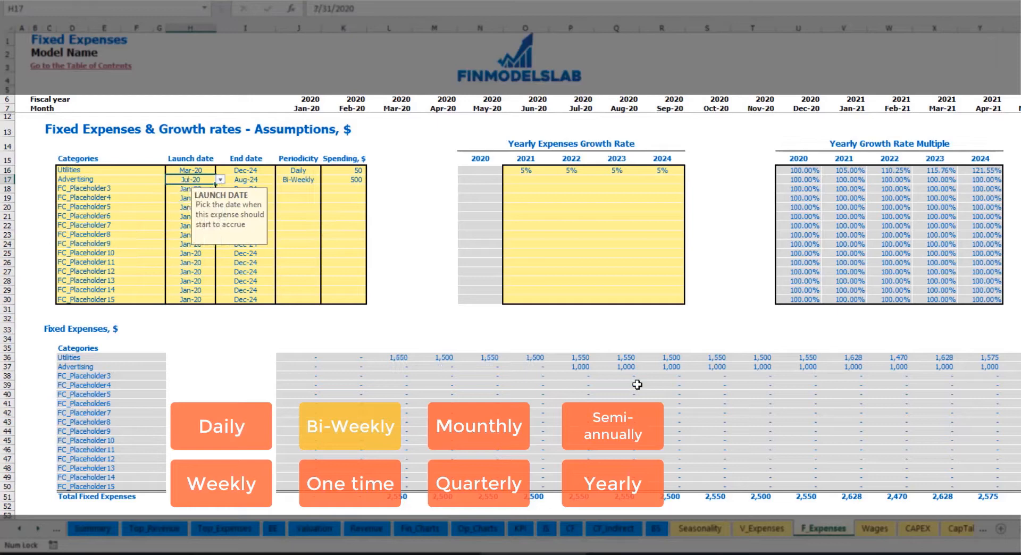
Review the monthly Advertising amounts from Jul-20 onward in the Fixed Expenses table and return to the first amount.
{"action": "left_click", "coordinate": [577, 367]}
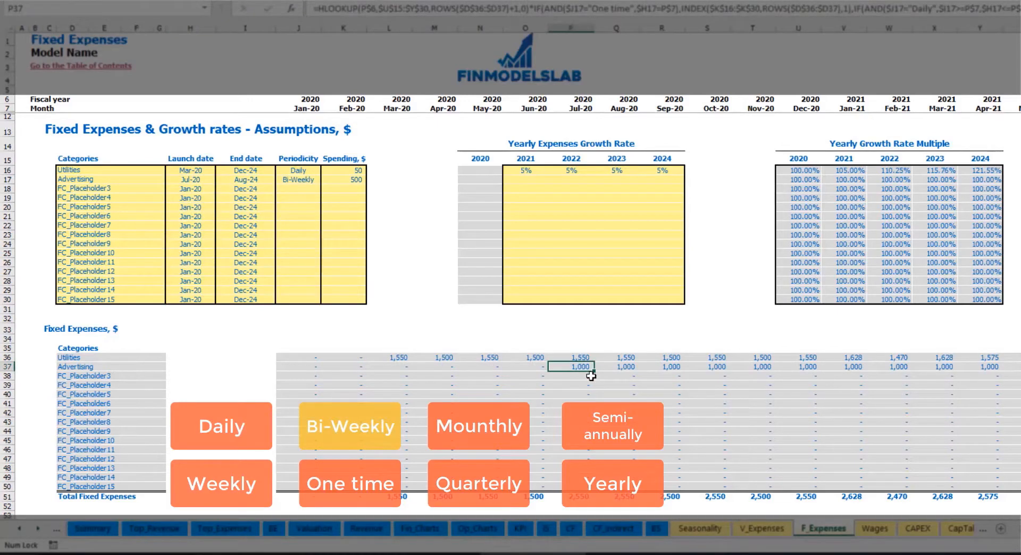
{"action": "key", "text": "Right"}
{"action": "key", "text": "Right"}
{"action": "key", "text": "Right"}
{"action": "key", "text": "Right"}
{"action": "key", "text": "Right"}
{"action": "key", "text": "Right"}
{"action": "key", "text": "Right"}
{"action": "key", "text": "Right"}
{"action": "key", "text": "Right"}
{"action": "key", "text": "Right"}
{"action": "key", "text": "Right"}
{"action": "key", "text": "Right"}
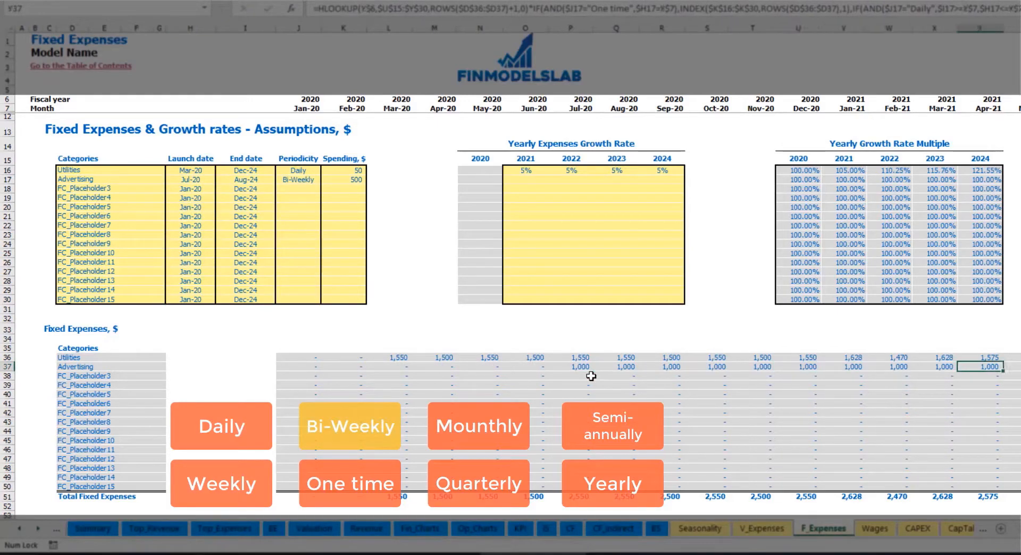
{"action": "key", "text": "Right"}
{"action": "key", "text": "Right"}
{"action": "key", "text": "Right"}
{"action": "key", "text": "Right"}
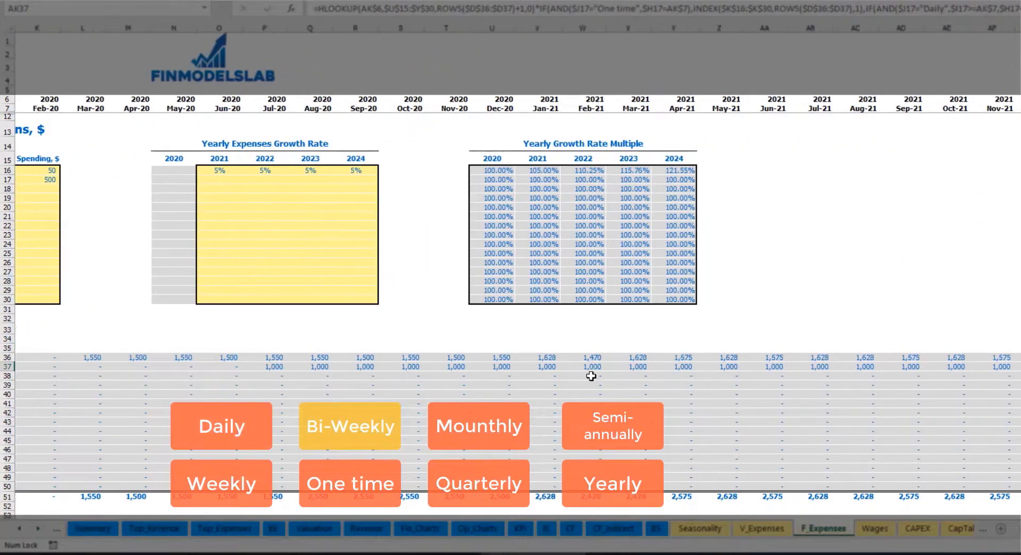
{"action": "key", "text": "ctrl+Left"}
{"action": "key", "text": "Home"}
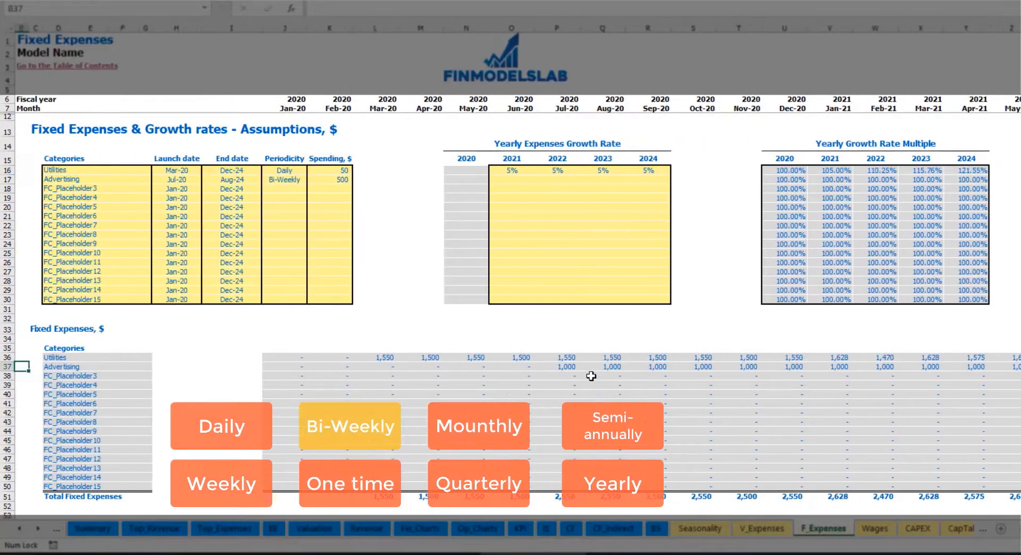
{"action": "left_click", "coordinate": [557, 368]}
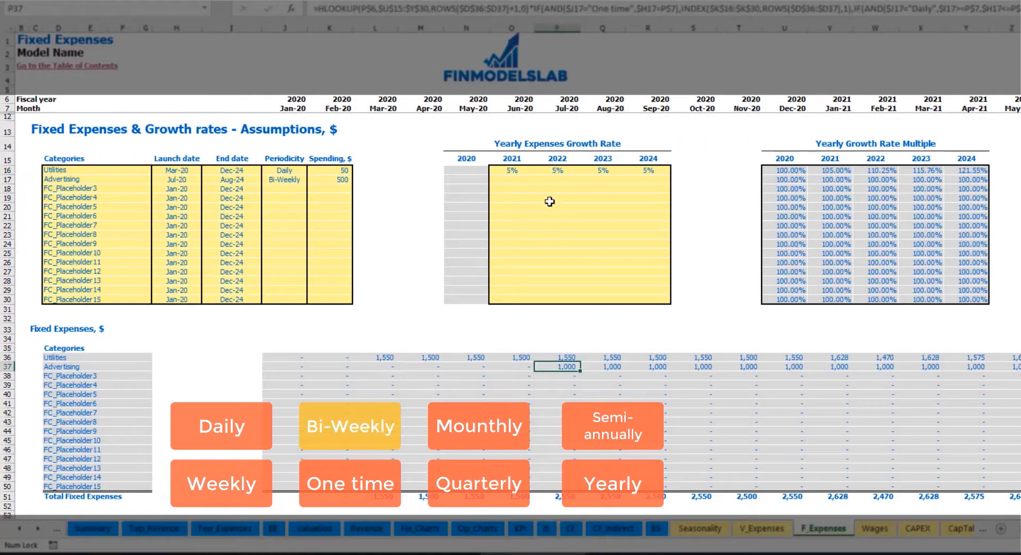
Set the Advertising yearly expenses growth rate to 3% for 2021 and copy it across 2022 to 2024.
{"action": "left_click", "coordinate": [510, 180]}
{"action": "type", "text": "3"}
{"action": "key", "text": "ctrl+Return"}
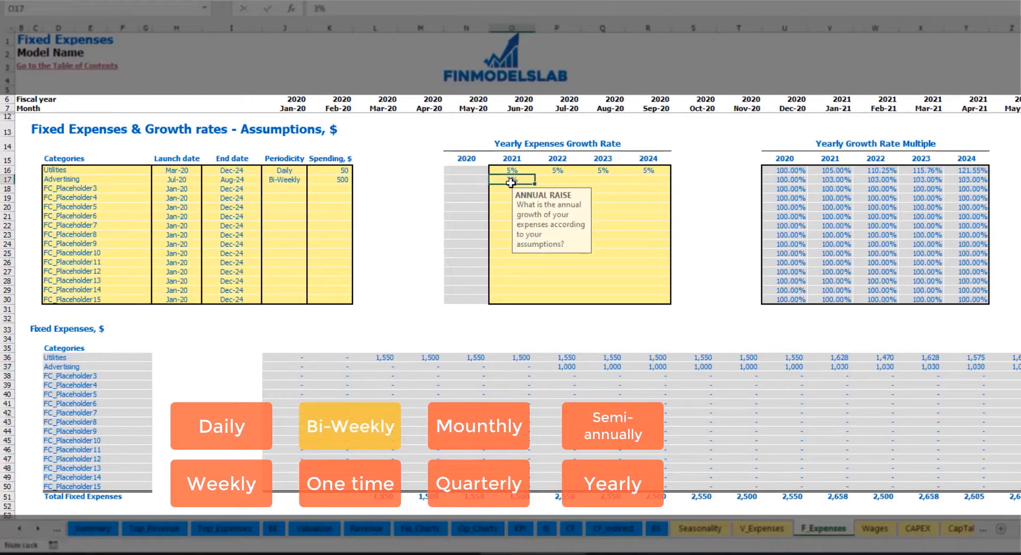
{"action": "key", "text": "ctrl+c"}
{"action": "key", "text": "Right"}
{"action": "key", "text": "shift+Right"}
{"action": "key", "text": "shift+Right"}
{"action": "key", "text": "ctrl+v"}
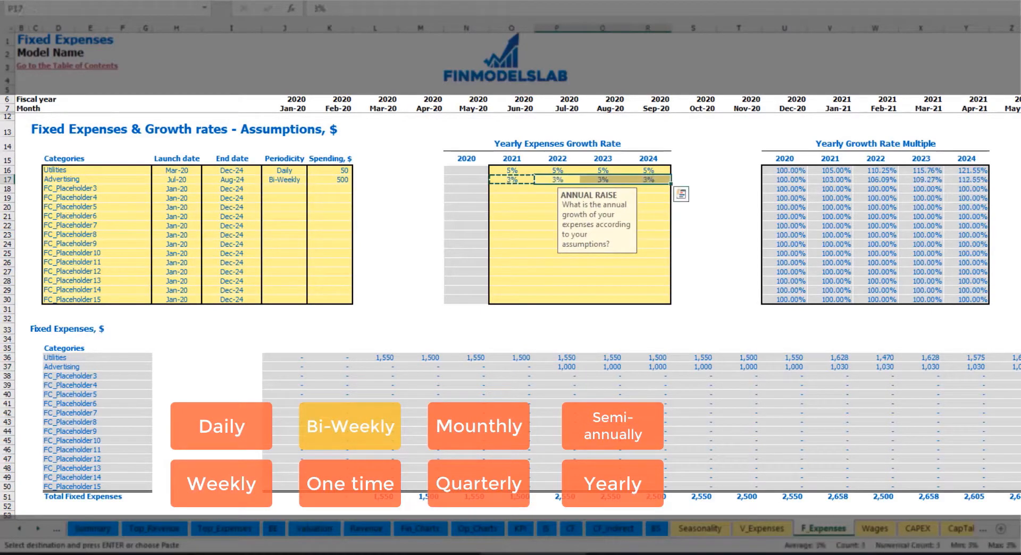
Review the Advertising amounts from Jan-21 through 2024 in the Fixed Expenses table, and return to the Advertising end date.
{"action": "left_click", "coordinate": [1019, 376]}
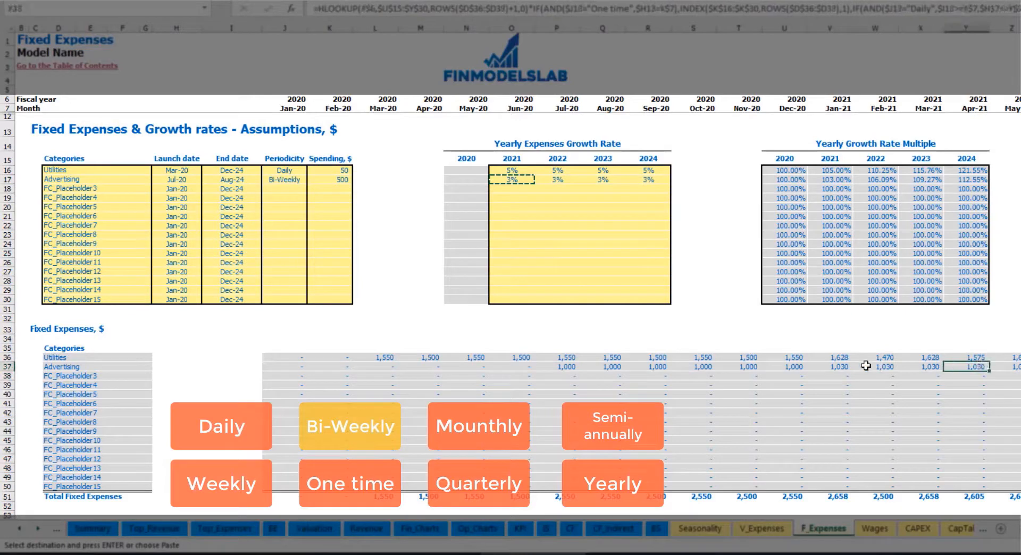
{"action": "left_click", "coordinate": [843, 366]}
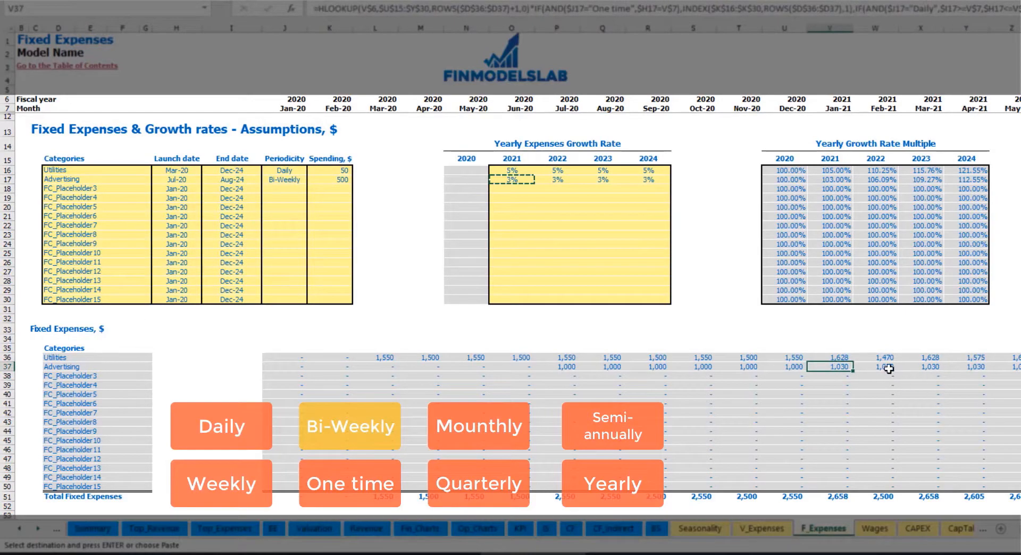
{"action": "scroll", "coordinate": [517, 297], "scroll_direction": "right", "scroll_amount": 14}
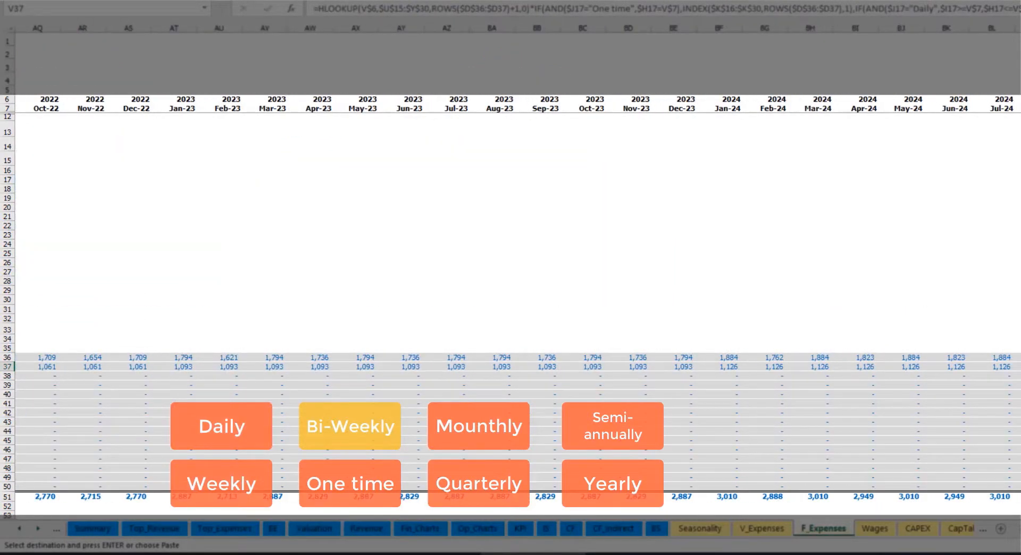
{"action": "left_click", "coordinate": [1018, 28]}
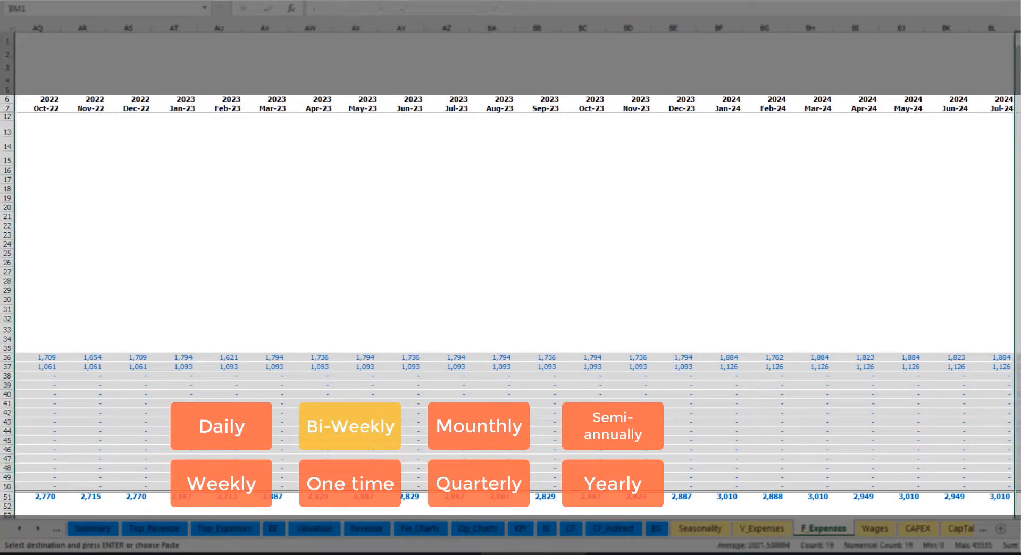
{"action": "scroll", "coordinate": [889, 481], "scroll_direction": "left", "scroll_amount": 14}
{"action": "left_click", "coordinate": [247, 179]}
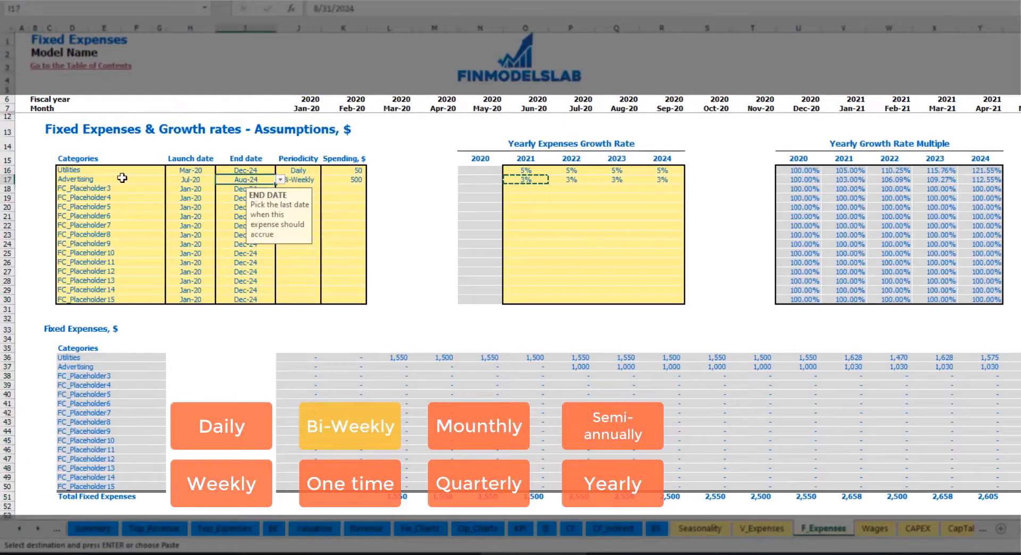
Rename the third fixed expense category, FC_Placeholder3, as Office Setup.
{"action": "left_click", "coordinate": [89, 188]}
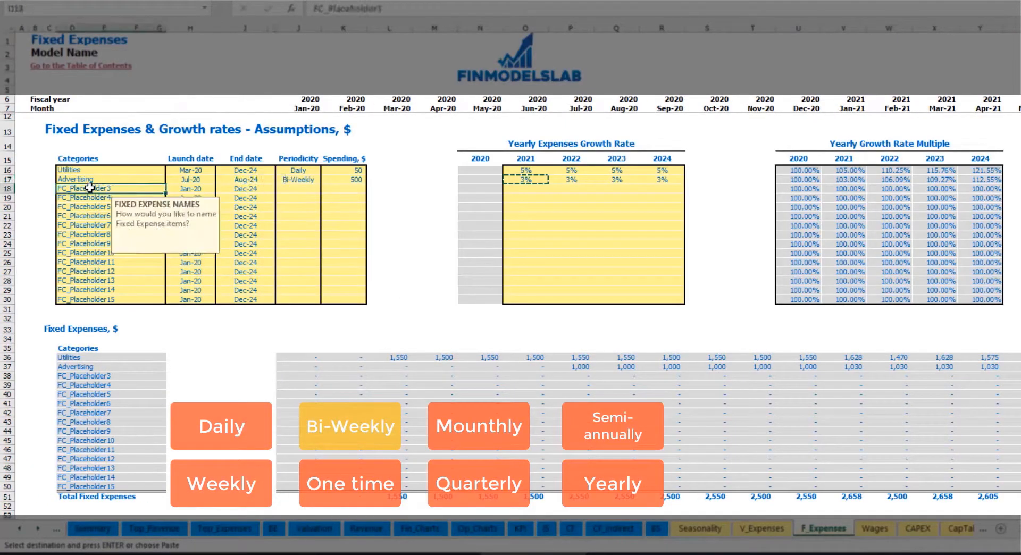
{"action": "type", "text": "Se"}
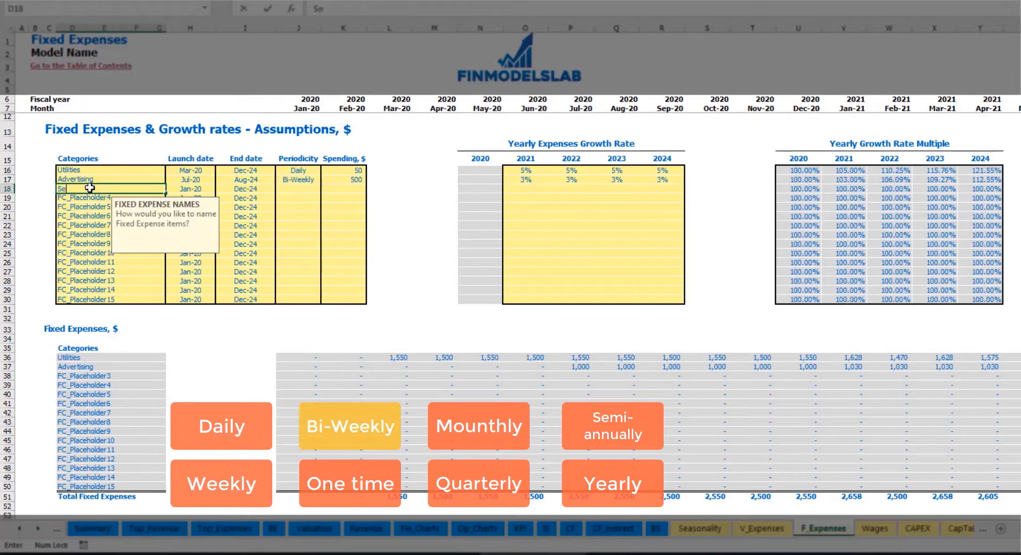
{"action": "type", "text": "Office Setup"}
{"action": "key", "text": "Return"}
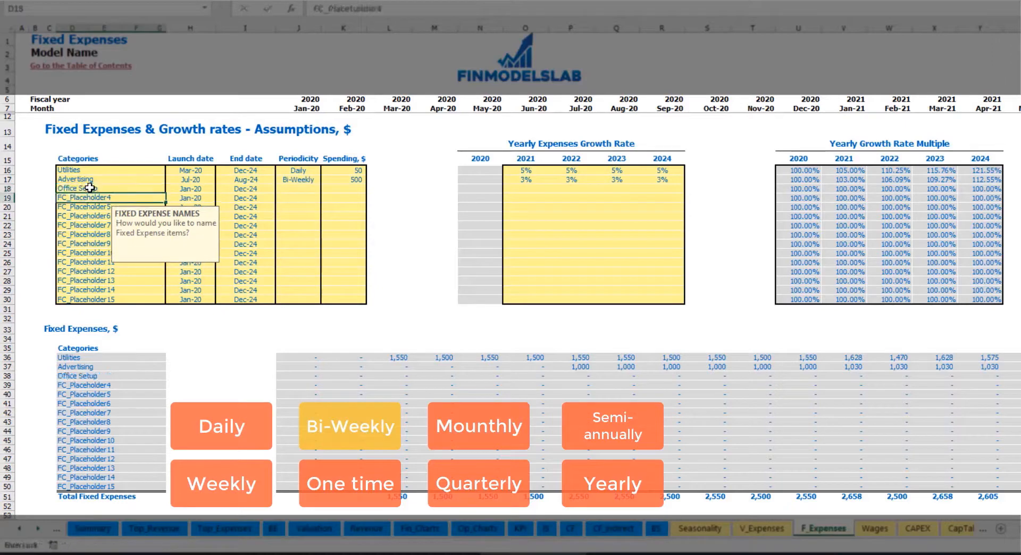
Set the Office Setup periodicity to One time and its launch date to Feb-20.
{"action": "left_click", "coordinate": [301, 190]}
{"action": "left_click", "coordinate": [325, 189]}
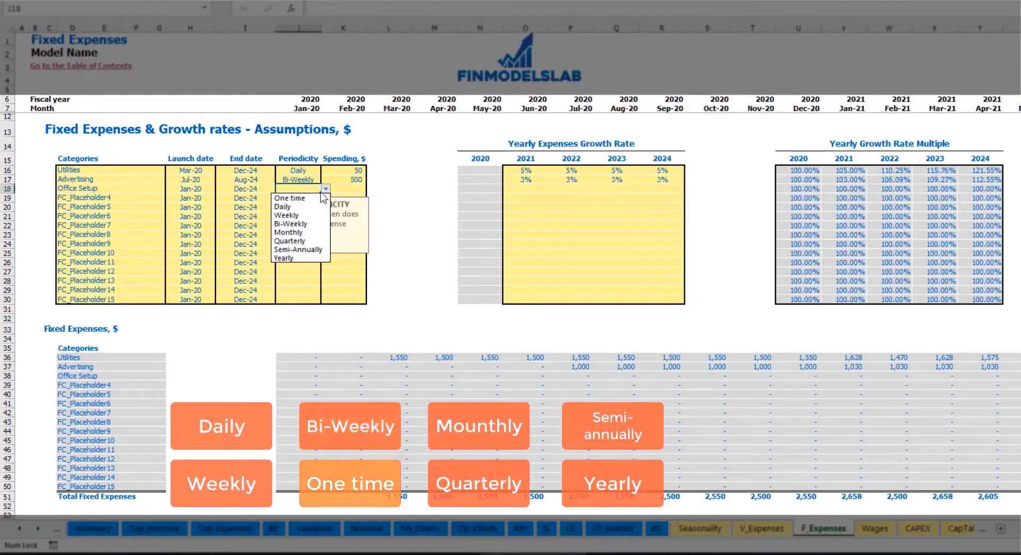
{"action": "left_click", "coordinate": [290, 198]}
{"action": "left_click", "coordinate": [199, 189]}
{"action": "left_click", "coordinate": [220, 189]}
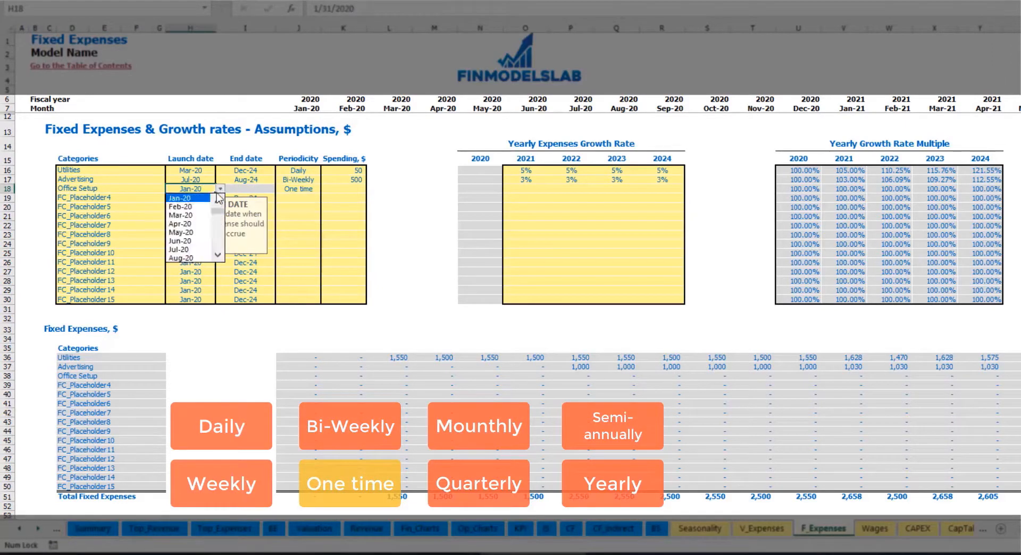
{"action": "left_click", "coordinate": [186, 206]}
Set the Office Setup spending to 5000 and check its growth rate cells and Feb-20 amount.
{"action": "left_click", "coordinate": [335, 189]}
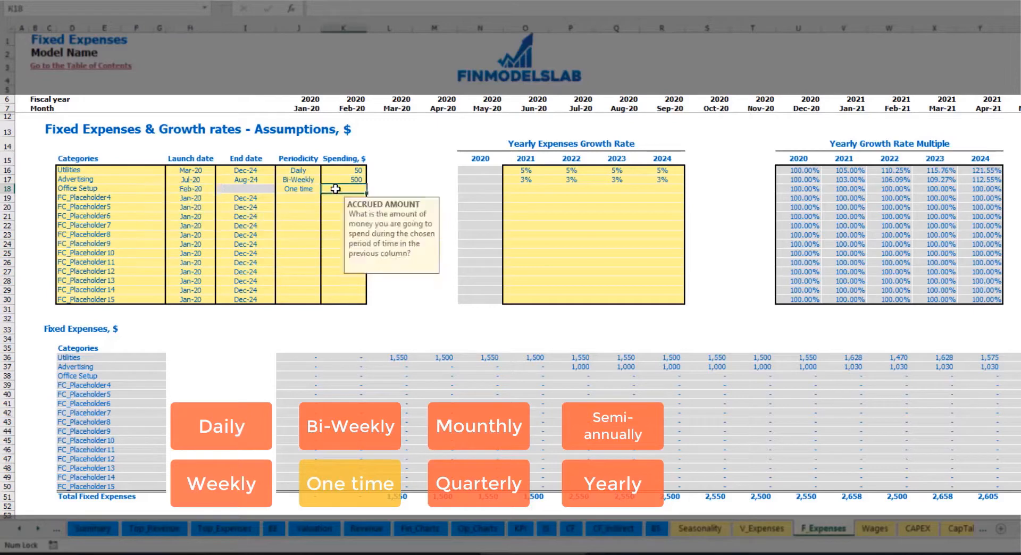
{"action": "type", "text": "5000"}
{"action": "key", "text": "Return"}
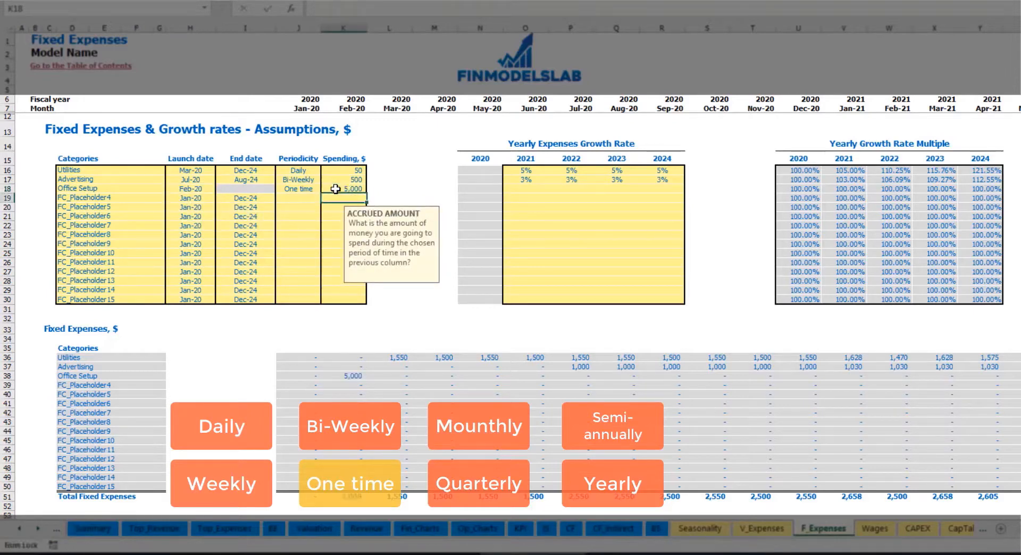
{"action": "left_click_drag", "start_coordinate": [525, 189], "coordinate": [652, 194]}
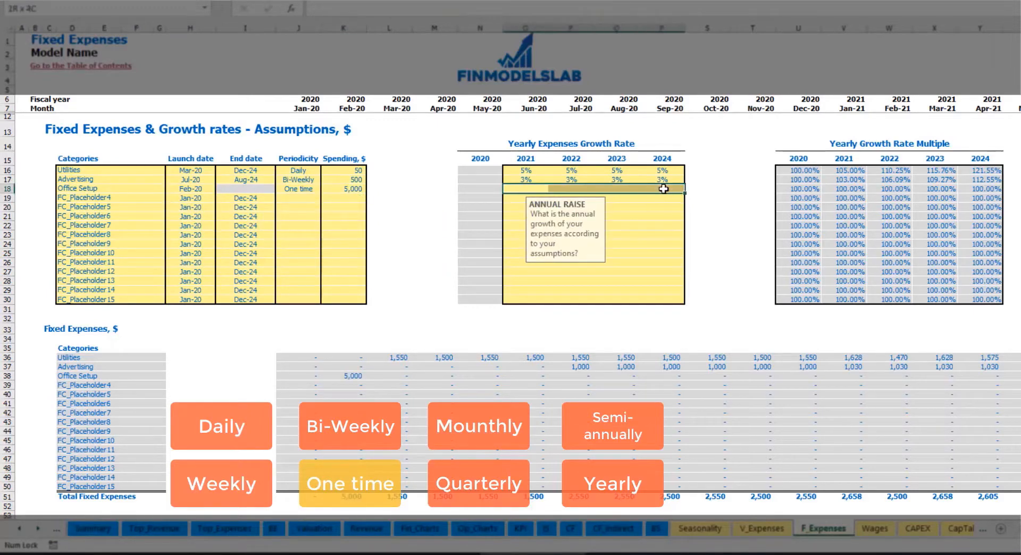
{"action": "left_click", "coordinate": [356, 376]}
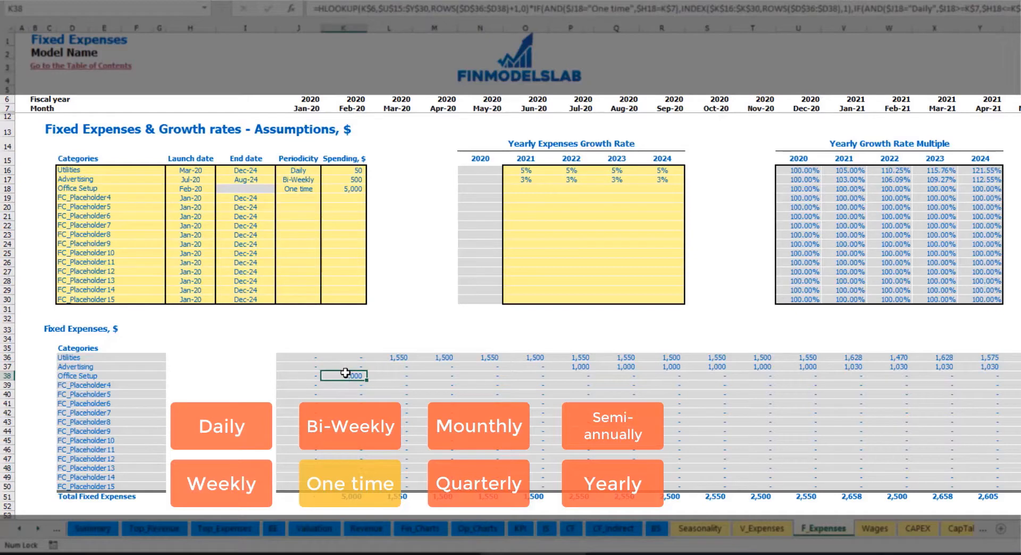
Rename the fourth fixed expense category, FC_Placeholder4, as Insurance.
{"action": "left_click", "coordinate": [141, 201]}
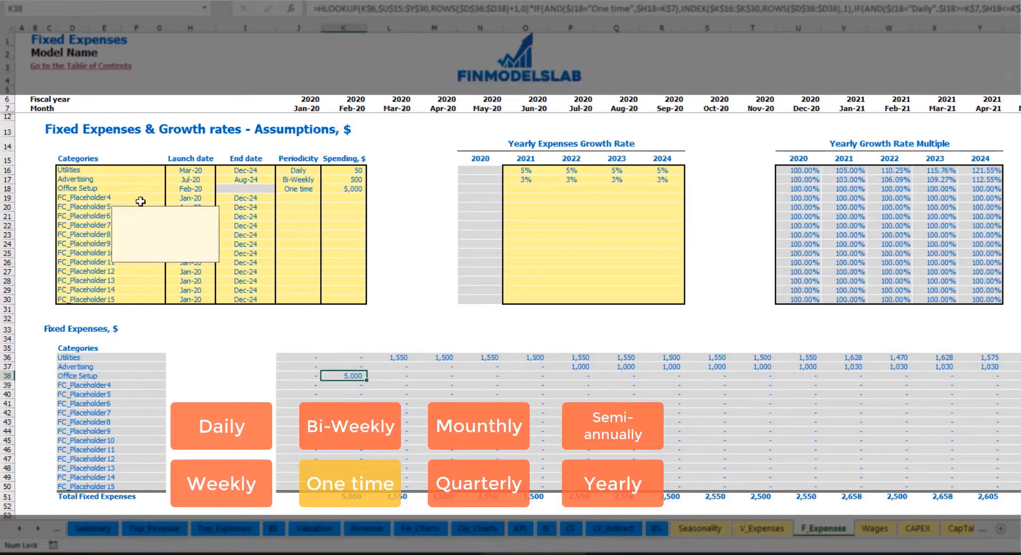
{"action": "type", "text": "Insurance"}
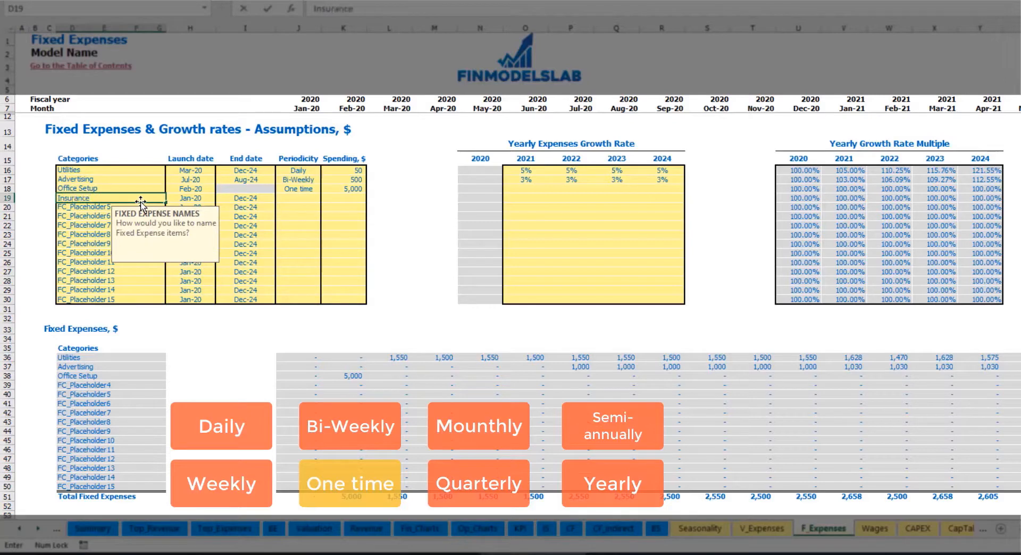
{"action": "key", "text": "Return"}
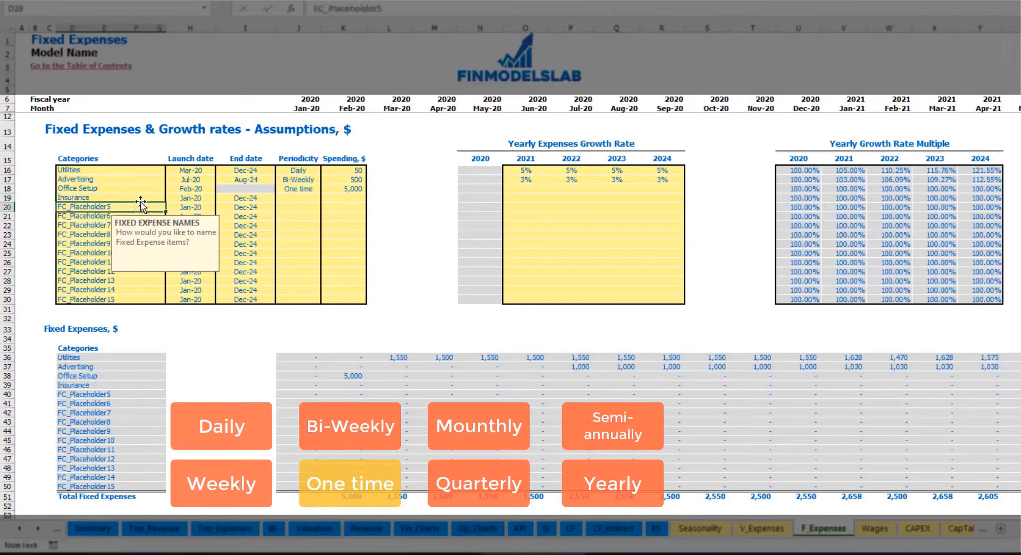
Check the Insurance launch and end dates, and set its periodicity to Monthly and its spending to 1000.
{"action": "left_click", "coordinate": [192, 198]}
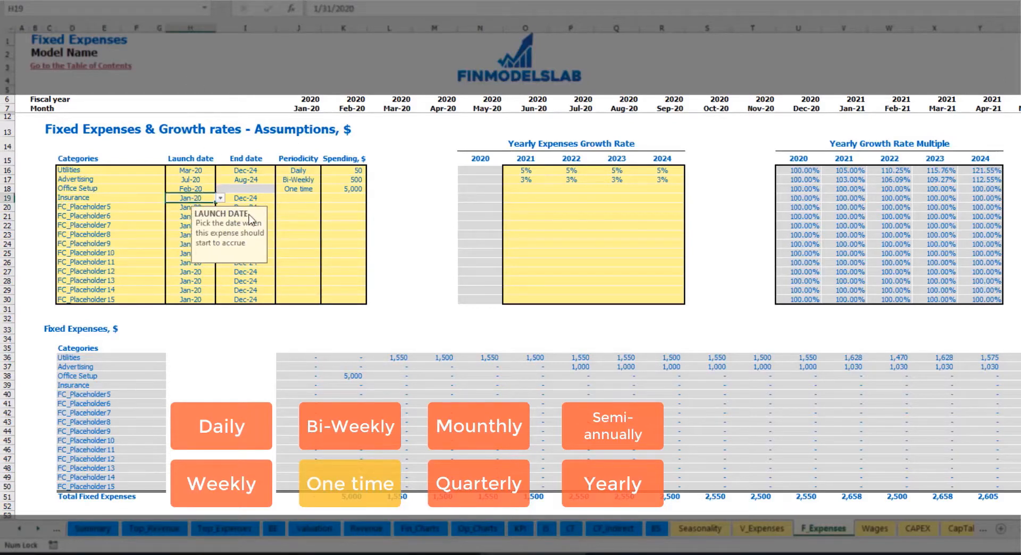
{"action": "left_click", "coordinate": [258, 198]}
{"action": "left_click", "coordinate": [308, 198]}
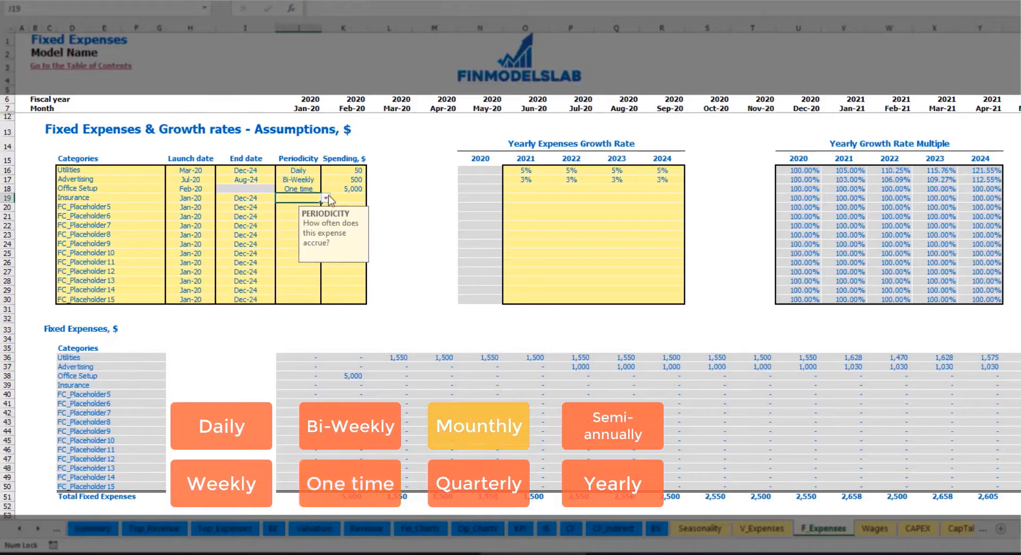
{"action": "left_click", "coordinate": [324, 198]}
{"action": "left_click", "coordinate": [290, 241]}
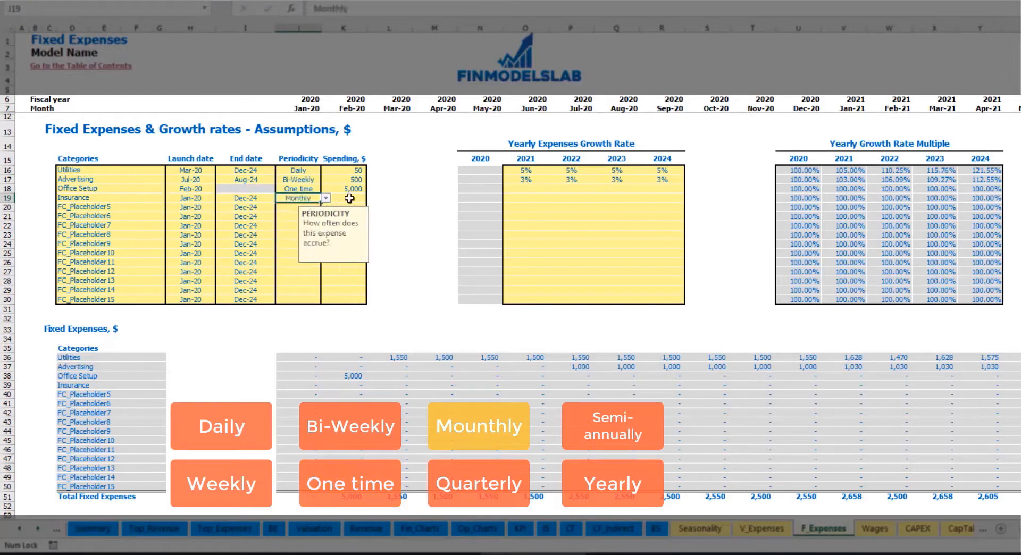
{"action": "left_click", "coordinate": [350, 198]}
{"action": "type", "text": "1000"}
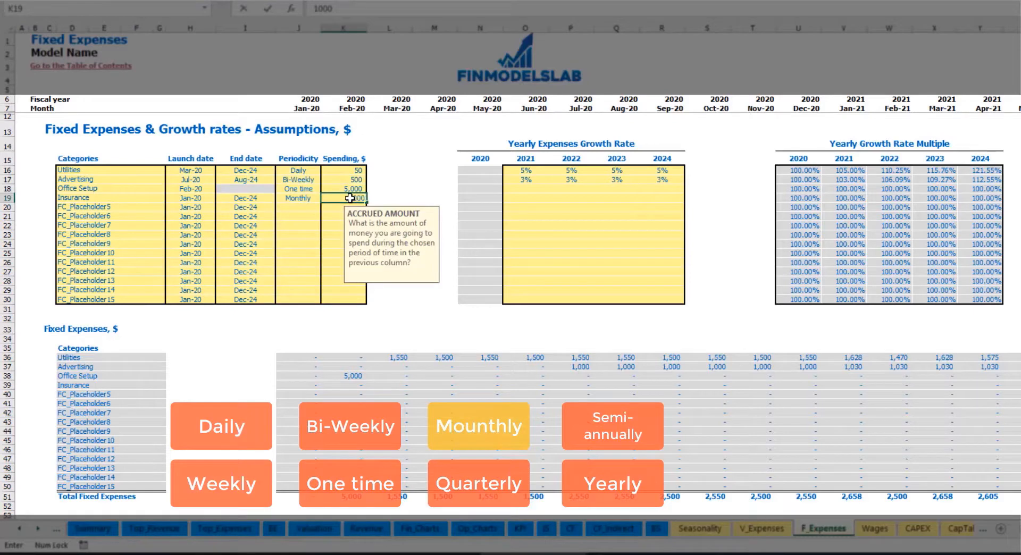
Set the Insurance yearly expenses growth rates to 5% for 2021, 3% for 2022, 2% for 2023 and 1% for 2024.
{"action": "left_click", "coordinate": [515, 202]}
{"action": "type", "text": "5"}
{"action": "key", "text": "Return"}
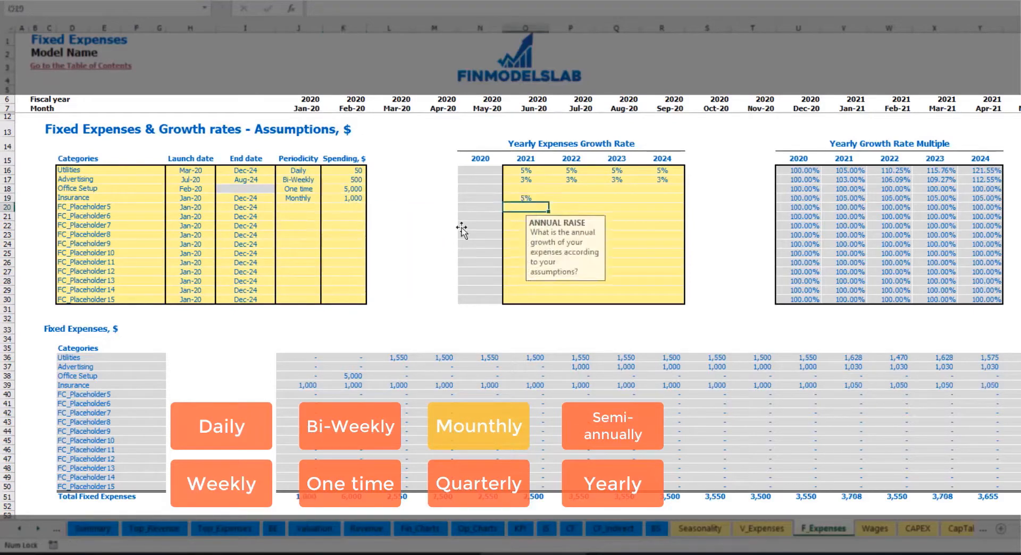
{"action": "key", "text": "Up"}
{"action": "key", "text": "Right"}
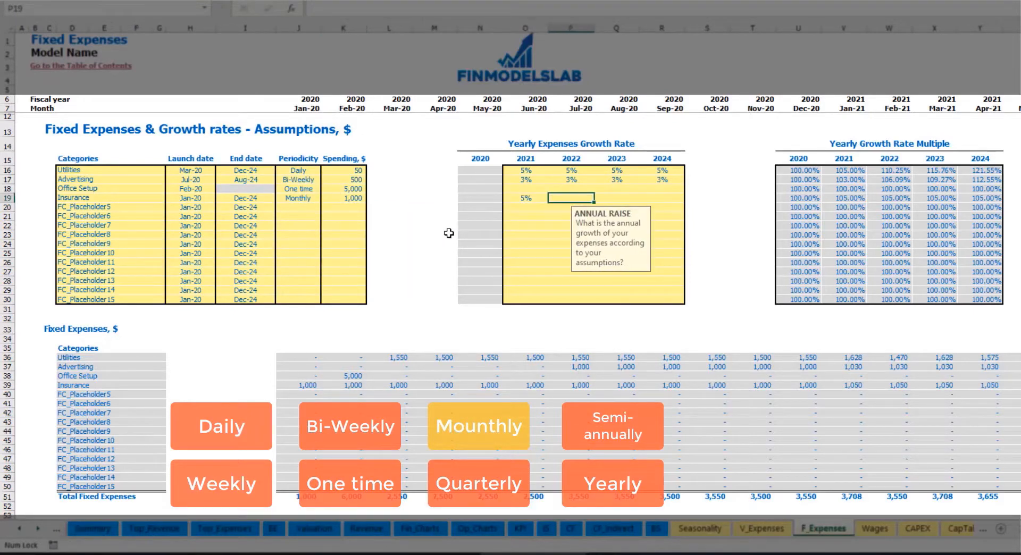
{"action": "type", "text": "5"}
{"action": "key", "text": "Right"}
{"action": "type", "text": "2"}
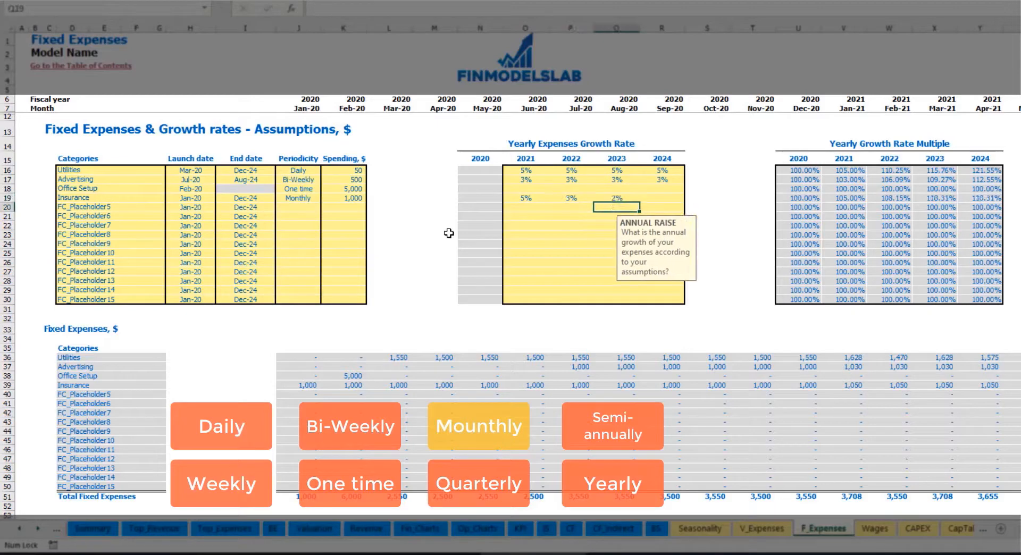
{"action": "key", "text": "Right"}
{"action": "type", "text": "1"}
{"action": "key", "text": "Return"}
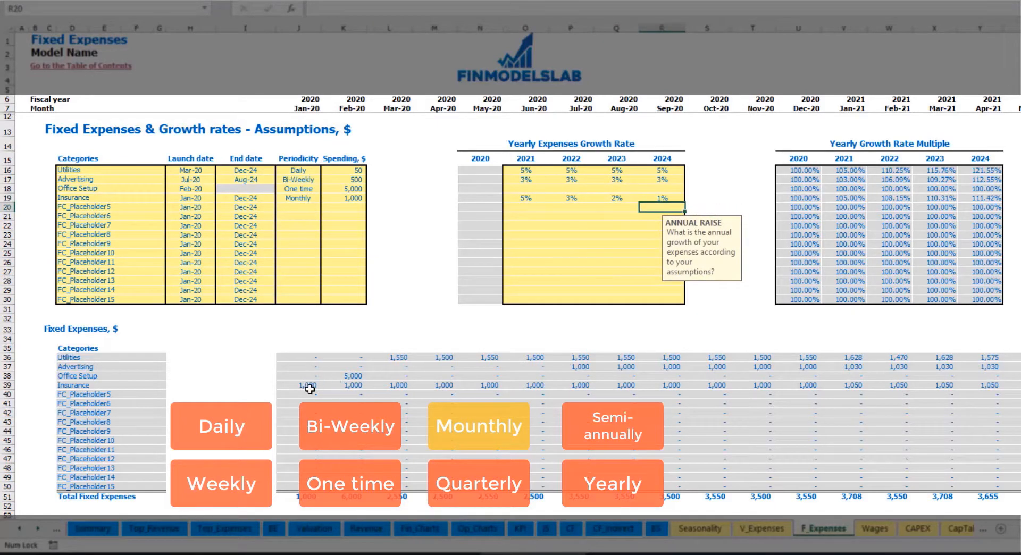
Review the monthly Insurance amounts across 2020 and 2021 in the Fixed Expenses table.
{"action": "left_click_drag", "start_coordinate": [307, 387], "coordinate": [831, 386]}
{"action": "left_click", "coordinate": [829, 385]}
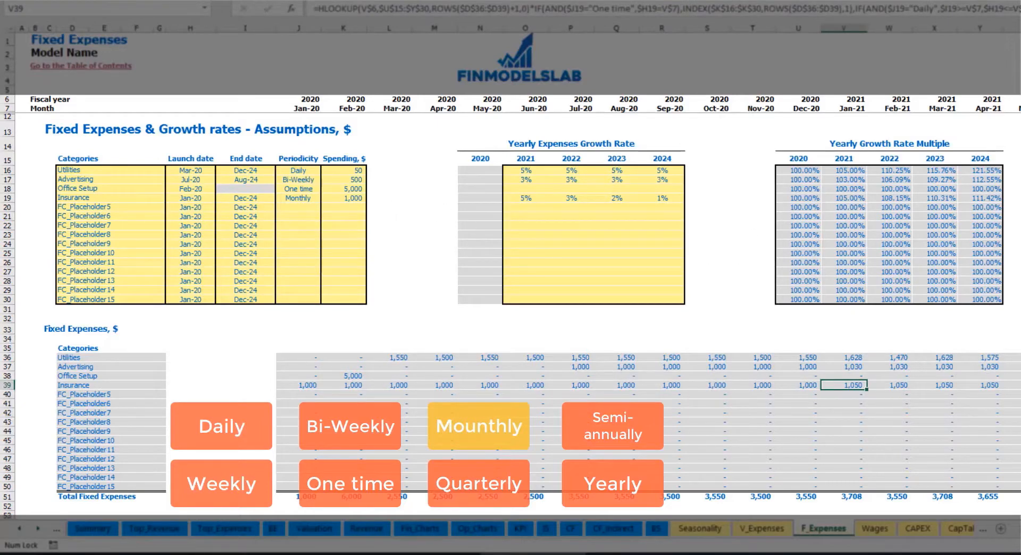
{"action": "scroll", "coordinate": [519, 261], "scroll_direction": "right", "scroll_amount": 5}
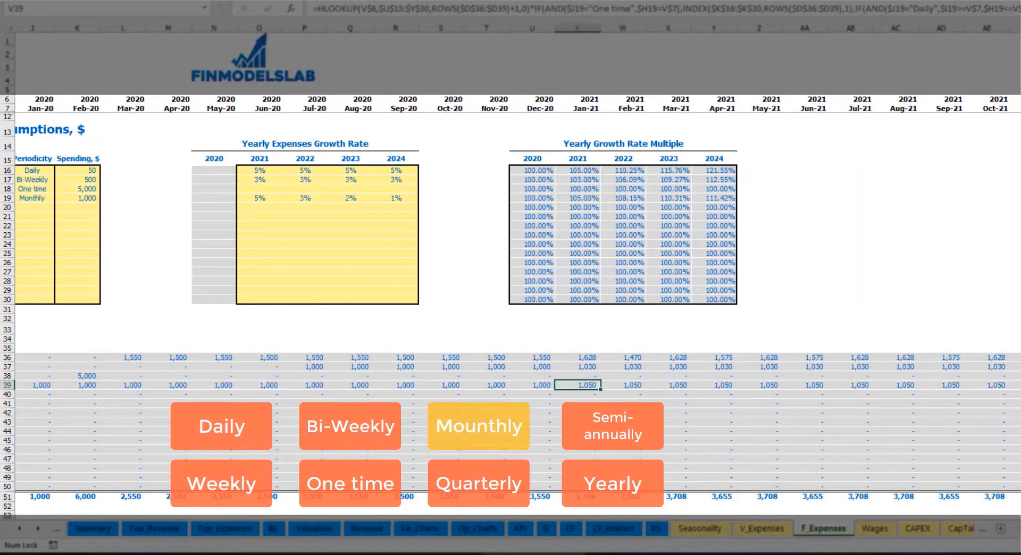
{"action": "scroll", "coordinate": [519, 261], "scroll_direction": "left", "scroll_amount": 1}
{"action": "left_click", "coordinate": [1020, 28]}
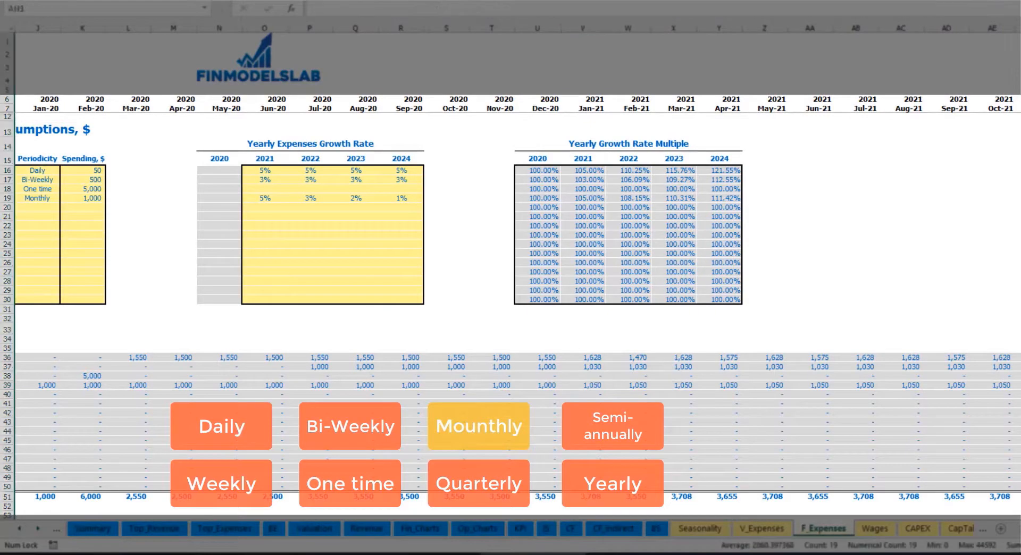
{"action": "left_click", "coordinate": [1020, 386]}
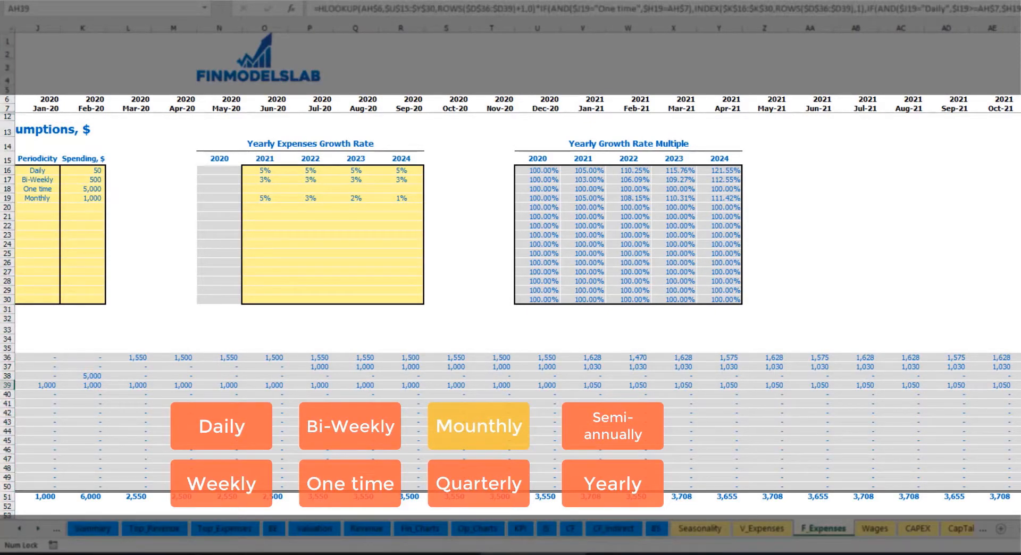
Change the Insurance periodicity to Quarterly and check its quarterly amounts from Jan-20 in the Fixed Expenses table.
{"action": "scroll", "coordinate": [485, 336], "scroll_direction": "left", "scroll_amount": 5}
{"action": "left_click", "coordinate": [310, 198]}
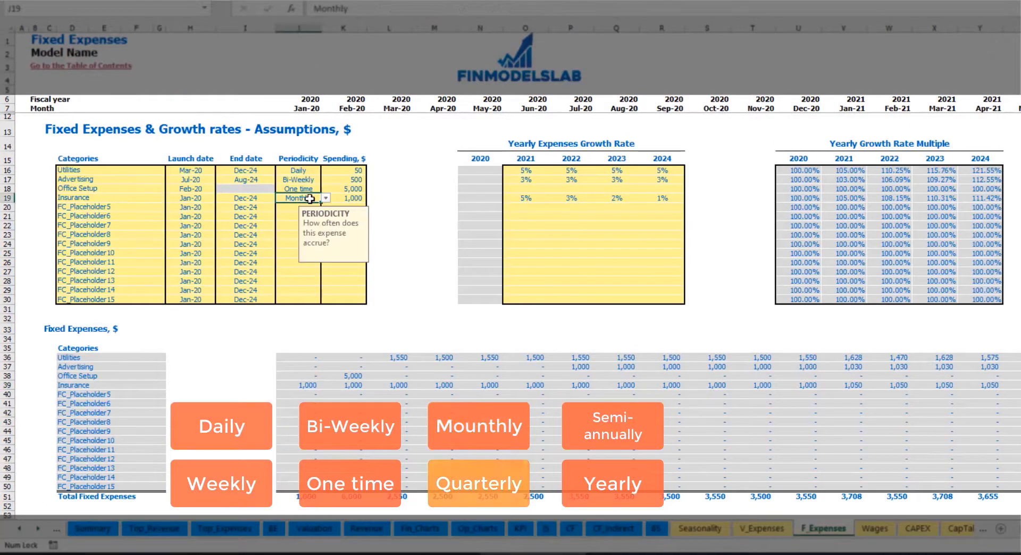
{"action": "left_click", "coordinate": [325, 198]}
{"action": "left_click", "coordinate": [321, 250]}
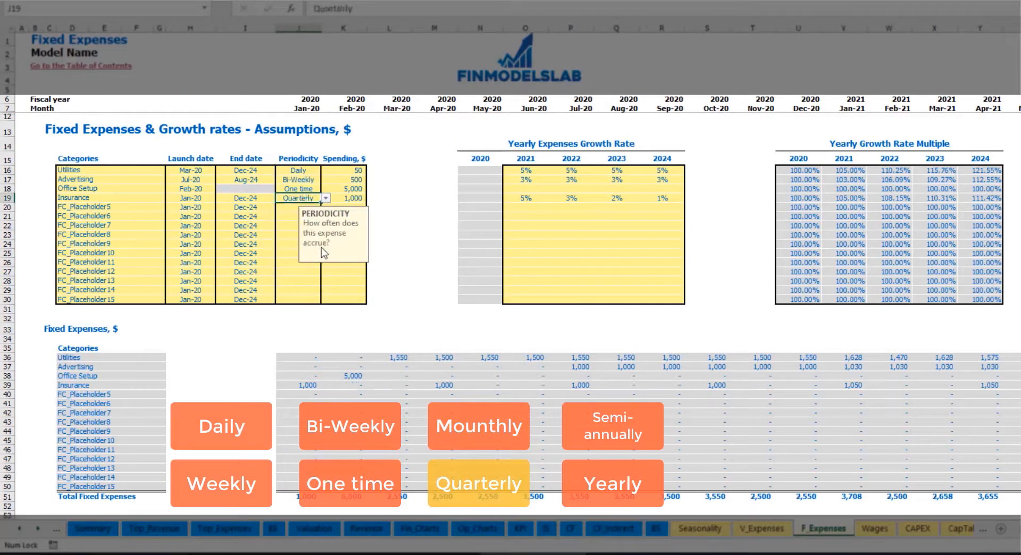
{"action": "left_click", "coordinate": [295, 386]}
{"action": "left_click", "coordinate": [440, 383]}
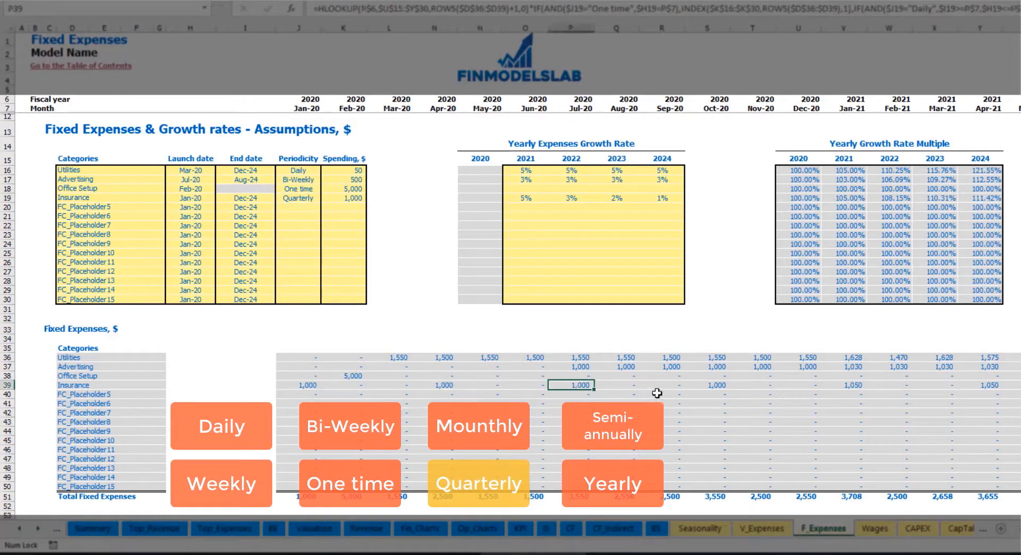
Change the Insurance launch date to Feb-20 and check its quarterly amounts for Feb-20, May-20 and Aug-20.
{"action": "left_click", "coordinate": [206, 198]}
{"action": "left_click", "coordinate": [219, 198]}
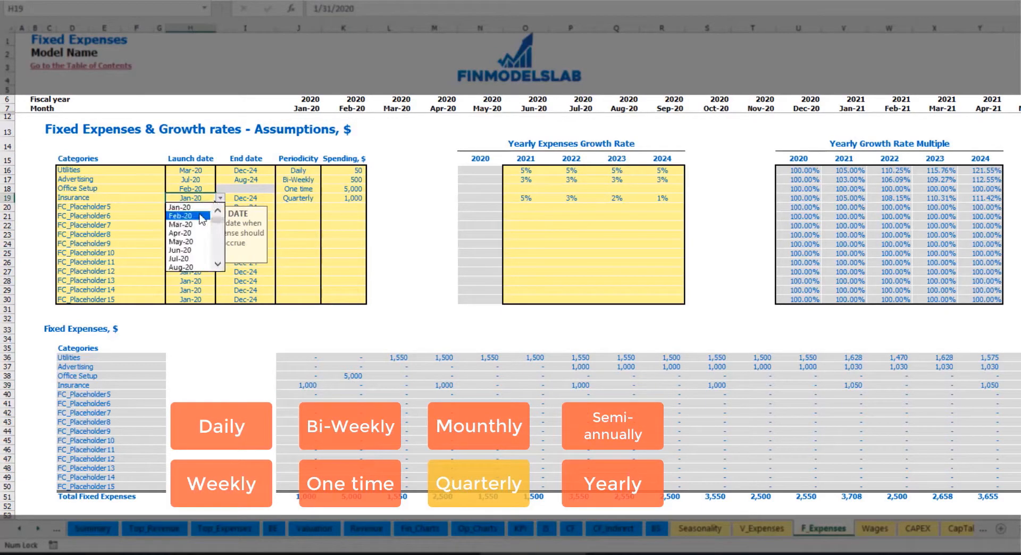
{"action": "left_click", "coordinate": [200, 215]}
{"action": "left_click", "coordinate": [357, 382]}
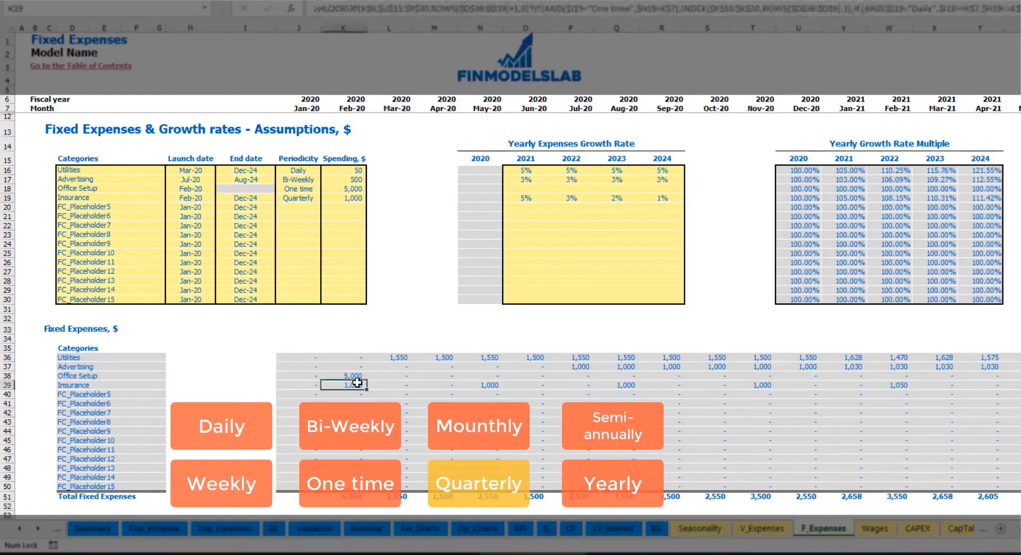
{"action": "left_click", "coordinate": [488, 385]}
{"action": "left_click", "coordinate": [630, 384]}
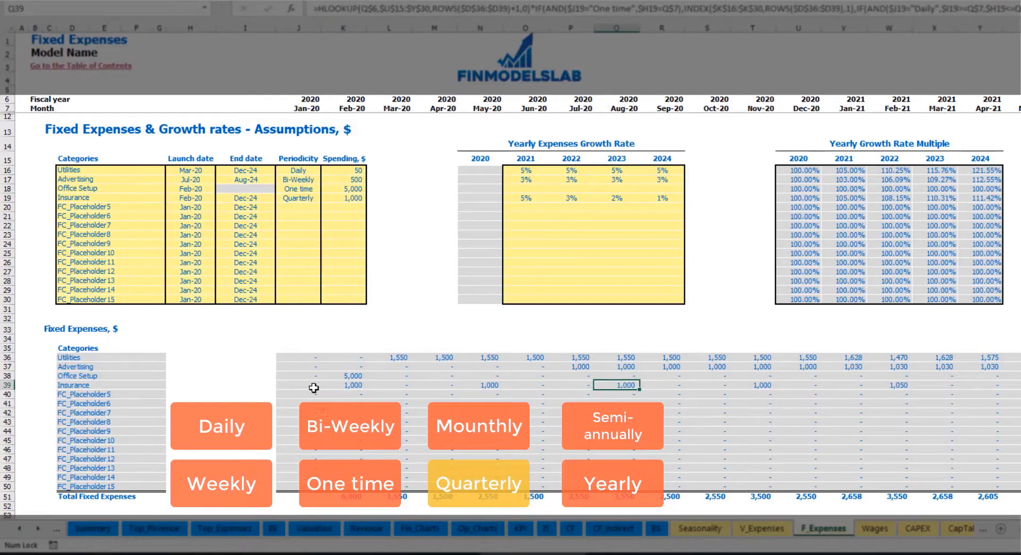
Change the Insurance periodicity to Semi-Annually and check its amounts for Feb-20, Aug-20 and Feb-21 in the Fixed Expenses table.
{"action": "left_click", "coordinate": [351, 385]}
{"action": "left_click", "coordinate": [488, 385]}
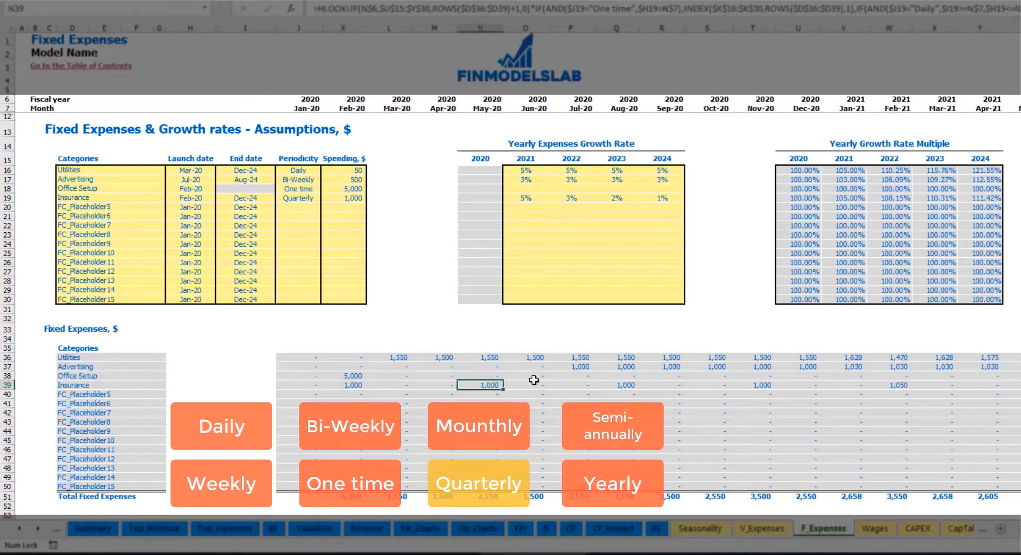
{"action": "left_click", "coordinate": [311, 199]}
{"action": "left_click", "coordinate": [325, 198]}
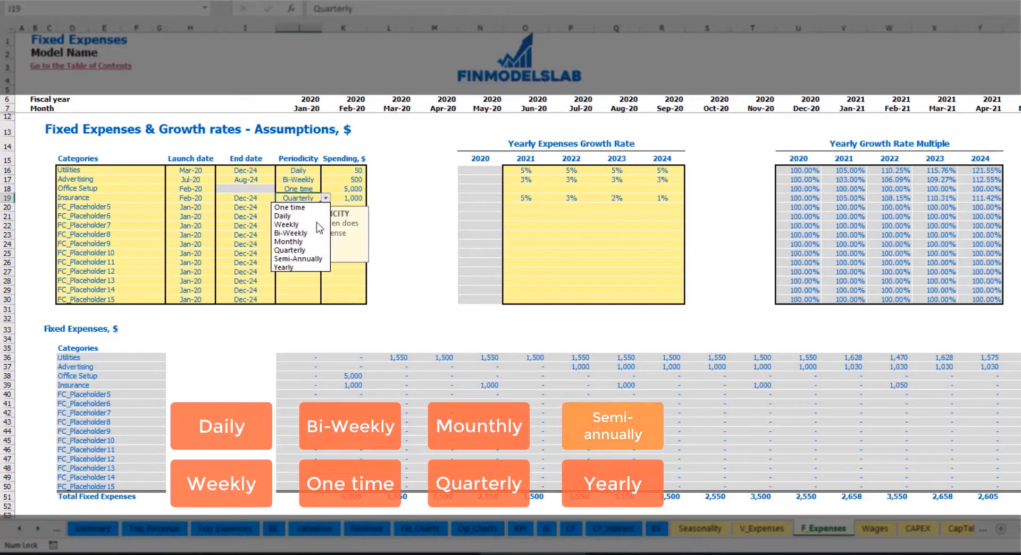
{"action": "left_click", "coordinate": [298, 259]}
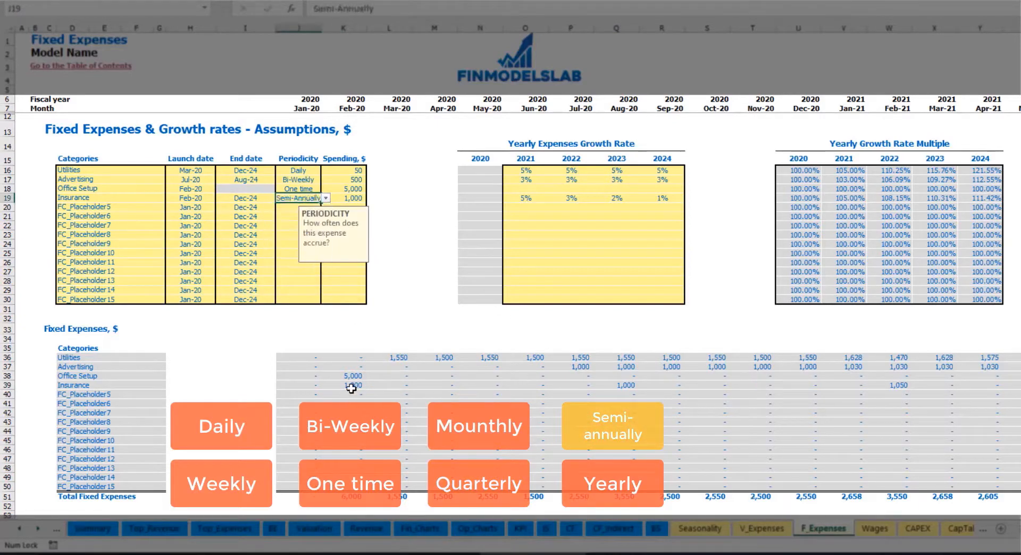
{"action": "left_click", "coordinate": [351, 385]}
{"action": "left_click_drag", "start_coordinate": [366, 389], "coordinate": [864, 388]}
{"action": "left_click", "coordinate": [632, 387]}
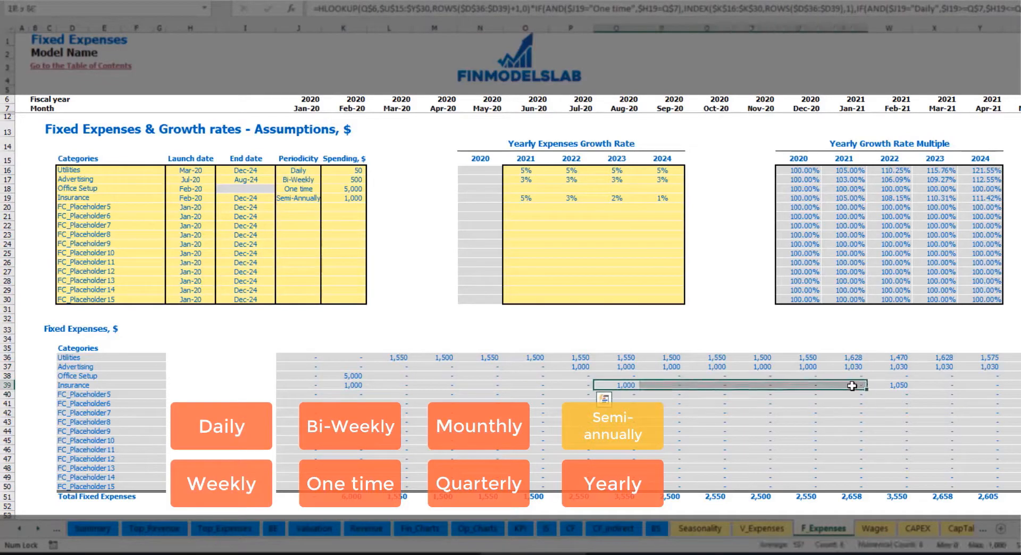
{"action": "left_click", "coordinate": [888, 393]}
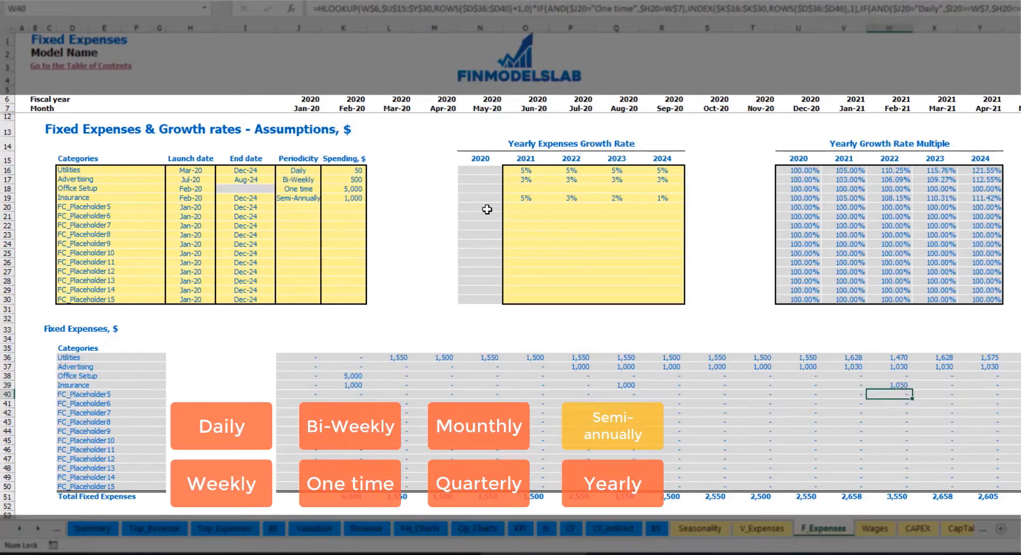
Set the Insurance periodicity to Yearly and check its yearly amounts from Feb-20 along with its launch and end dates.
{"action": "left_click", "coordinate": [314, 197]}
{"action": "left_click", "coordinate": [325, 198]}
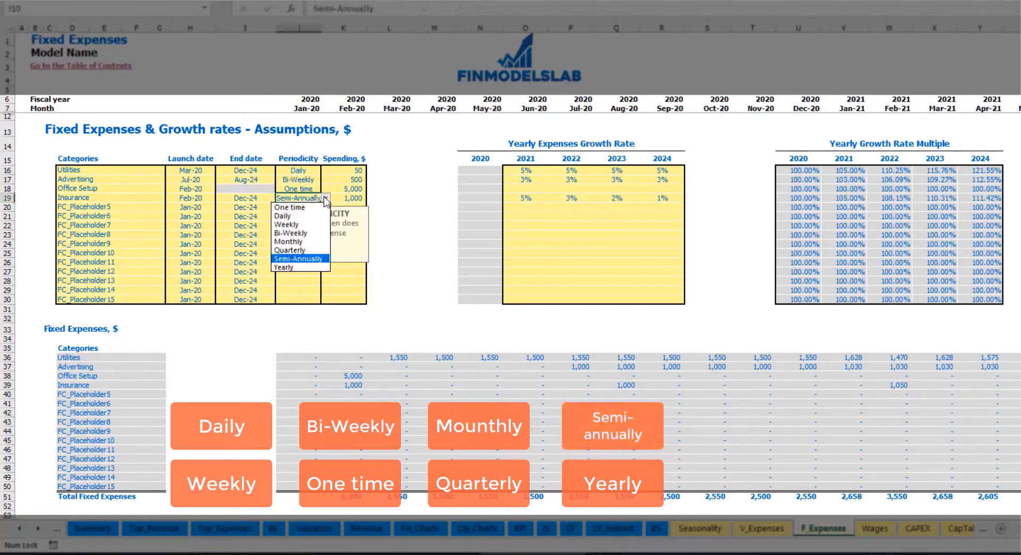
{"action": "left_click", "coordinate": [291, 267]}
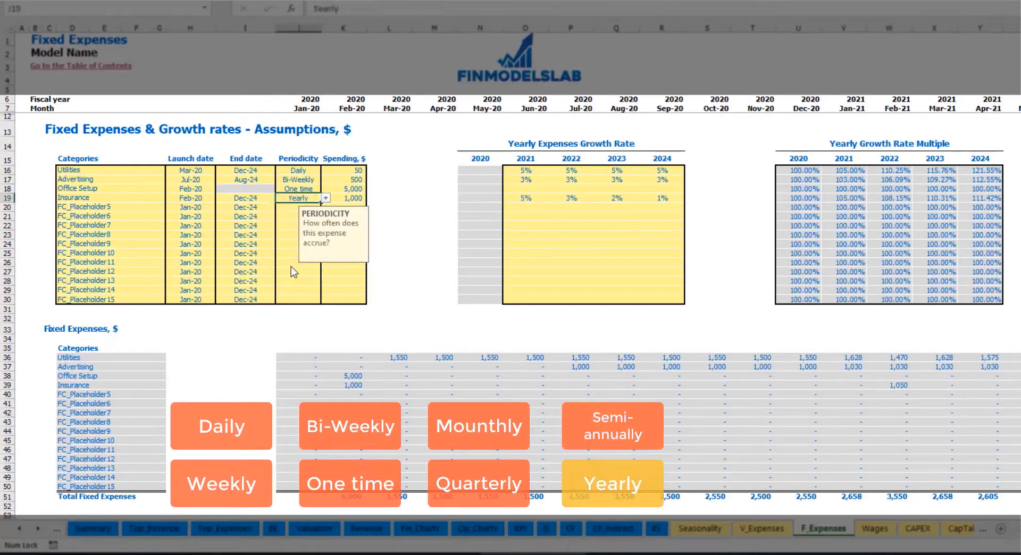
{"action": "left_click", "coordinate": [346, 387]}
{"action": "left_click_drag", "start_coordinate": [365, 390], "coordinate": [1020, 387]}
{"action": "left_click", "coordinate": [198, 200]}
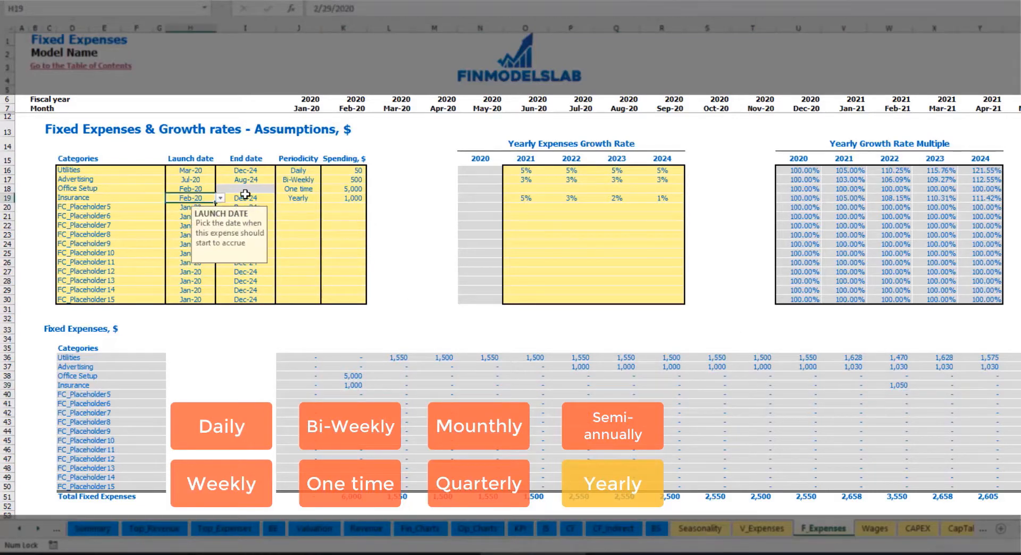
{"action": "left_click", "coordinate": [245, 196]}
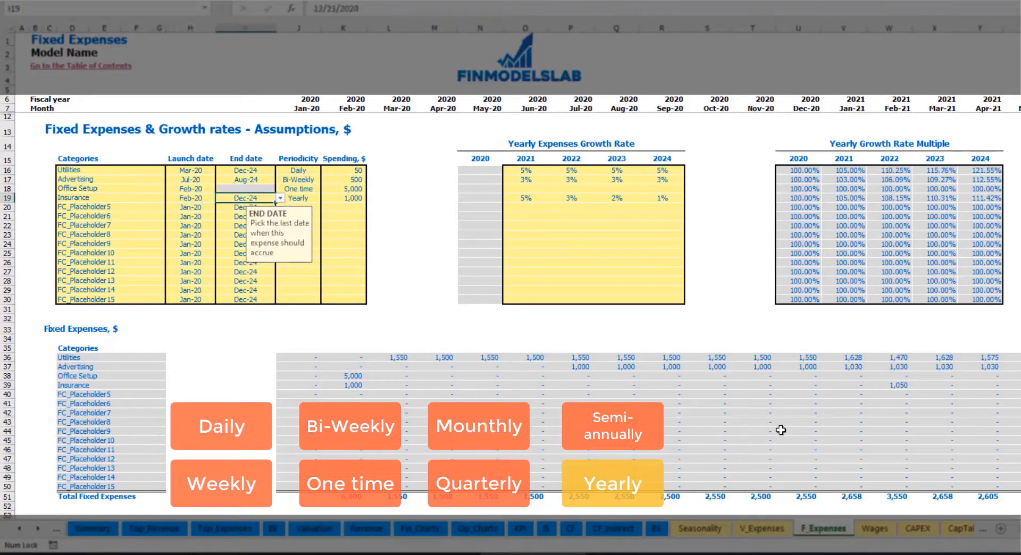
{"action": "left_click", "coordinate": [714, 300]}
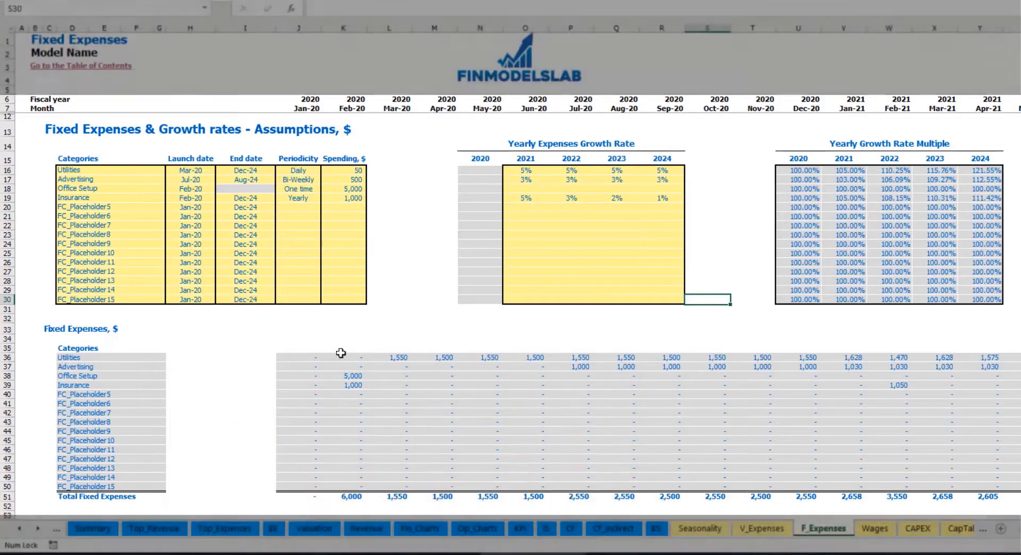
Review the Fixed Expenses table, and expand Total Fixed Expenses on the IS sheet to check the individual categories.
{"action": "left_click_drag", "start_coordinate": [296, 356], "coordinate": [936, 486]}
{"action": "left_click", "coordinate": [545, 528]}
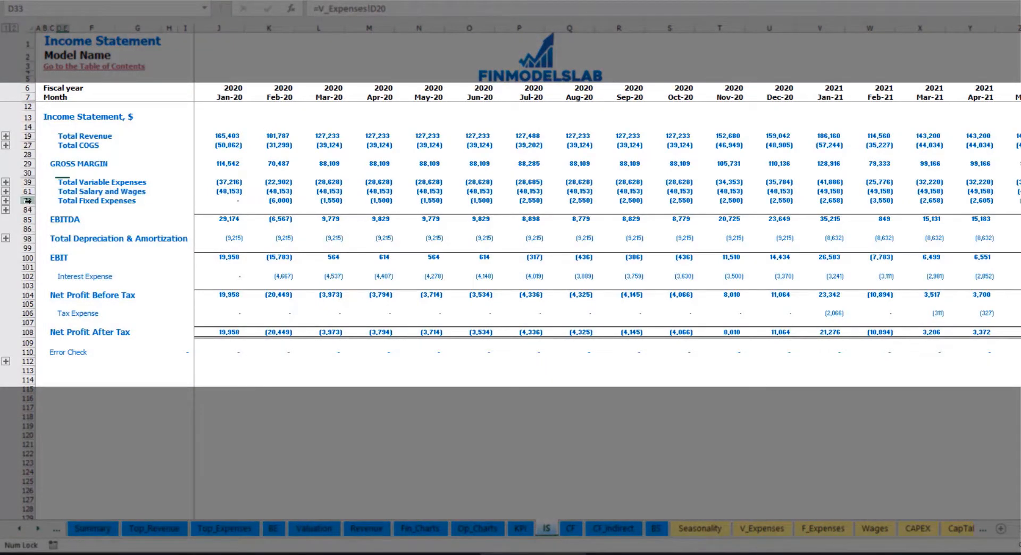
{"action": "left_click", "coordinate": [61, 201]}
{"action": "left_click", "coordinate": [6, 201]}
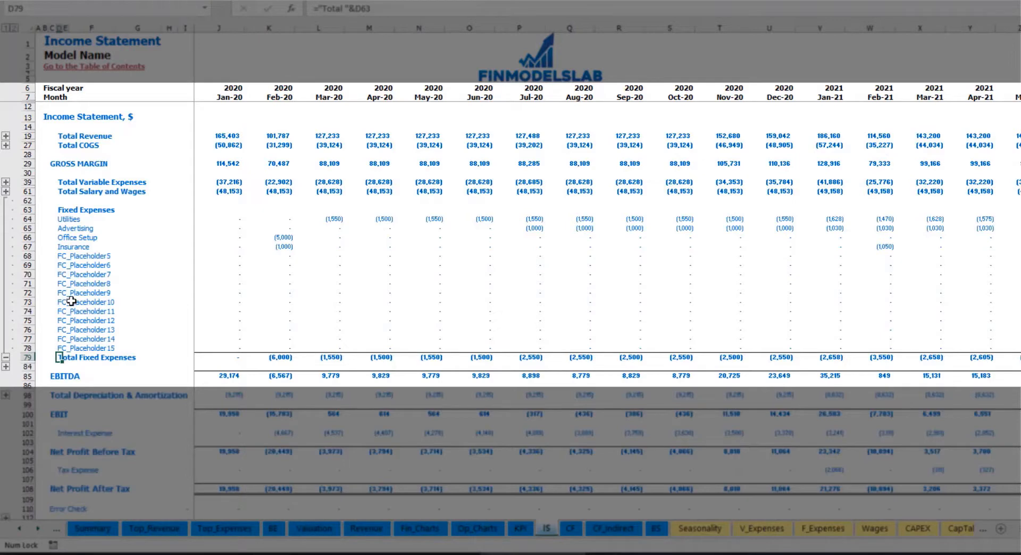
{"action": "left_click_drag", "start_coordinate": [29, 219], "coordinate": [68, 348]}
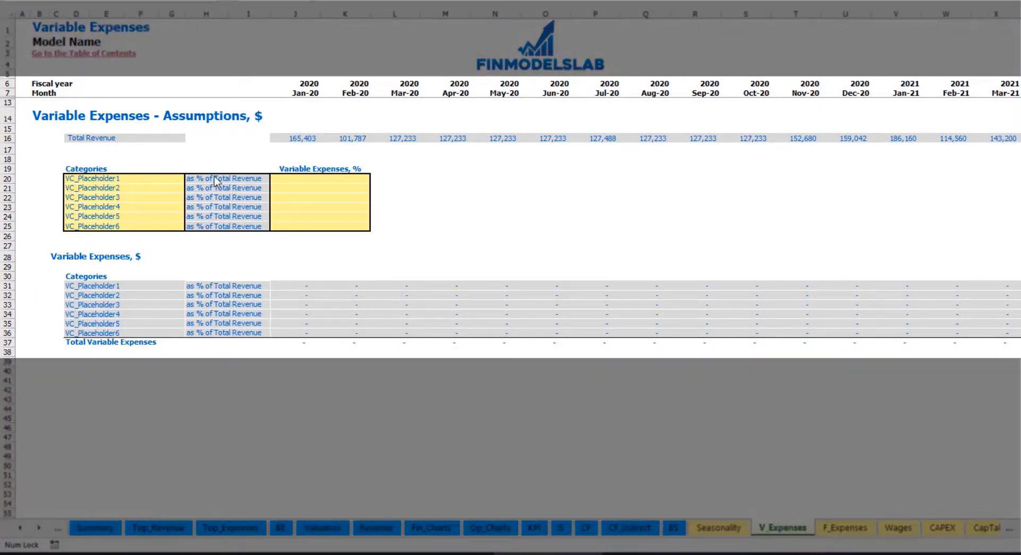
Name the first category on the Variable Expenses sheet Bank fees and set its share of total revenue to 2.5%.
{"action": "left_click", "coordinate": [111, 179]}
{"action": "type", "text": "Ban"}
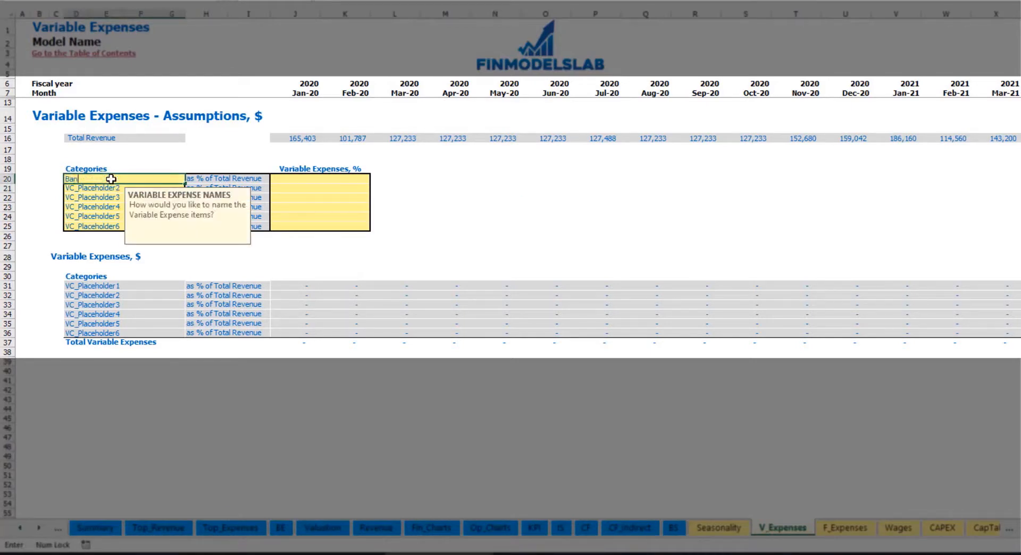
{"action": "type", "text": "k fees"}
{"action": "key", "text": "Return"}
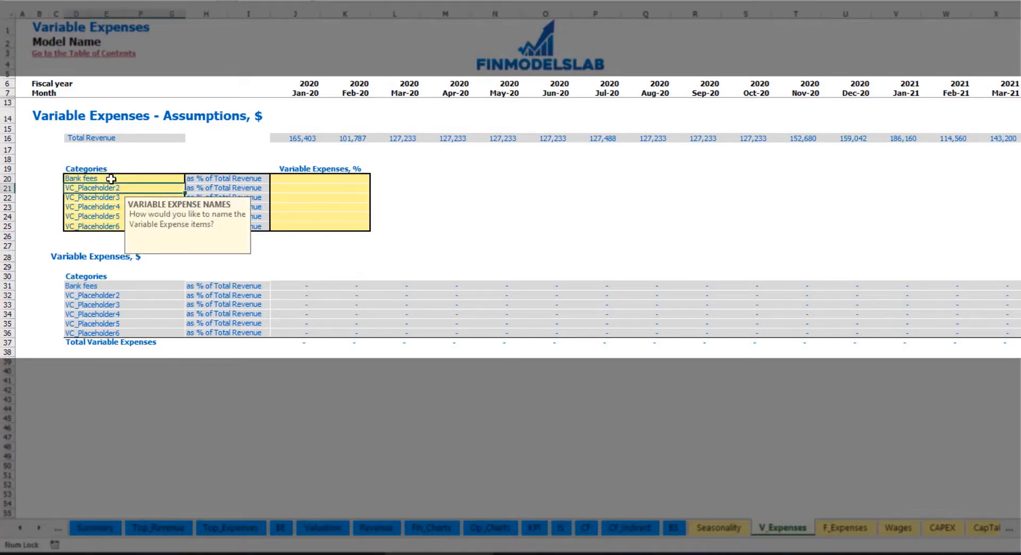
{"action": "left_click", "coordinate": [302, 179]}
{"action": "type", "text": "2.5%"}
{"action": "key", "text": "Return"}
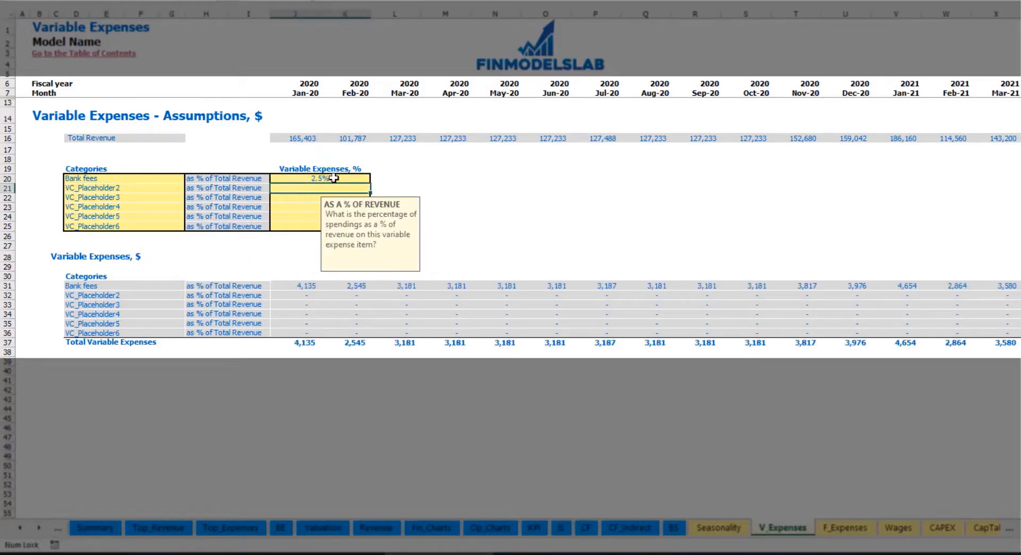
Compare the monthly Total Revenue row with the calculated Bank fees amounts across the forecast months.
{"action": "left_click_drag", "start_coordinate": [298, 139], "coordinate": [795, 141]}
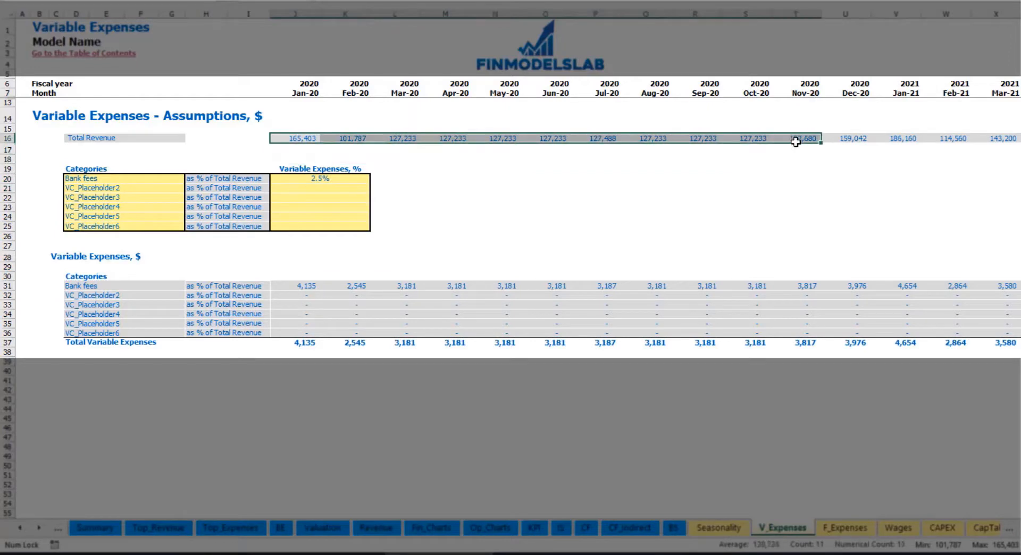
{"action": "scroll", "coordinate": [517, 213], "scroll_direction": "right", "scroll_amount": 15}
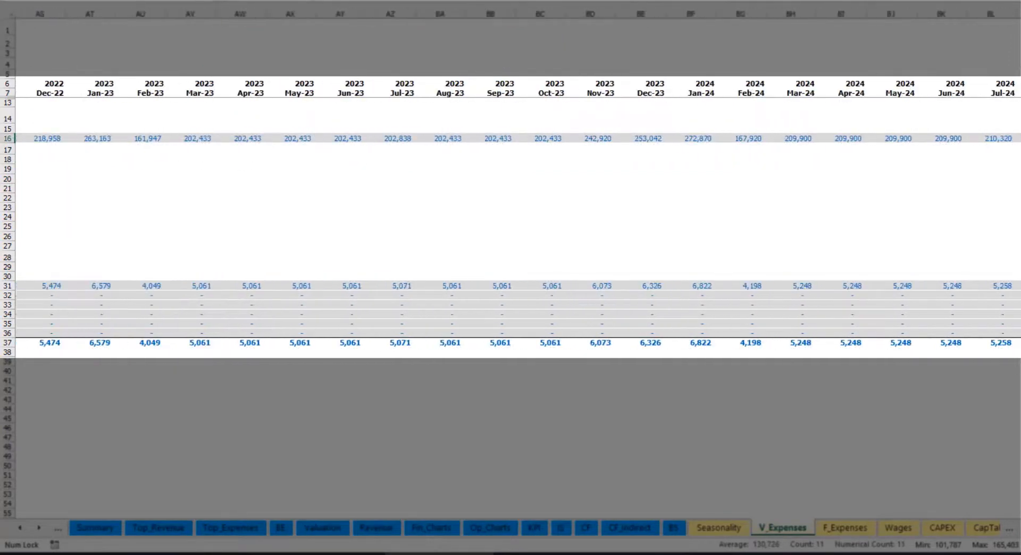
{"action": "scroll", "coordinate": [517, 213], "scroll_direction": "left", "scroll_amount": 15}
{"action": "left_click", "coordinate": [316, 285]}
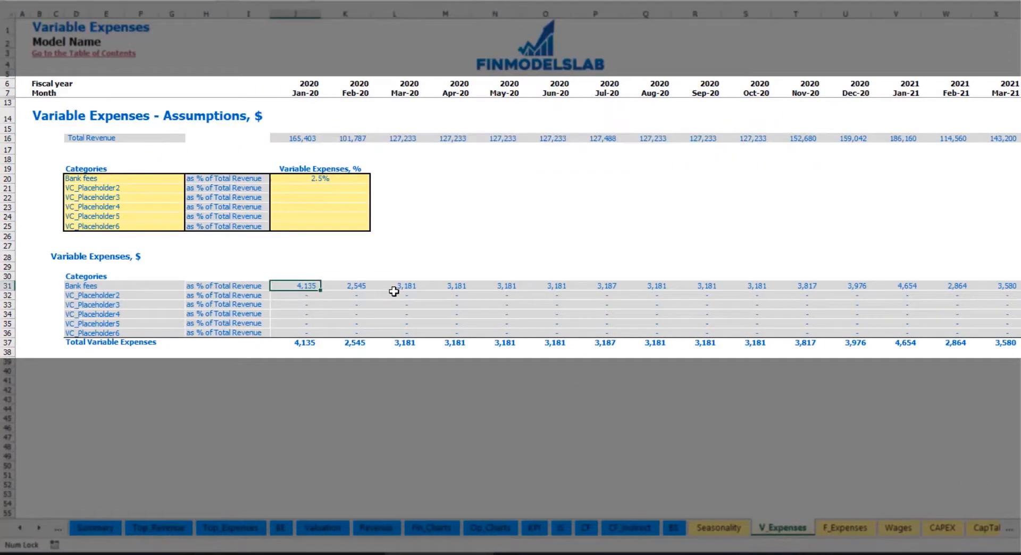
{"action": "left_click", "coordinate": [395, 287]}
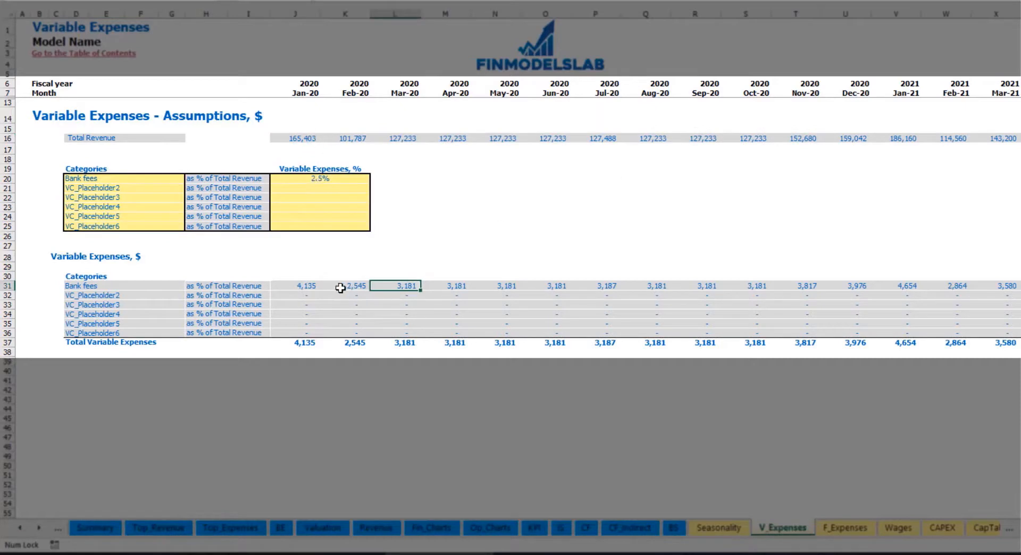
Name the second variable expense category Other Var Exp and set its share of total revenue to 5%.
{"action": "left_click", "coordinate": [128, 189]}
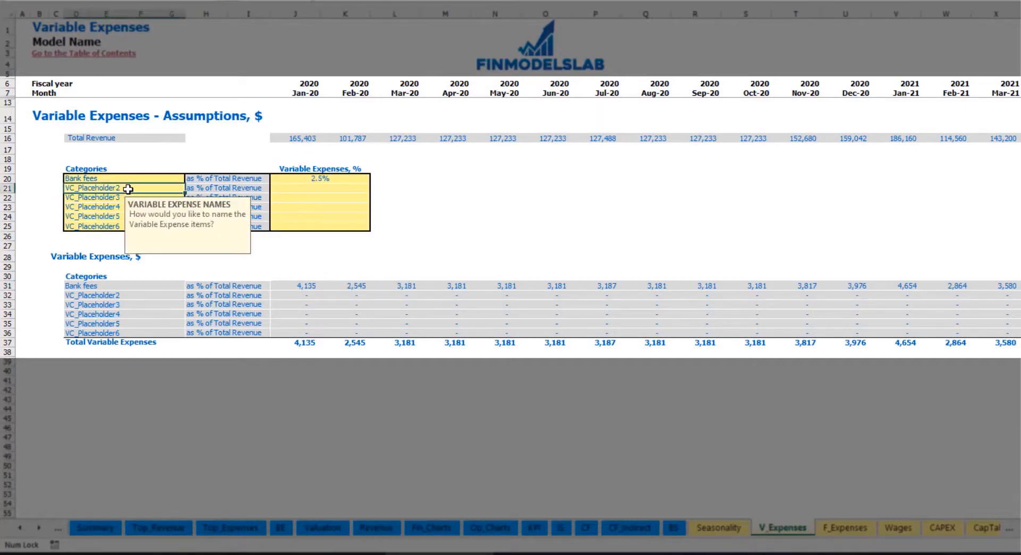
{"action": "type", "text": "O"}
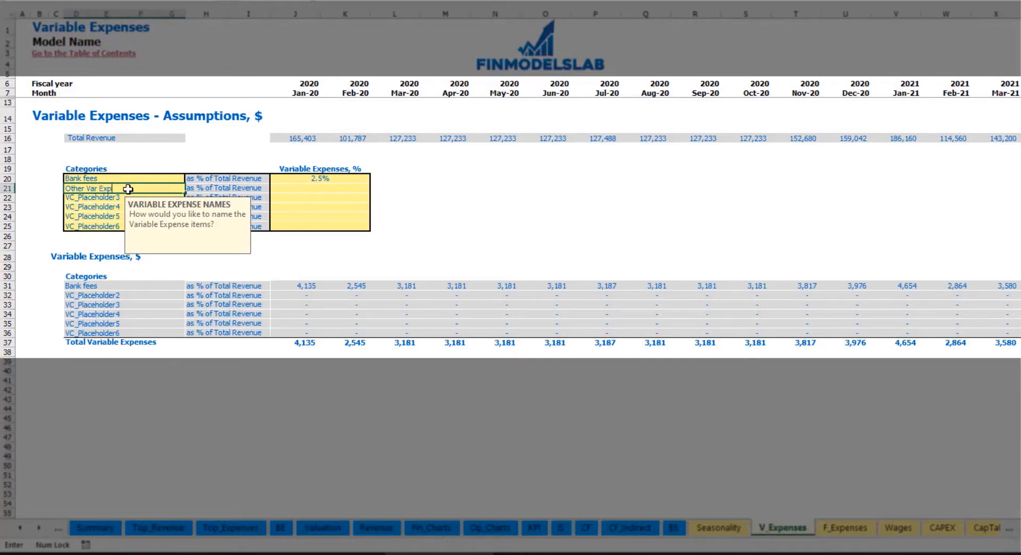
{"action": "type", "text": "ther Var Exp"}
{"action": "left_click", "coordinate": [309, 186]}
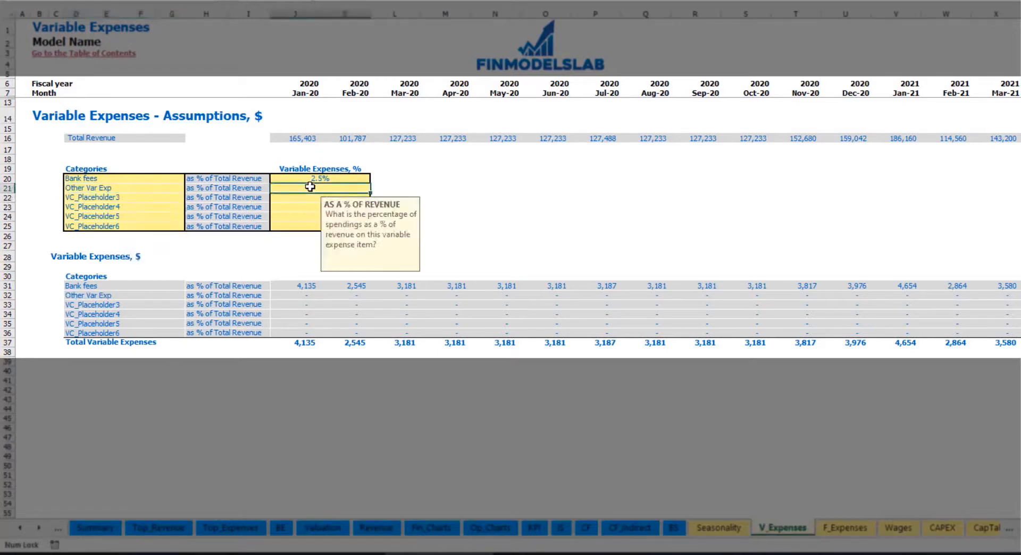
{"action": "type", "text": "5"}
{"action": "key", "text": "Return"}
Name the third variable expense category Direct Labor and set its share of total revenue to 15%.
{"action": "left_click", "coordinate": [161, 198]}
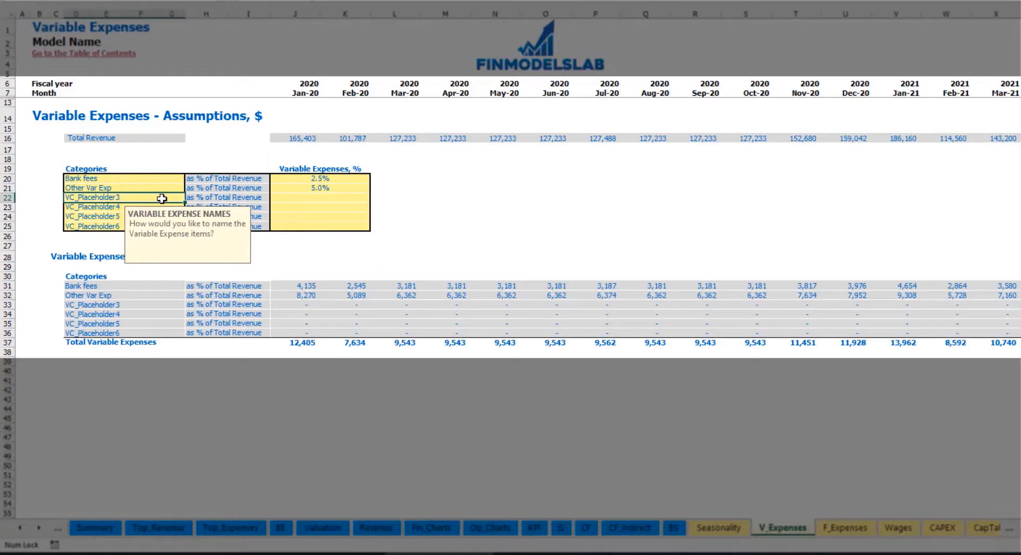
{"action": "type", "text": "Direct Labor"}
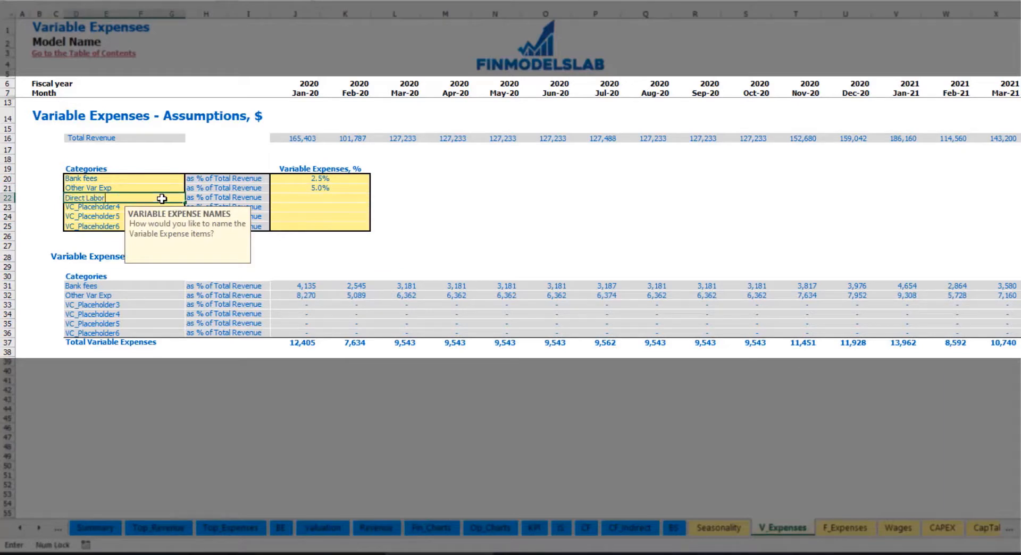
{"action": "key", "text": "Return"}
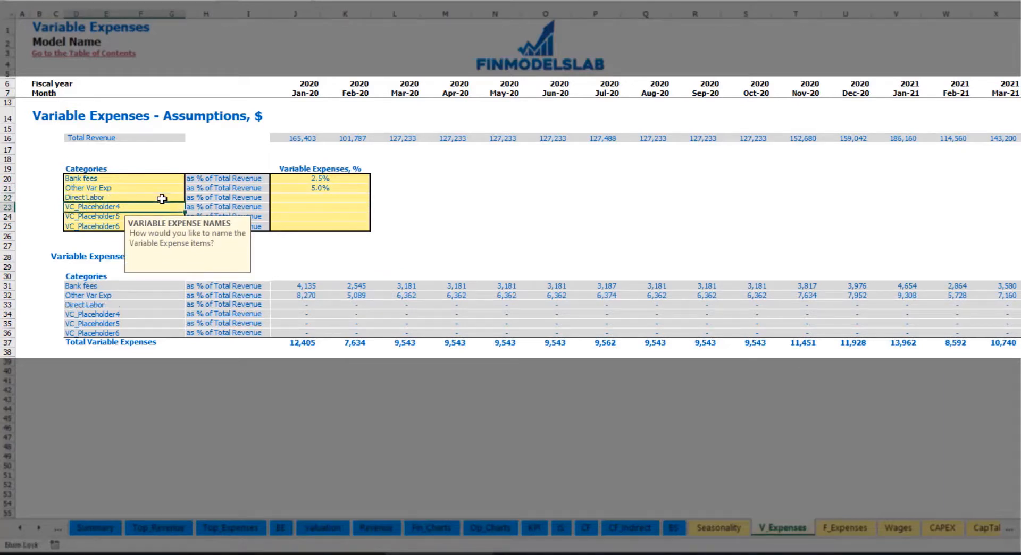
{"action": "left_click", "coordinate": [300, 199]}
{"action": "type", "text": "15"}
{"action": "key", "text": "Return"}
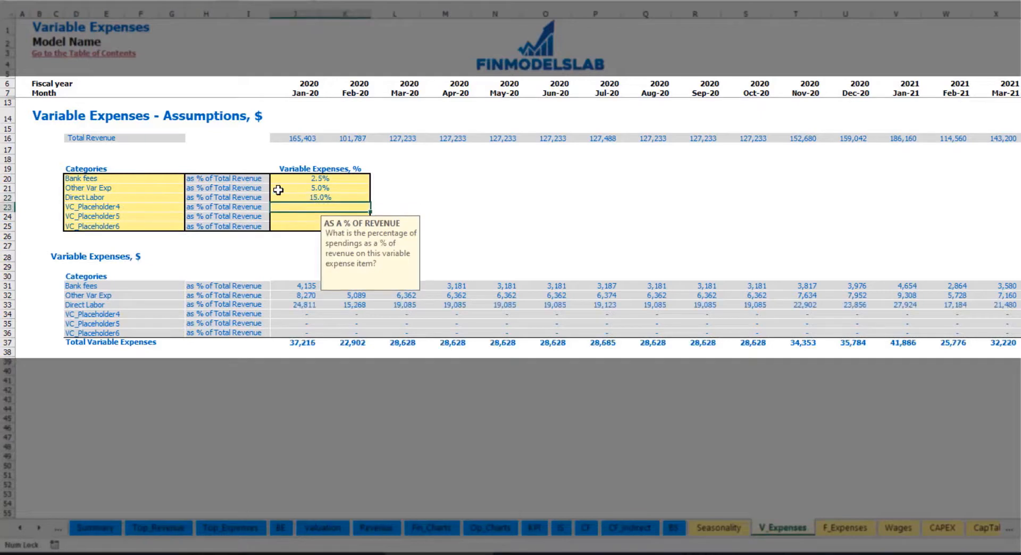
{"action": "left_click", "coordinate": [296, 284]}
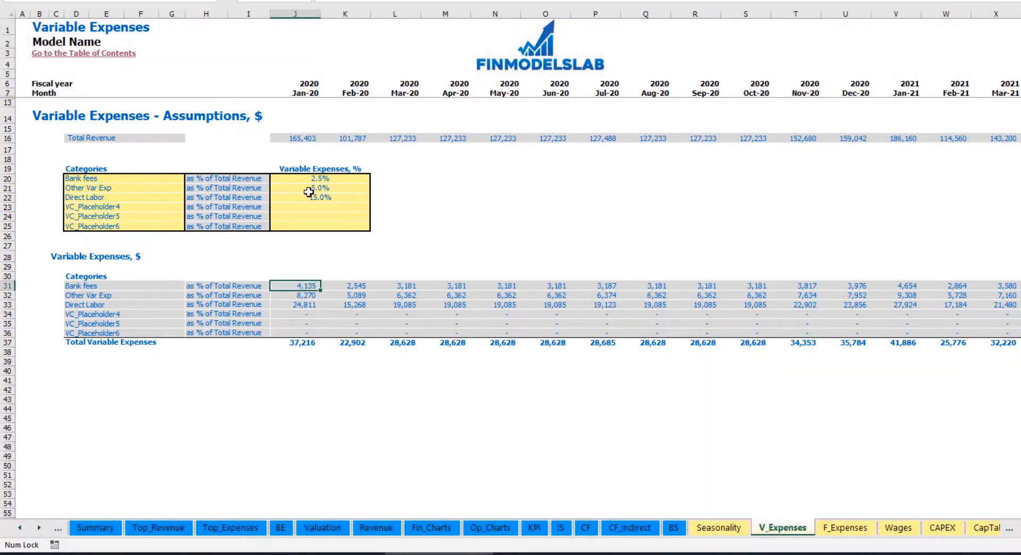
Expand Total Variable Expenses on the IS sheet and check the Bank fees, Other Var Exp and Direct Labor rows.
{"action": "left_click", "coordinate": [556, 527]}
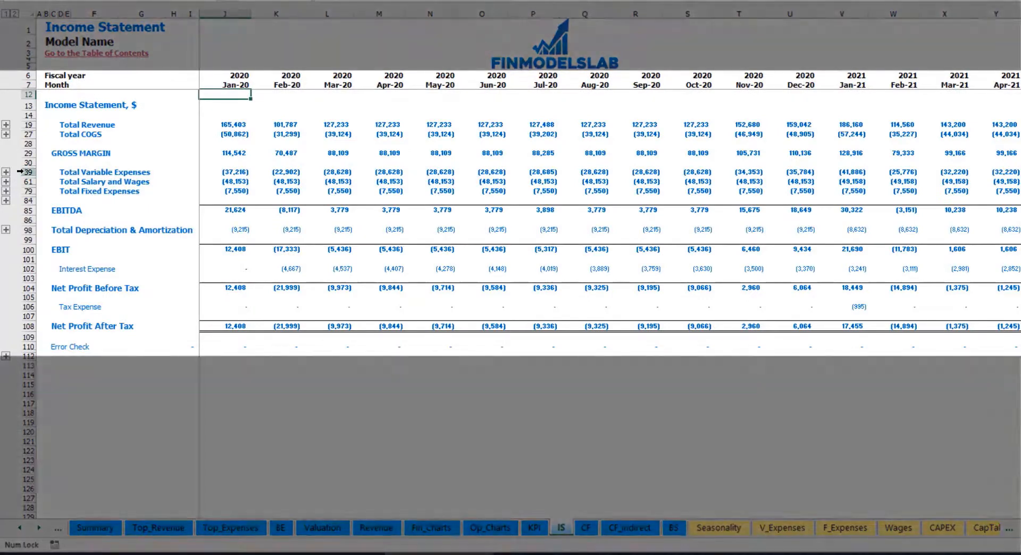
{"action": "left_click", "coordinate": [28, 172]}
{"action": "left_click", "coordinate": [6, 172]}
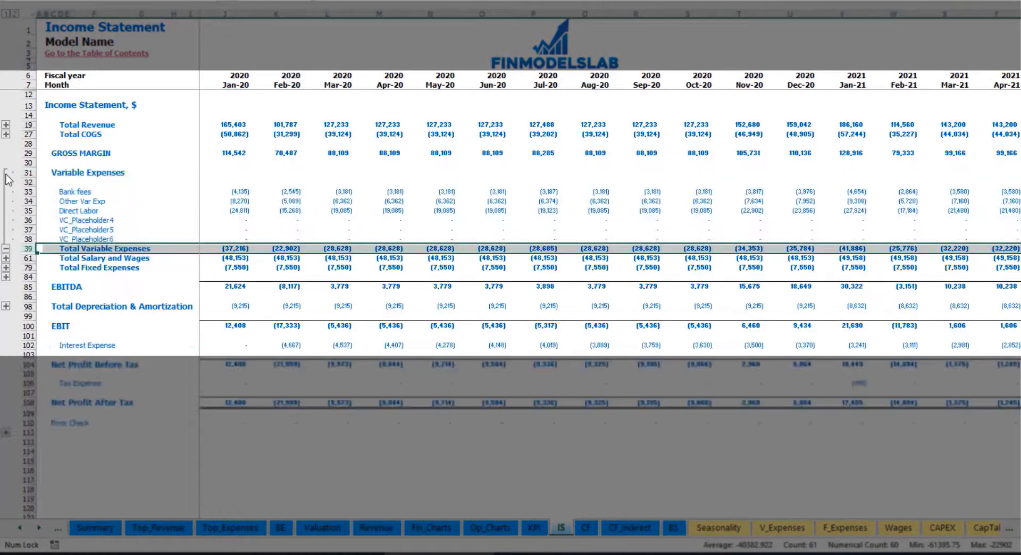
{"action": "left_click_drag", "start_coordinate": [31, 191], "coordinate": [37, 227]}
{"action": "left_click", "coordinate": [246, 190]}
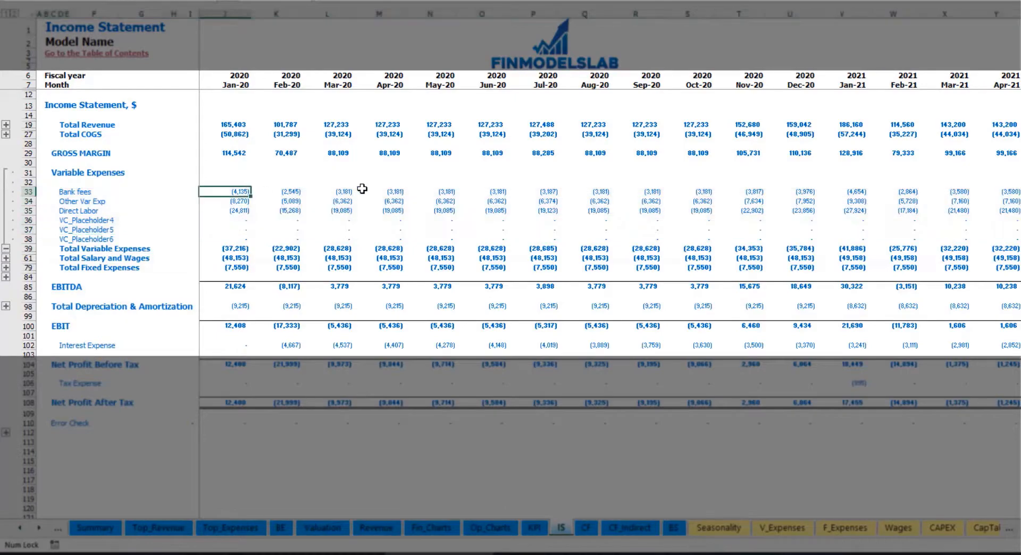
{"action": "left_click", "coordinate": [361, 190]}
{"action": "left_click_drag", "start_coordinate": [64, 192], "coordinate": [64, 238]}
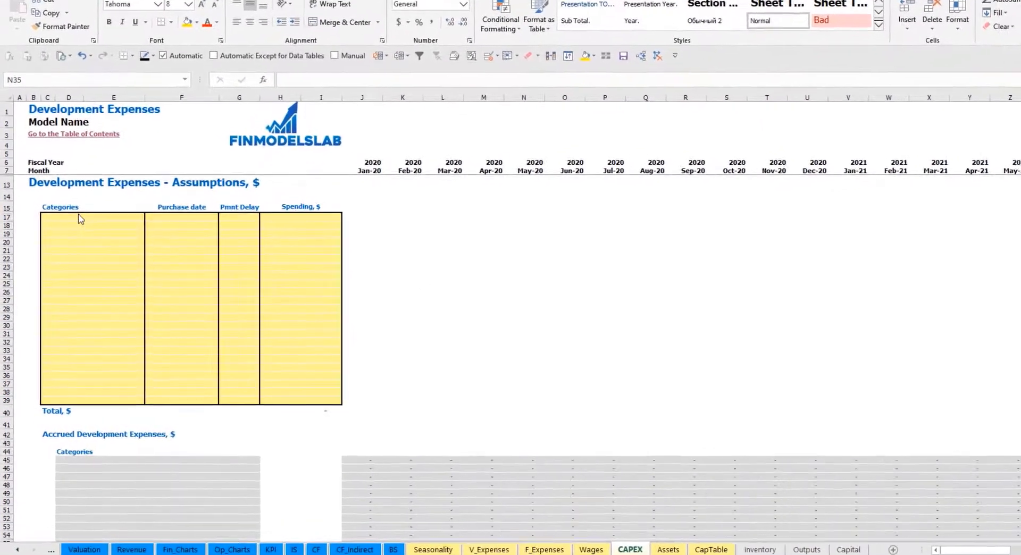
Add Kitchen and Other dev exp as the first two categories of the Development Expenses assumptions on the CAPEX sheet.
{"action": "left_click", "coordinate": [80, 216]}
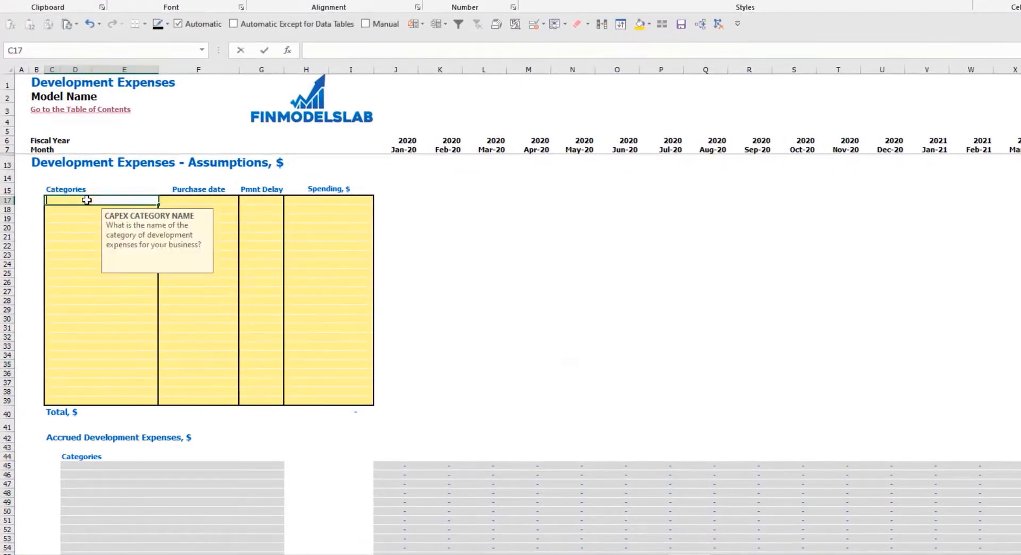
{"action": "type", "text": "Kitchen"}
{"action": "key", "text": "Return"}
{"action": "type", "text": "Other dev exp"}
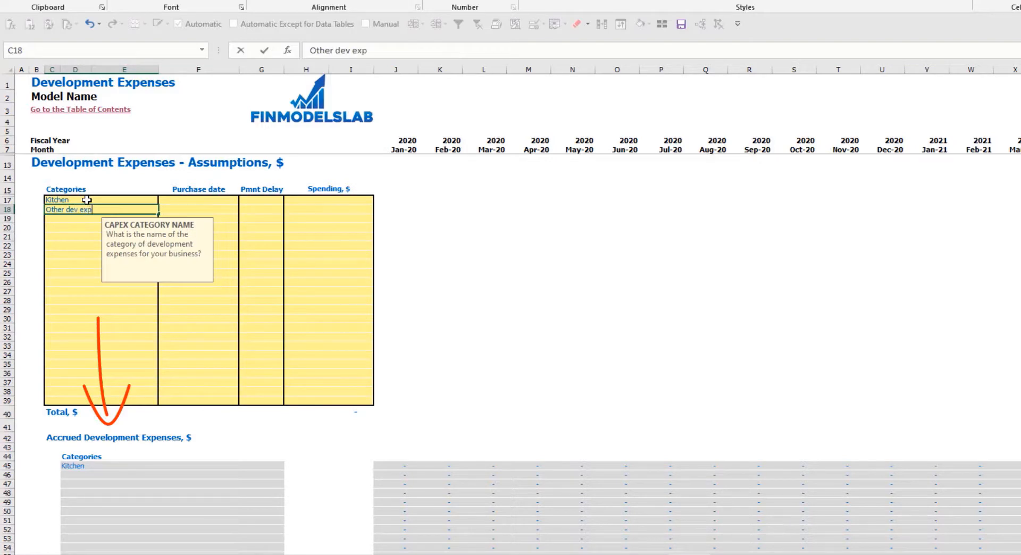
{"action": "key", "text": "Return"}
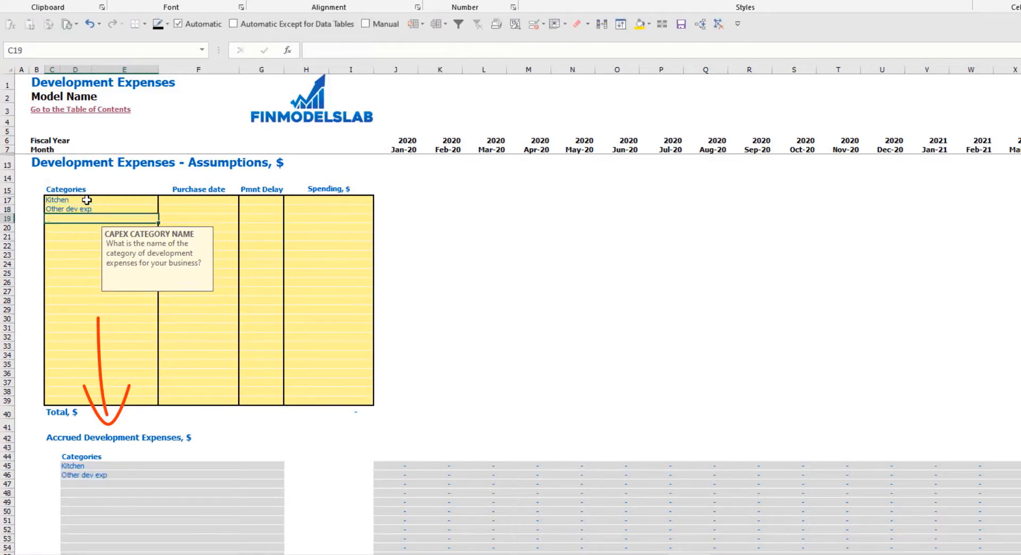
Set the purchase date to Feb-20 for Kitchen and Mar-20 for Other dev exp.
{"action": "left_click", "coordinate": [212, 202]}
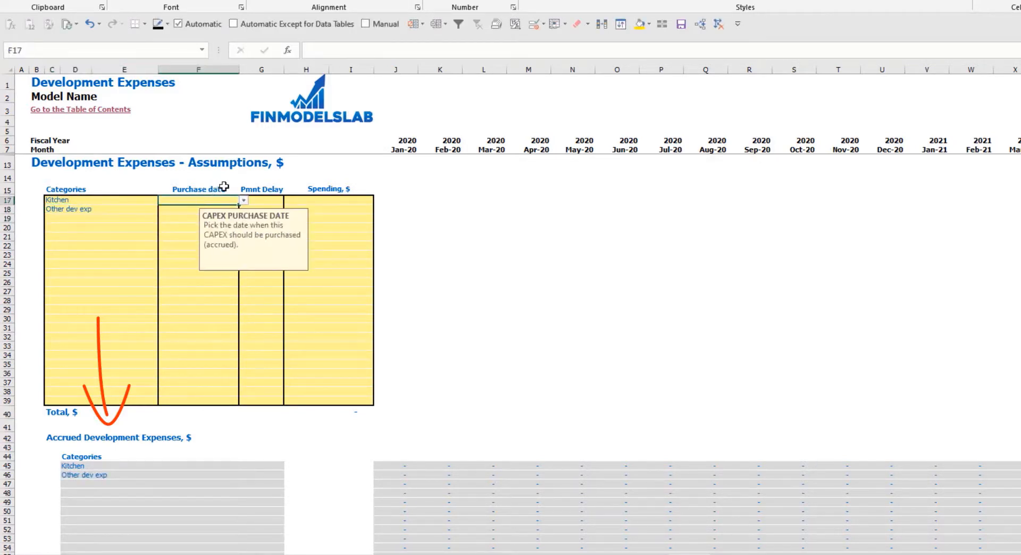
{"action": "left_click", "coordinate": [243, 200]}
{"action": "left_click", "coordinate": [212, 214]}
{"action": "key", "text": "Return"}
{"action": "left_click", "coordinate": [244, 210]}
{"action": "left_click", "coordinate": [198, 235]}
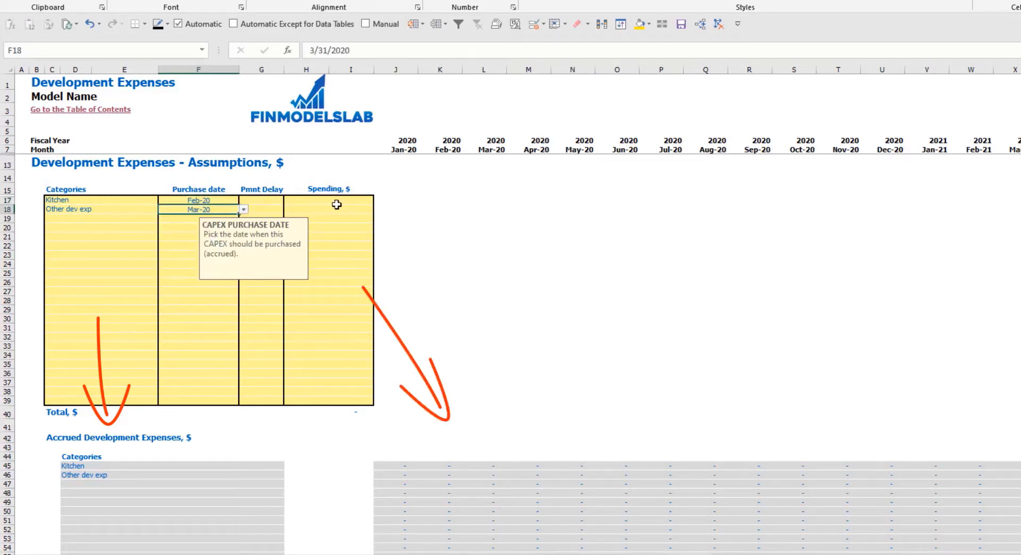
Enter development spending of 50,000 for Kitchen and 10,000 for Other dev exp.
{"action": "left_click", "coordinate": [333, 203]}
{"action": "type", "text": "50,0"}
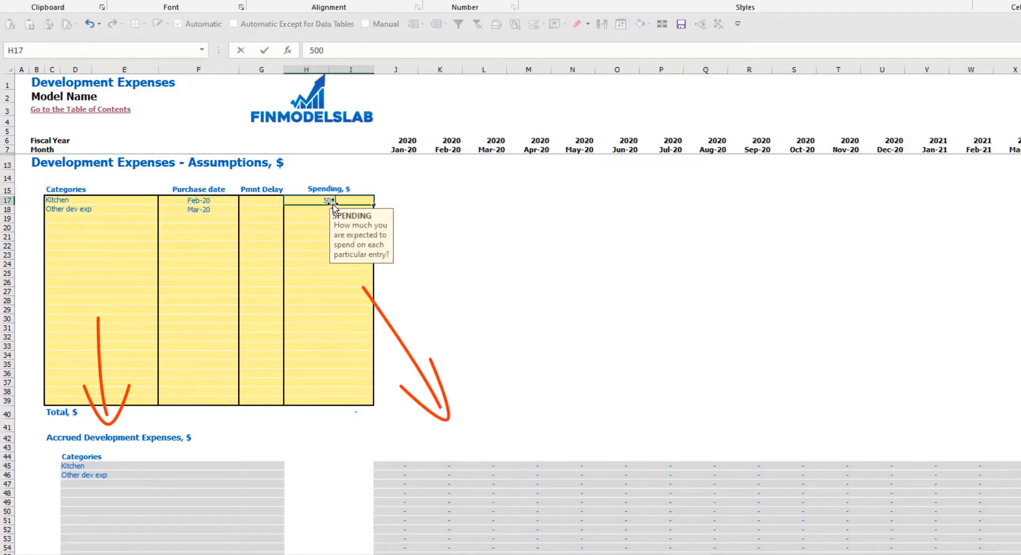
{"action": "type", "text": "00"}
{"action": "key", "text": "Return"}
{"action": "type", "text": "1000"}
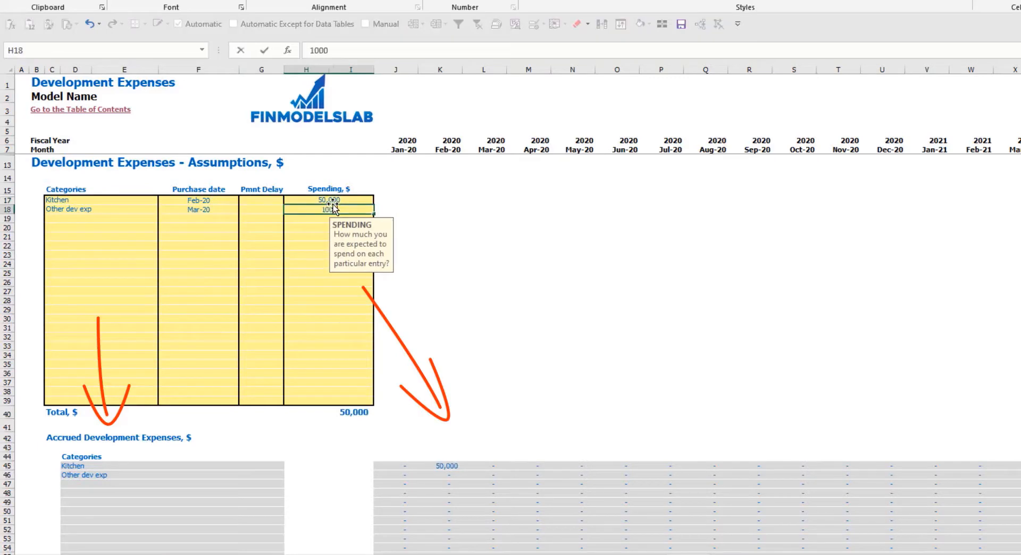
{"action": "key", "text": "Return"}
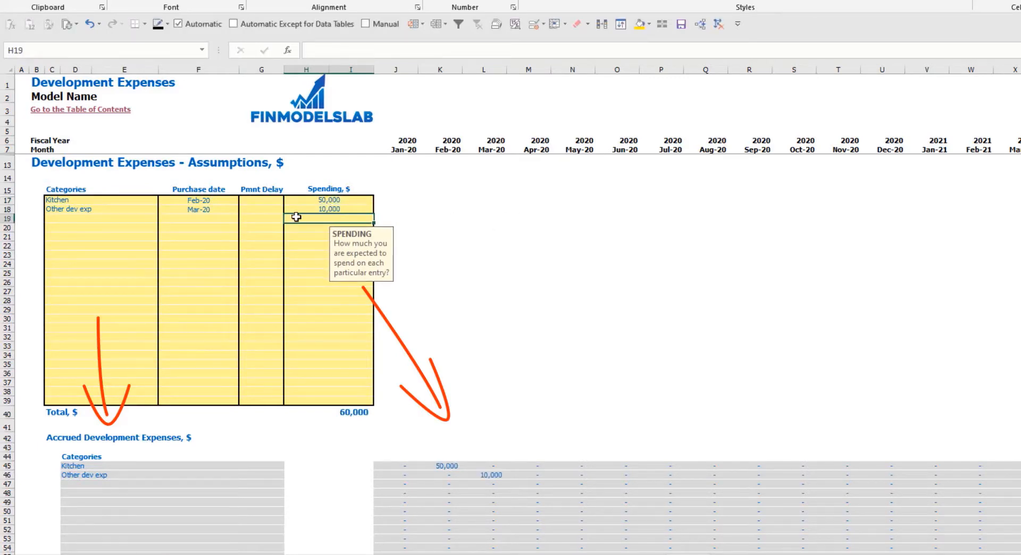
Set Kitchen's payment delay to 2M and check when it is paid in the Paid Development Expenses table.
{"action": "left_click", "coordinate": [265, 203]}
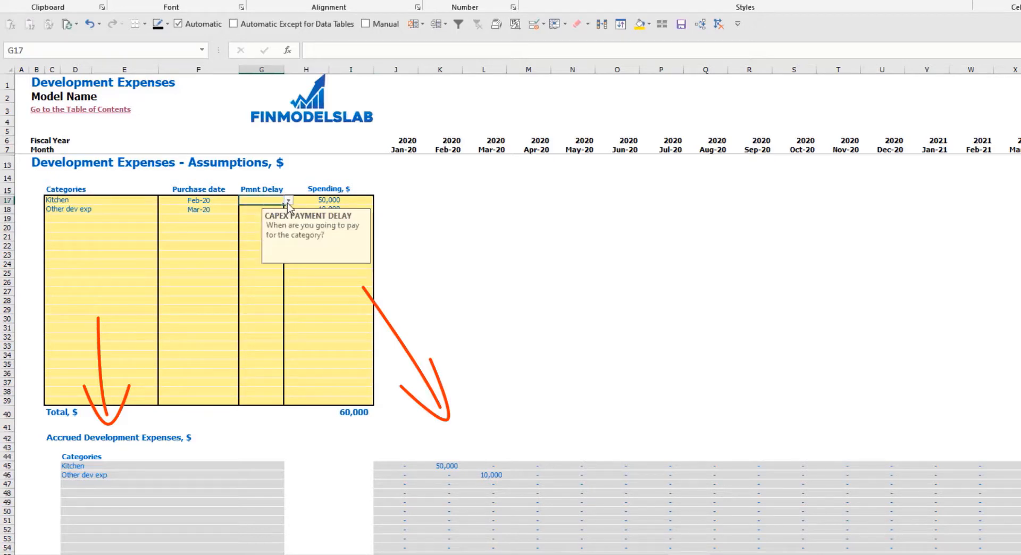
{"action": "left_click", "coordinate": [288, 200]}
{"action": "left_click", "coordinate": [270, 229]}
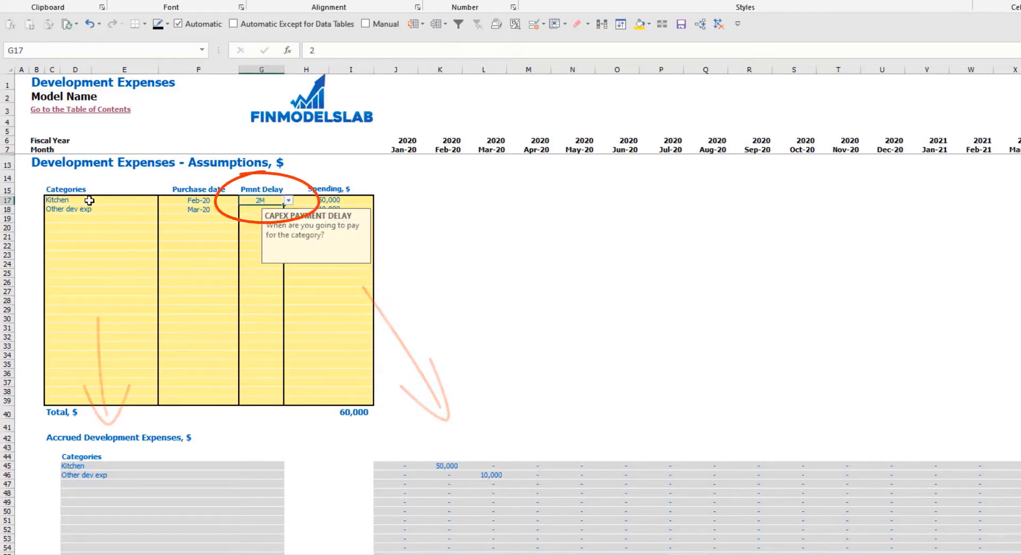
{"action": "scroll", "coordinate": [482, 425], "scroll_direction": "down", "scroll_amount": 10}
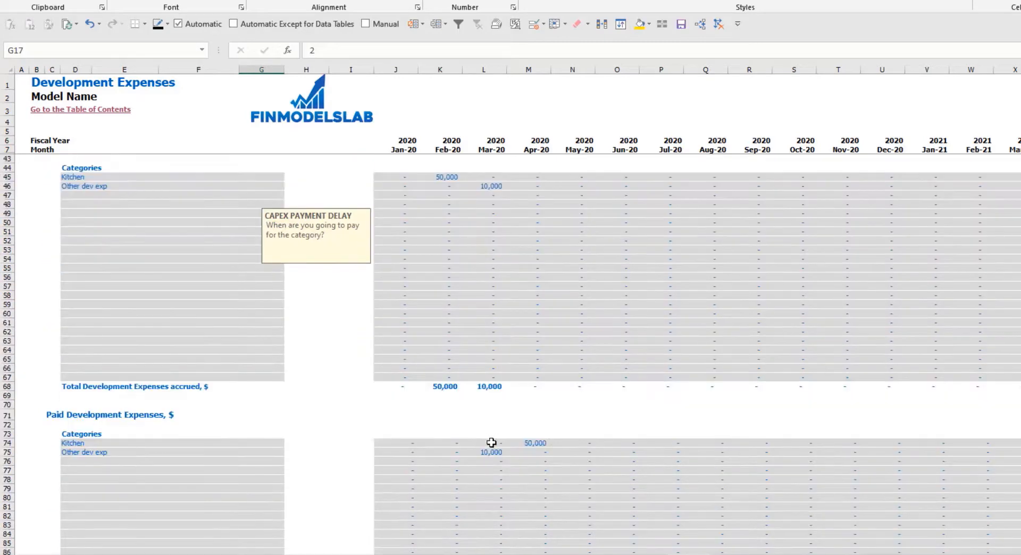
{"action": "left_click", "coordinate": [534, 441]}
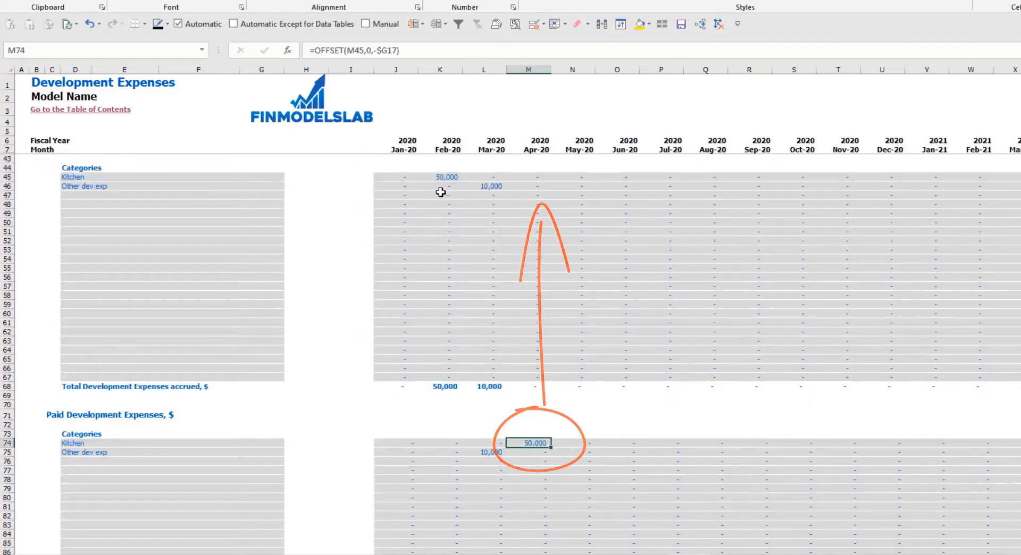
Set the payment delay of Other dev exp to 3M and check its payment month under Paid Development Expenses.
{"action": "scroll", "coordinate": [266, 234], "scroll_direction": "up", "scroll_amount": 10}
{"action": "left_click", "coordinate": [264, 210]}
{"action": "left_click", "coordinate": [288, 209]}
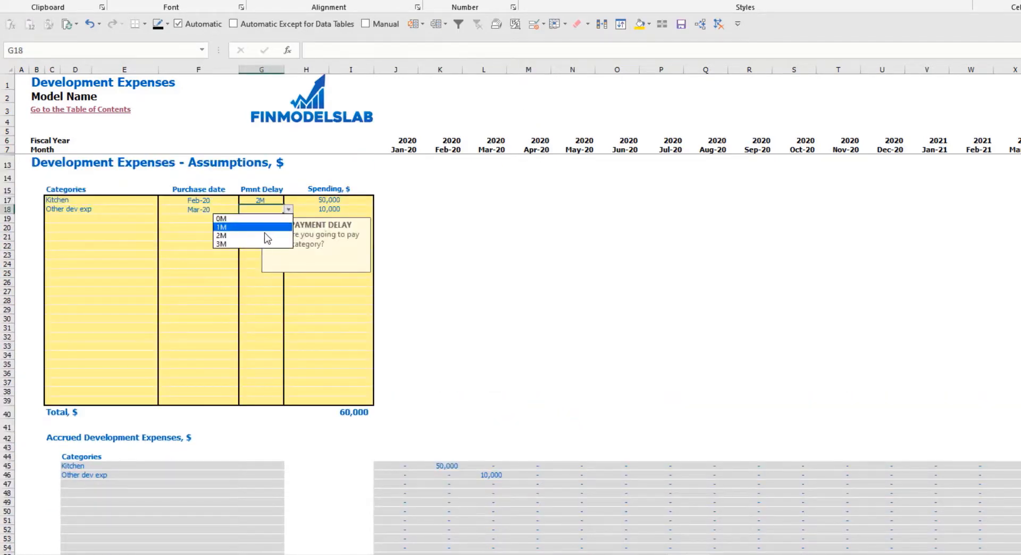
{"action": "left_click", "coordinate": [228, 244]}
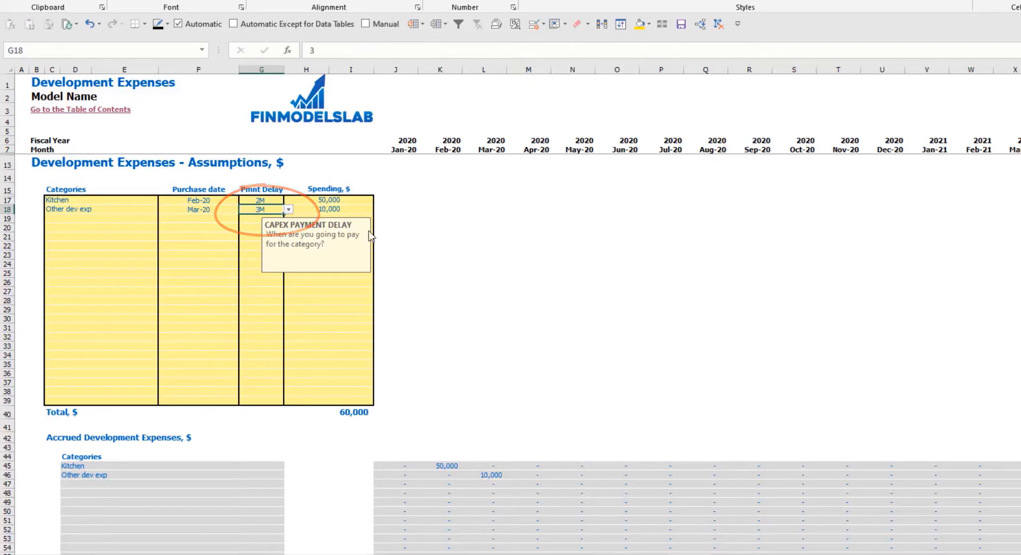
{"action": "scroll", "coordinate": [519, 357], "scroll_direction": "down", "scroll_amount": 10}
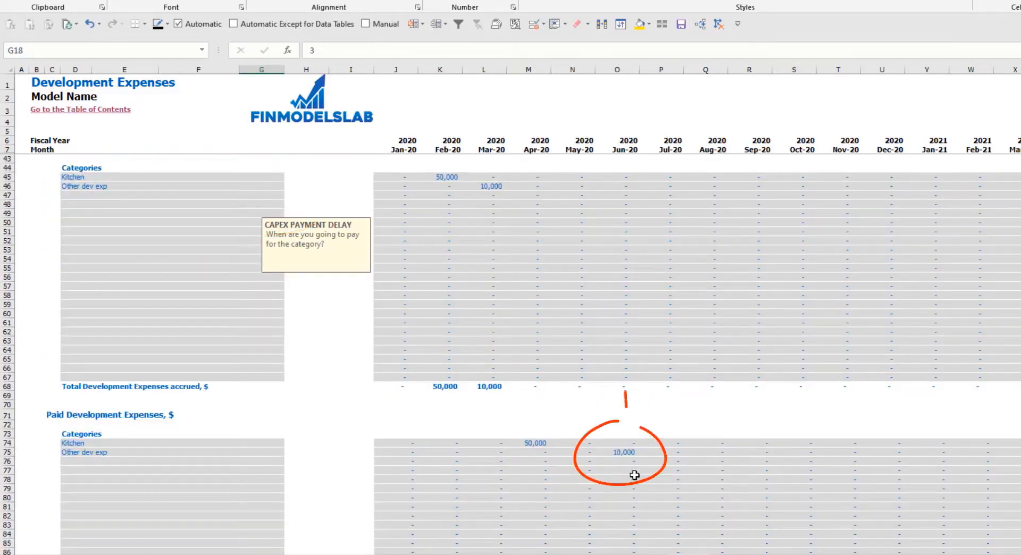
{"action": "left_click", "coordinate": [618, 460]}
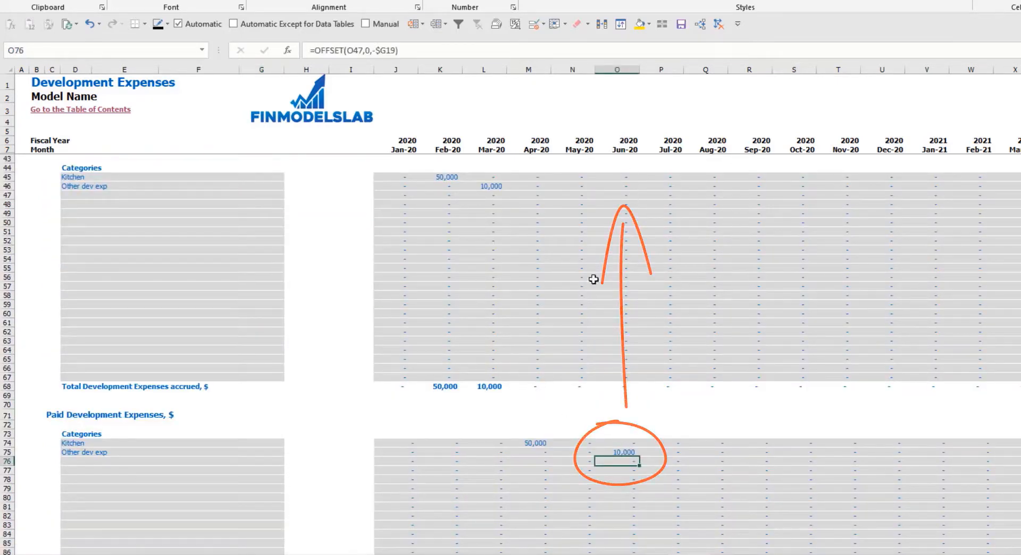
Compare the total development spending with the Development CAPEX line on the Book Assets sheet, including its depreciation and closing net book value.
{"action": "scroll", "coordinate": [382, 309], "scroll_direction": "up", "scroll_amount": 10}
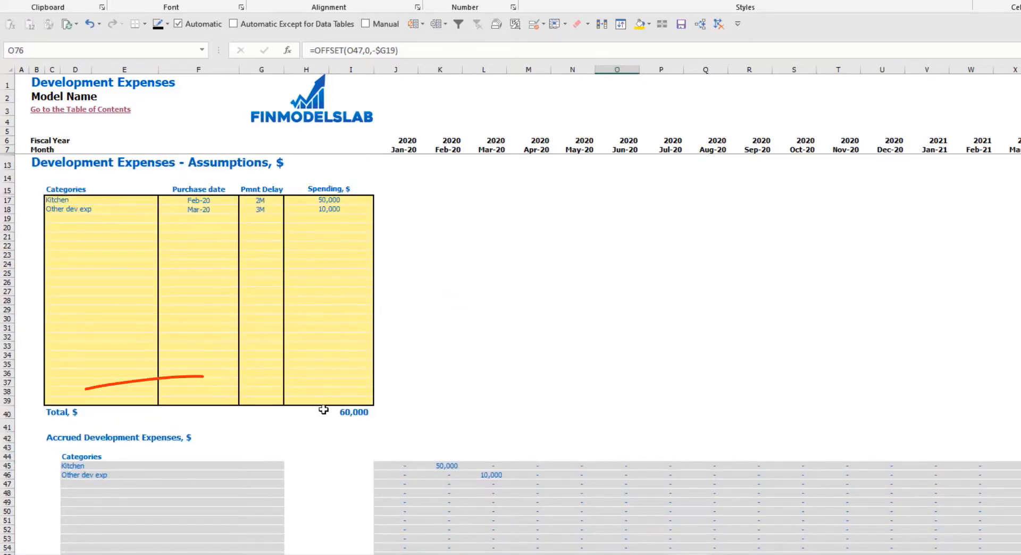
{"action": "left_click", "coordinate": [296, 413]}
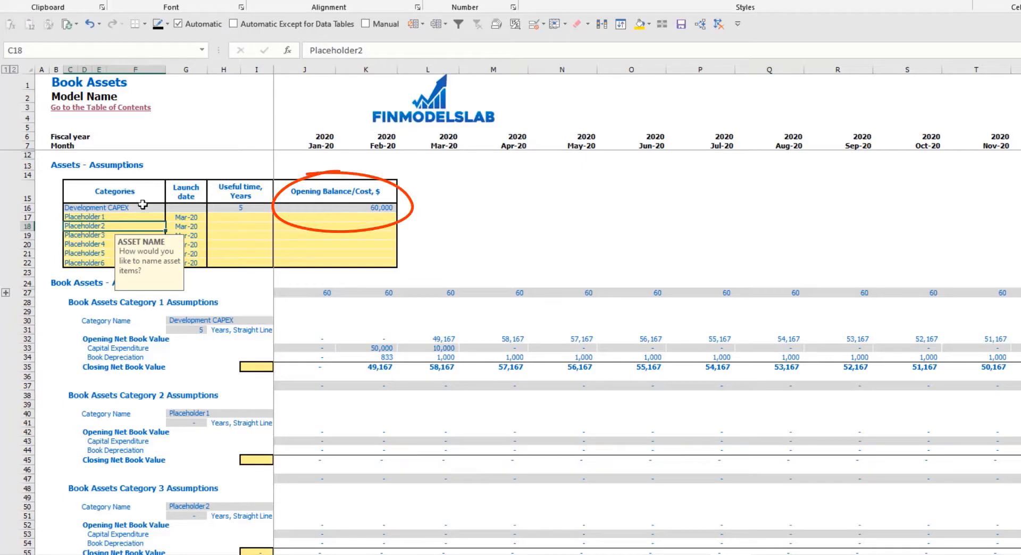
{"action": "left_click_drag", "start_coordinate": [144, 207], "coordinate": [349, 210]}
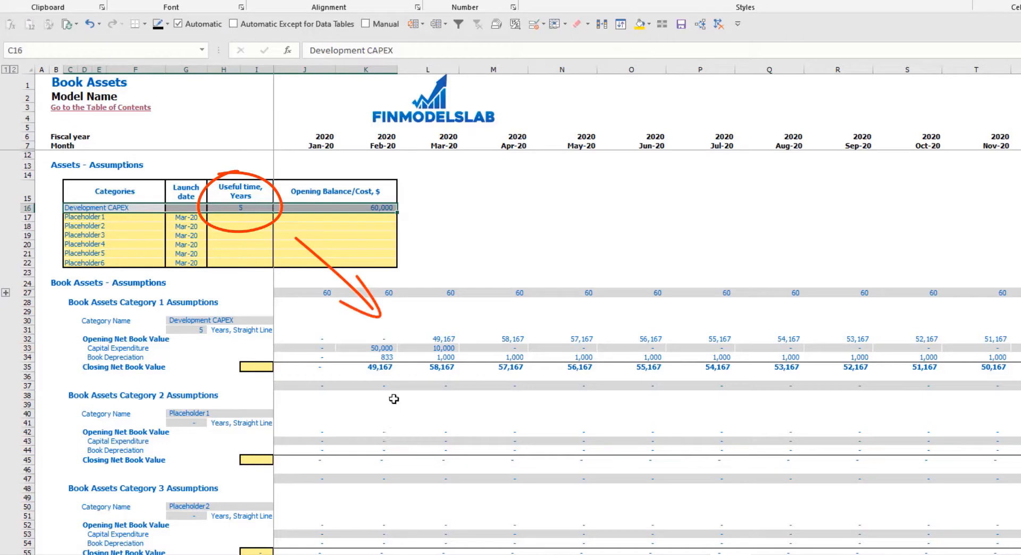
{"action": "left_click_drag", "start_coordinate": [581, 366], "coordinate": [658, 357]}
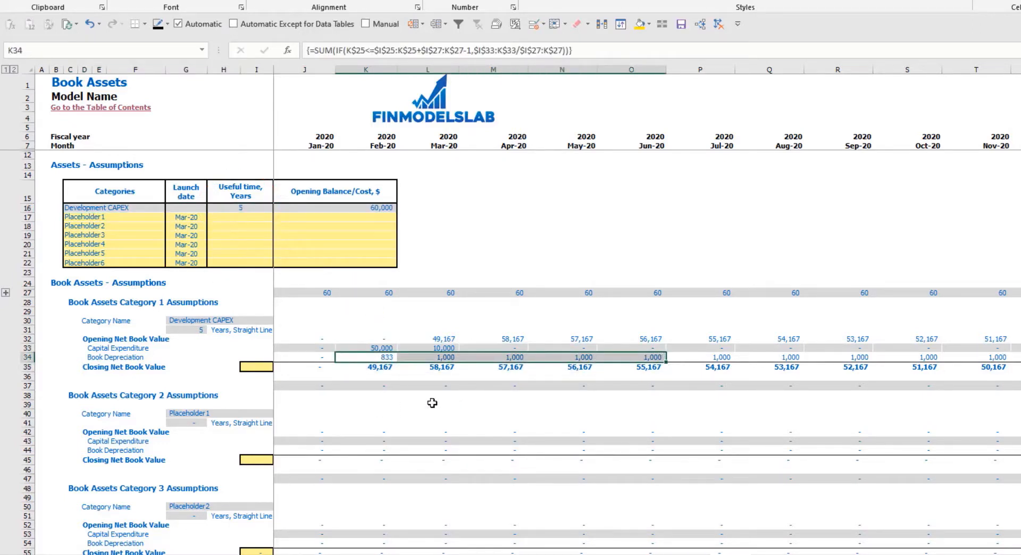
{"action": "left_click_drag", "start_coordinate": [372, 368], "coordinate": [644, 367]}
Rename the Placeholder1 asset category to Other CAPEX and set its launch date to Jun-20.
{"action": "left_click_drag", "start_coordinate": [118, 221], "coordinate": [120, 259]}
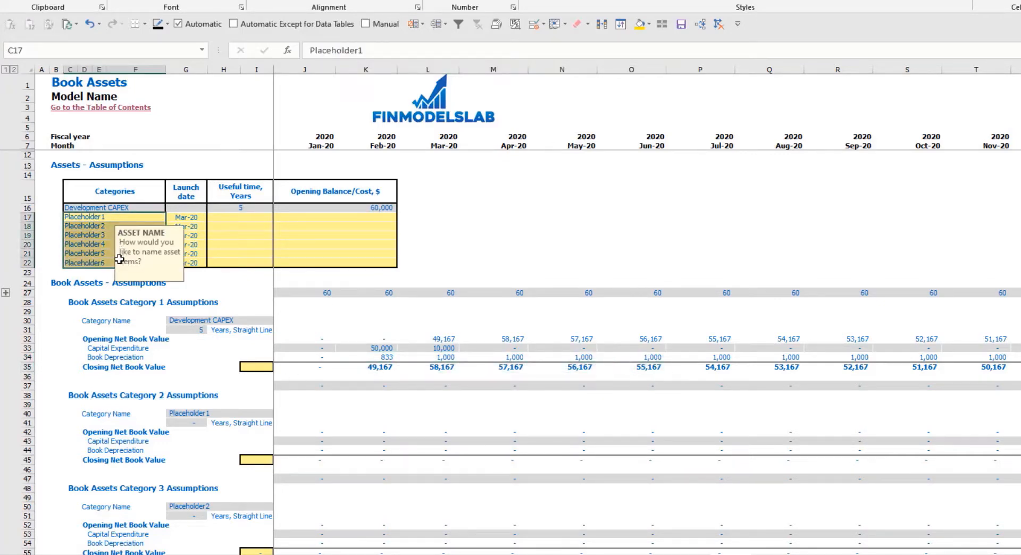
{"action": "left_click", "coordinate": [92, 216]}
{"action": "type", "text": "Other CAPEX"}
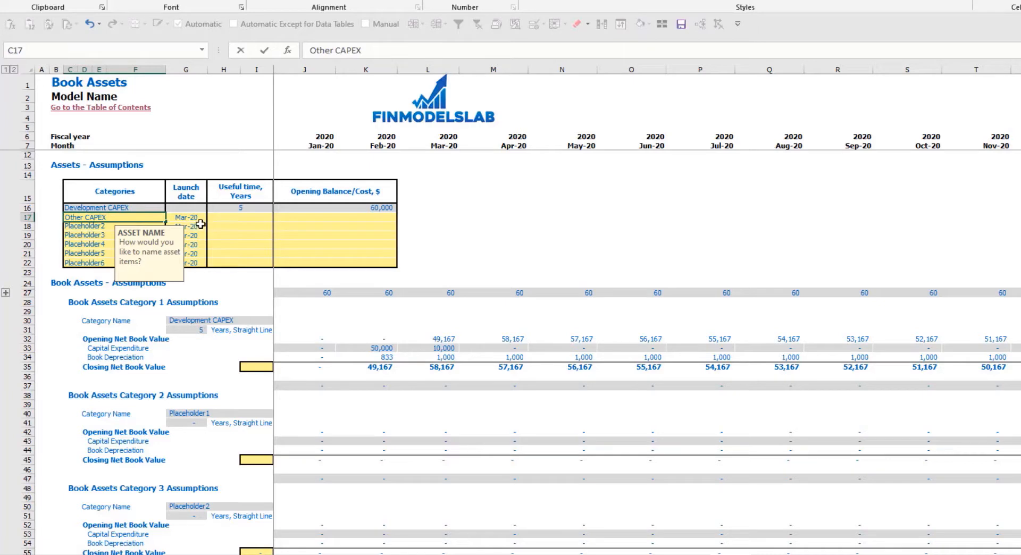
{"action": "left_click", "coordinate": [196, 218]}
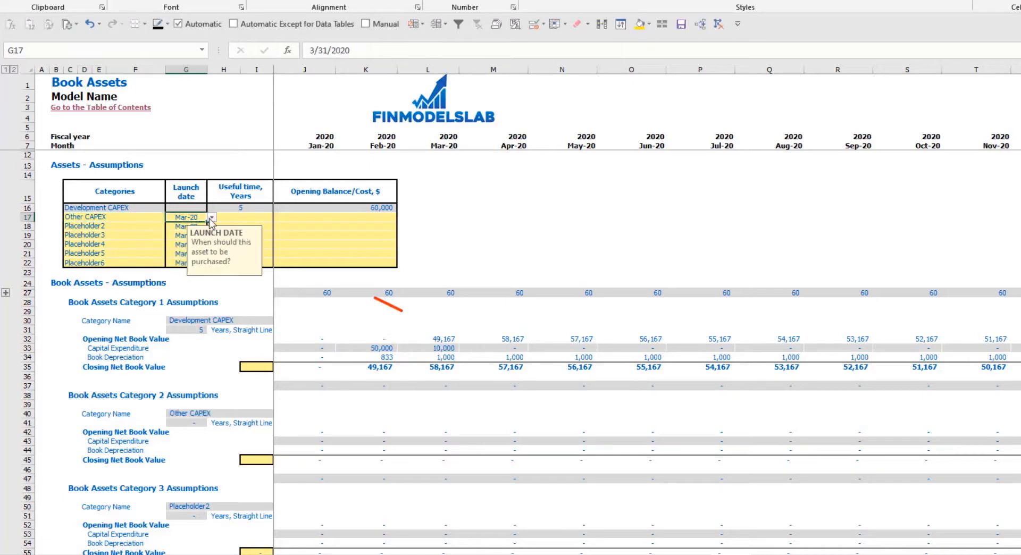
{"action": "left_click", "coordinate": [212, 217]}
{"action": "left_click", "coordinate": [195, 252]}
Set the useful time of Other CAPEX to 3 years and its opening balance/cost to 5,000.
{"action": "left_click", "coordinate": [254, 217]}
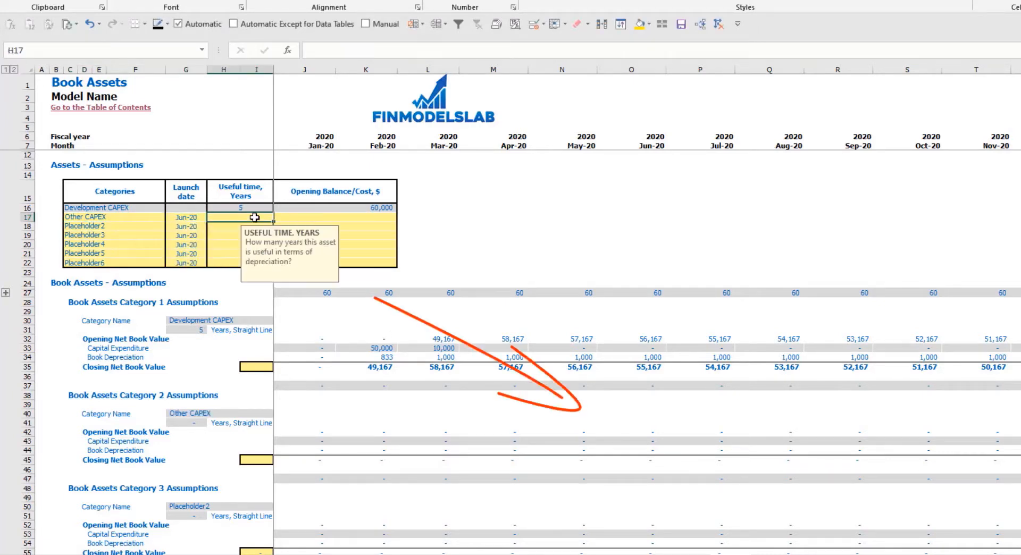
{"action": "type", "text": "3"}
{"action": "key", "text": "Return"}
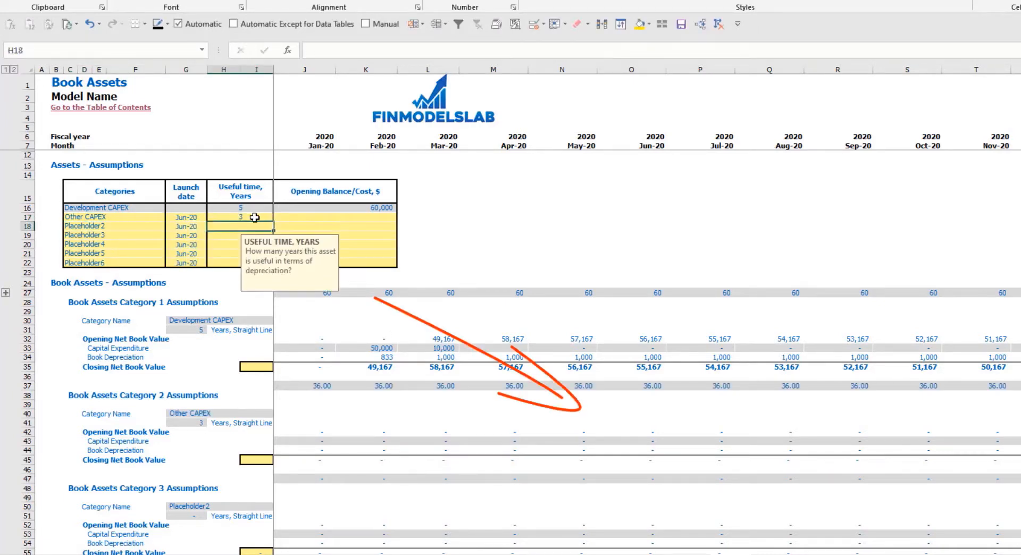
{"action": "left_click", "coordinate": [326, 215]}
{"action": "type", "text": "5,0"}
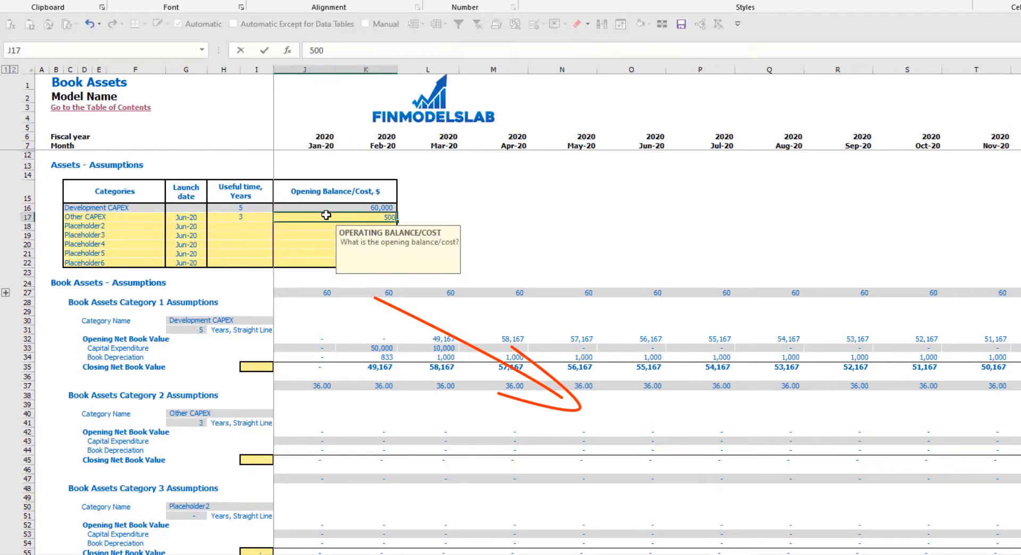
{"action": "type", "text": "00"}
{"action": "key", "text": "Return"}
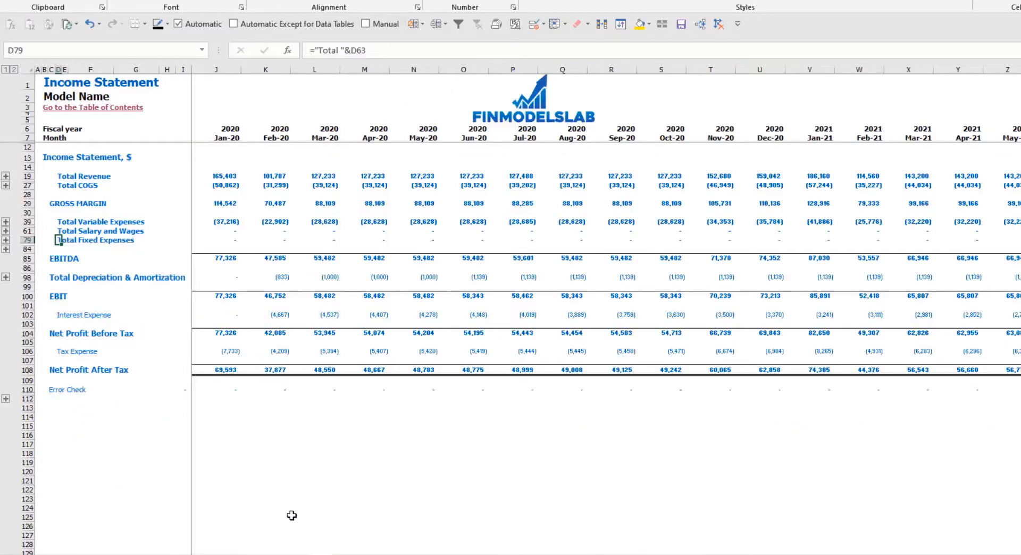
Review the depreciation, fixed asset expenditure, fixed assets and CAPEX Payable rows across the Income Statement, Cash Flow Statement and Balance Sheet.
{"action": "left_click", "coordinate": [25, 277]}
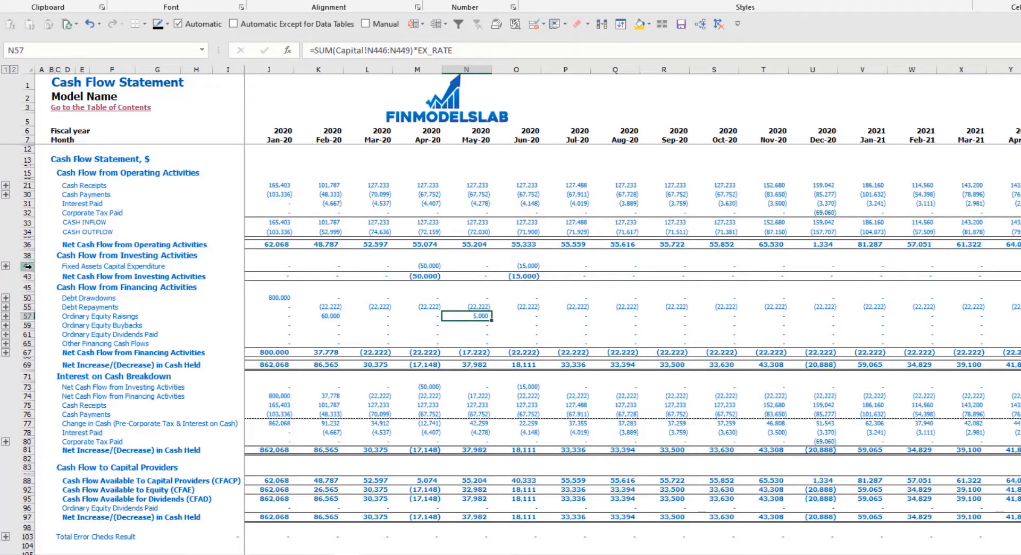
{"action": "left_click", "coordinate": [28, 266]}
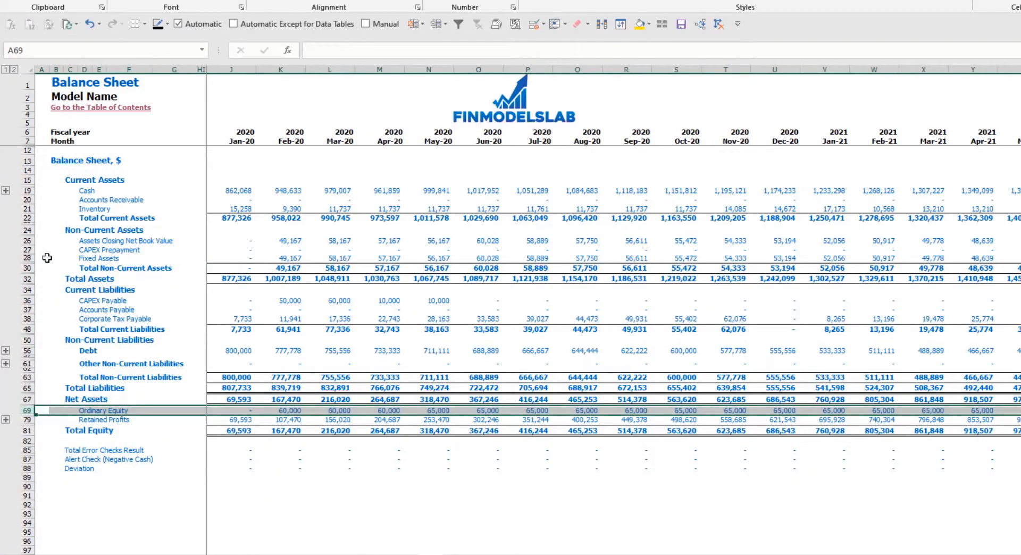
{"action": "left_click", "coordinate": [26, 257]}
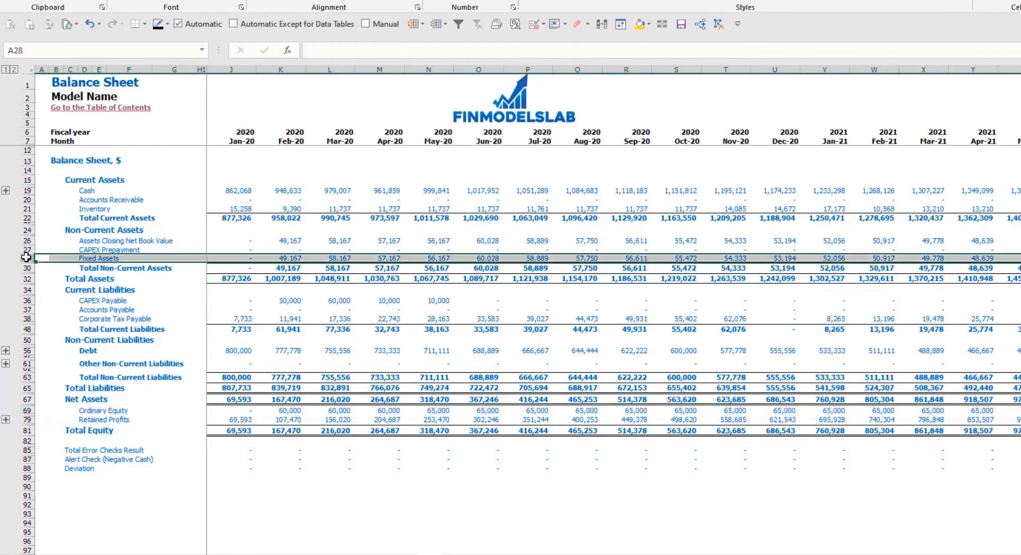
{"action": "left_click", "coordinate": [27, 240]}
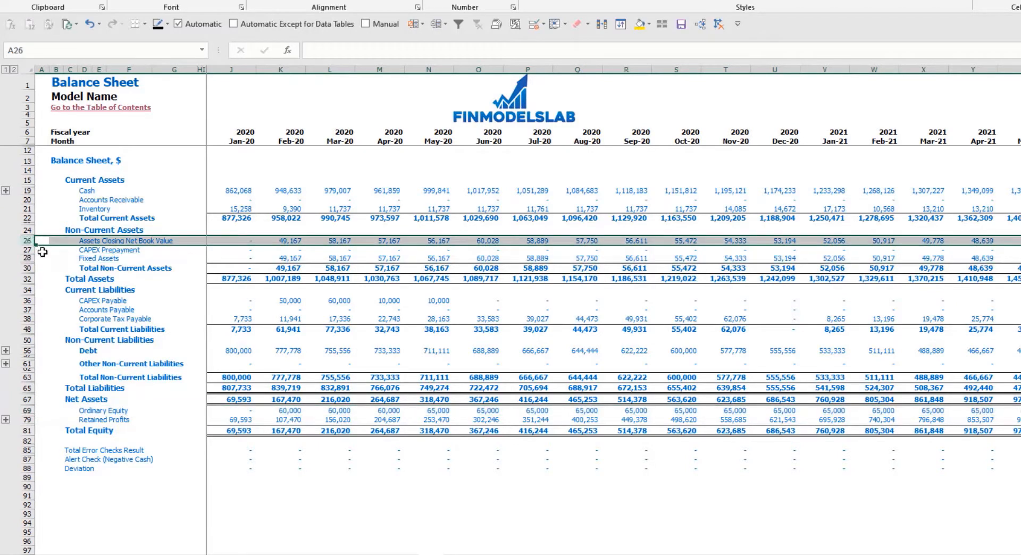
{"action": "left_click", "coordinate": [26, 249]}
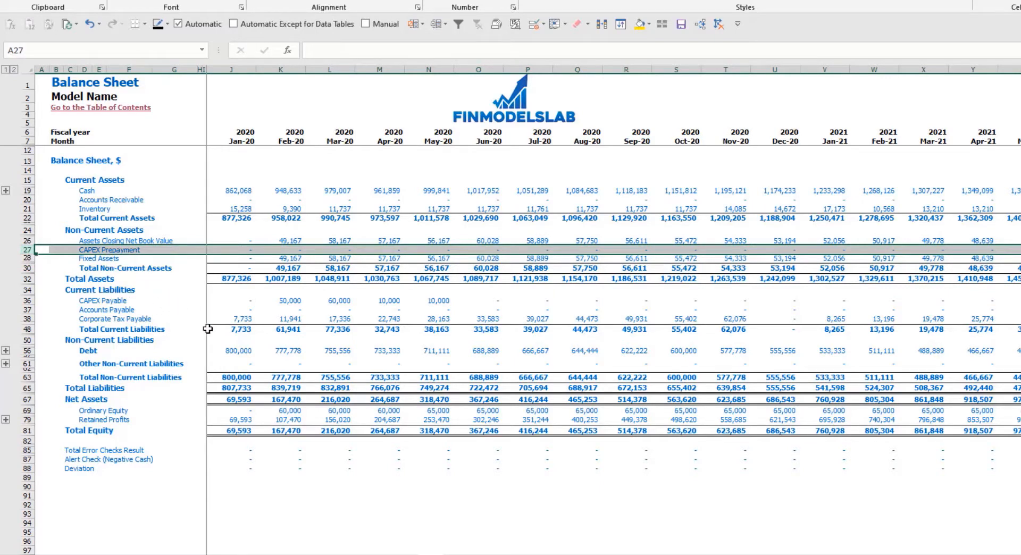
{"action": "left_click", "coordinate": [41, 302]}
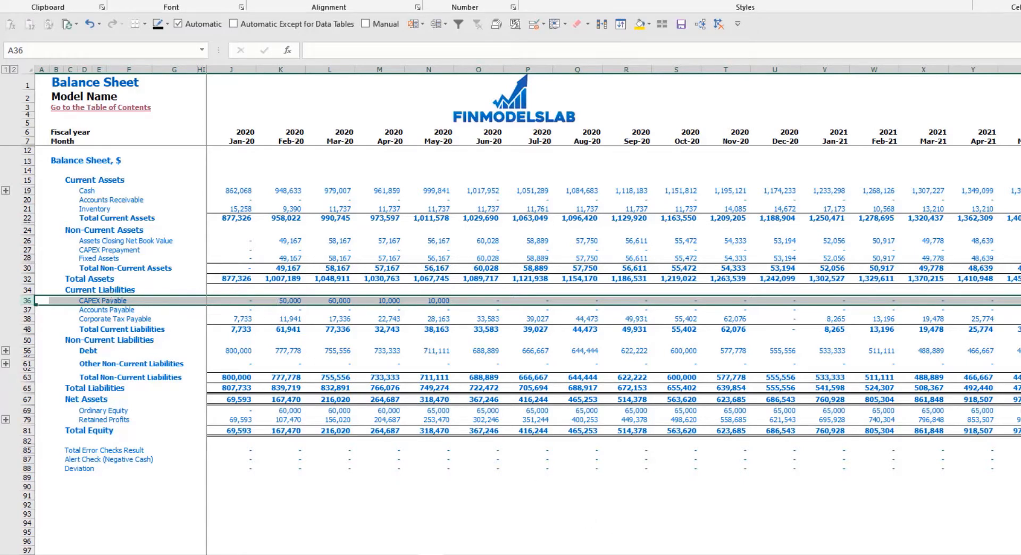
Compare the payment delays of both development expenses with the CAPEX Payable row on the Balance Sheet.
{"action": "left_click", "coordinate": [532, 554]}
{"action": "left_click", "coordinate": [270, 201]}
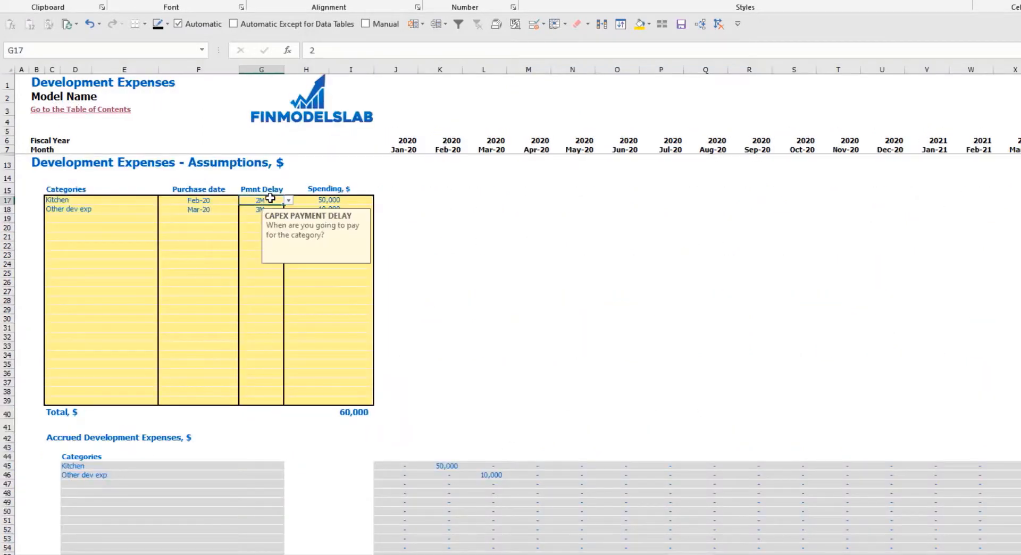
{"action": "left_click", "coordinate": [252, 210]}
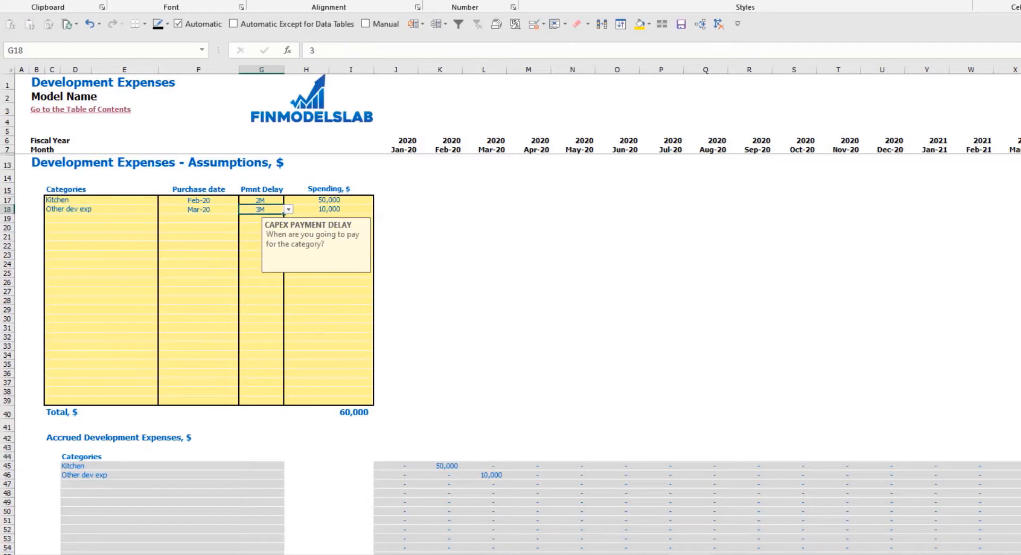
{"action": "left_click", "coordinate": [431, 554]}
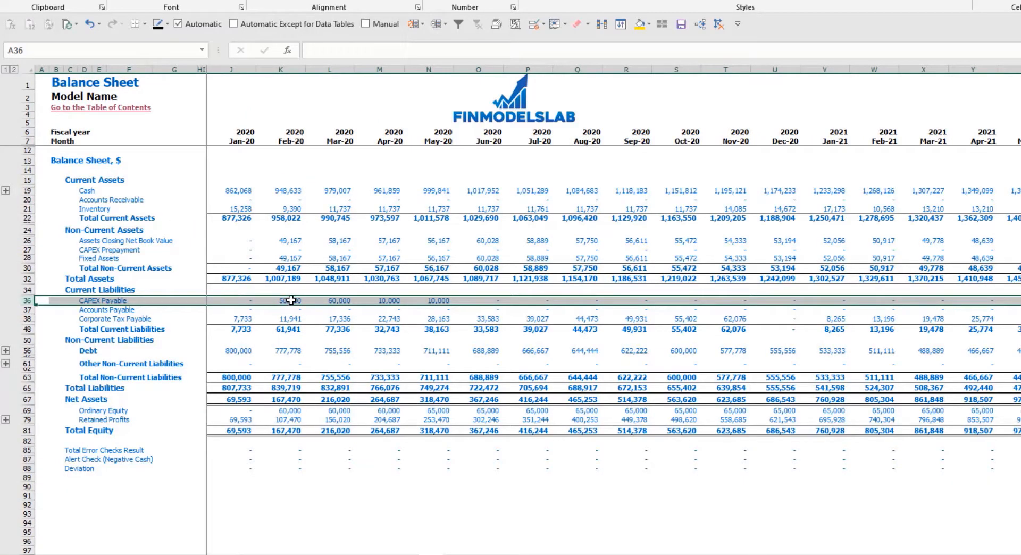
Set Kitchen's payment delay to 0M in the Development Expenses assumptions.
{"action": "left_click", "coordinate": [531, 554]}
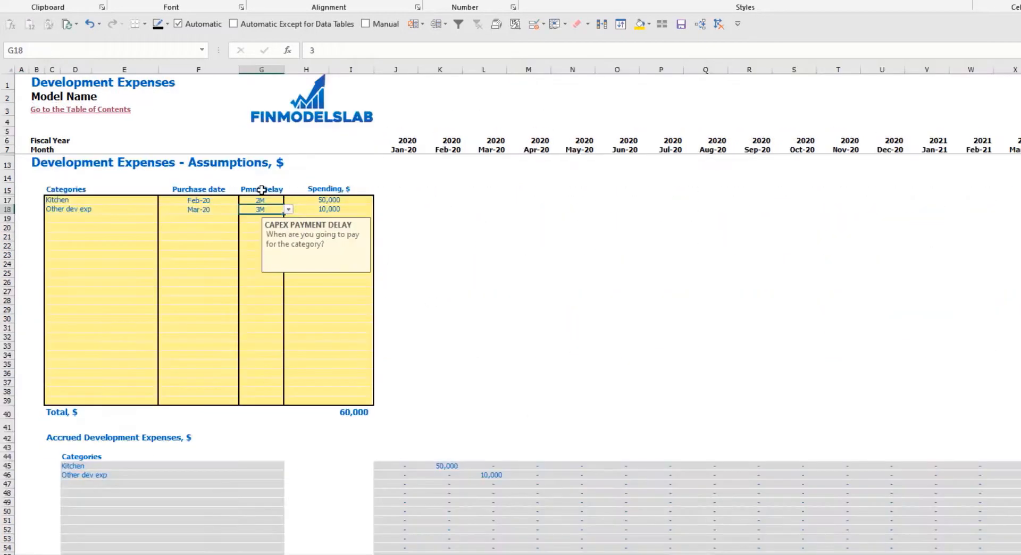
{"action": "left_click", "coordinate": [257, 201]}
{"action": "left_click", "coordinate": [287, 201]}
{"action": "left_click", "coordinate": [257, 210]}
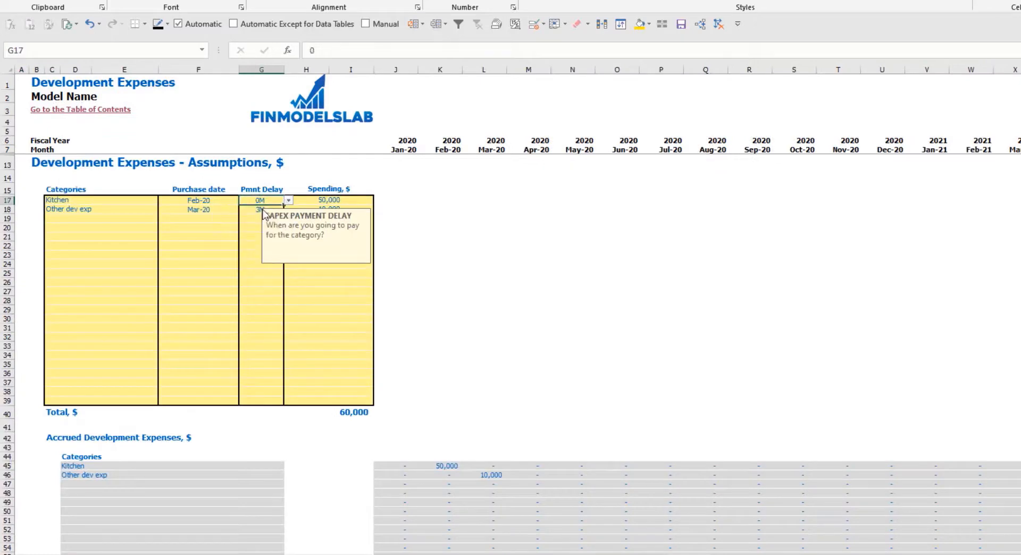
Set the payment delay of Other dev exp to 0M in the Development Expenses assumptions.
{"action": "left_click", "coordinate": [271, 210]}
{"action": "left_click", "coordinate": [289, 210]}
{"action": "left_click", "coordinate": [263, 219]}
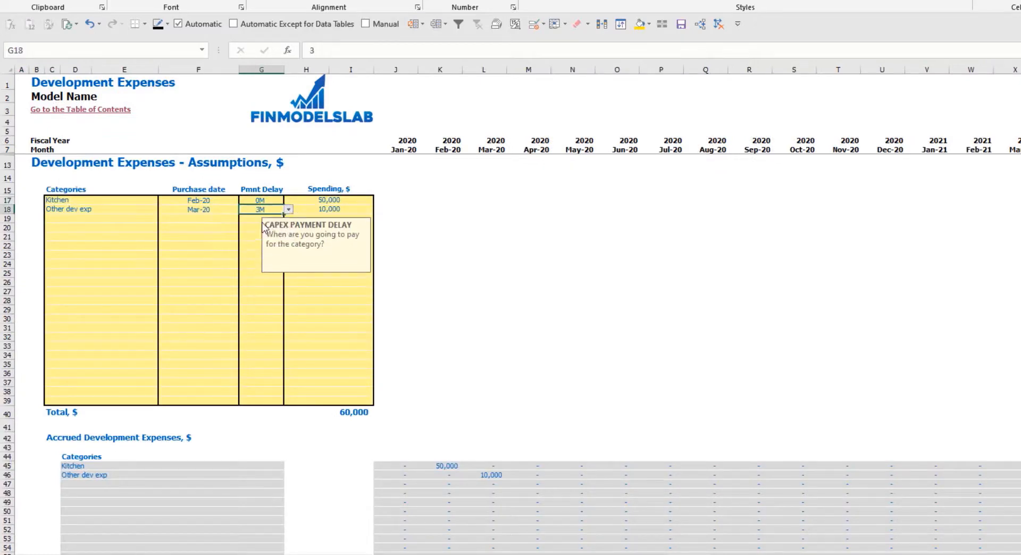
Review the CAPEX Payable, assets closing net book value and fixed assets rows on the Balance Sheet.
{"action": "left_click", "coordinate": [431, 554]}
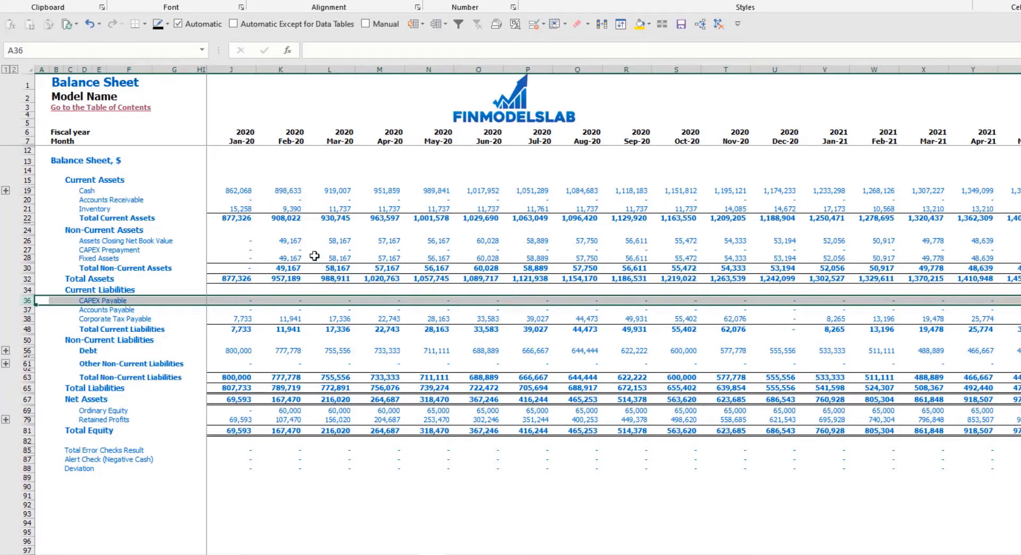
{"action": "left_click_drag", "start_coordinate": [283, 240], "coordinate": [497, 265]}
{"action": "left_click_drag", "start_coordinate": [285, 258], "coordinate": [508, 268]}
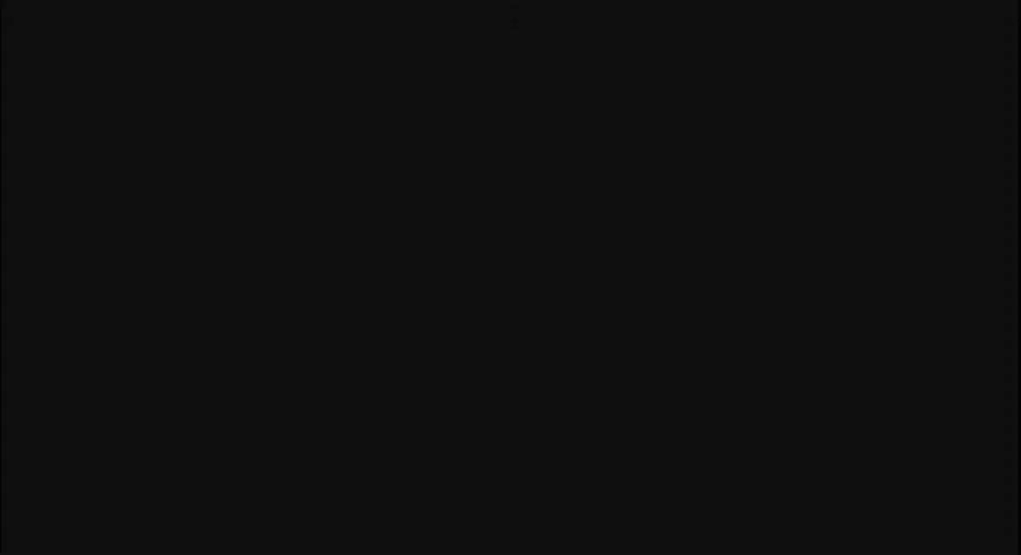
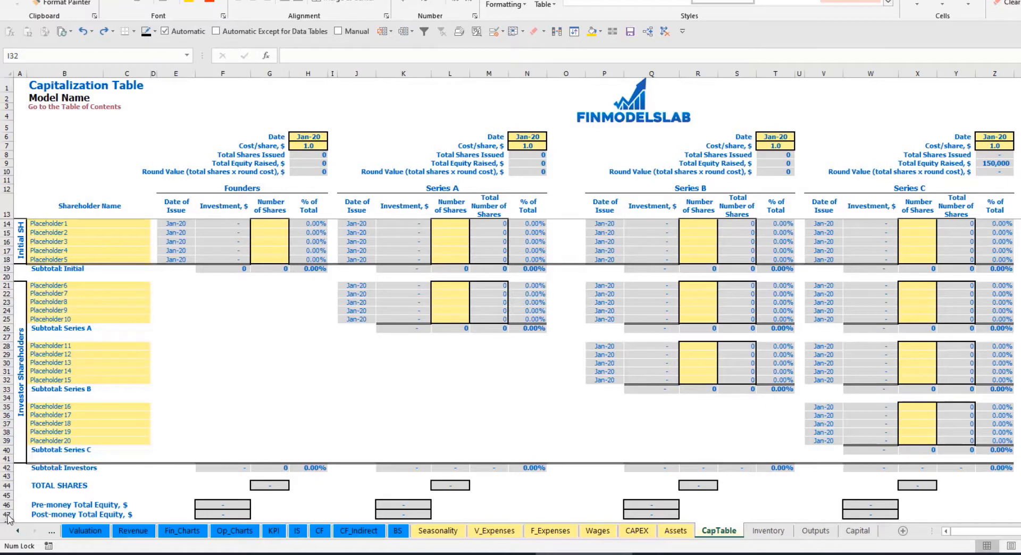
Name the first two initial shareholders in the Capitalization Table Founder 1 and Founder 2.
{"action": "left_click", "coordinate": [52, 223]}
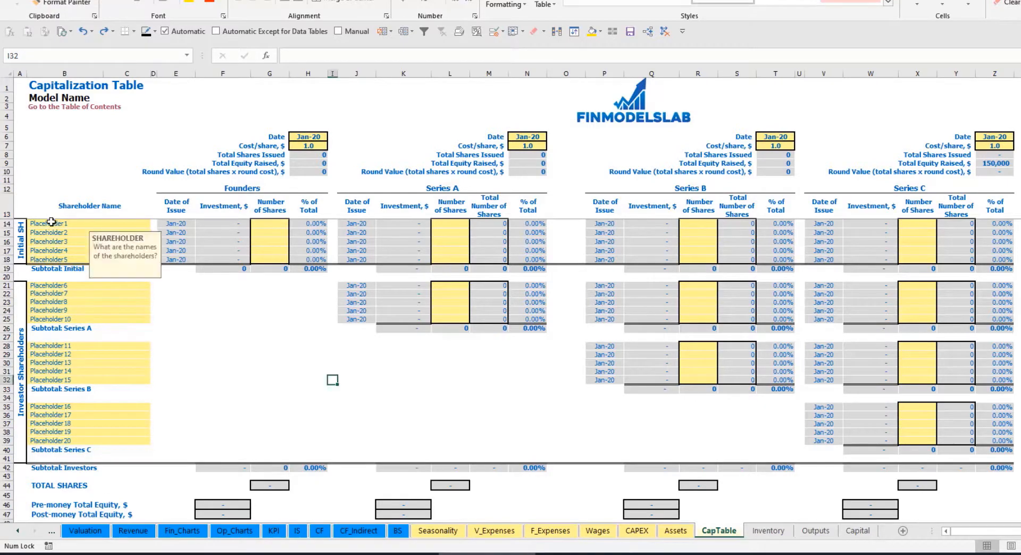
{"action": "type", "text": "F"}
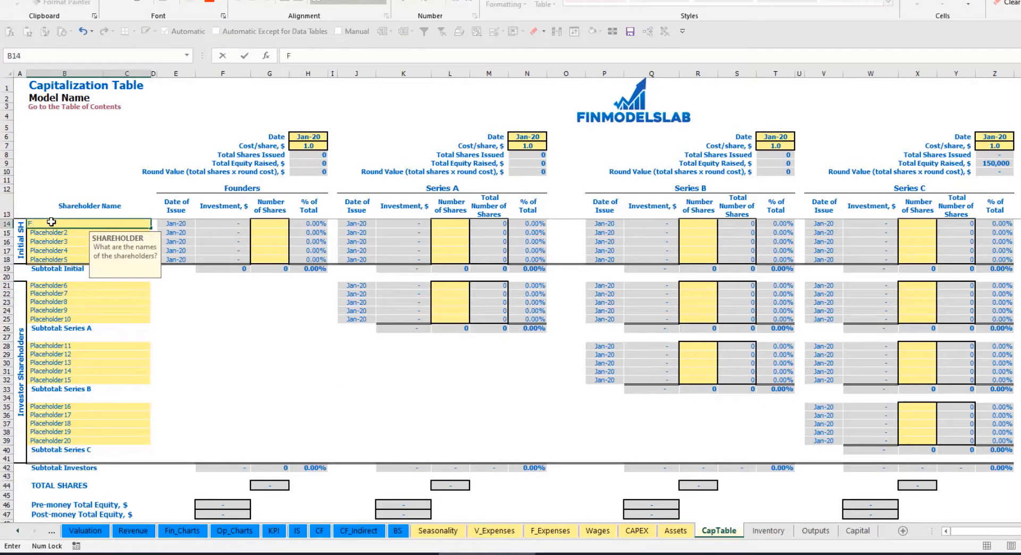
{"action": "type", "text": "ounder 1"}
{"action": "key", "text": "Return"}
{"action": "key", "text": "Up"}
{"action": "key", "text": "ctrl+c"}
{"action": "key", "text": "Down"}
{"action": "key", "text": "ctrl+v"}
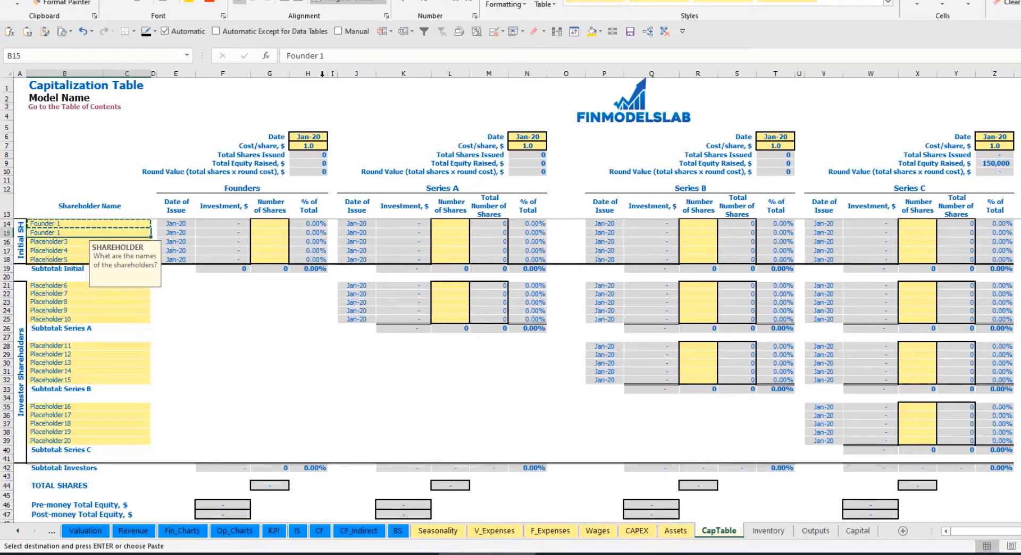
{"action": "key", "text": "F2"}
{"action": "key", "text": "BackSpace"}
{"action": "type", "text": "2"}
{"action": "key", "text": "Return"}
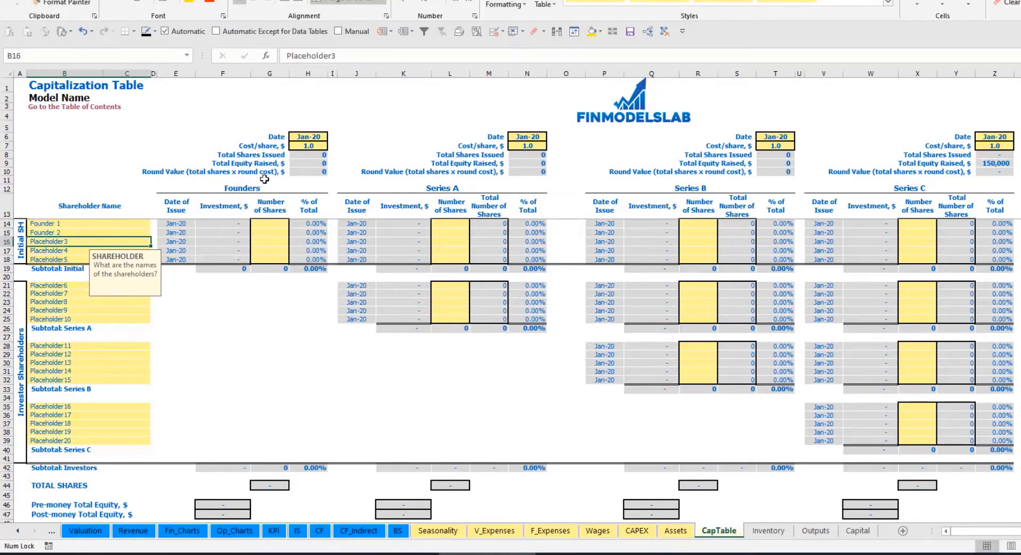
Enter 10,000 shares for Founder 1 and 20,000 shares for Founder 2 in the Founders round.
{"action": "left_click", "coordinate": [111, 225]}
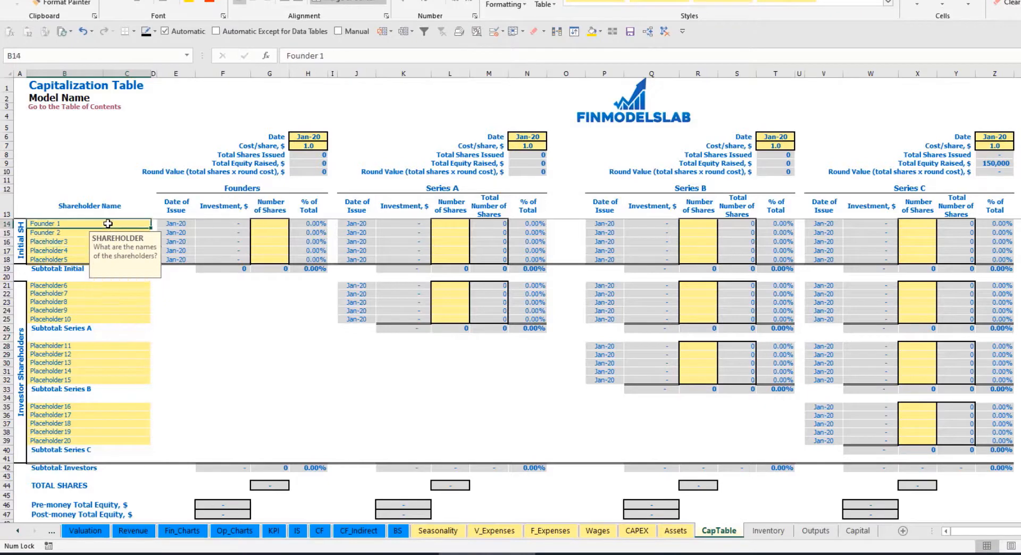
{"action": "left_click", "coordinate": [272, 223]}
{"action": "type", "text": "10,0"}
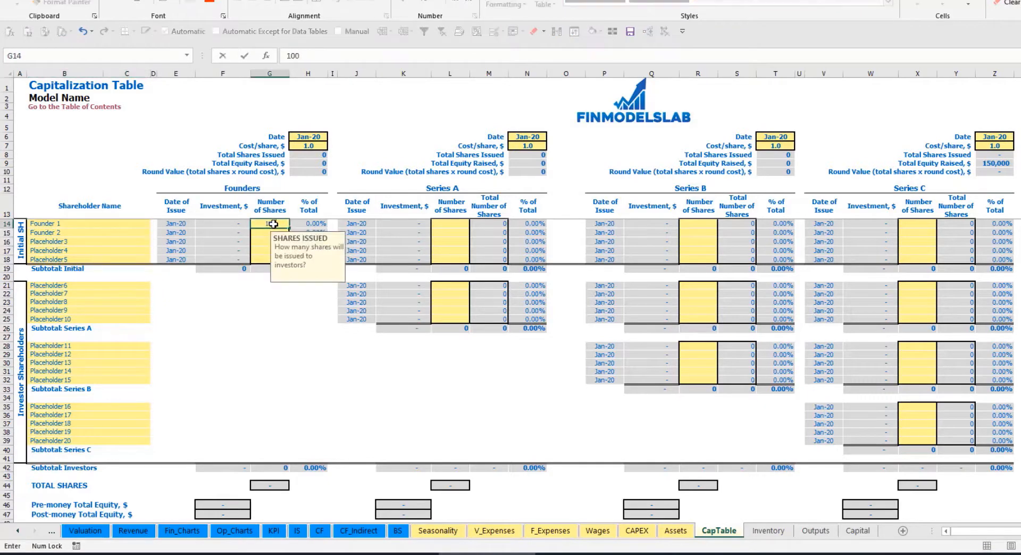
{"action": "type", "text": "00"}
{"action": "key", "text": "Return"}
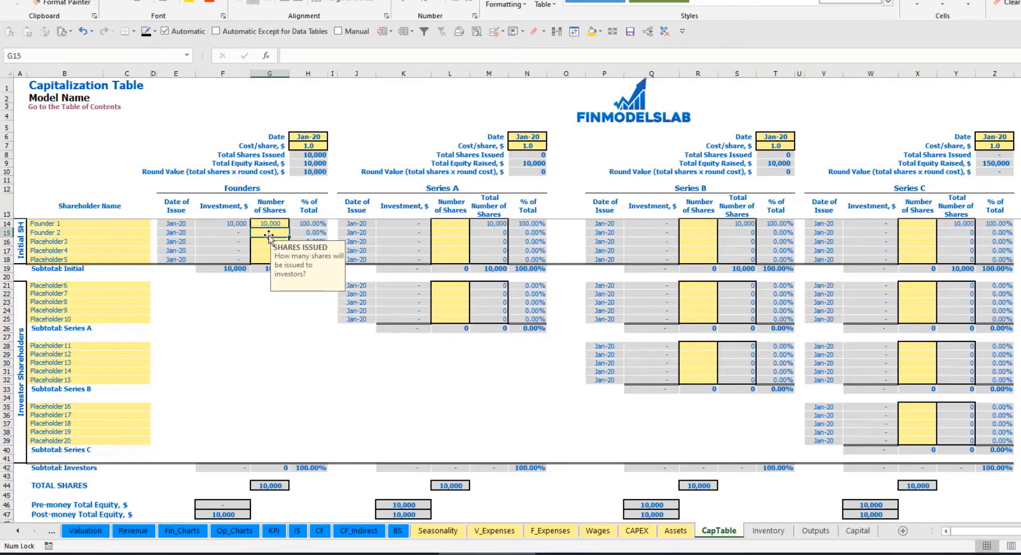
{"action": "type", "text": "20,00"}
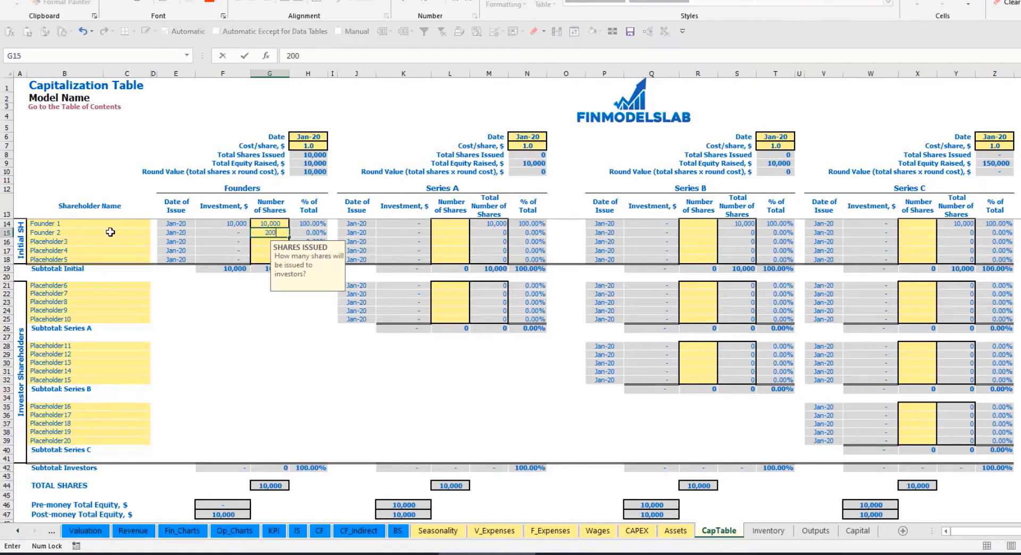
{"action": "type", "text": "0"}
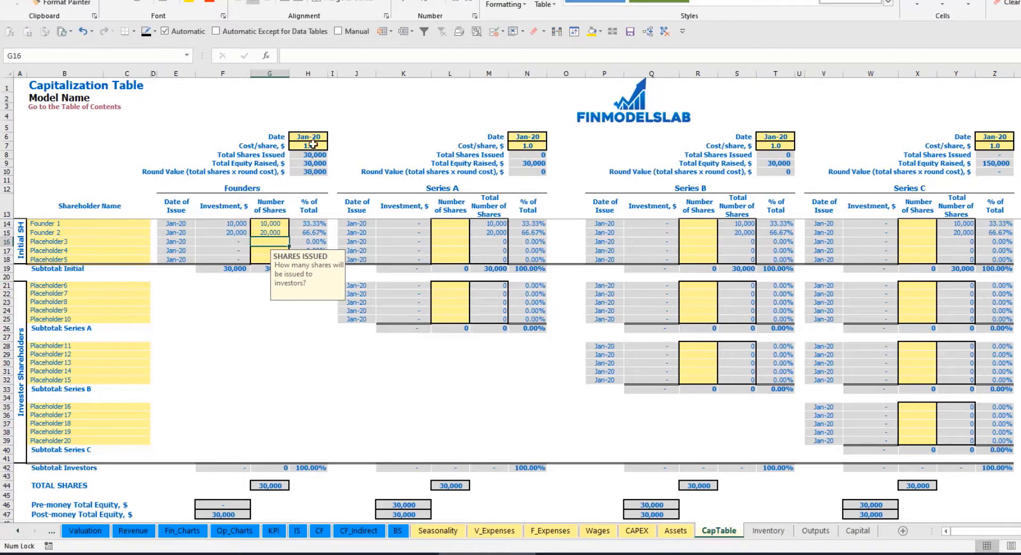
Set the Founders round's cost per share to 2 and its date to Feb-20.
{"action": "left_click", "coordinate": [305, 139]}
{"action": "left_click", "coordinate": [298, 148]}
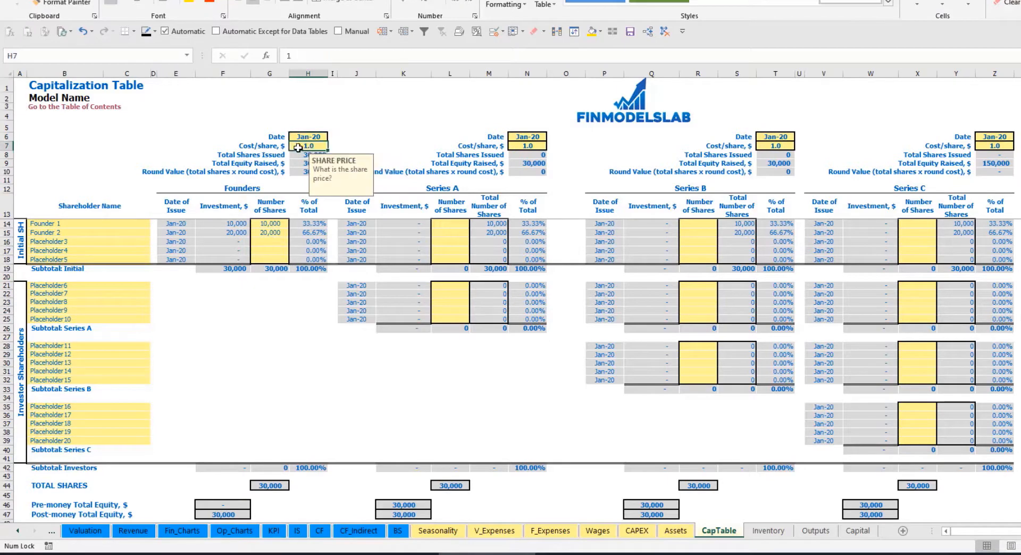
{"action": "type", "text": "2"}
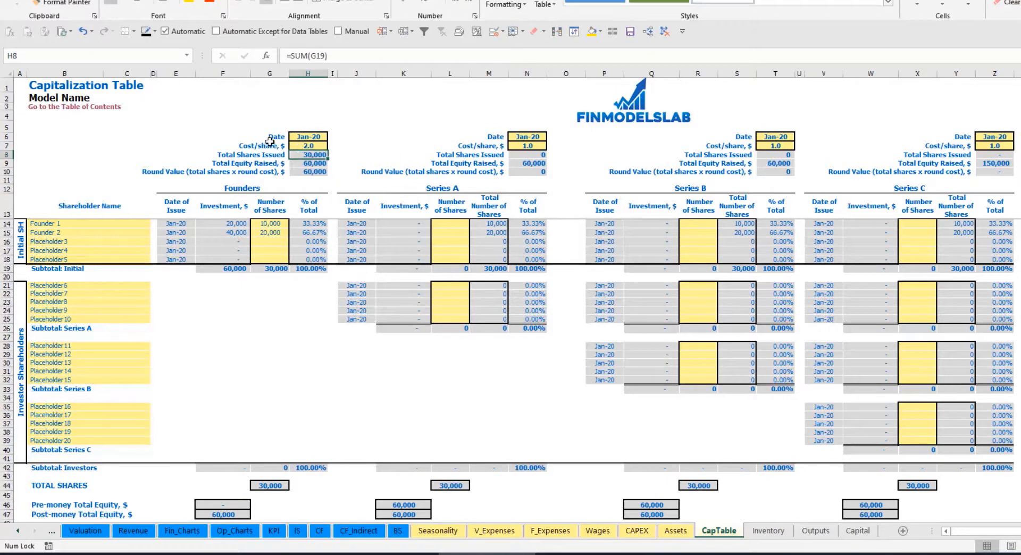
{"action": "left_click", "coordinate": [307, 138]}
{"action": "left_click", "coordinate": [331, 137]}
{"action": "left_click", "coordinate": [306, 153]}
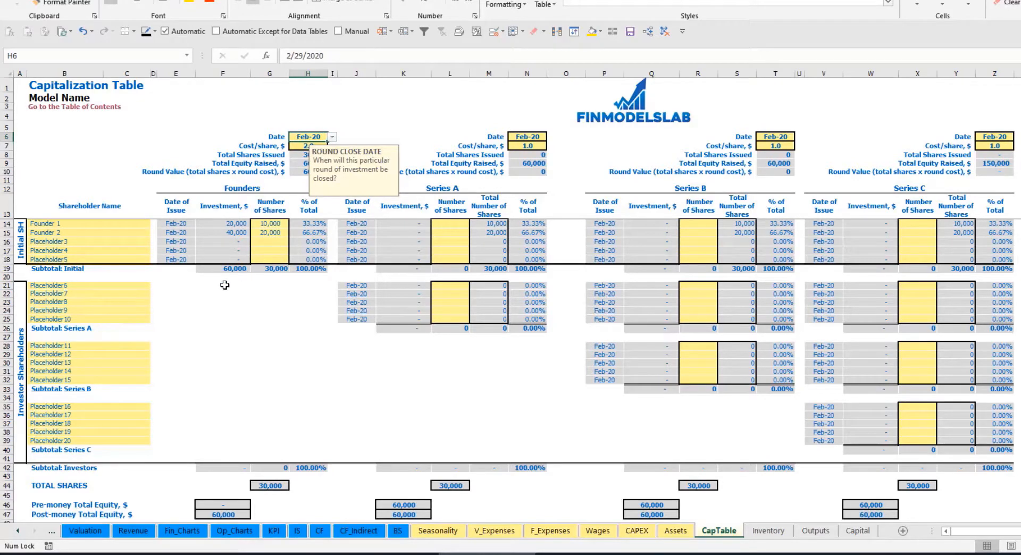
Examine the founders' investment amounts, their initial subtotal, the post-money total equity row and Founder 1's ownership percentage.
{"action": "left_click", "coordinate": [229, 224]}
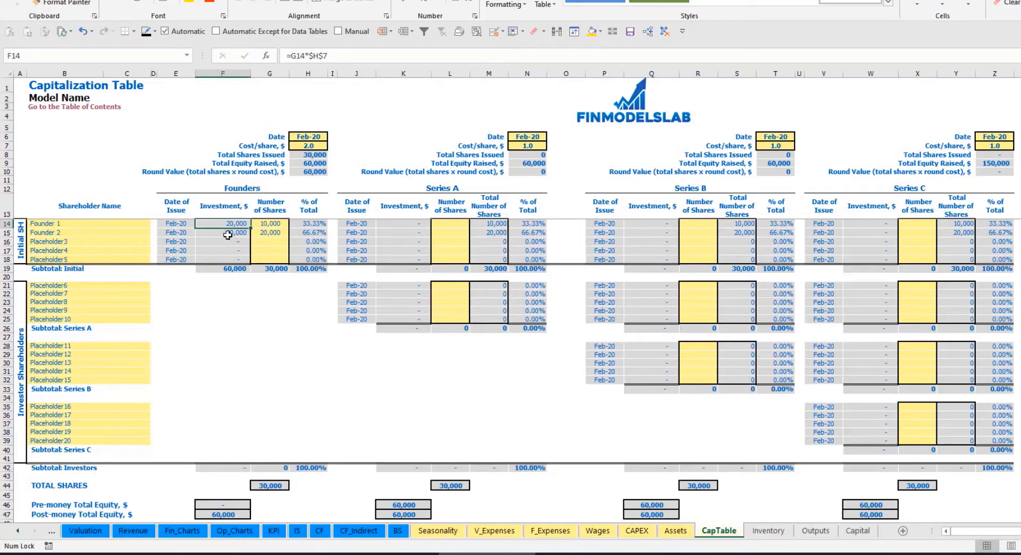
{"action": "left_click", "coordinate": [228, 233]}
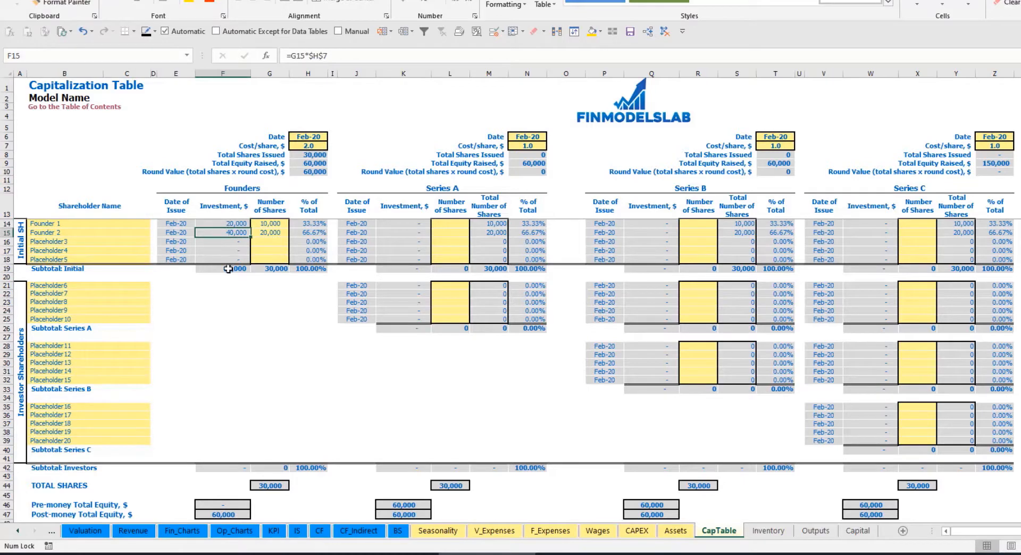
{"action": "left_click", "coordinate": [228, 269]}
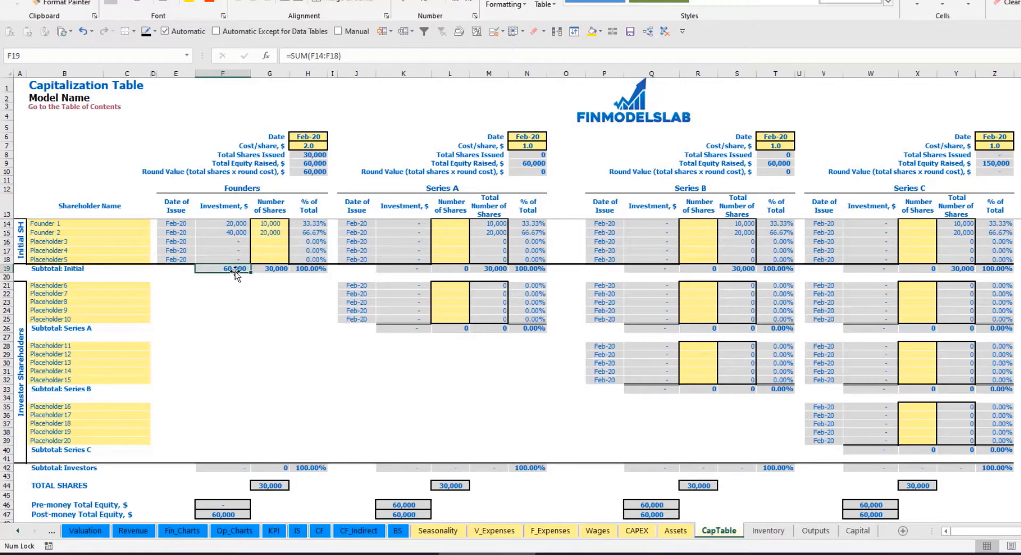
{"action": "left_click", "coordinate": [12, 515]}
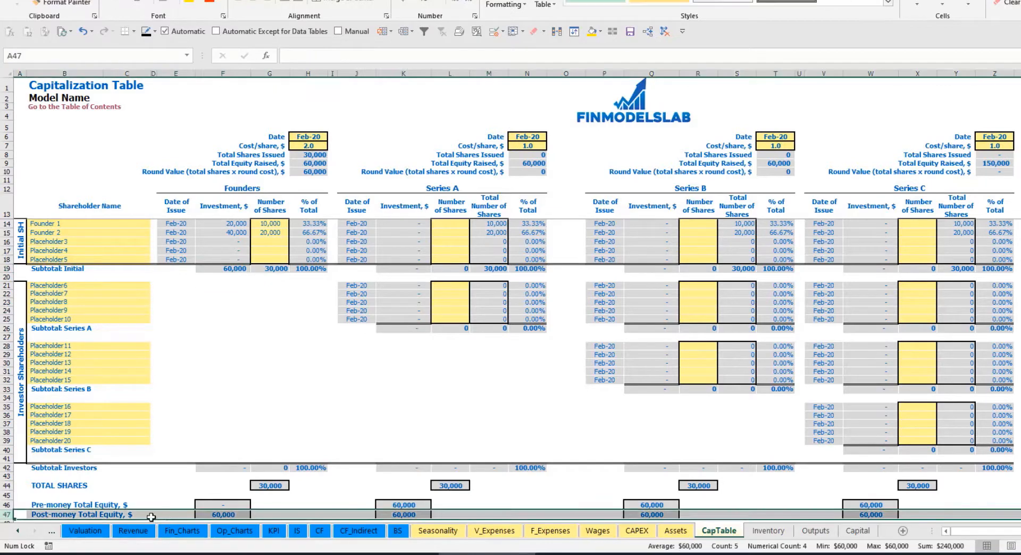
{"action": "left_click", "coordinate": [315, 225]}
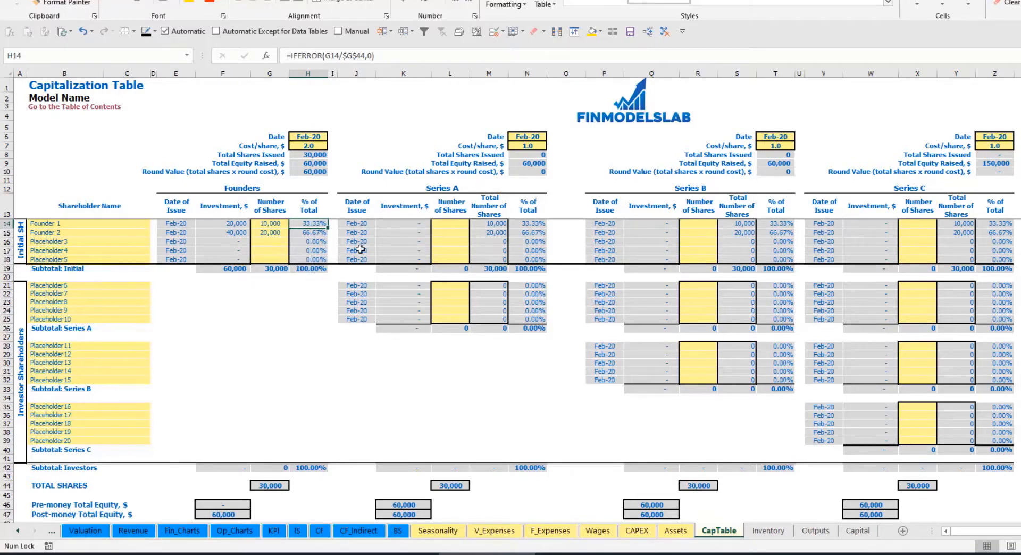
Name the first Series A investor shareholder Investor 1.
{"action": "left_click", "coordinate": [120, 286]}
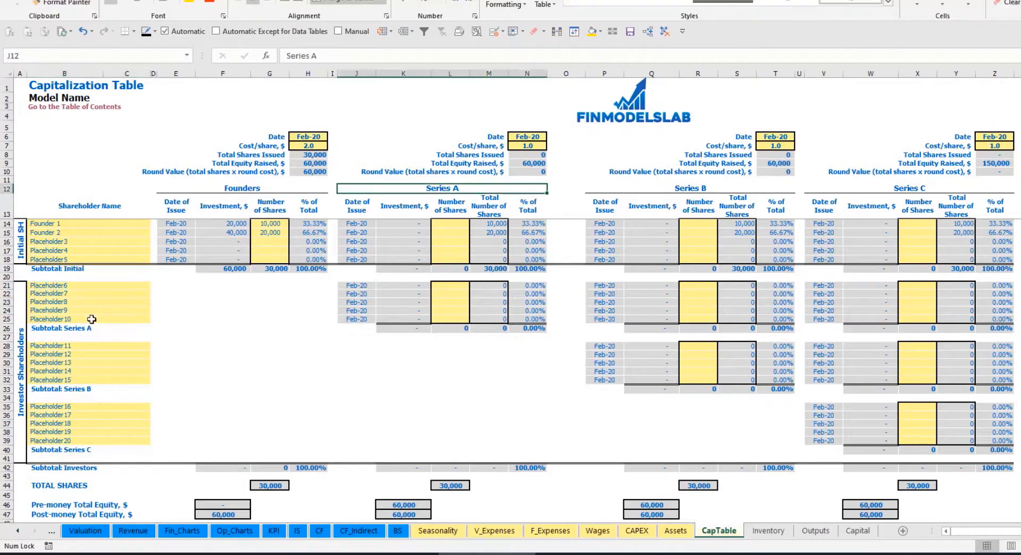
{"action": "type", "text": "I"}
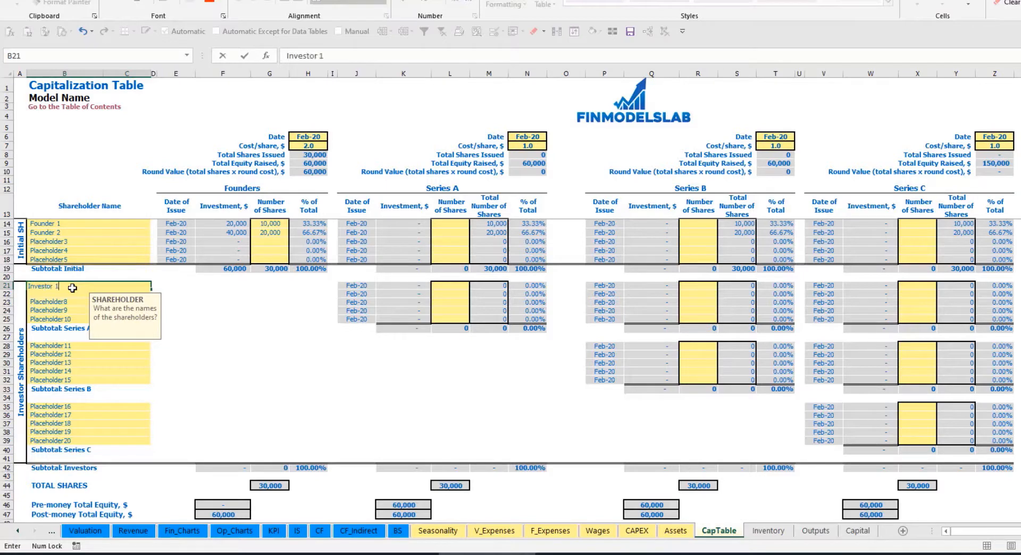
{"action": "type", "text": "nvestor 1"}
{"action": "key", "text": "Return"}
Set the Series A round's date to May-20 and its cost per share to 5.
{"action": "left_click", "coordinate": [529, 137]}
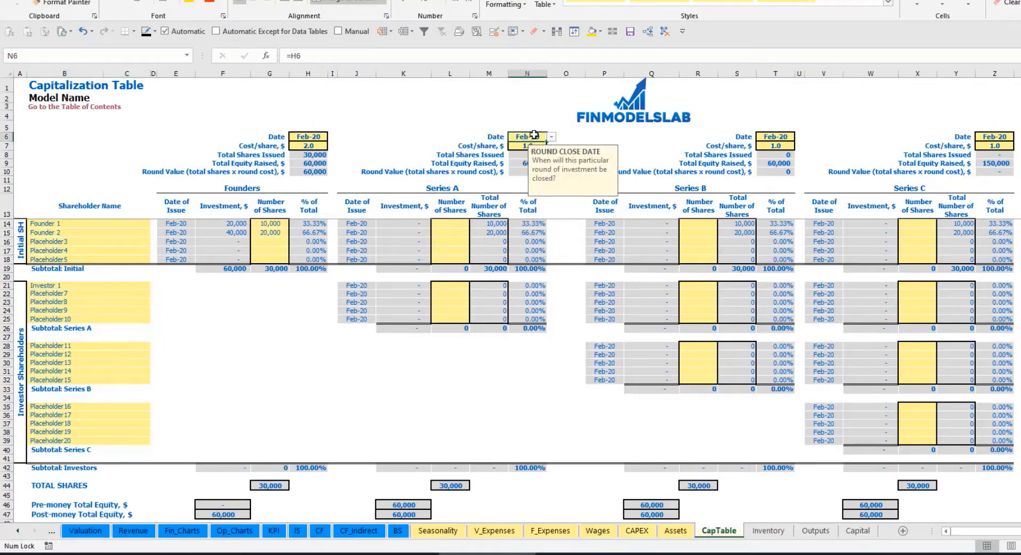
{"action": "left_click", "coordinate": [551, 137]}
{"action": "left_click", "coordinate": [536, 170]}
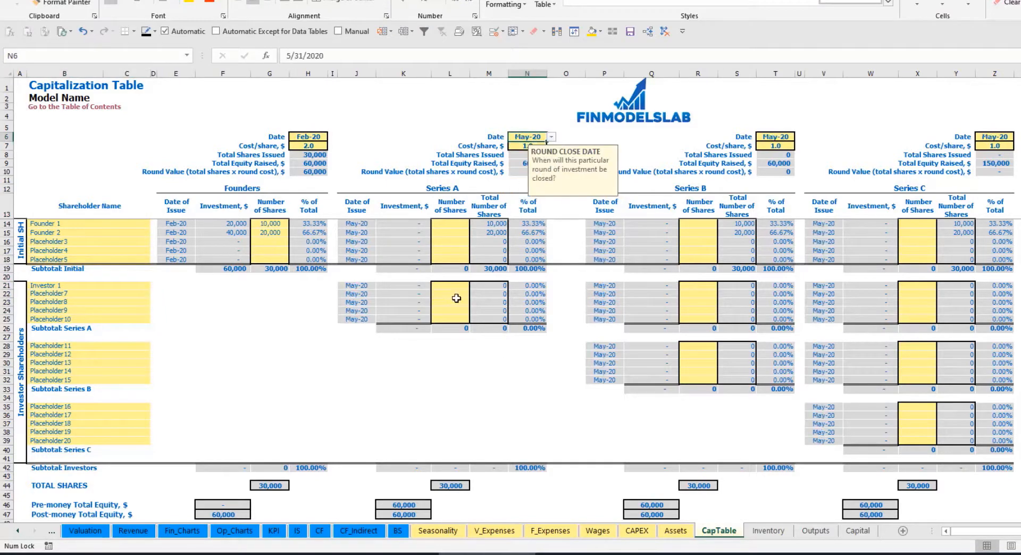
{"action": "left_click", "coordinate": [522, 145]}
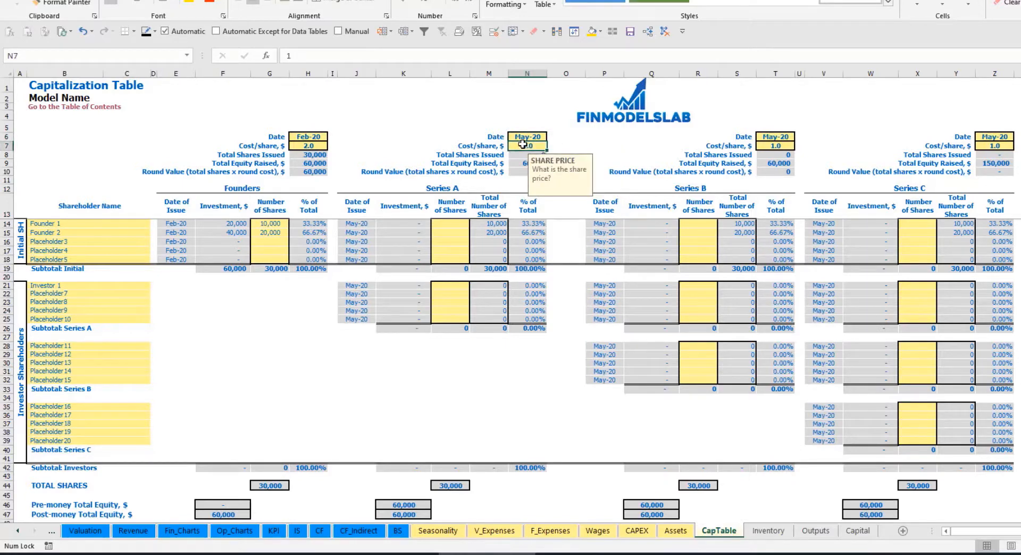
{"action": "key", "text": "Down"}
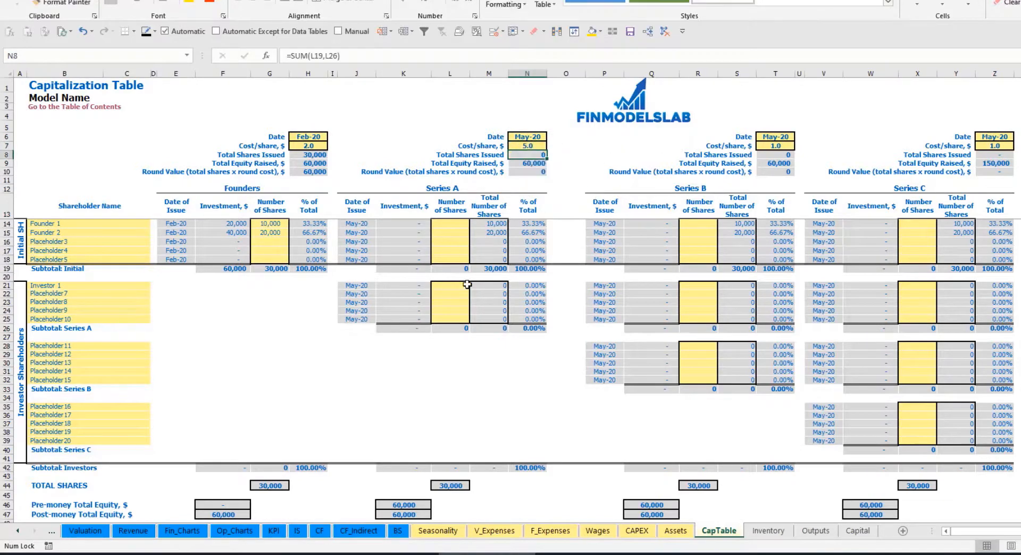
Enter 1,000 Series A shares for Investor 1.
{"action": "left_click", "coordinate": [450, 285]}
{"action": "type", "text": "1,00"}
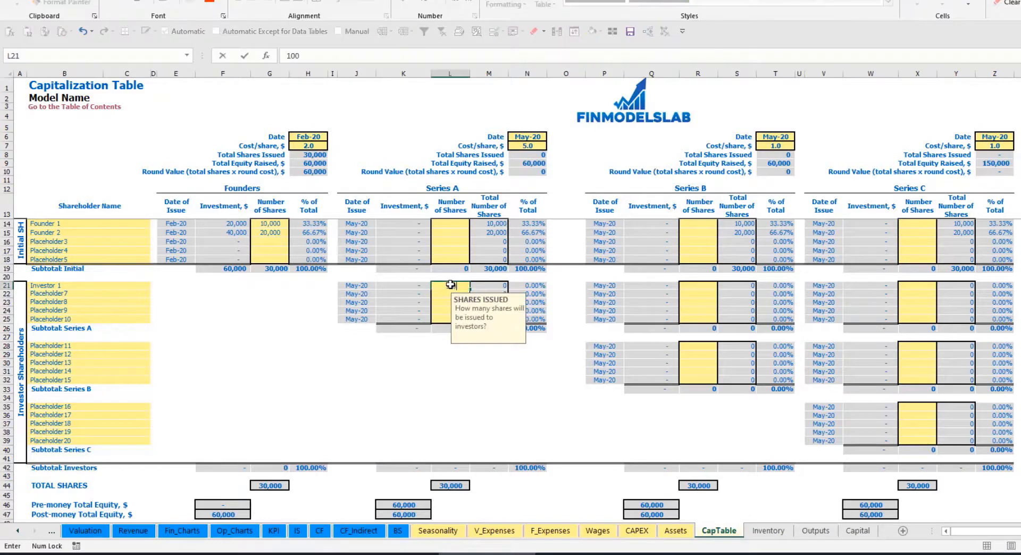
{"action": "type", "text": "0"}
{"action": "key", "text": "Return"}
{"action": "left_click", "coordinate": [404, 370]}
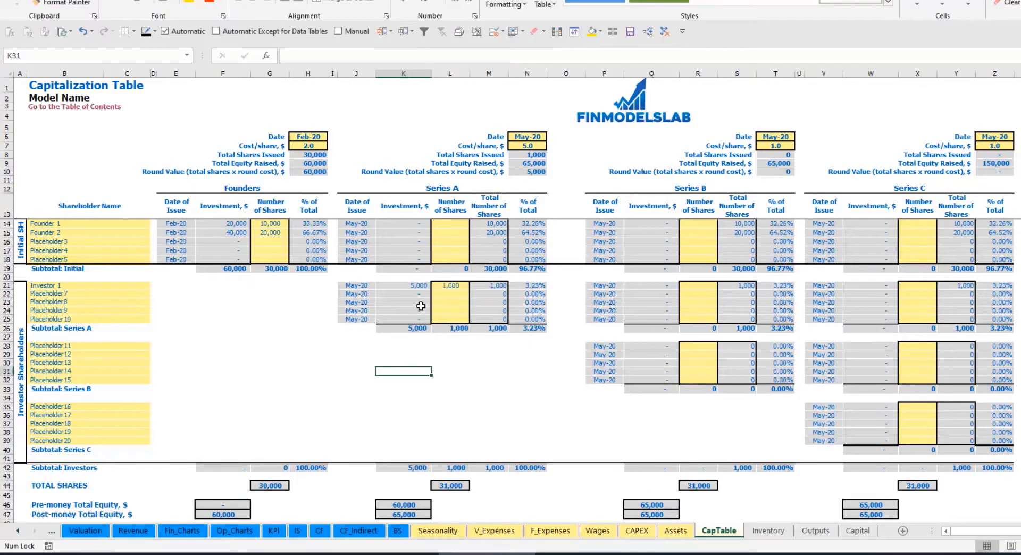
Examine Investor 1's Series A investment, the round's pre-money and post-money equity, and the ownership percentages of Investor 1 and both founders.
{"action": "left_click", "coordinate": [410, 286]}
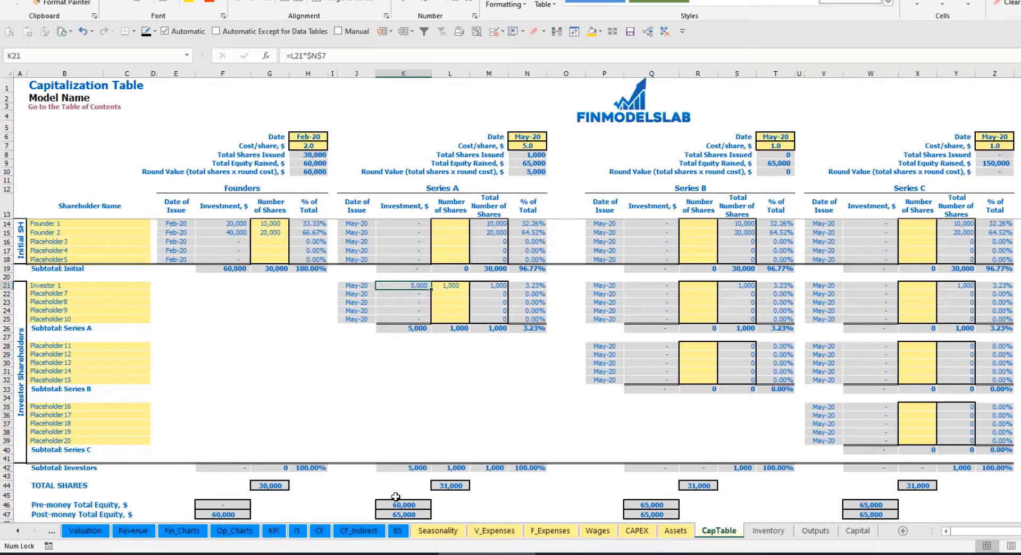
{"action": "left_click", "coordinate": [396, 502]}
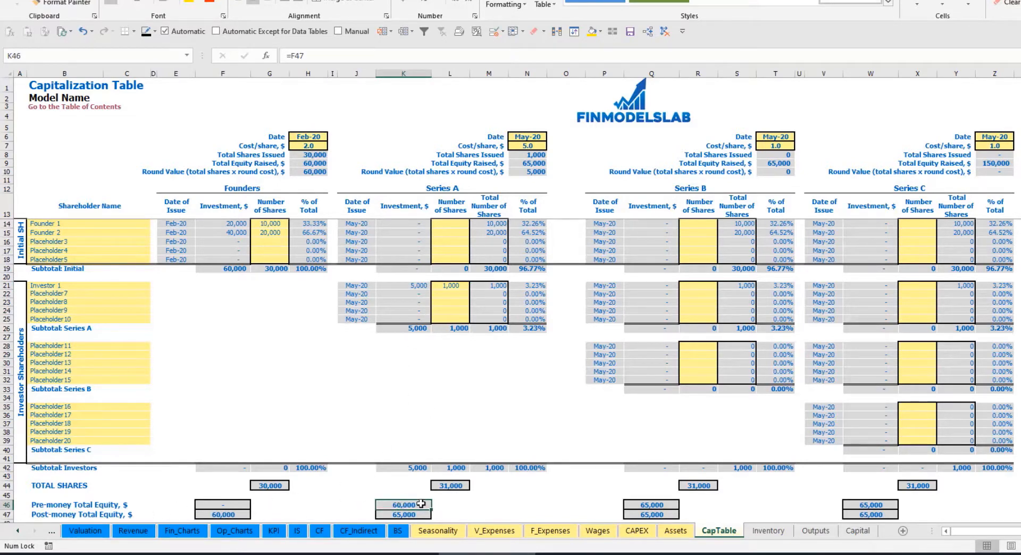
{"action": "key", "text": "Down"}
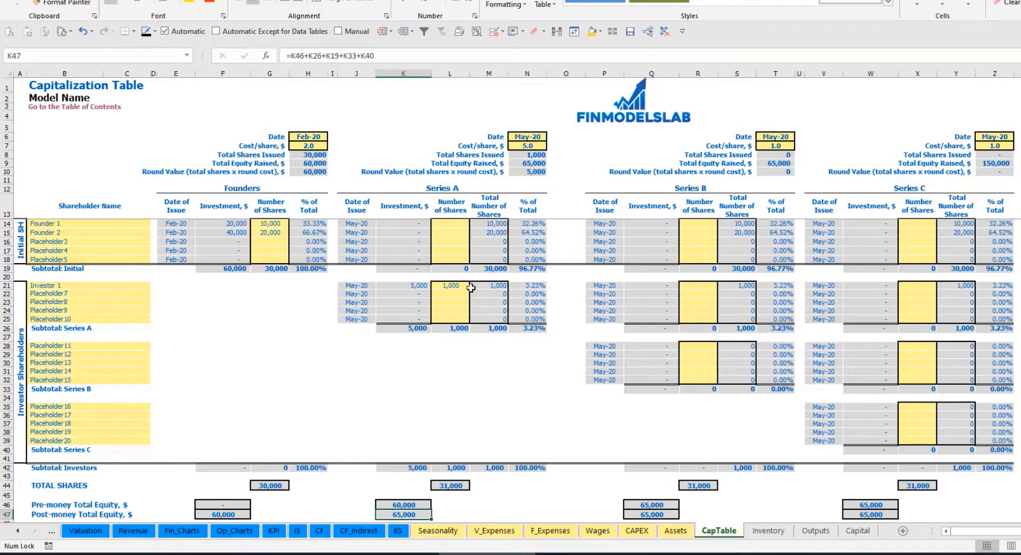
{"action": "left_click", "coordinate": [522, 286]}
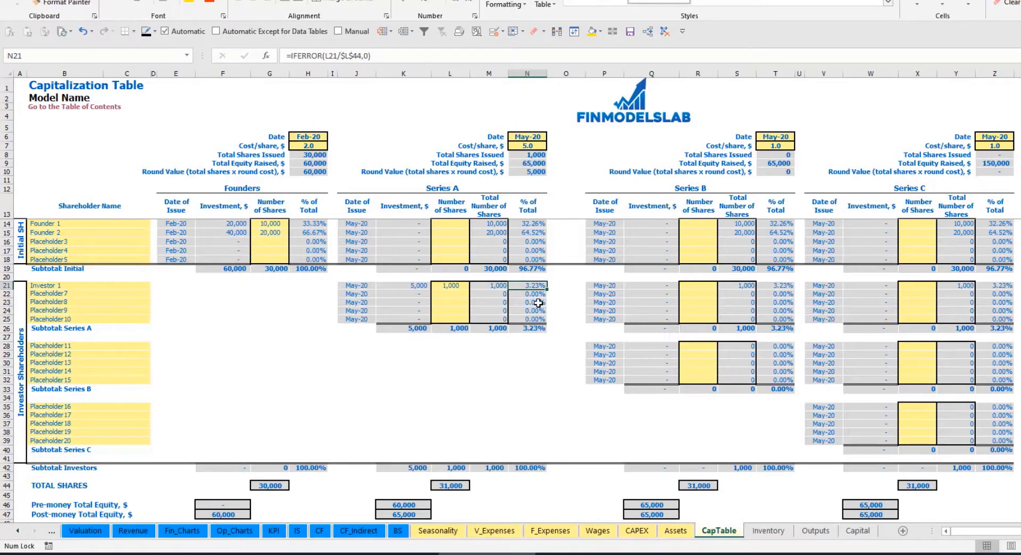
{"action": "left_click_drag", "start_coordinate": [114, 223], "coordinate": [120, 234]}
{"action": "left_click_drag", "start_coordinate": [534, 223], "coordinate": [534, 233]}
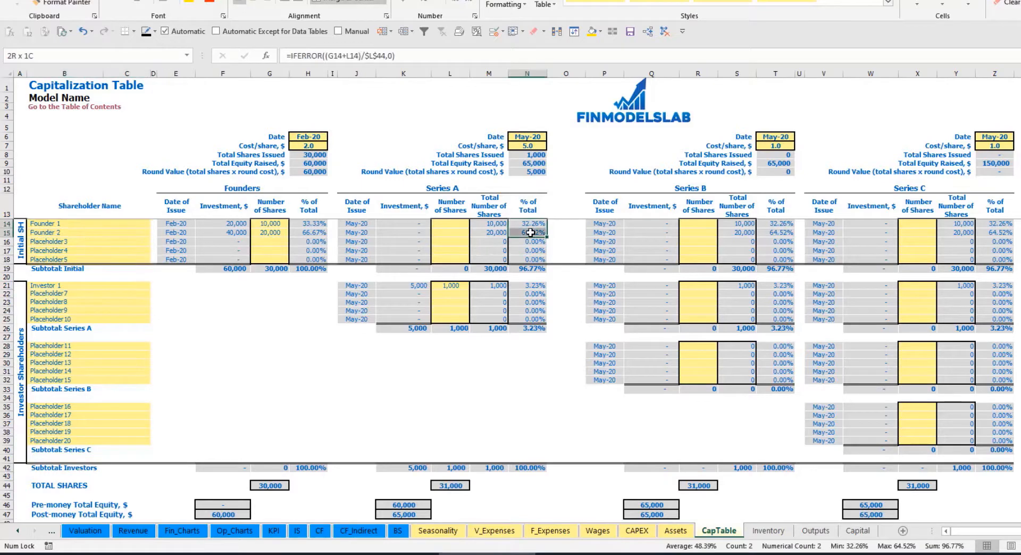
{"action": "key", "text": "Up"}
{"action": "key", "text": "Down"}
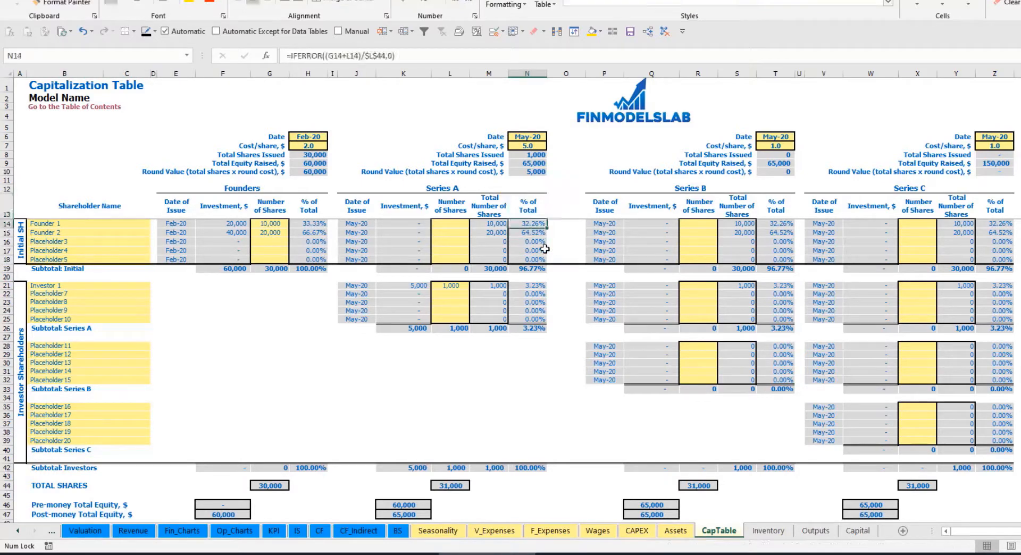
Review Founder 2's Series A ownership percentage and the cells for Series A shares issued to investors.
{"action": "key", "text": "Down"}
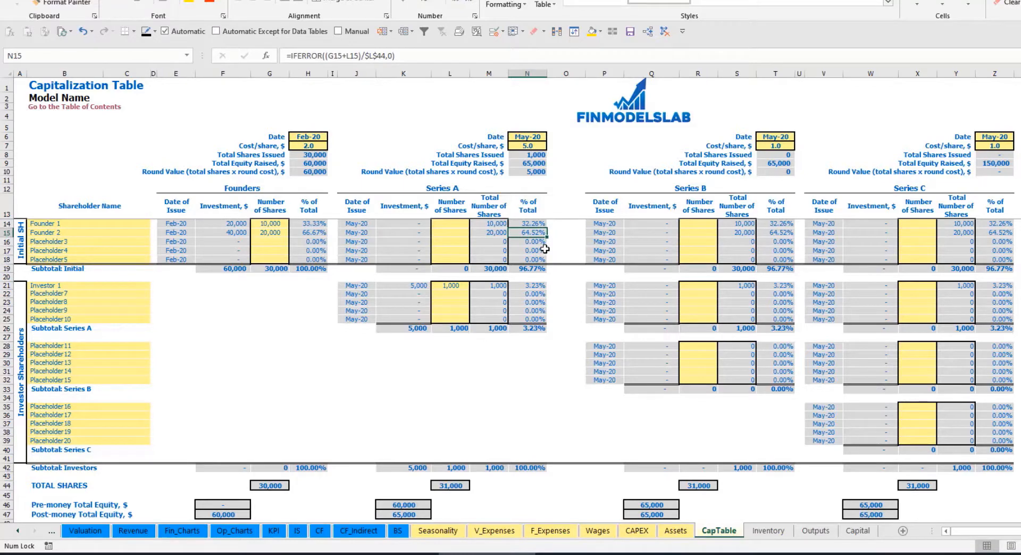
{"action": "left_click", "coordinate": [100, 353]}
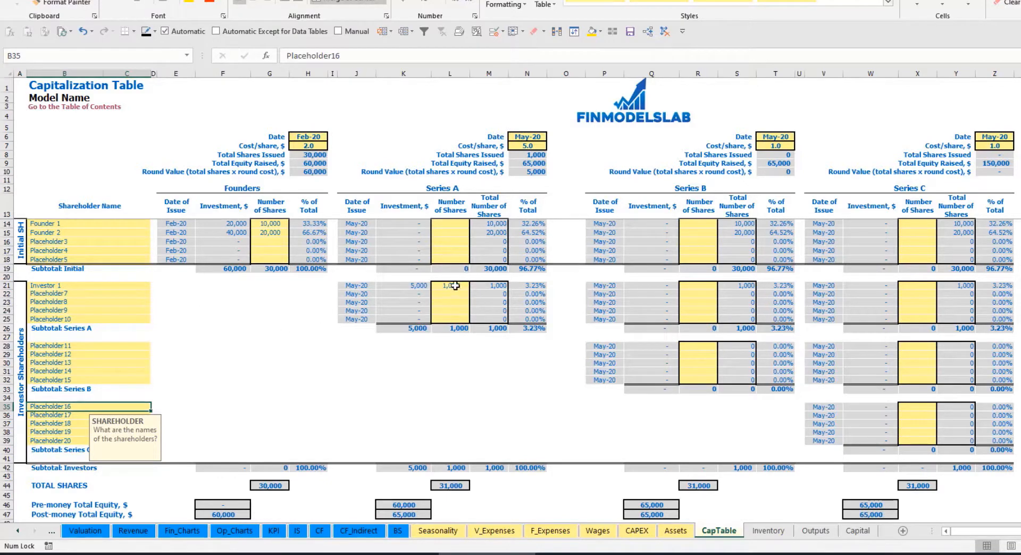
{"action": "left_click_drag", "start_coordinate": [454, 286], "coordinate": [446, 319]}
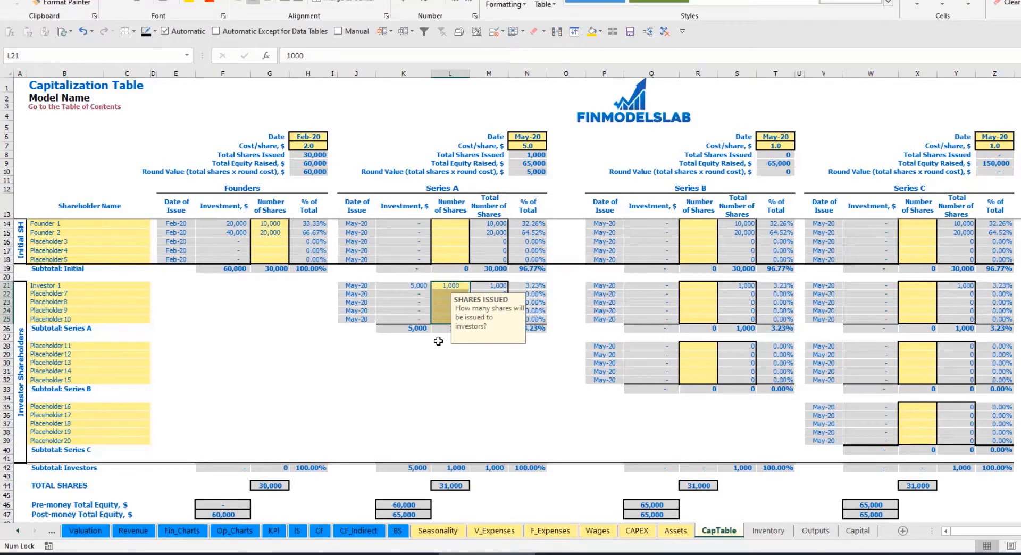
{"action": "left_click", "coordinate": [462, 361]}
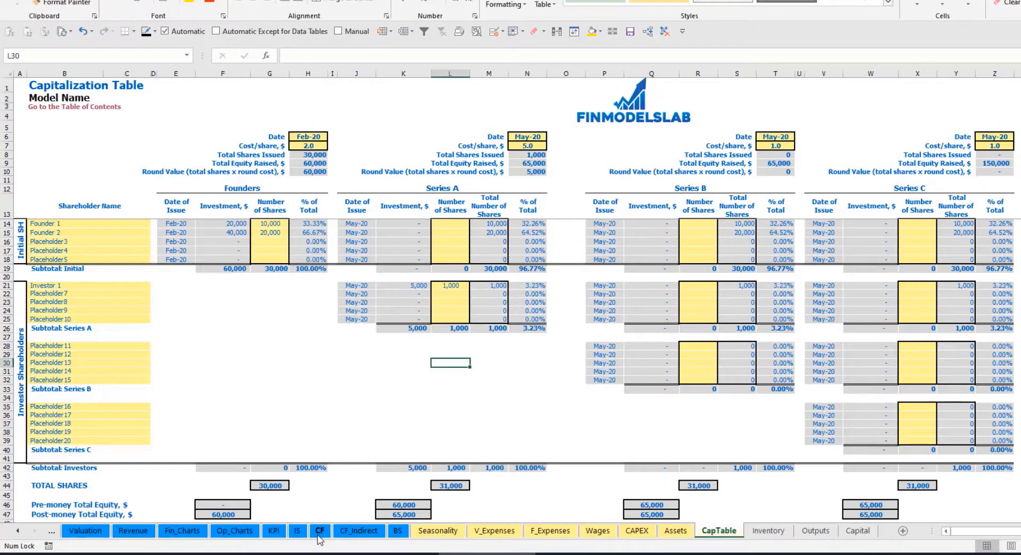
Check the Feb-20 and May-20 ordinary equity raisings in the cash flow statement and the Ordinary Equity row in the balance sheet.
{"action": "left_click", "coordinate": [319, 532]}
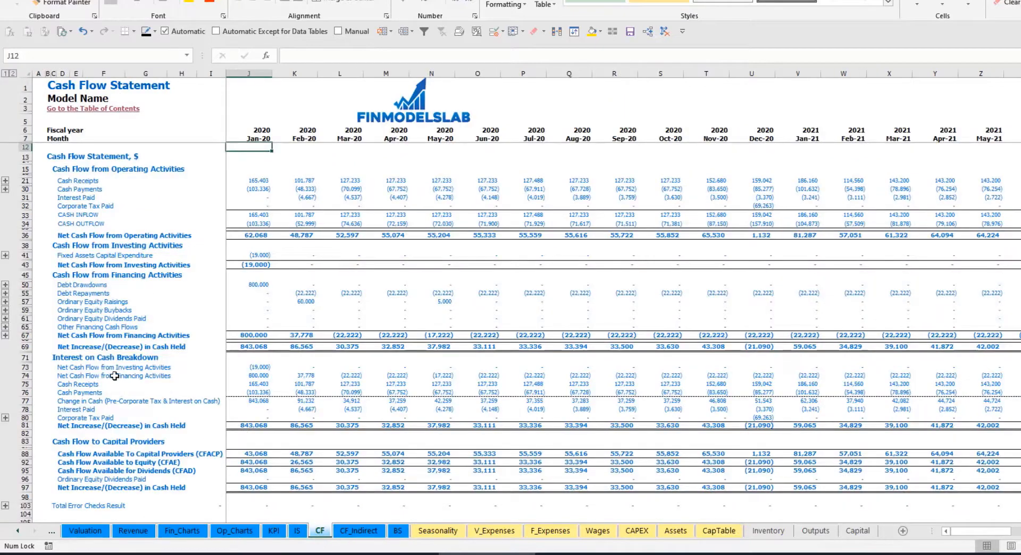
{"action": "left_click", "coordinate": [25, 301]}
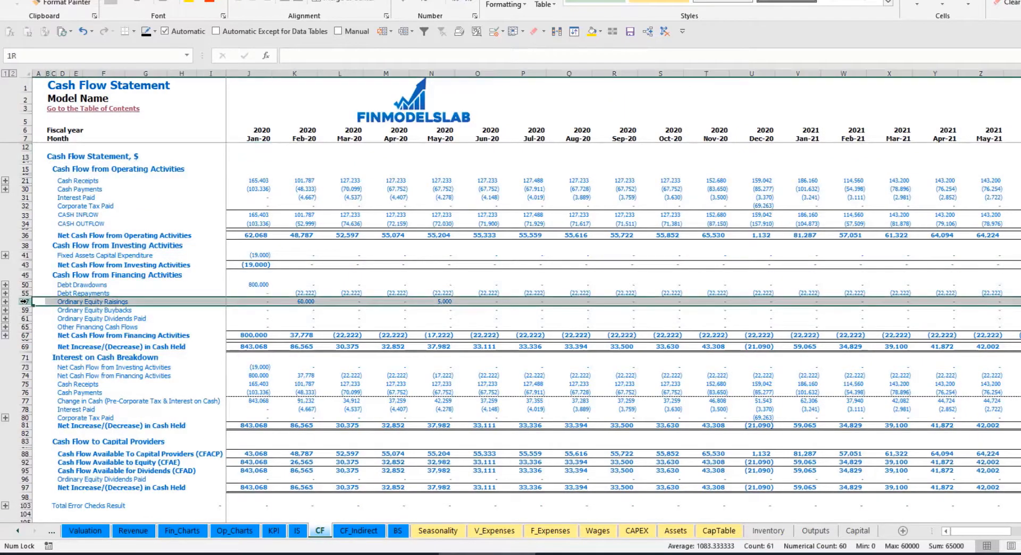
{"action": "left_click", "coordinate": [307, 303]}
{"action": "left_click", "coordinate": [441, 301]}
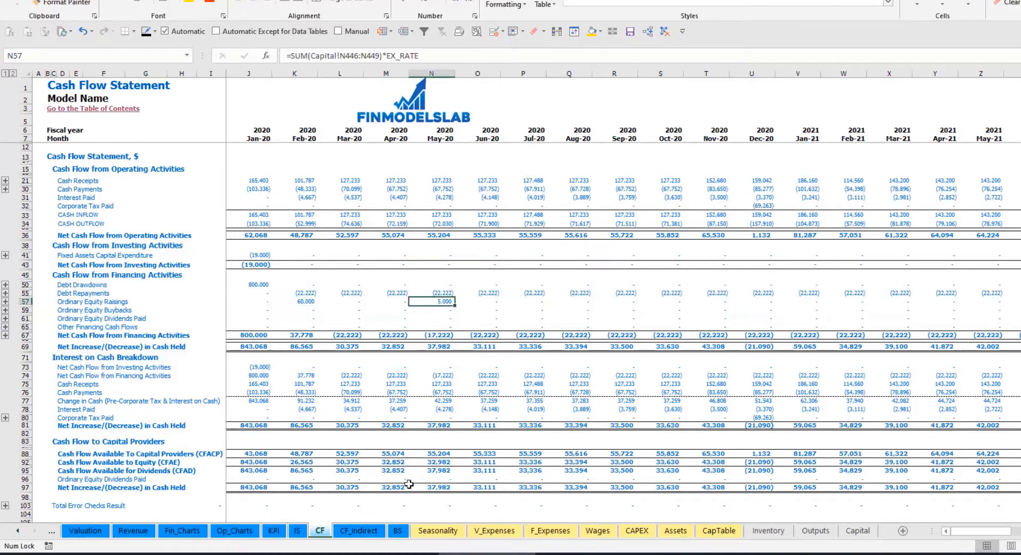
{"action": "left_click", "coordinate": [398, 532]}
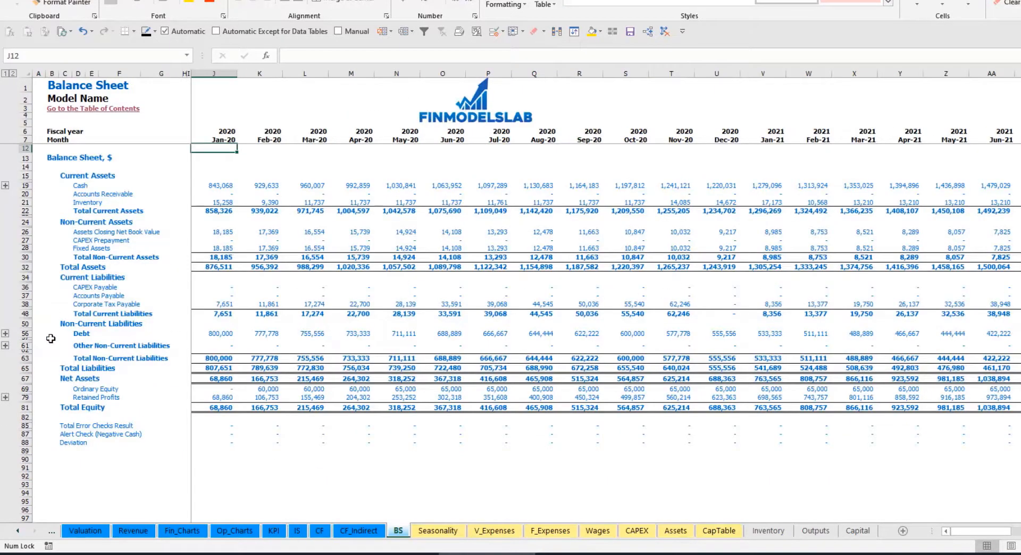
{"action": "left_click", "coordinate": [25, 389]}
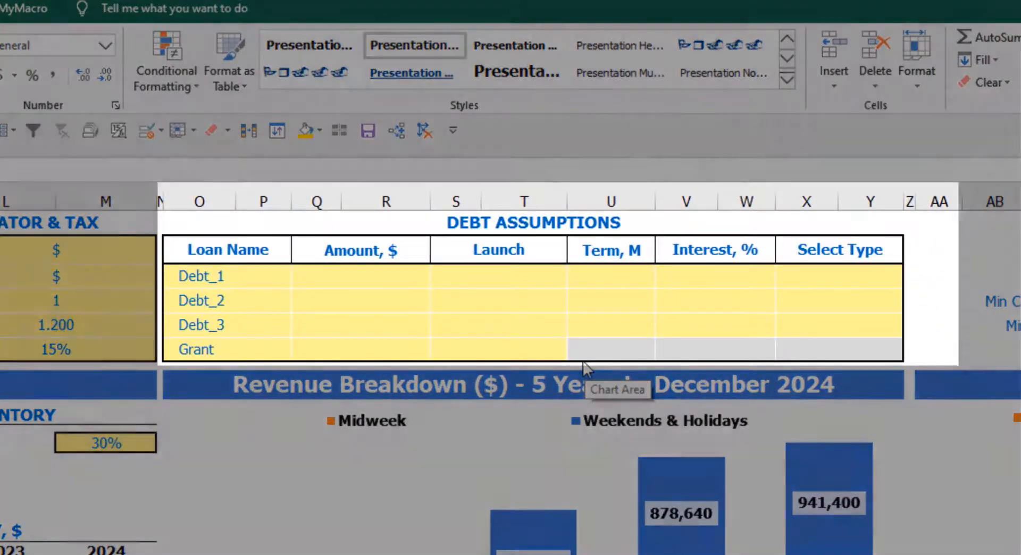
Set the repayment type of Debt_1 to Annuity in the dashboard's debt assumptions.
{"action": "left_click", "coordinate": [591, 230]}
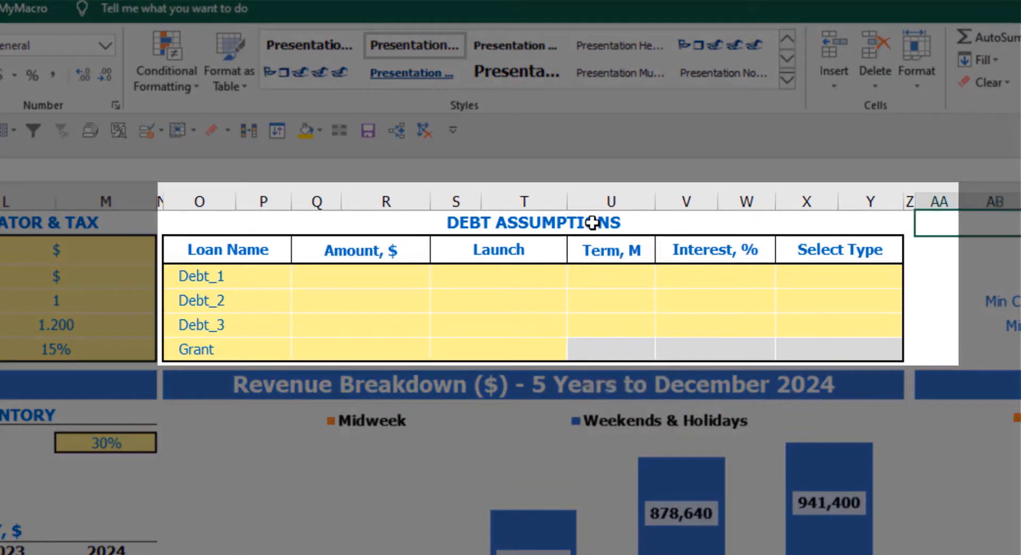
{"action": "left_click", "coordinate": [591, 223]}
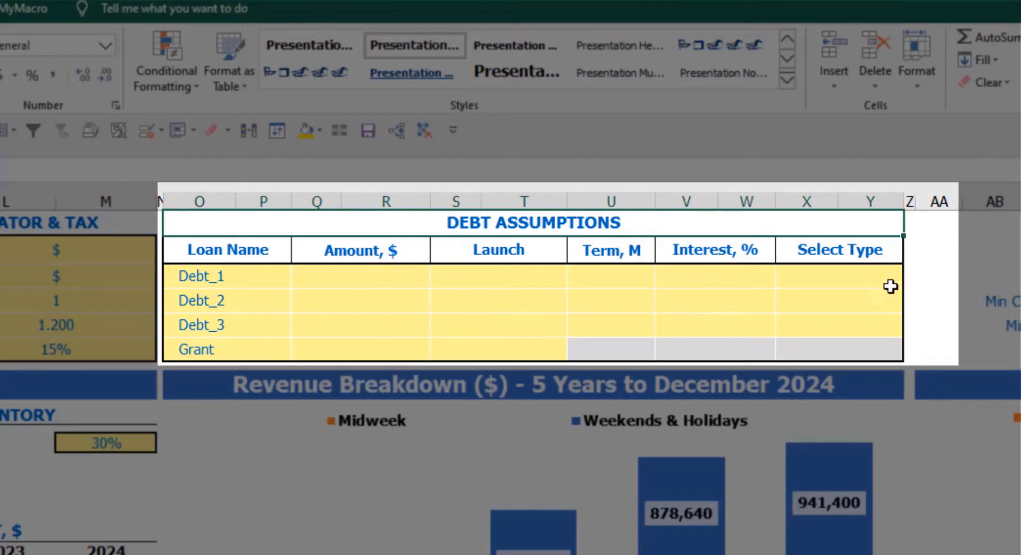
{"action": "left_click", "coordinate": [898, 270]}
{"action": "left_click", "coordinate": [912, 278]}
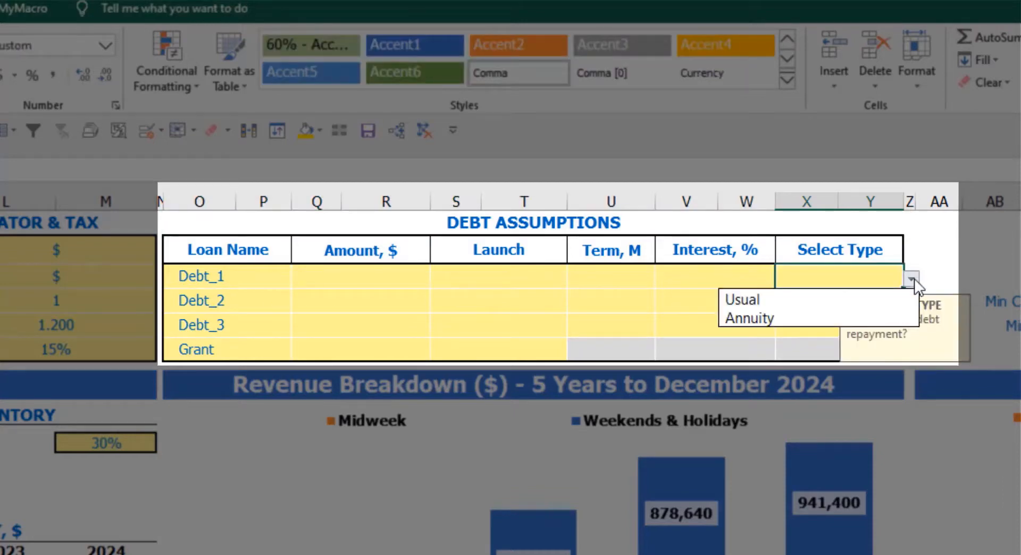
{"action": "left_click", "coordinate": [886, 317]}
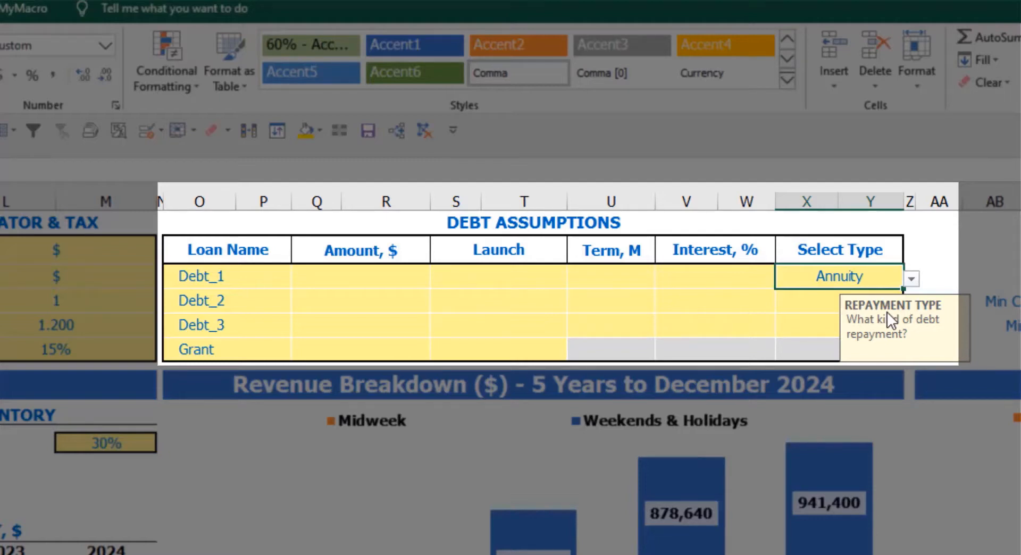
Set Debt_1's repayment type to Usual and its loan amount to 1,000,000.
{"action": "left_click", "coordinate": [910, 278]}
{"action": "left_click", "coordinate": [874, 300]}
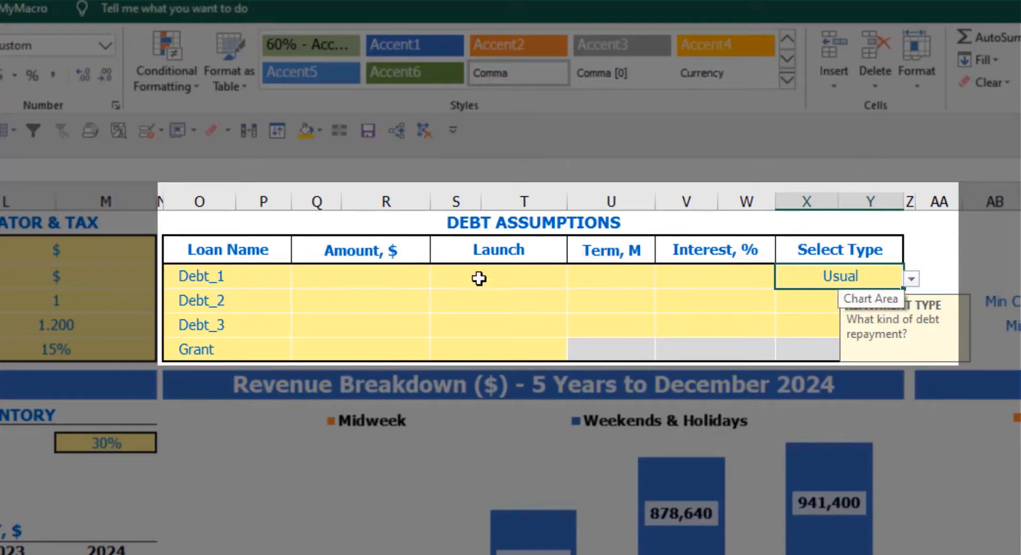
{"action": "left_click", "coordinate": [403, 277]}
{"action": "type", "text": "1,00"}
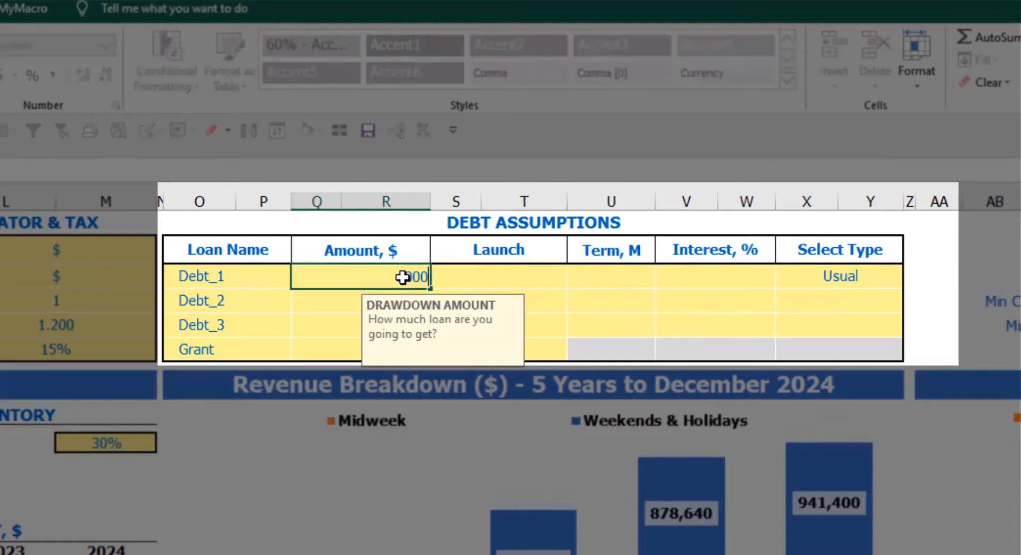
{"action": "type", "text": "0,000"}
{"action": "key", "text": "Return"}
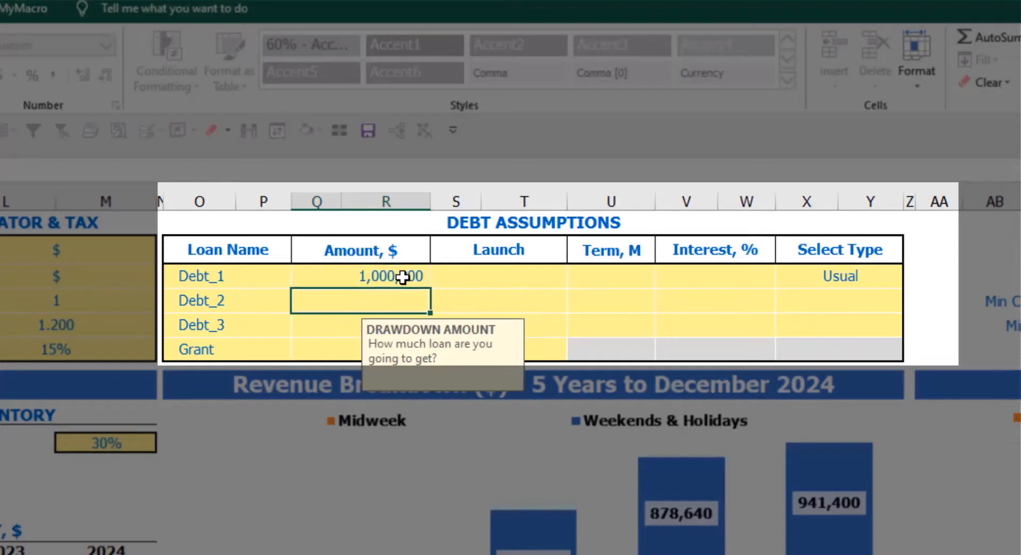
Set the launch date of Debt_1 to Feb-20.
{"action": "left_click", "coordinate": [565, 273]}
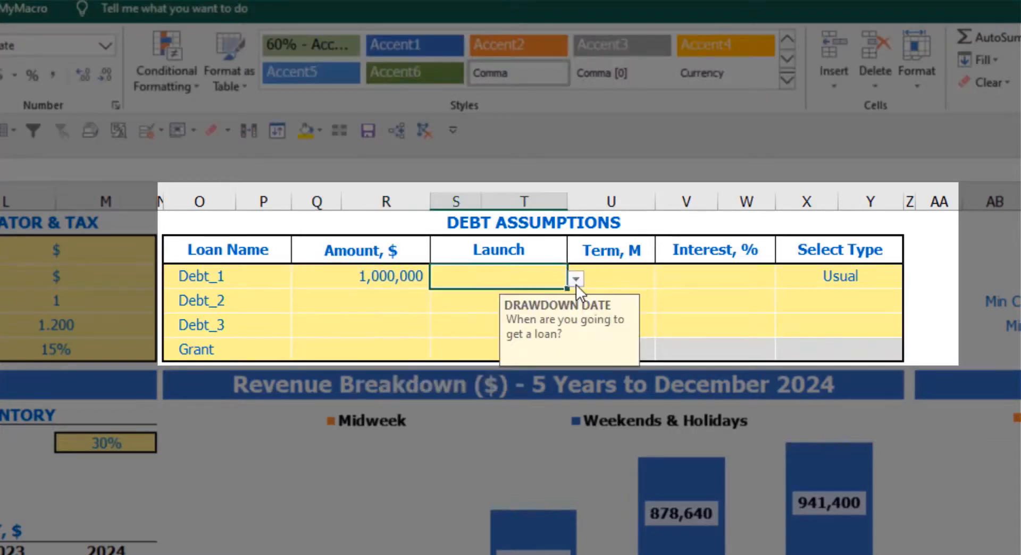
{"action": "left_click", "coordinate": [576, 279]}
{"action": "left_click", "coordinate": [529, 314]}
Give Debt_1 a term of 60 months and an annual interest rate of 5%.
{"action": "left_click", "coordinate": [613, 268]}
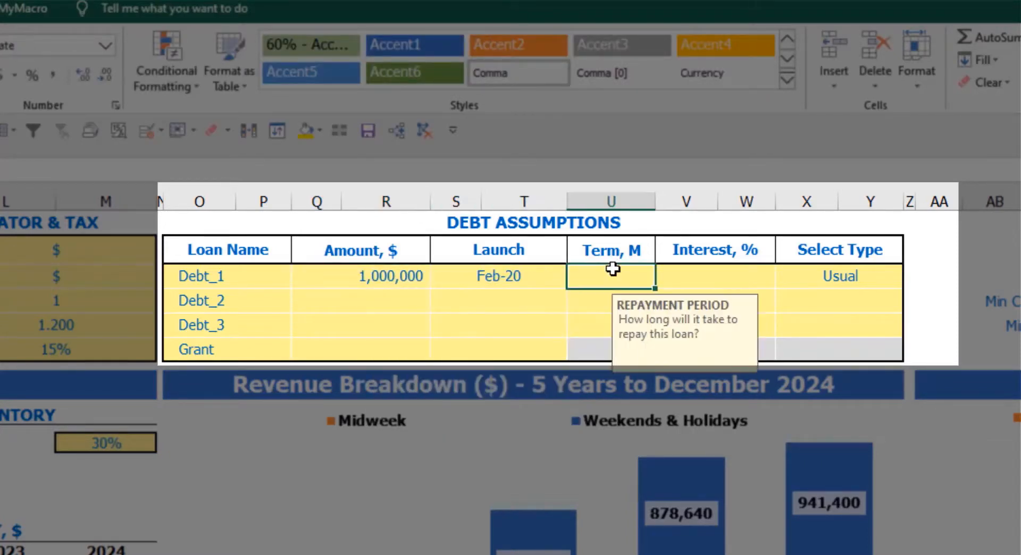
{"action": "type", "text": "60"}
{"action": "key", "text": "Return"}
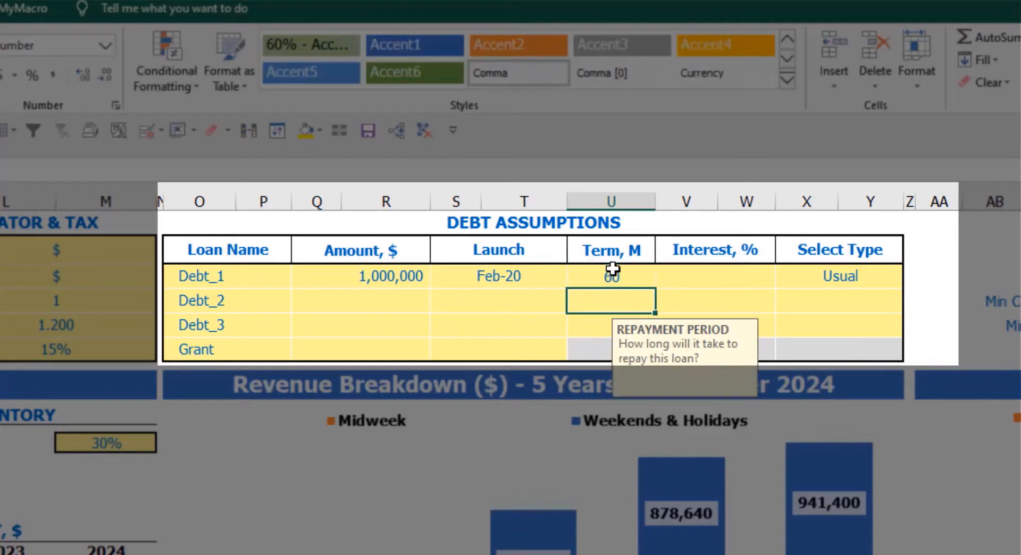
{"action": "left_click", "coordinate": [672, 274]}
{"action": "type", "text": "5"}
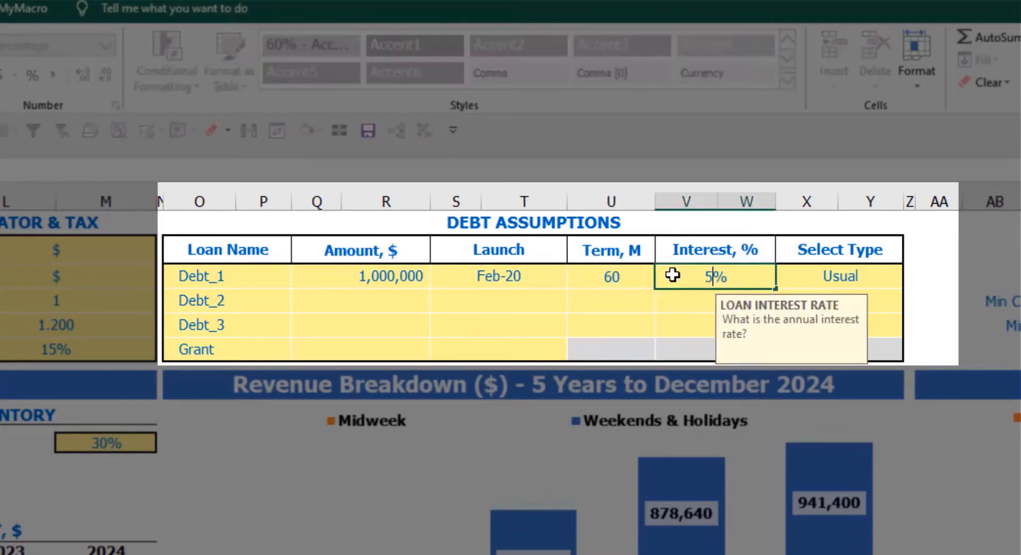
{"action": "key", "text": "Return"}
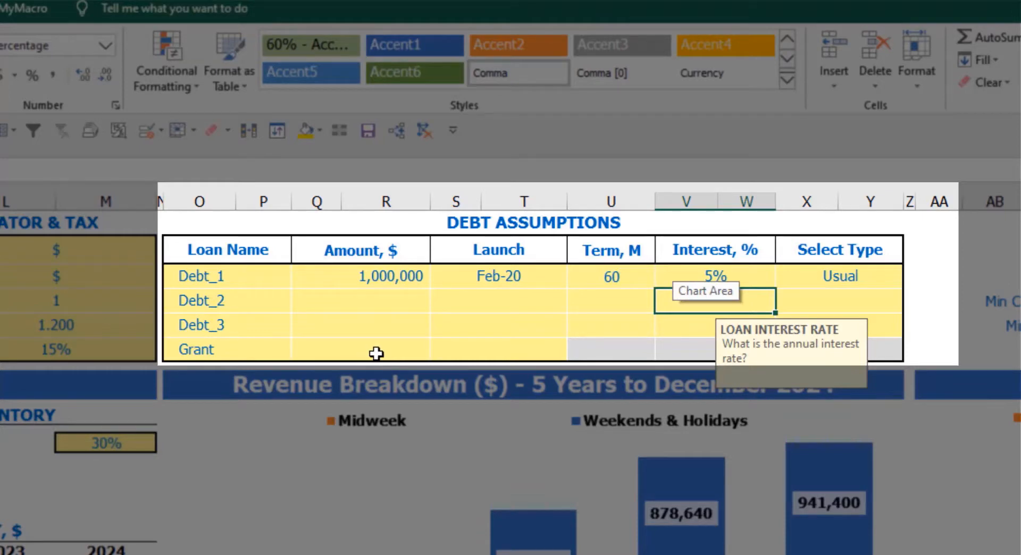
Add a grant of 500,000 with a launch date of Mar-20 to the debt assumptions.
{"action": "left_click", "coordinate": [377, 353]}
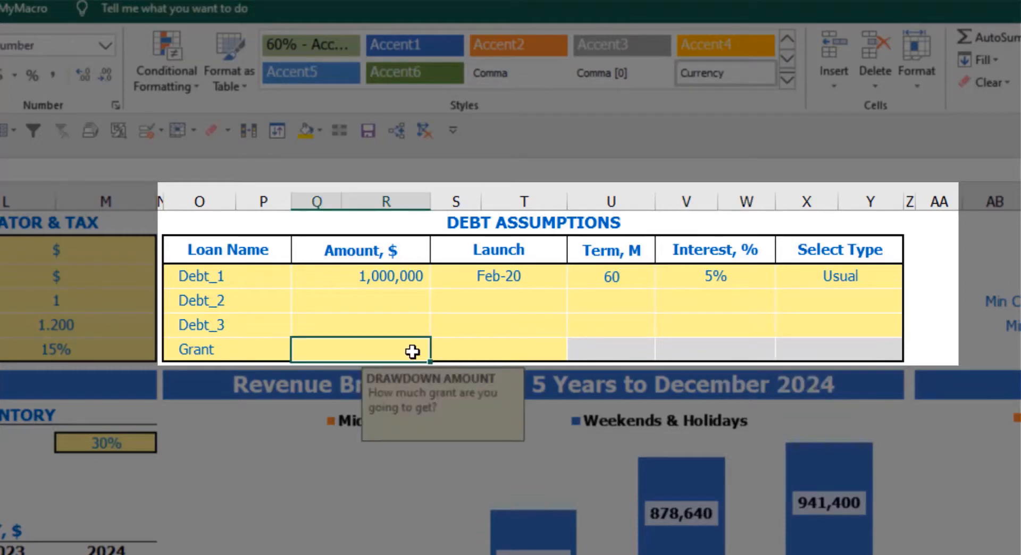
{"action": "type", "text": "500,000"}
{"action": "key", "text": "Return"}
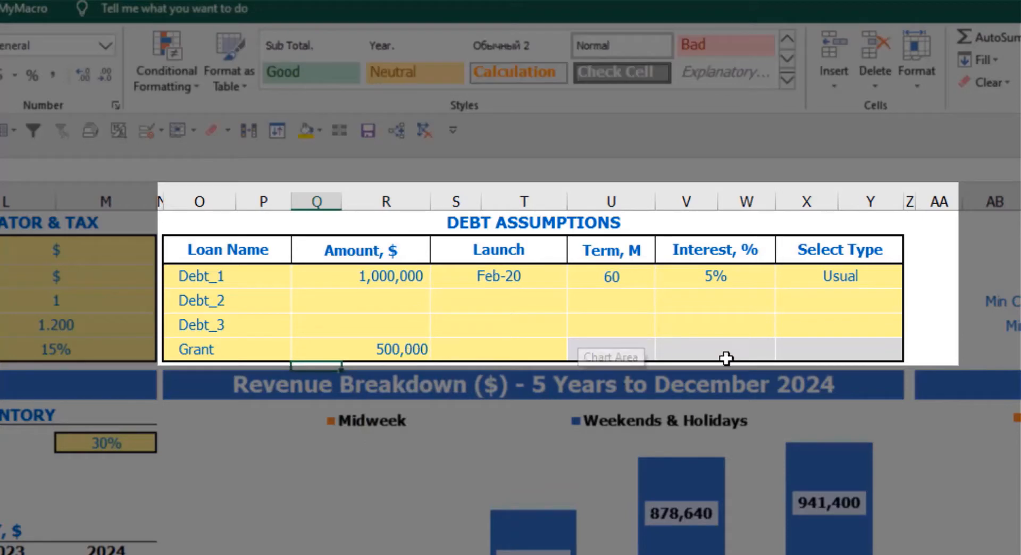
{"action": "left_click", "coordinate": [524, 351]}
{"action": "left_click", "coordinate": [575, 352]}
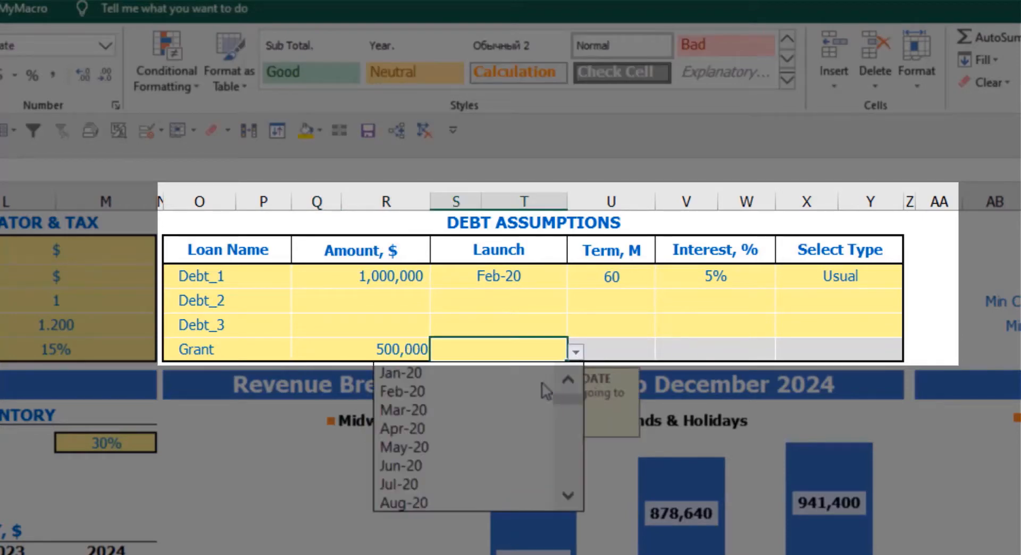
{"action": "left_click", "coordinate": [508, 412]}
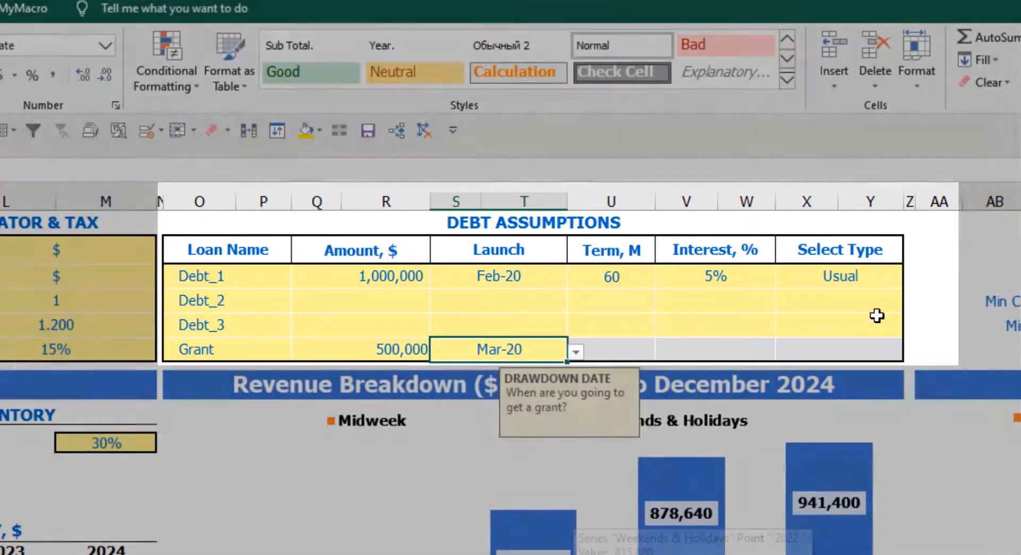
{"action": "left_click", "coordinate": [925, 258]}
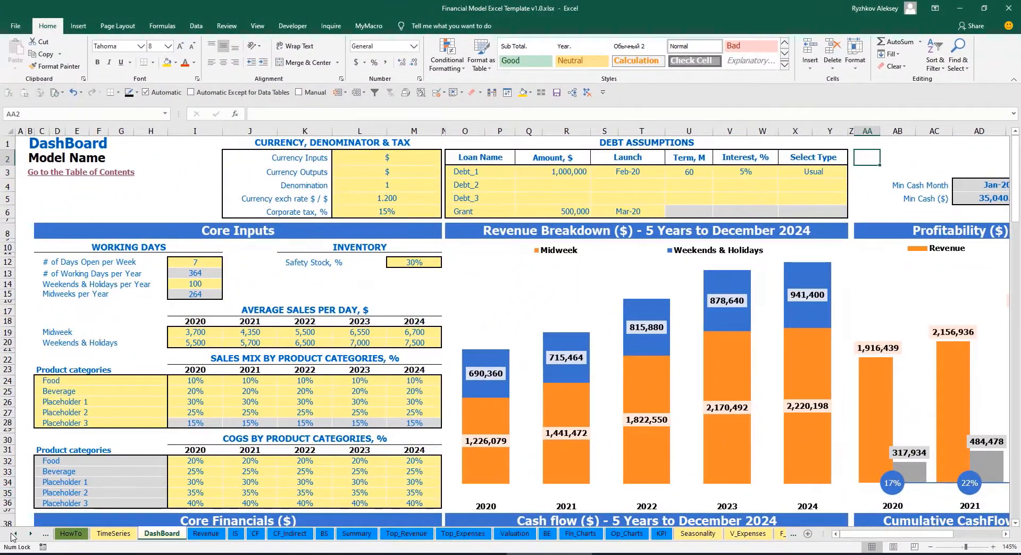
Examine the debt balances, repayments and interest expense calculated for each loan and in total on the Capital sheet.
{"action": "left_click", "coordinate": [30, 533]}
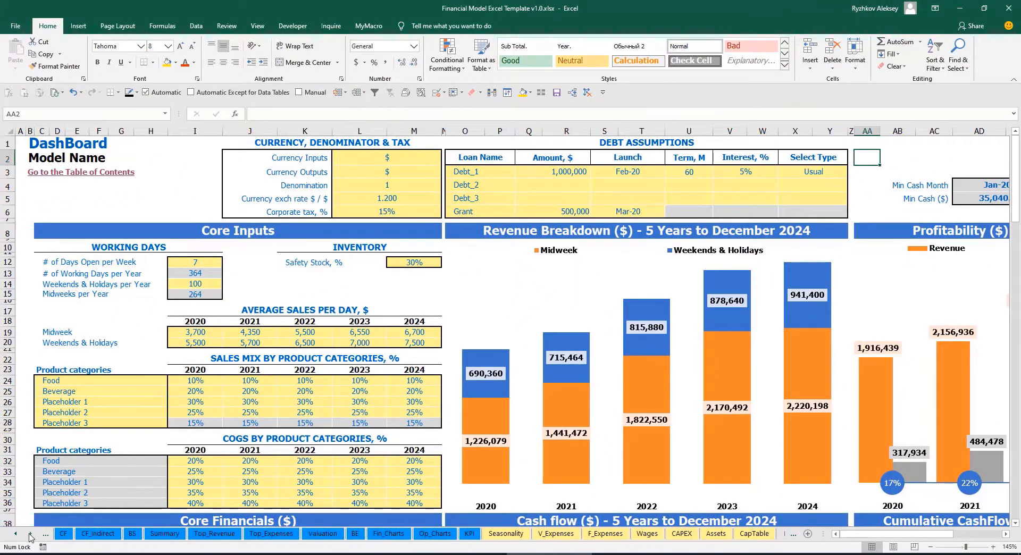
{"action": "left_click", "coordinate": [30, 534]}
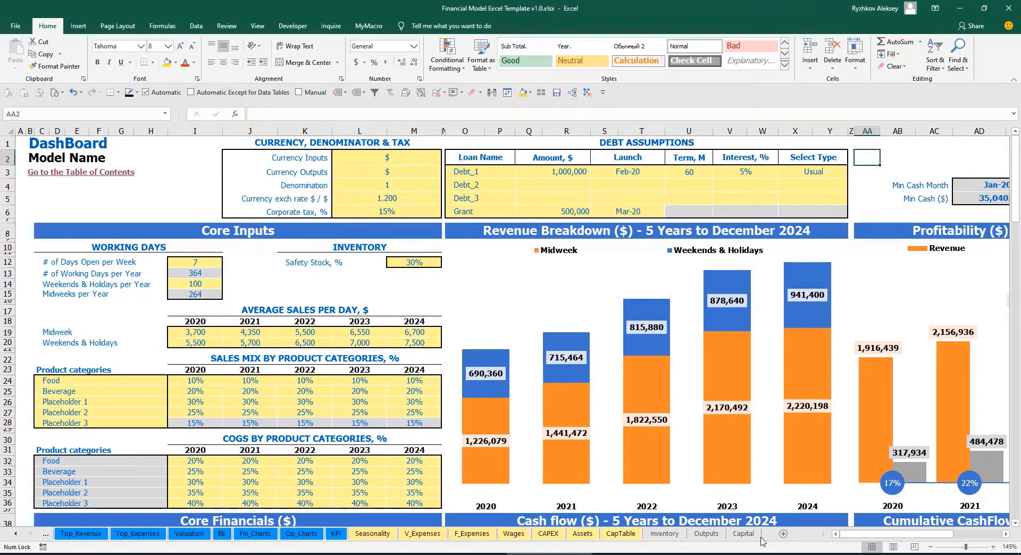
{"action": "left_click", "coordinate": [744, 534]}
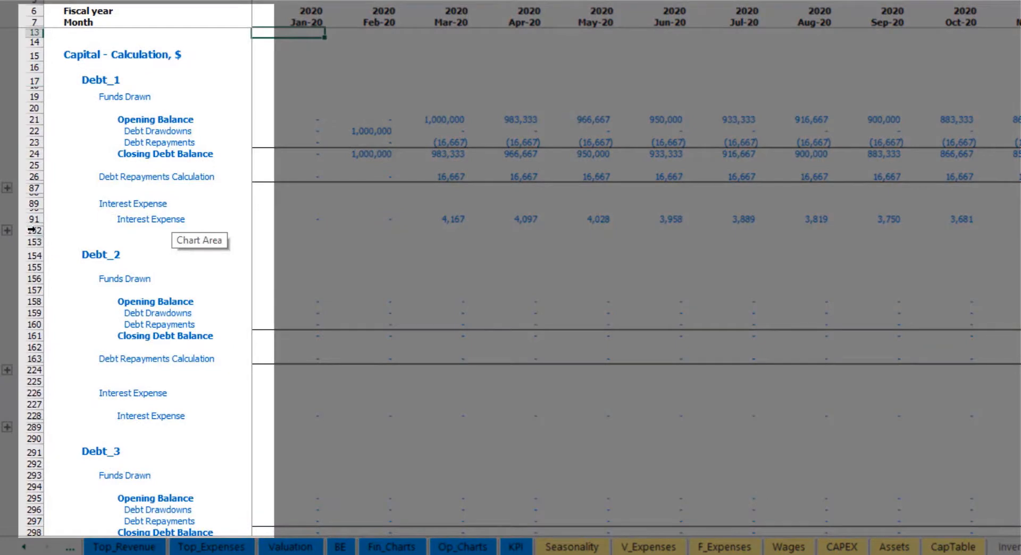
{"action": "scroll", "coordinate": [33, 229], "scroll_direction": "down", "scroll_amount": 4}
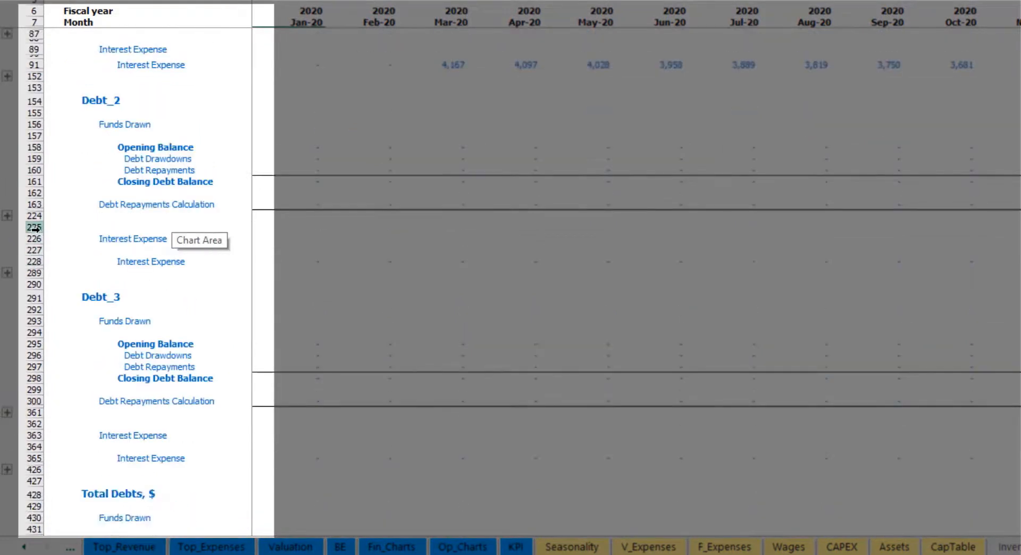
{"action": "scroll", "coordinate": [33, 228], "scroll_direction": "down", "scroll_amount": 5}
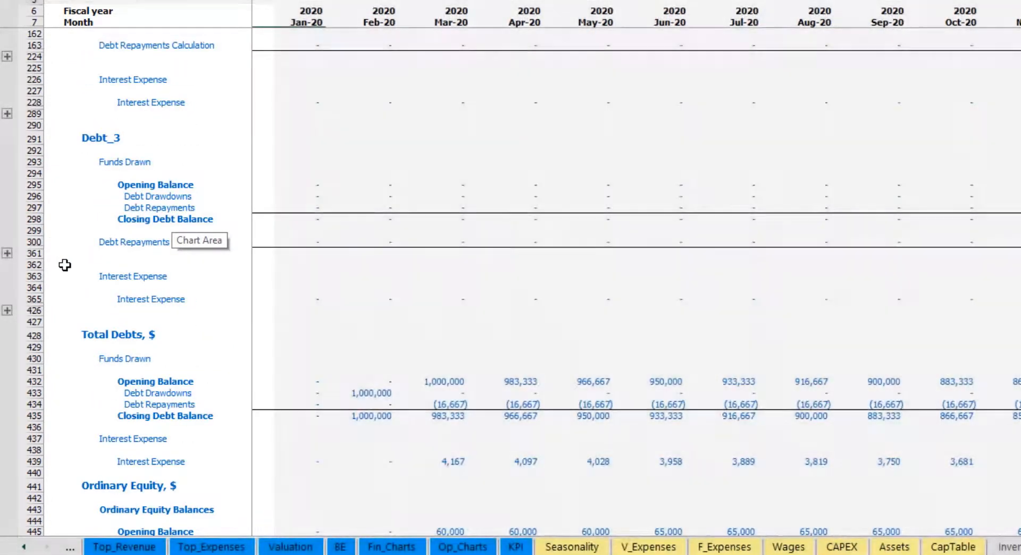
{"action": "scroll", "coordinate": [64, 264], "scroll_direction": "up", "scroll_amount": 9}
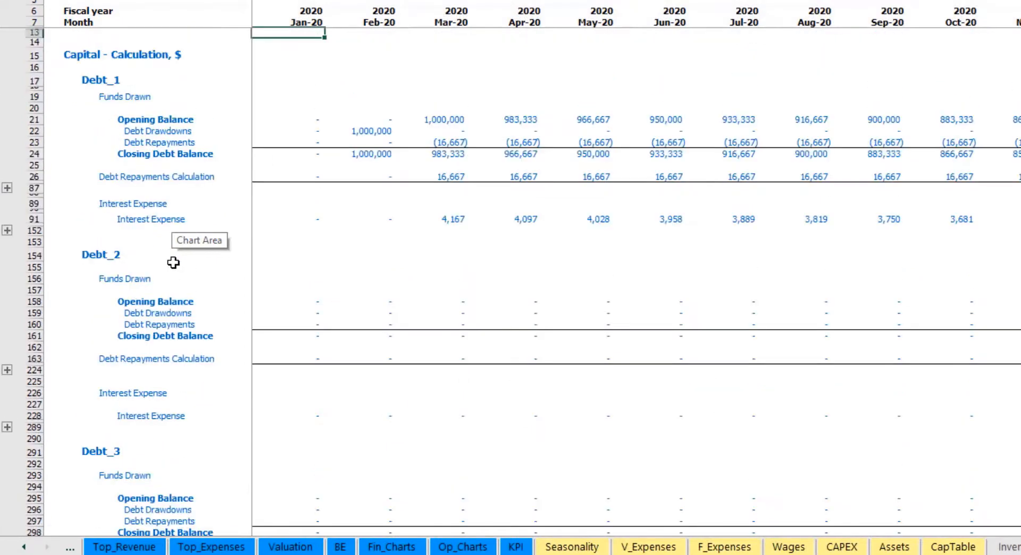
Check the Interest Expense row in the income statement.
{"action": "left_click", "coordinate": [24, 546]}
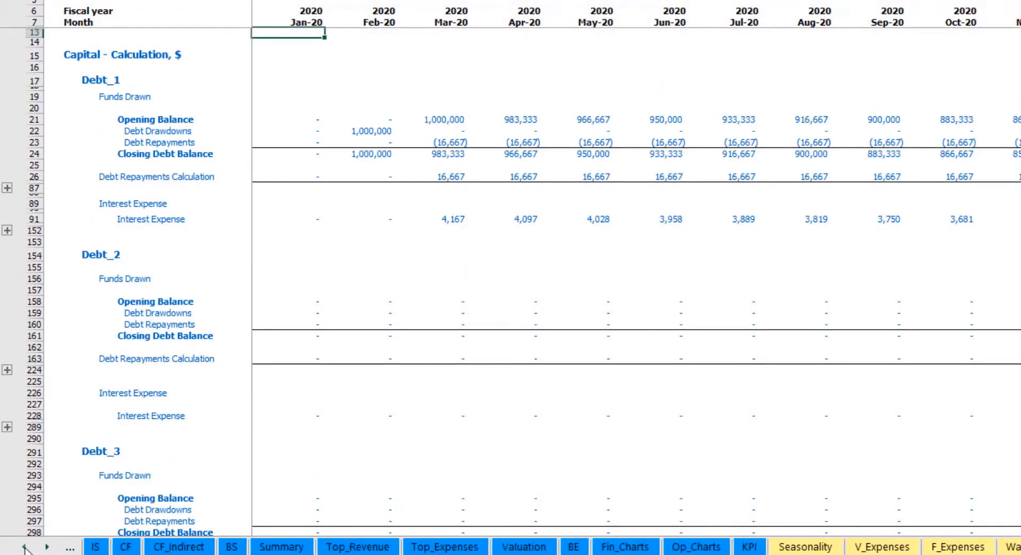
{"action": "left_click", "coordinate": [24, 546]}
{"action": "left_click", "coordinate": [176, 546]}
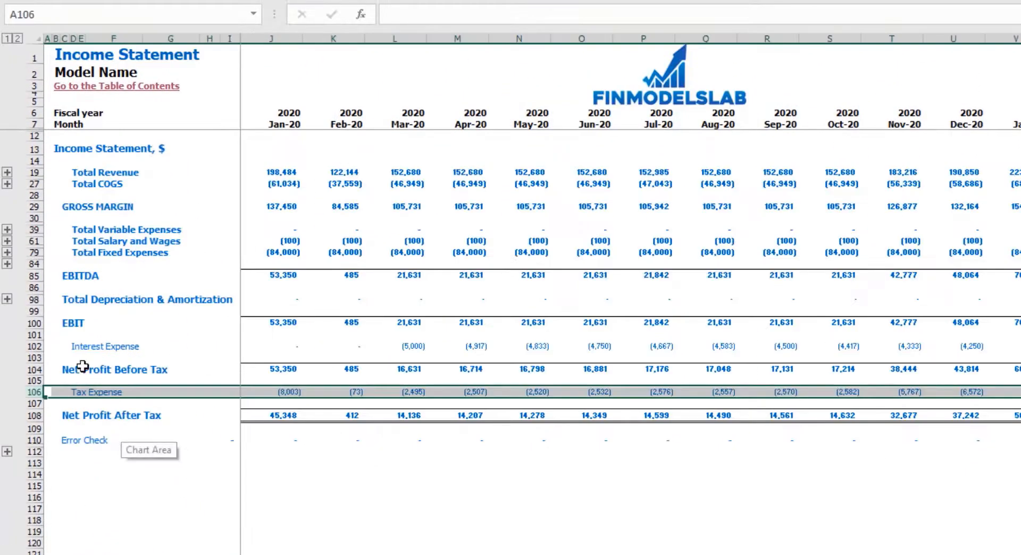
{"action": "left_click", "coordinate": [35, 346]}
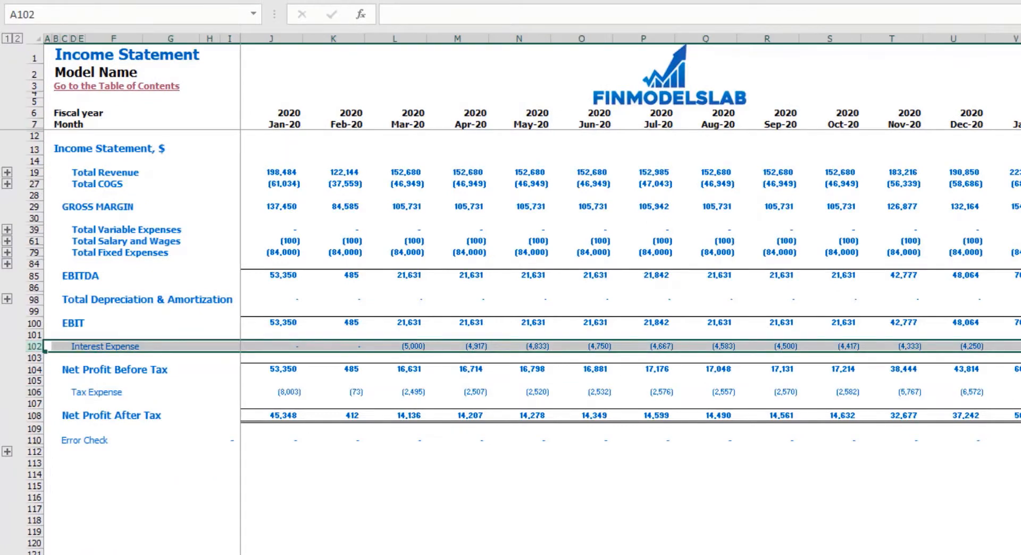
Check the Interest Paid, Debt Drawdowns and Debt Repayments rows in the cash flow statement and the Debt row in the balance sheet.
{"action": "key", "text": "ctrl+Page_Down"}
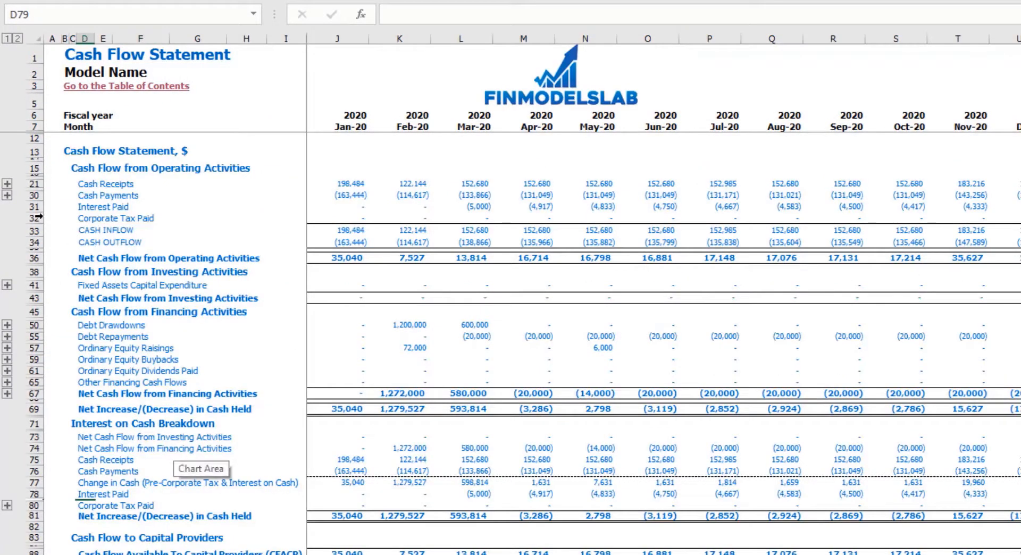
{"action": "left_click", "coordinate": [30, 207]}
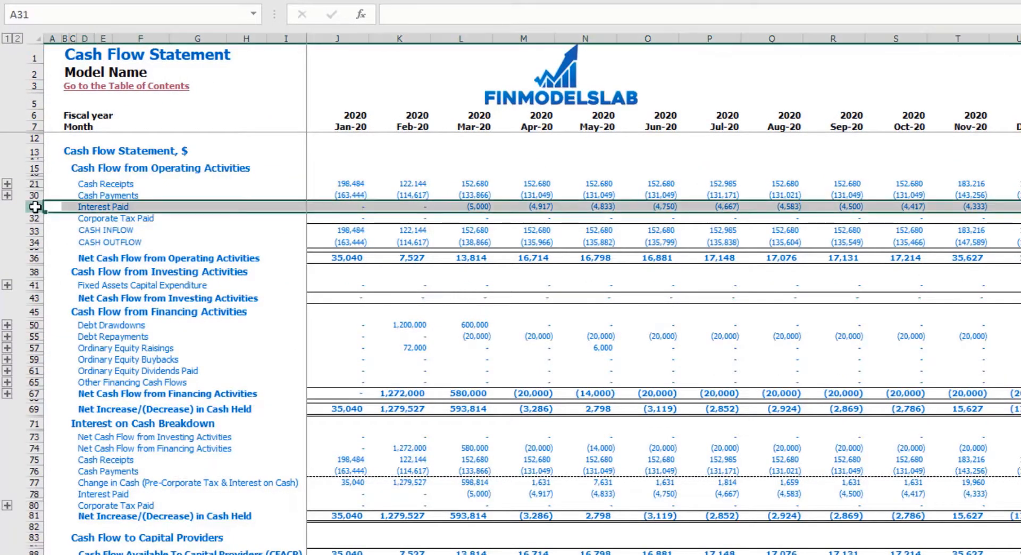
{"action": "left_click", "coordinate": [35, 325]}
{"action": "left_click", "coordinate": [35, 336]}
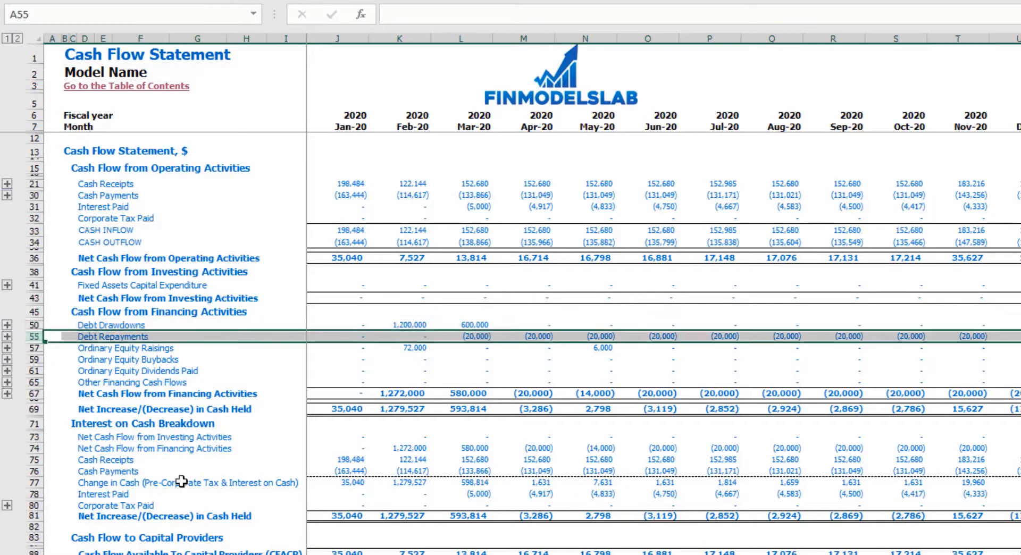
{"action": "key", "text": "ctrl+Page_Down"}
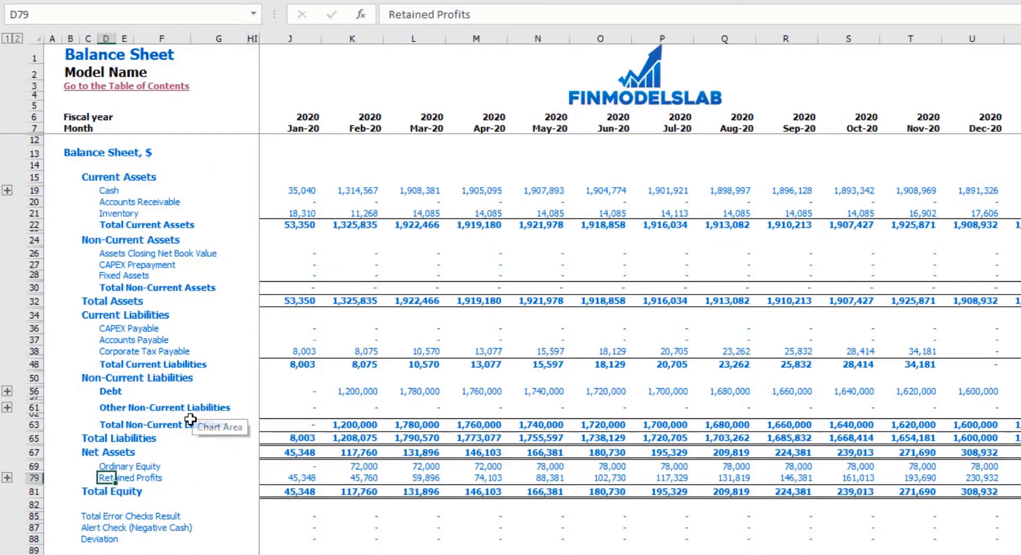
{"action": "left_click", "coordinate": [34, 392]}
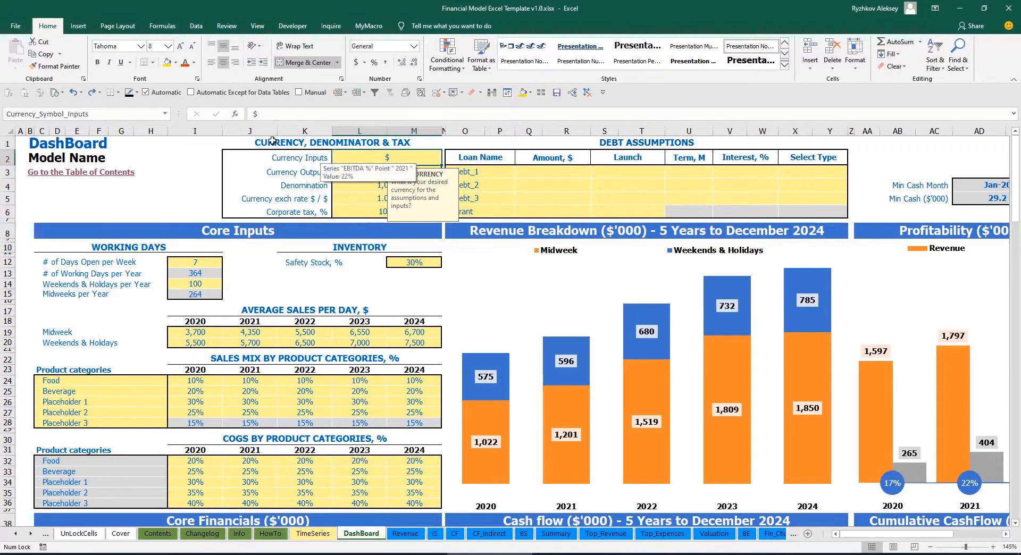
Set the DashBoard's input currency to USD and its output currency to EUR.
{"action": "left_click", "coordinate": [182, 163]}
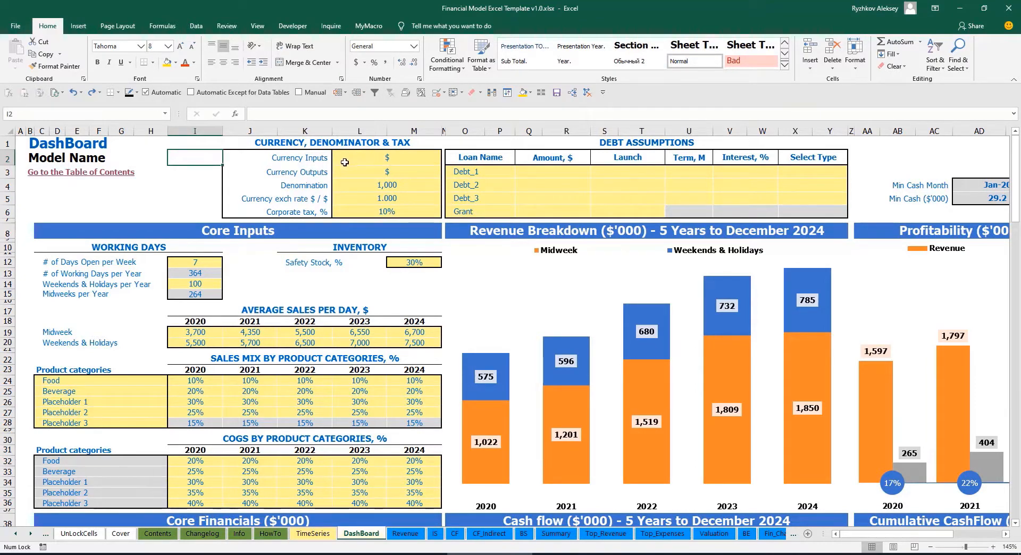
{"action": "left_click", "coordinate": [373, 159]}
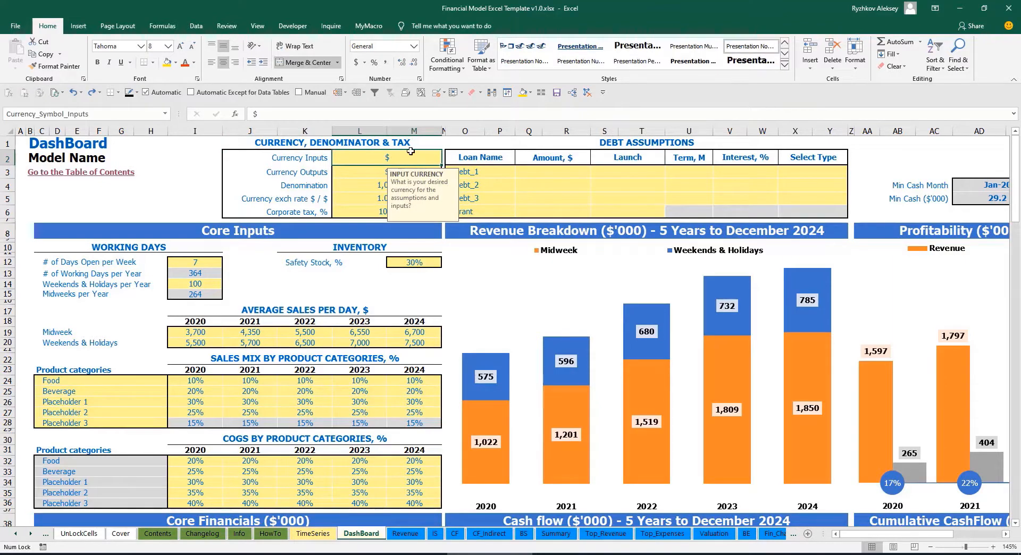
{"action": "left_click", "coordinate": [359, 170]}
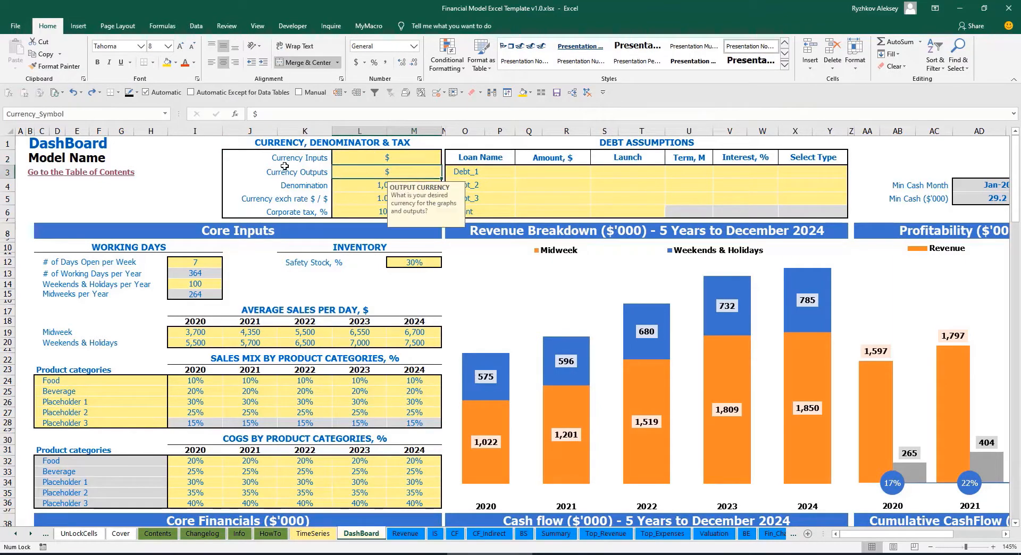
{"action": "left_click", "coordinate": [362, 162]}
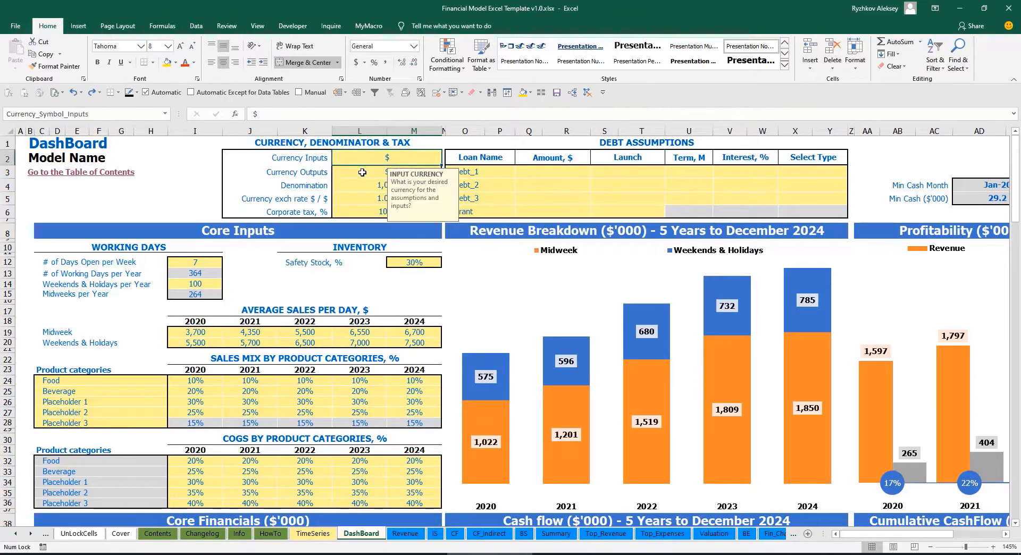
{"action": "left_click", "coordinate": [362, 172]}
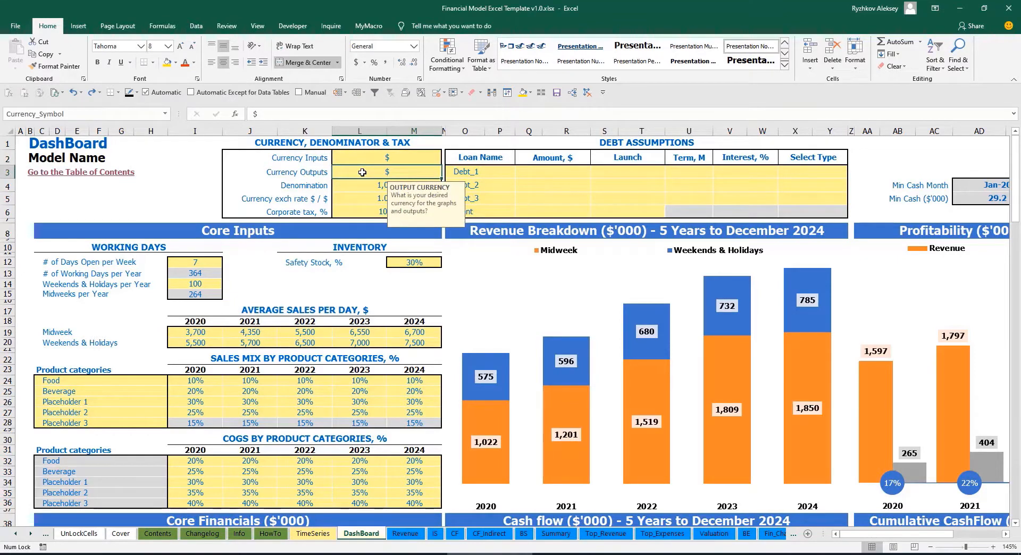
{"action": "left_click", "coordinate": [376, 159]}
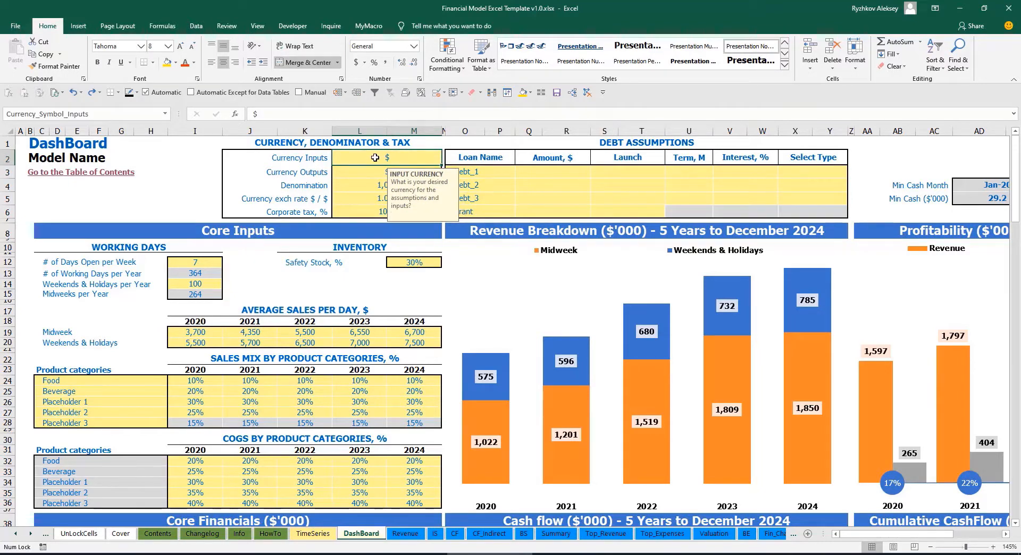
{"action": "type", "text": "USD"}
{"action": "key", "text": "Return"}
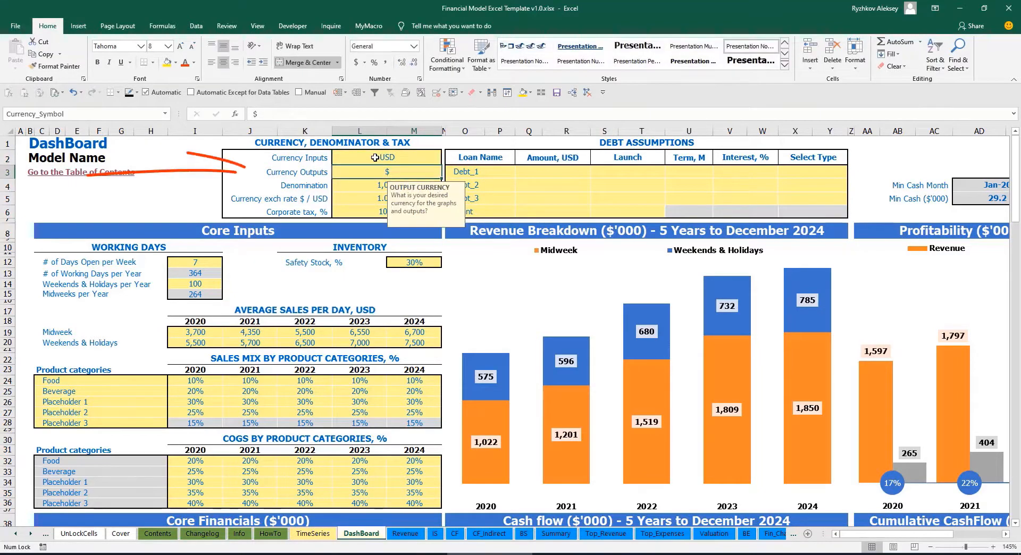
{"action": "type", "text": "EUR"}
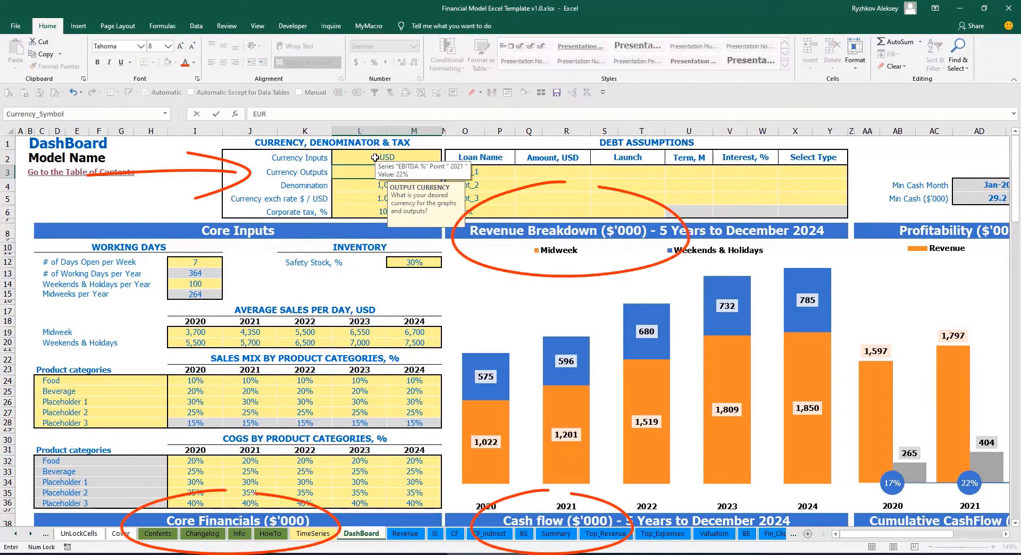
{"action": "key", "text": "Return"}
{"action": "key", "text": "Return"}
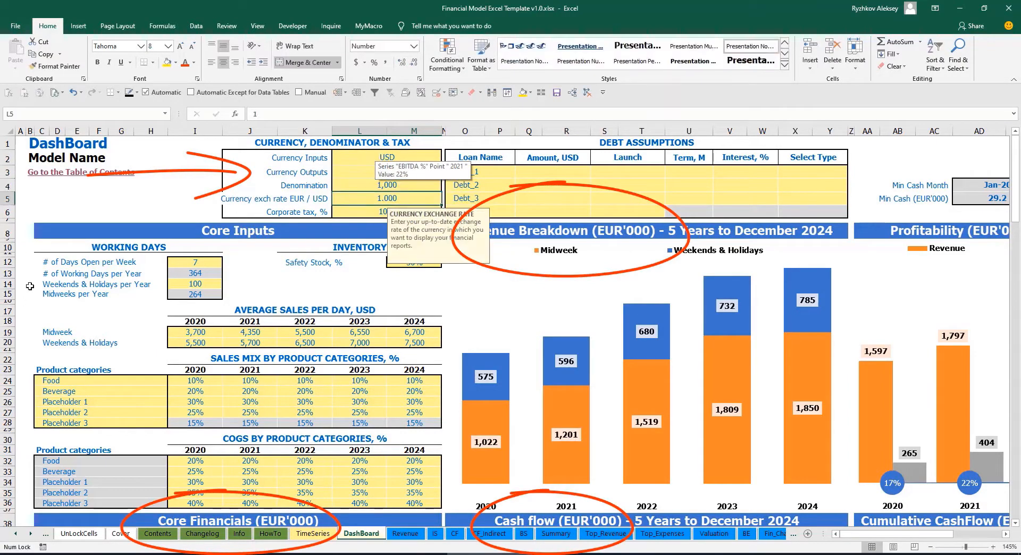
{"action": "left_click", "coordinate": [195, 172]}
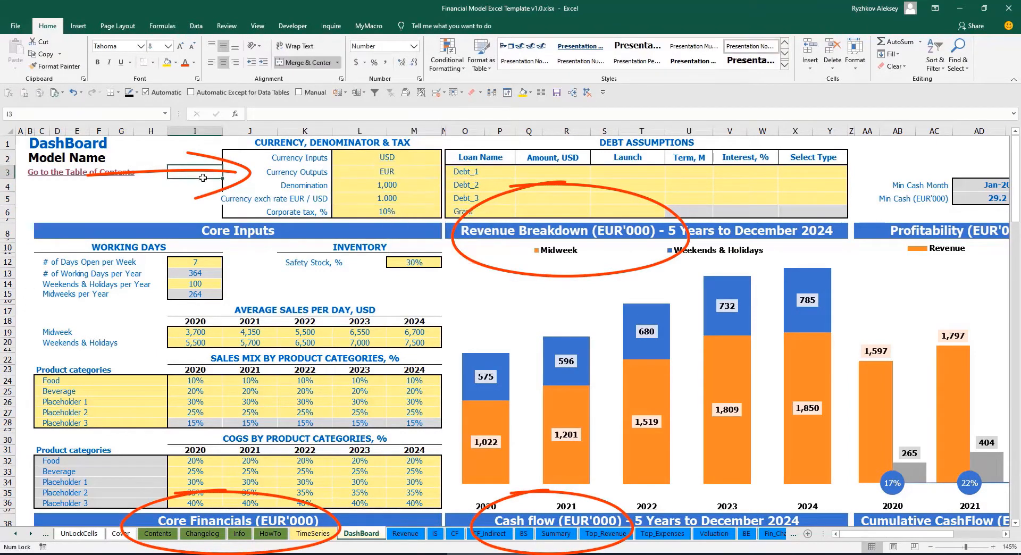
Set the EUR / USD currency exchange rate on the DashBoard to 1.2.
{"action": "left_click", "coordinate": [374, 197]}
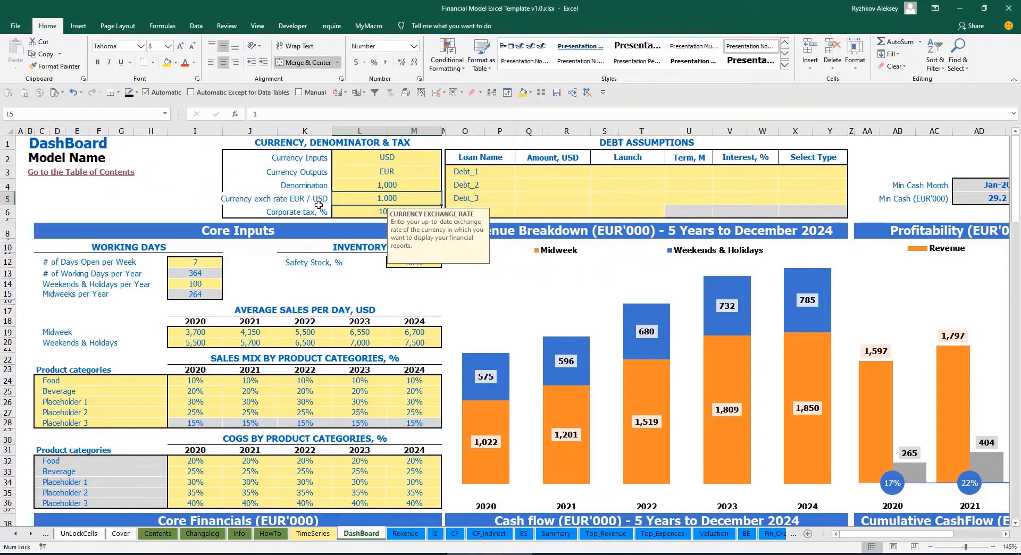
{"action": "type", "text": "1"}
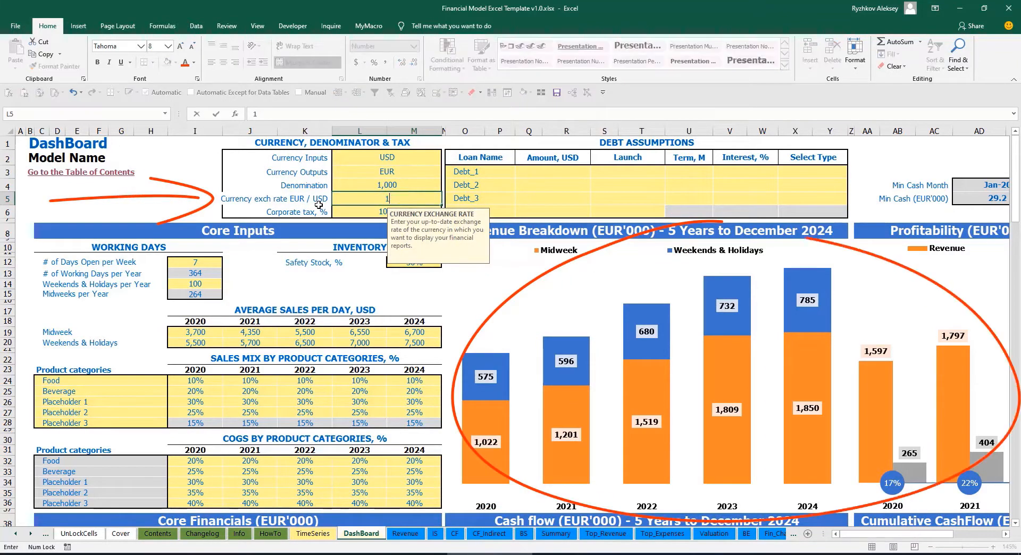
{"action": "type", "text": ".2"}
{"action": "key", "text": "Return"}
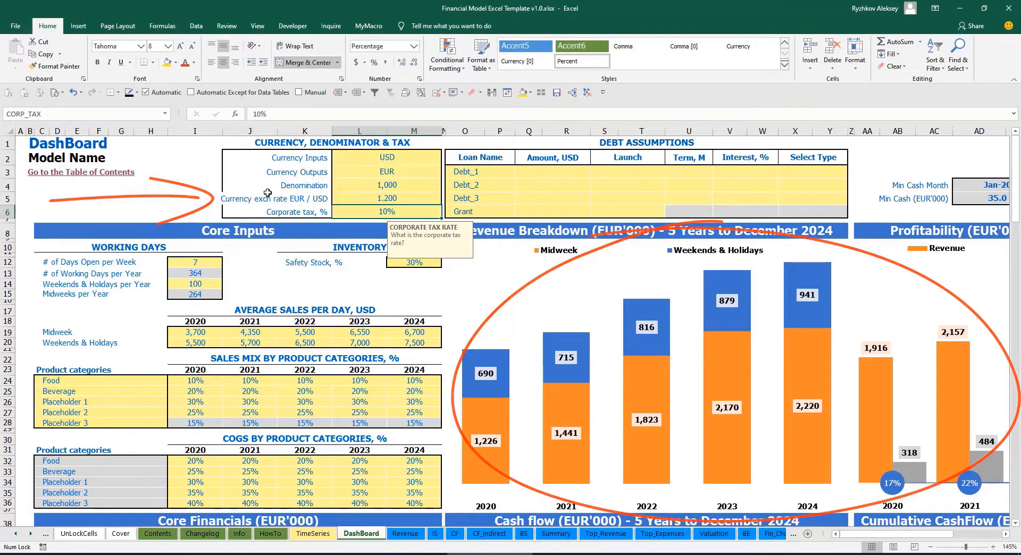
{"action": "left_click", "coordinate": [404, 157]}
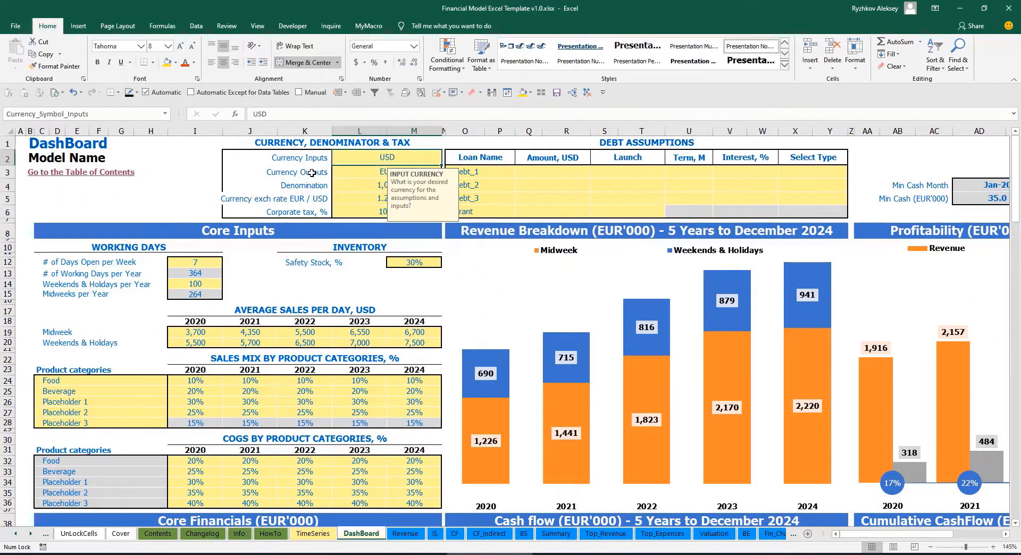
{"action": "left_click", "coordinate": [359, 173]}
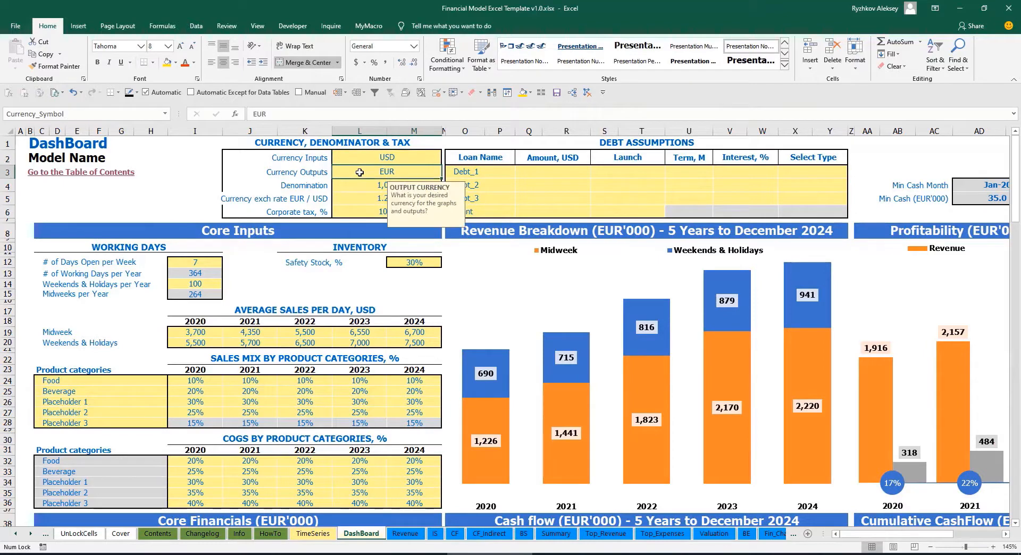
{"action": "left_click", "coordinate": [348, 198]}
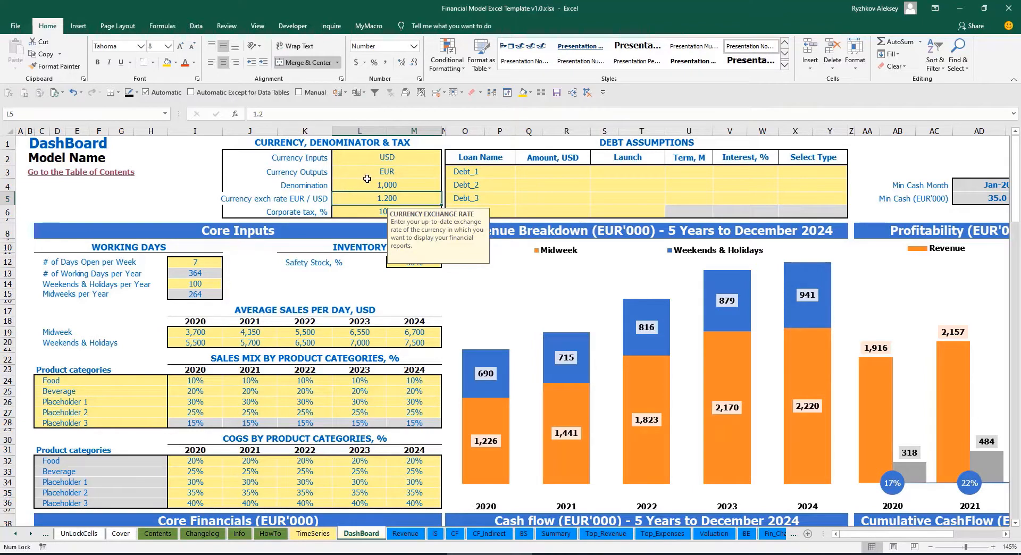
Review the Denomination setting and the currency unit in the income statement headings on the Summary sheet.
{"action": "left_click", "coordinate": [421, 190]}
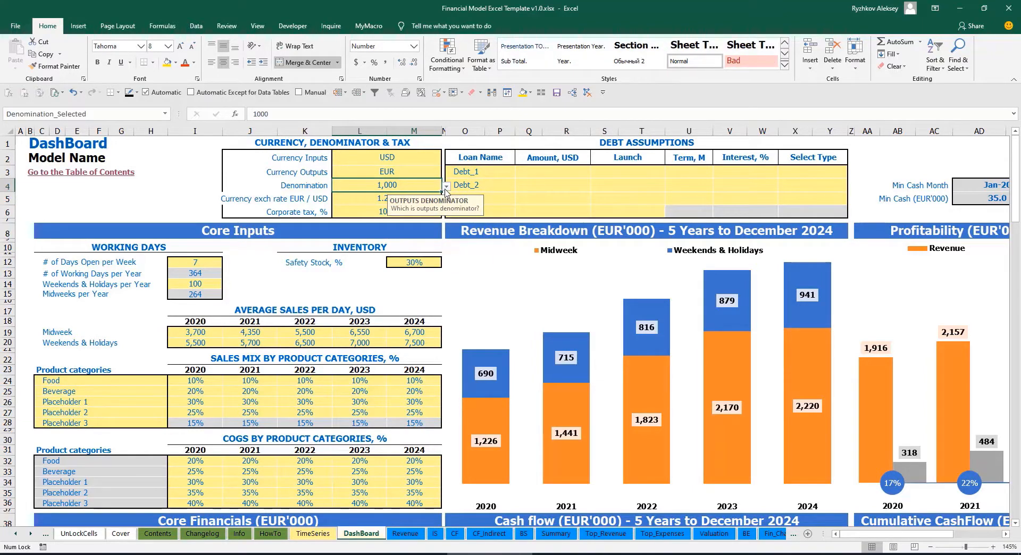
{"action": "left_click", "coordinate": [562, 535]}
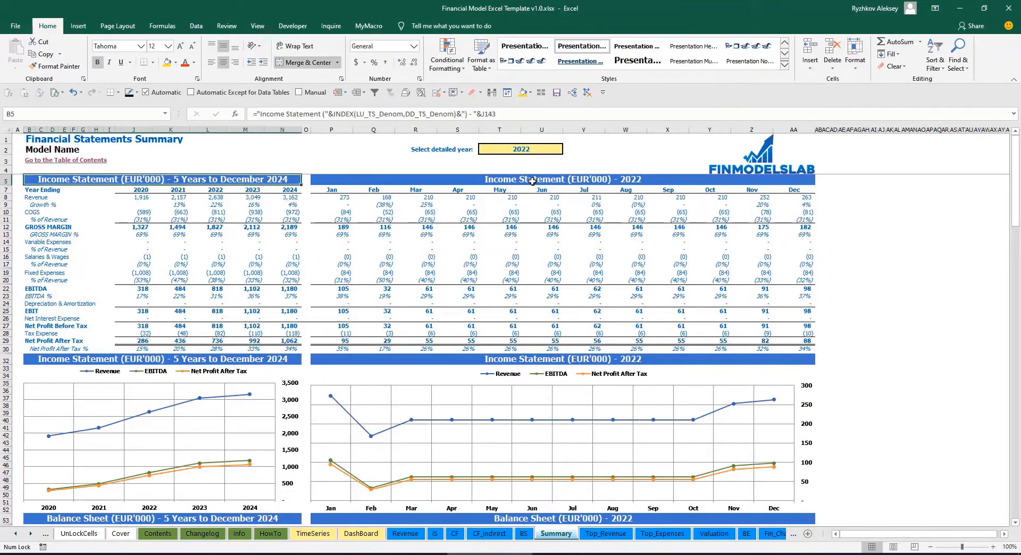
{"action": "left_click", "coordinate": [565, 178]}
{"action": "left_click", "coordinate": [221, 179]}
Set the DashBoard's output denomination to 1,000,000 and check the income statement headings on the Summary sheet.
{"action": "left_click", "coordinate": [361, 534]}
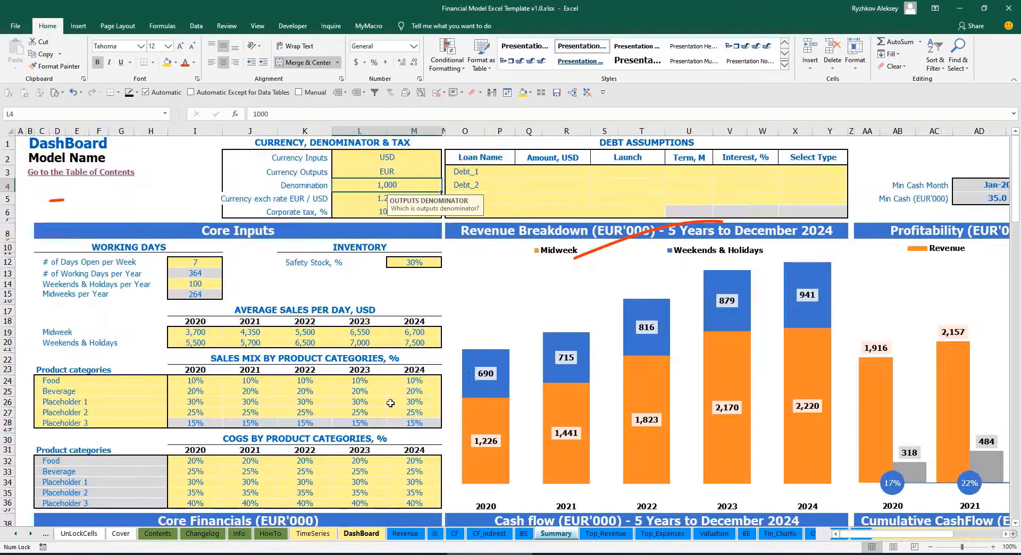
{"action": "left_click", "coordinate": [446, 187]}
{"action": "left_click", "coordinate": [392, 217]}
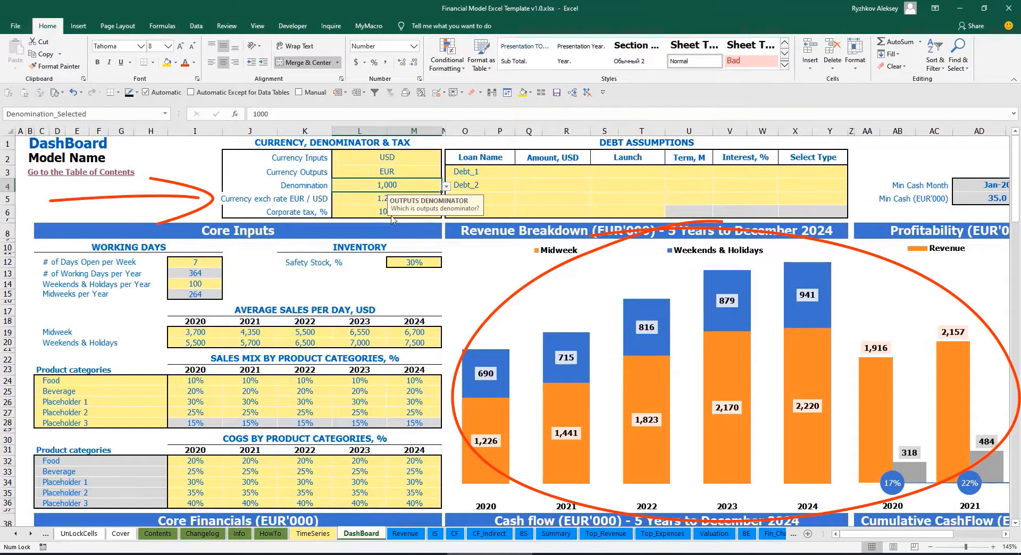
{"action": "left_click", "coordinate": [555, 534]}
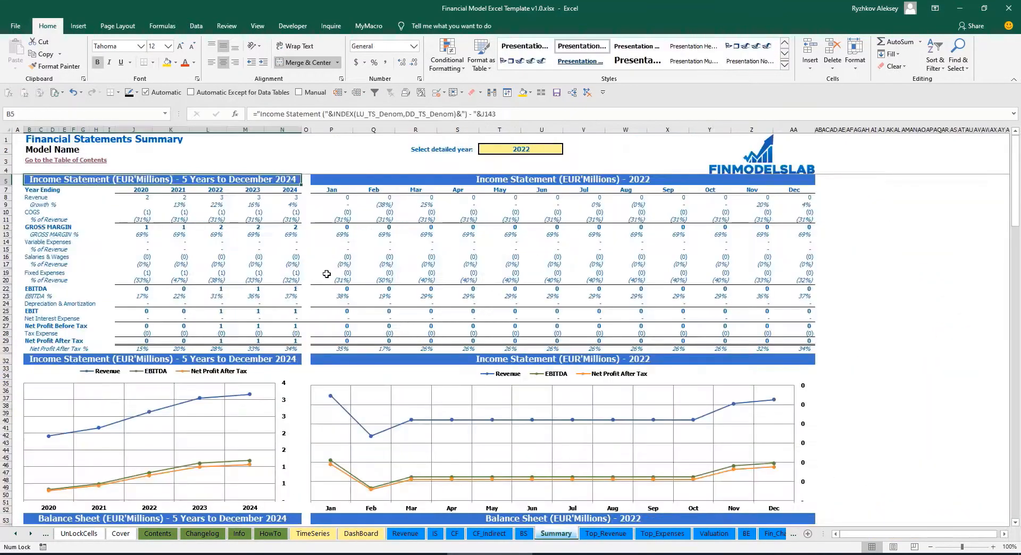
{"action": "left_click", "coordinate": [420, 179]}
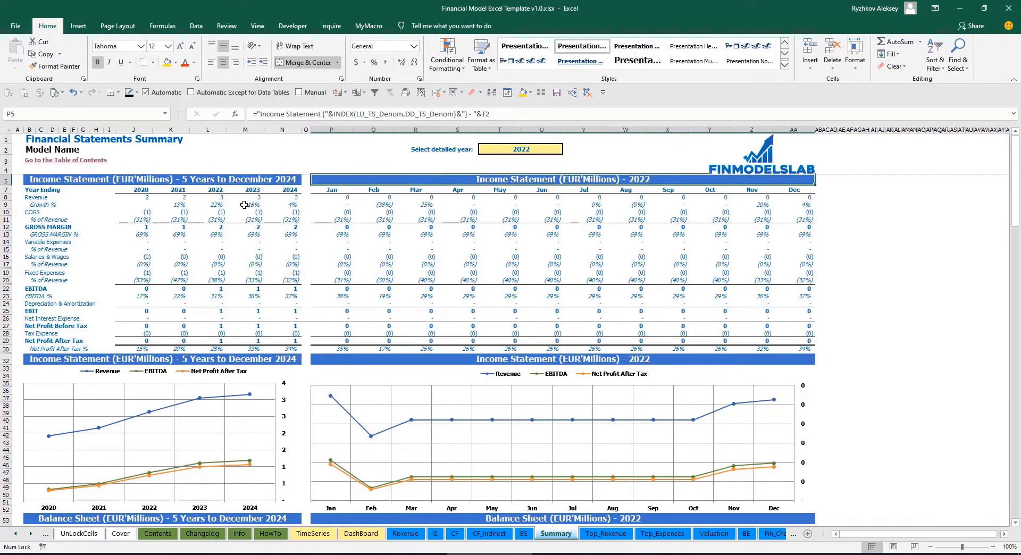
Set the DashBoard's output denomination to 1 and check the figures on the Summary sheet.
{"action": "left_click", "coordinate": [361, 533]}
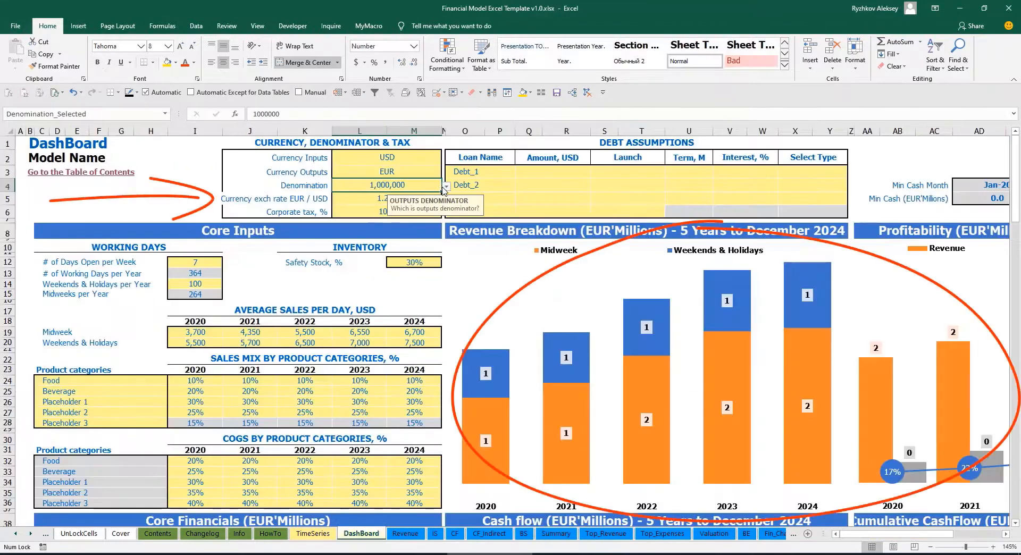
{"action": "left_click", "coordinate": [445, 187]}
{"action": "left_click", "coordinate": [375, 201]}
{"action": "left_click", "coordinate": [555, 534]}
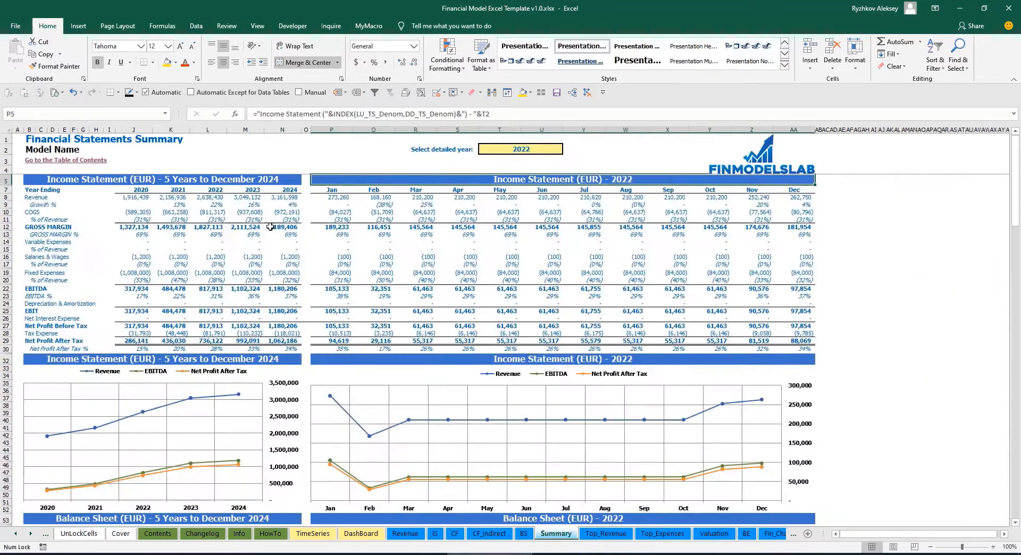
Set the corporate tax on the DashBoard to 15% and check the Tax Expense row in the income statement.
{"action": "left_click", "coordinate": [361, 533]}
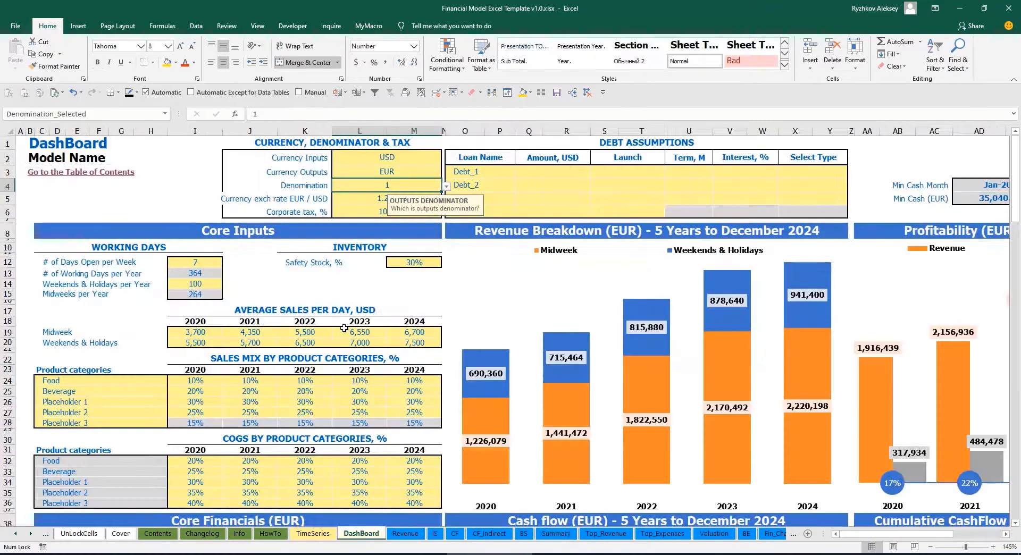
{"action": "left_click", "coordinate": [364, 208]}
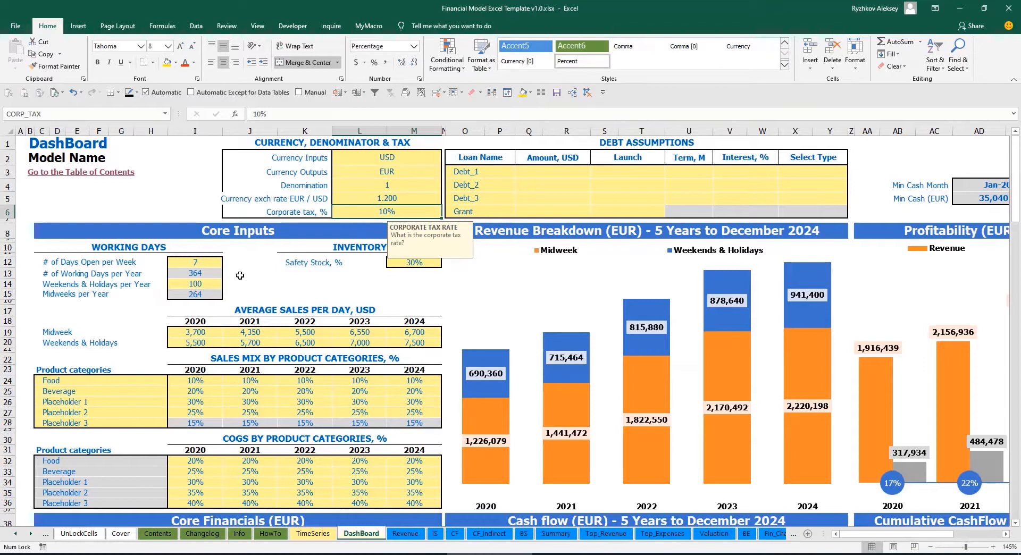
{"action": "type", "text": "15"}
{"action": "key", "text": "Return"}
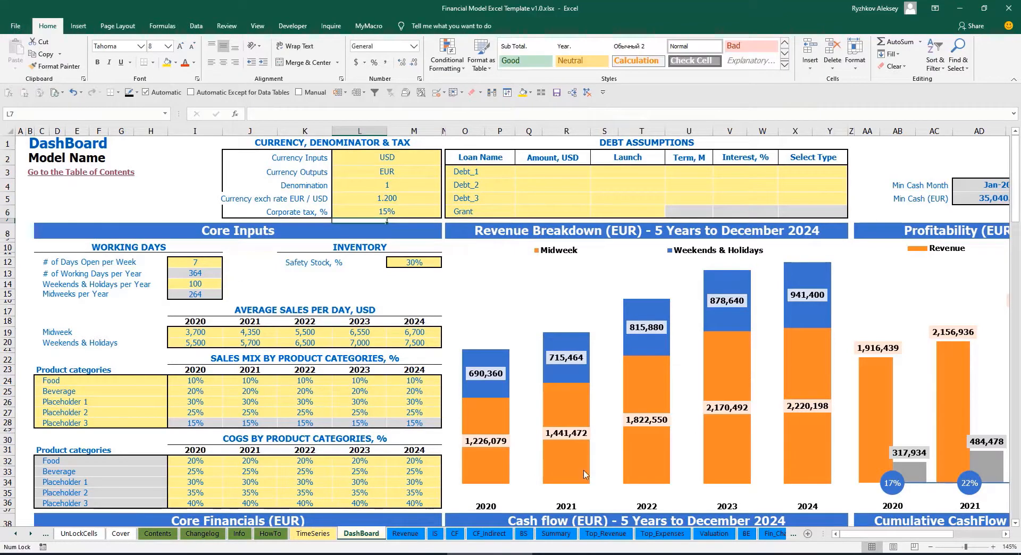
{"action": "left_click", "coordinate": [435, 533]}
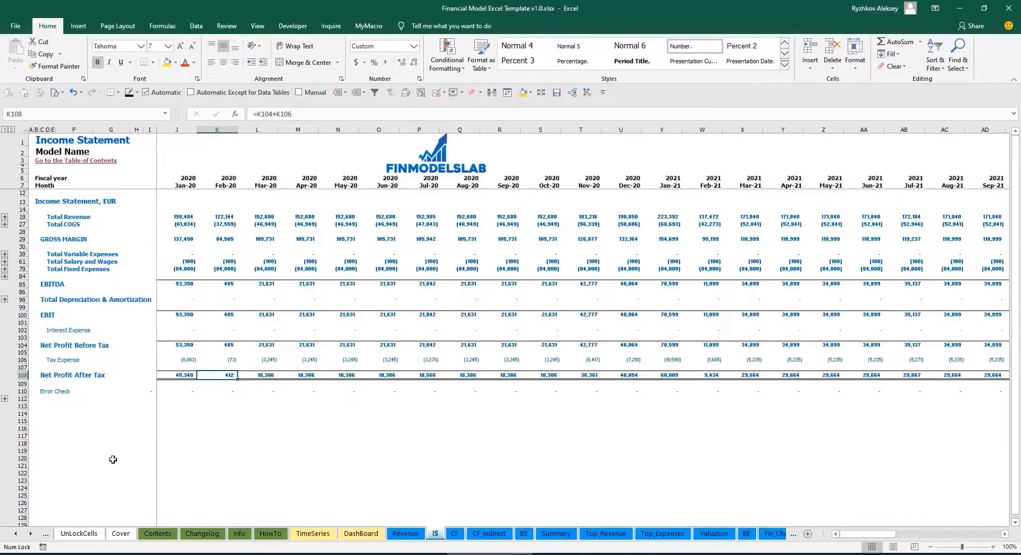
{"action": "left_click", "coordinate": [23, 360]}
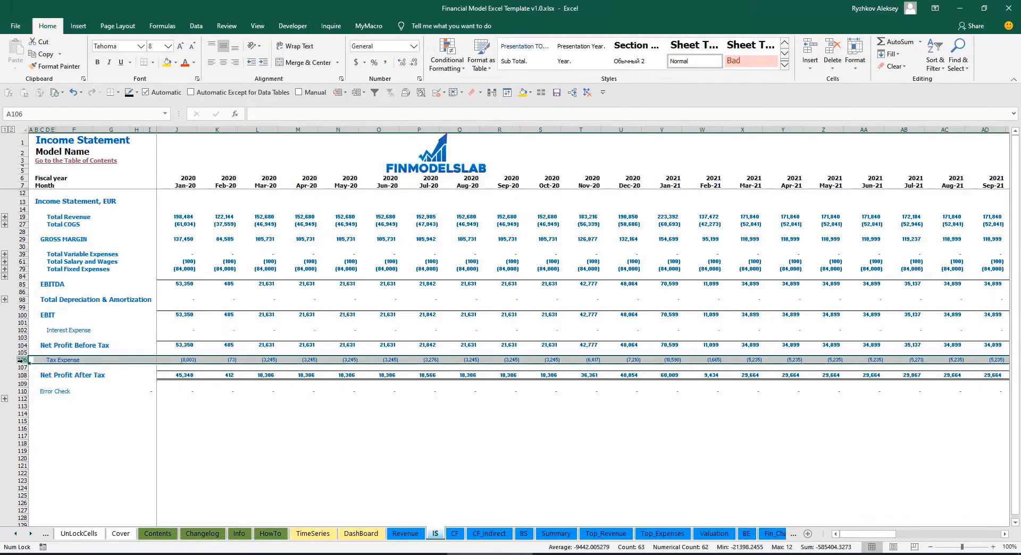